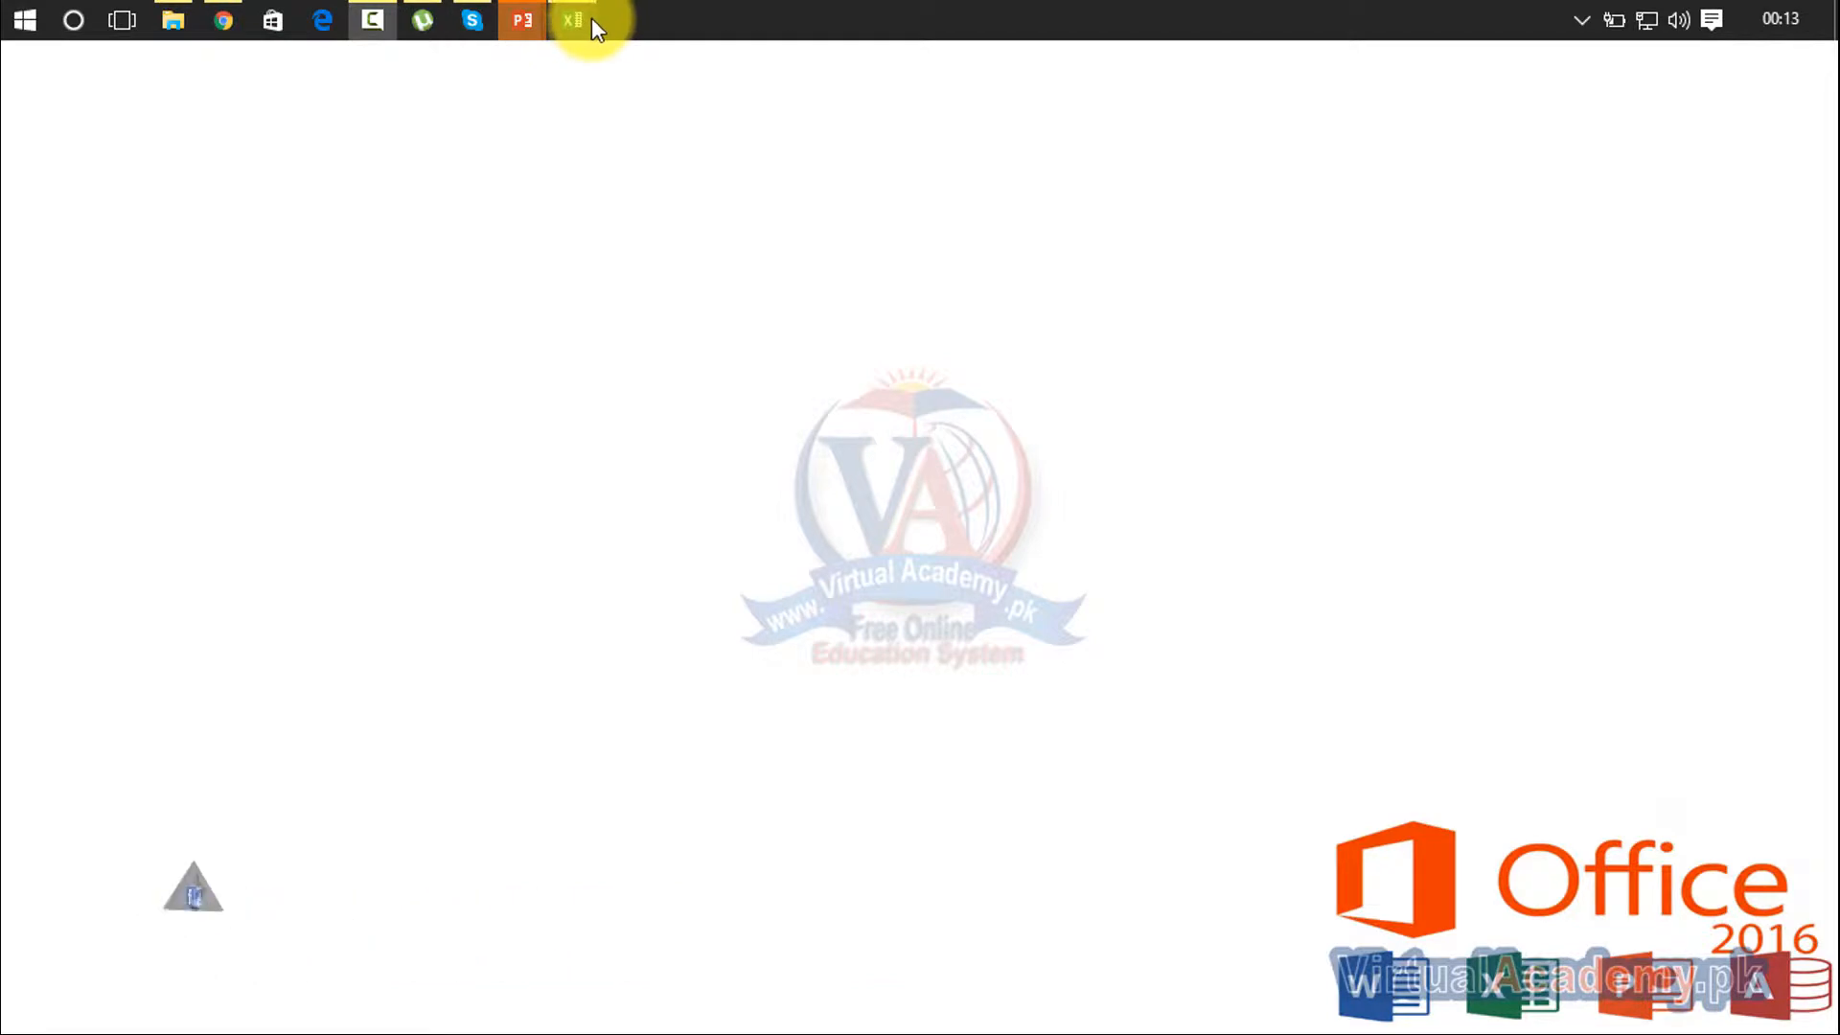
# Switch to the Lesson 3 and 4 Result Sheet workbook in Excel and enlarge its view to 150%
pyautogui.click(590, 17)
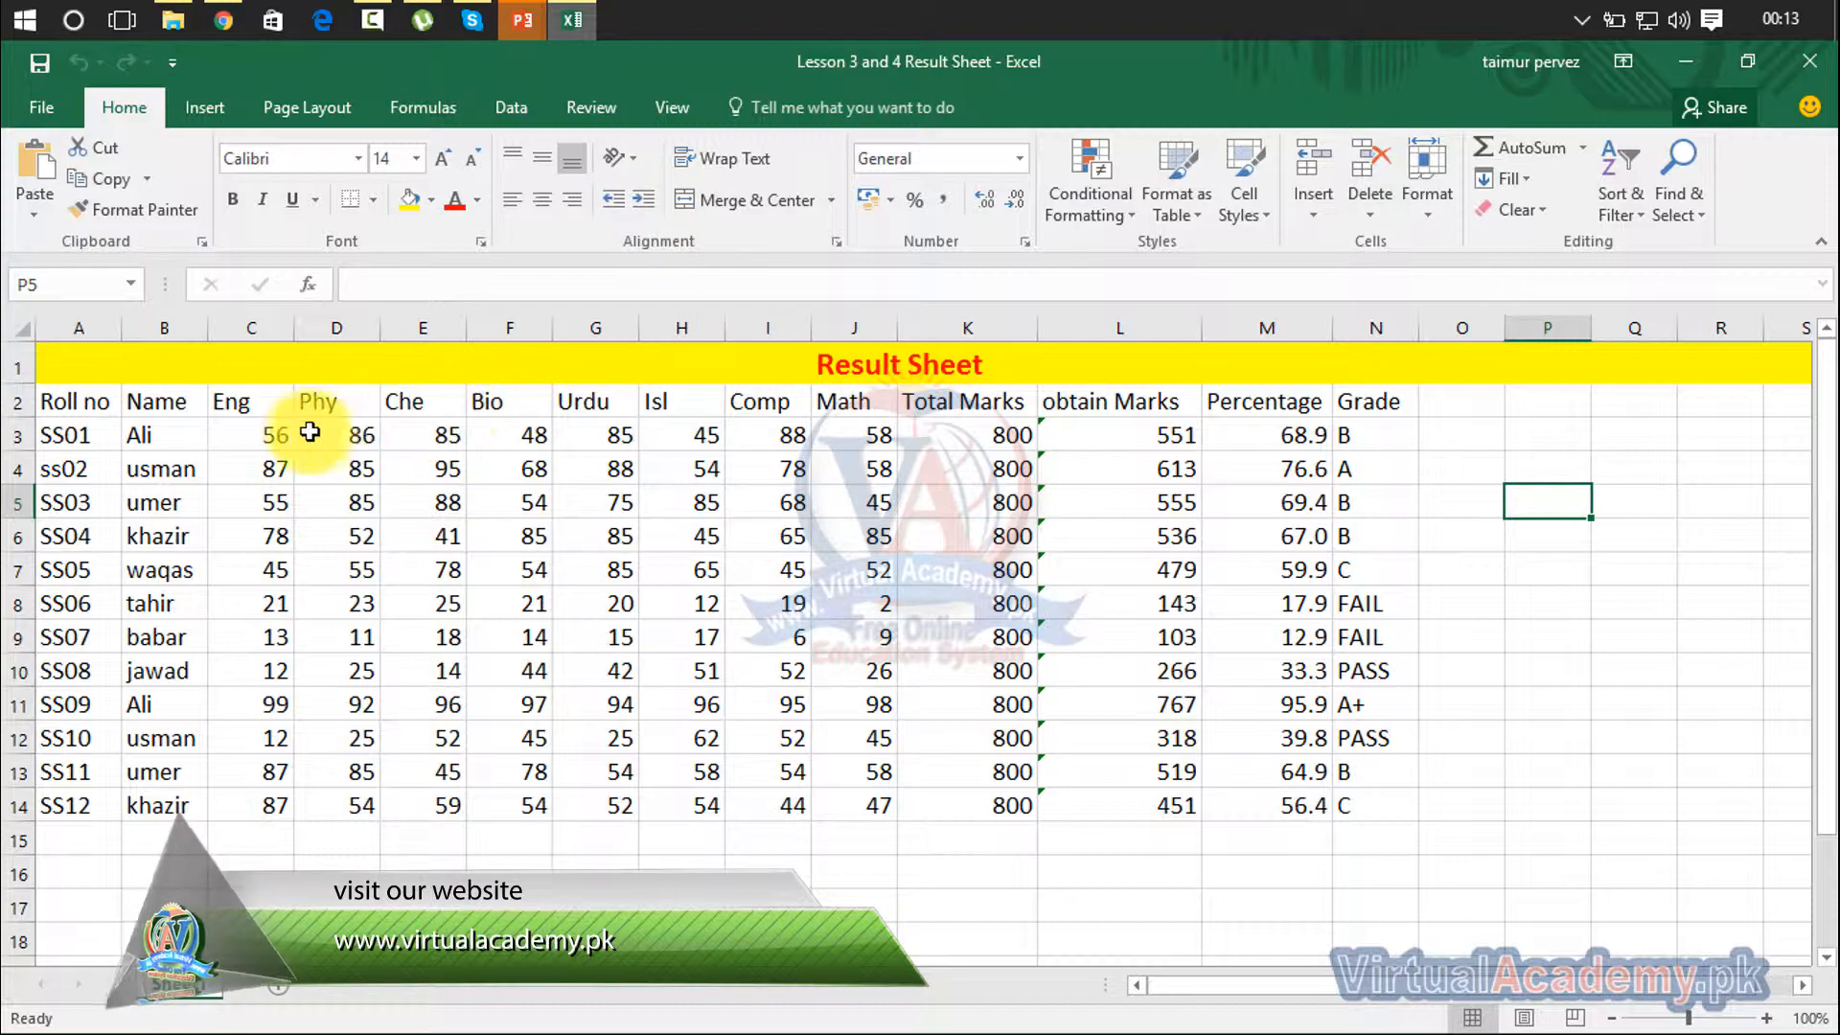
pyautogui.click(1766, 1018)
pyautogui.click(1766, 1017)
pyautogui.click(1766, 1018)
pyautogui.click(1765, 1018)
pyautogui.click(1766, 1017)
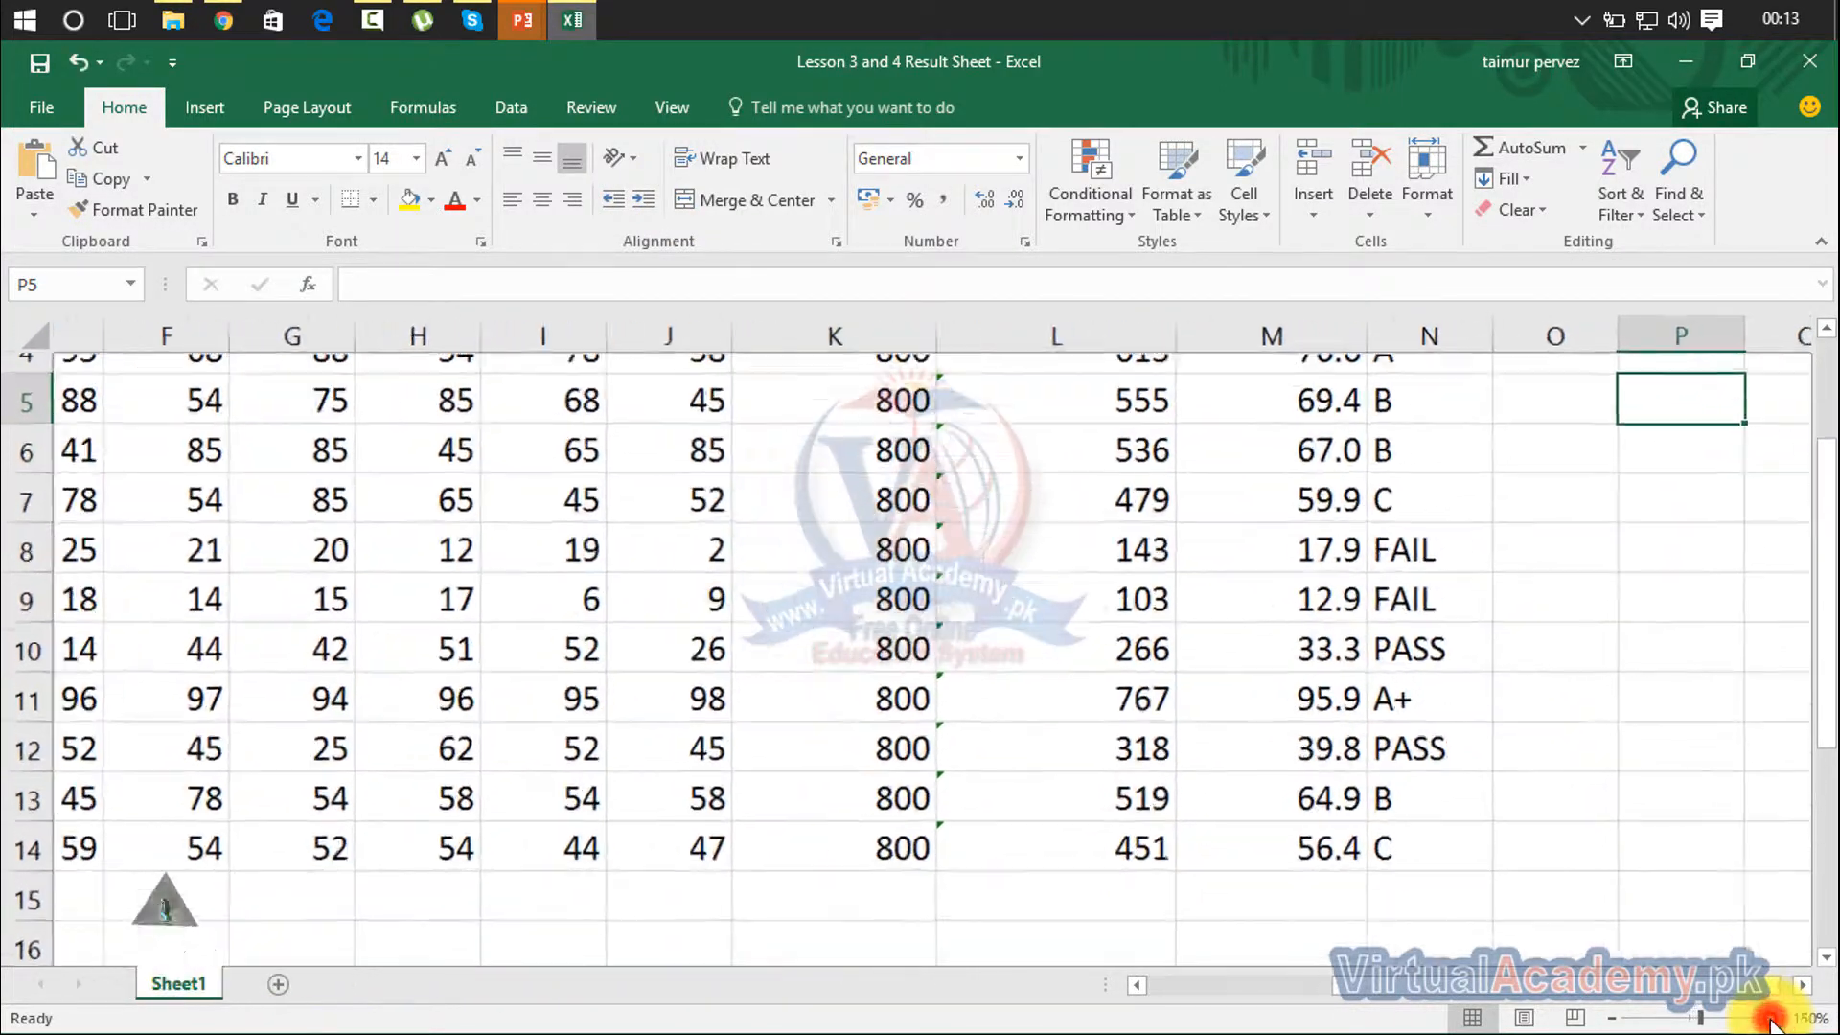
pyautogui.moveTo(1825, 711); pyautogui.dragTo(1826, 684)
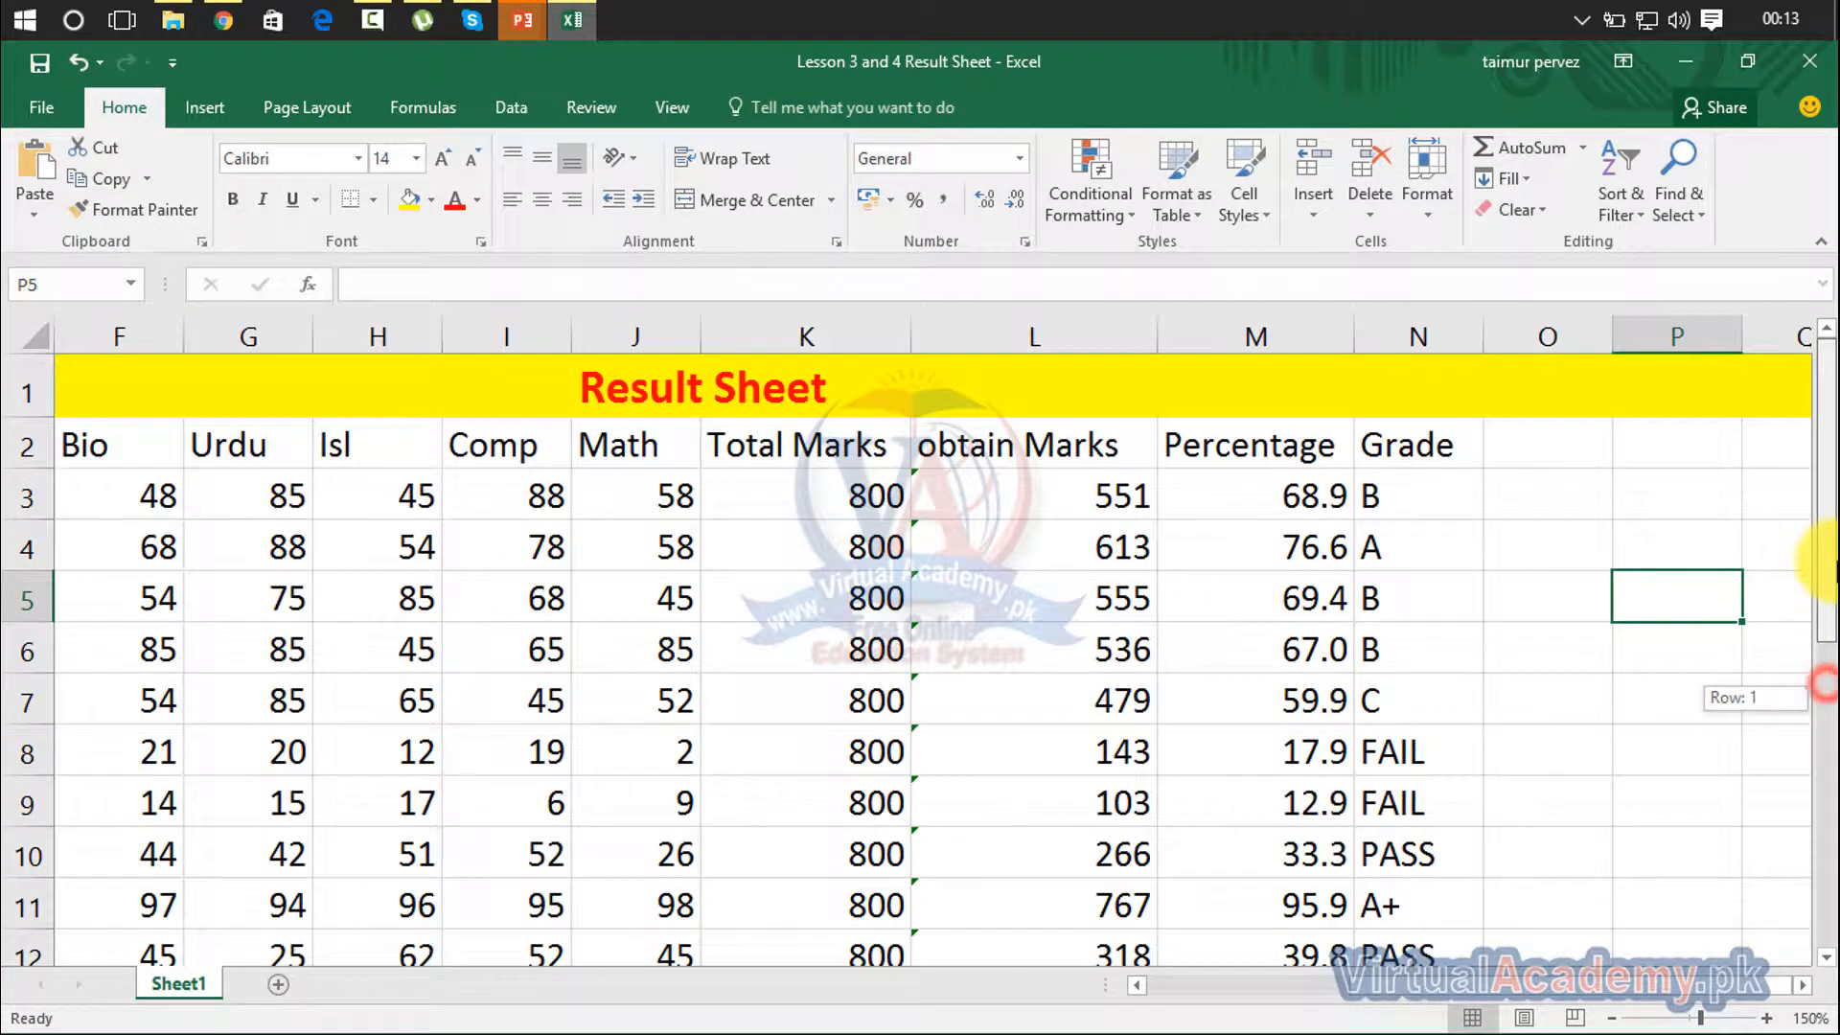
# Increase the heights of rows 3 and 4 in the result sheet to make them clearly taller
pyautogui.click(803, 503)
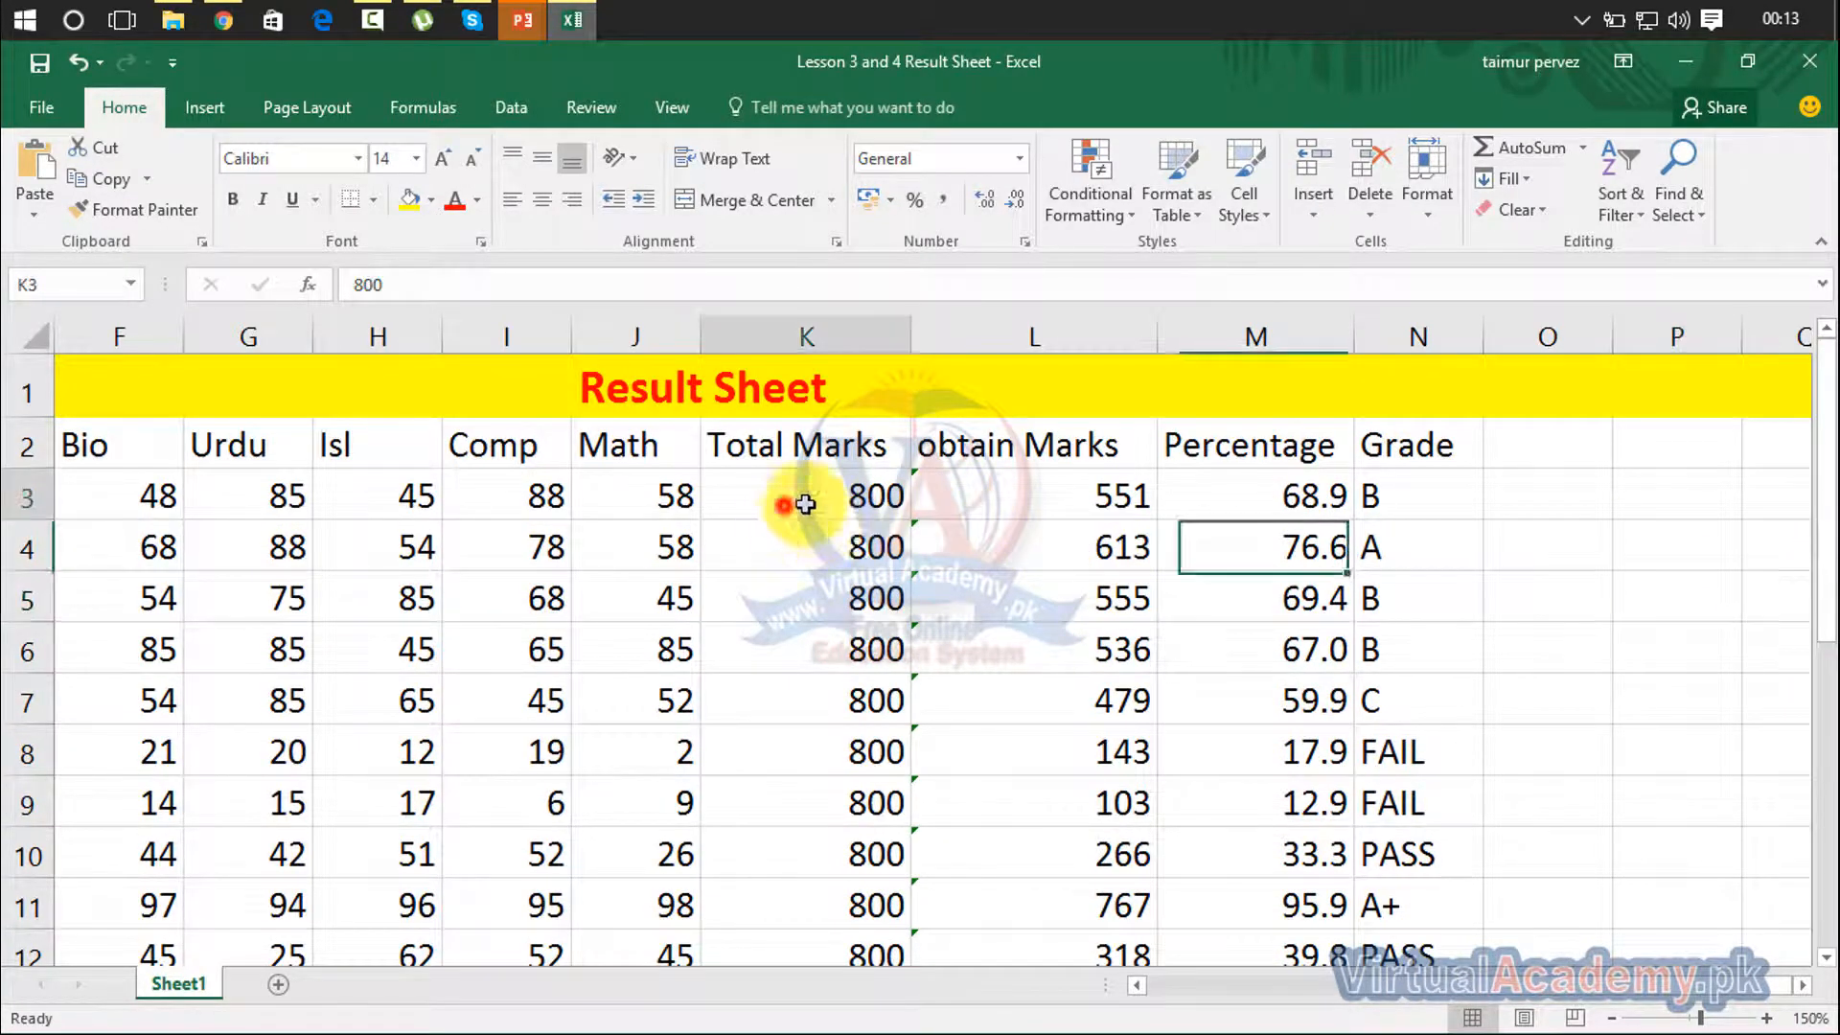
pyautogui.moveTo(805, 503); pyautogui.dragTo(1135, 712)
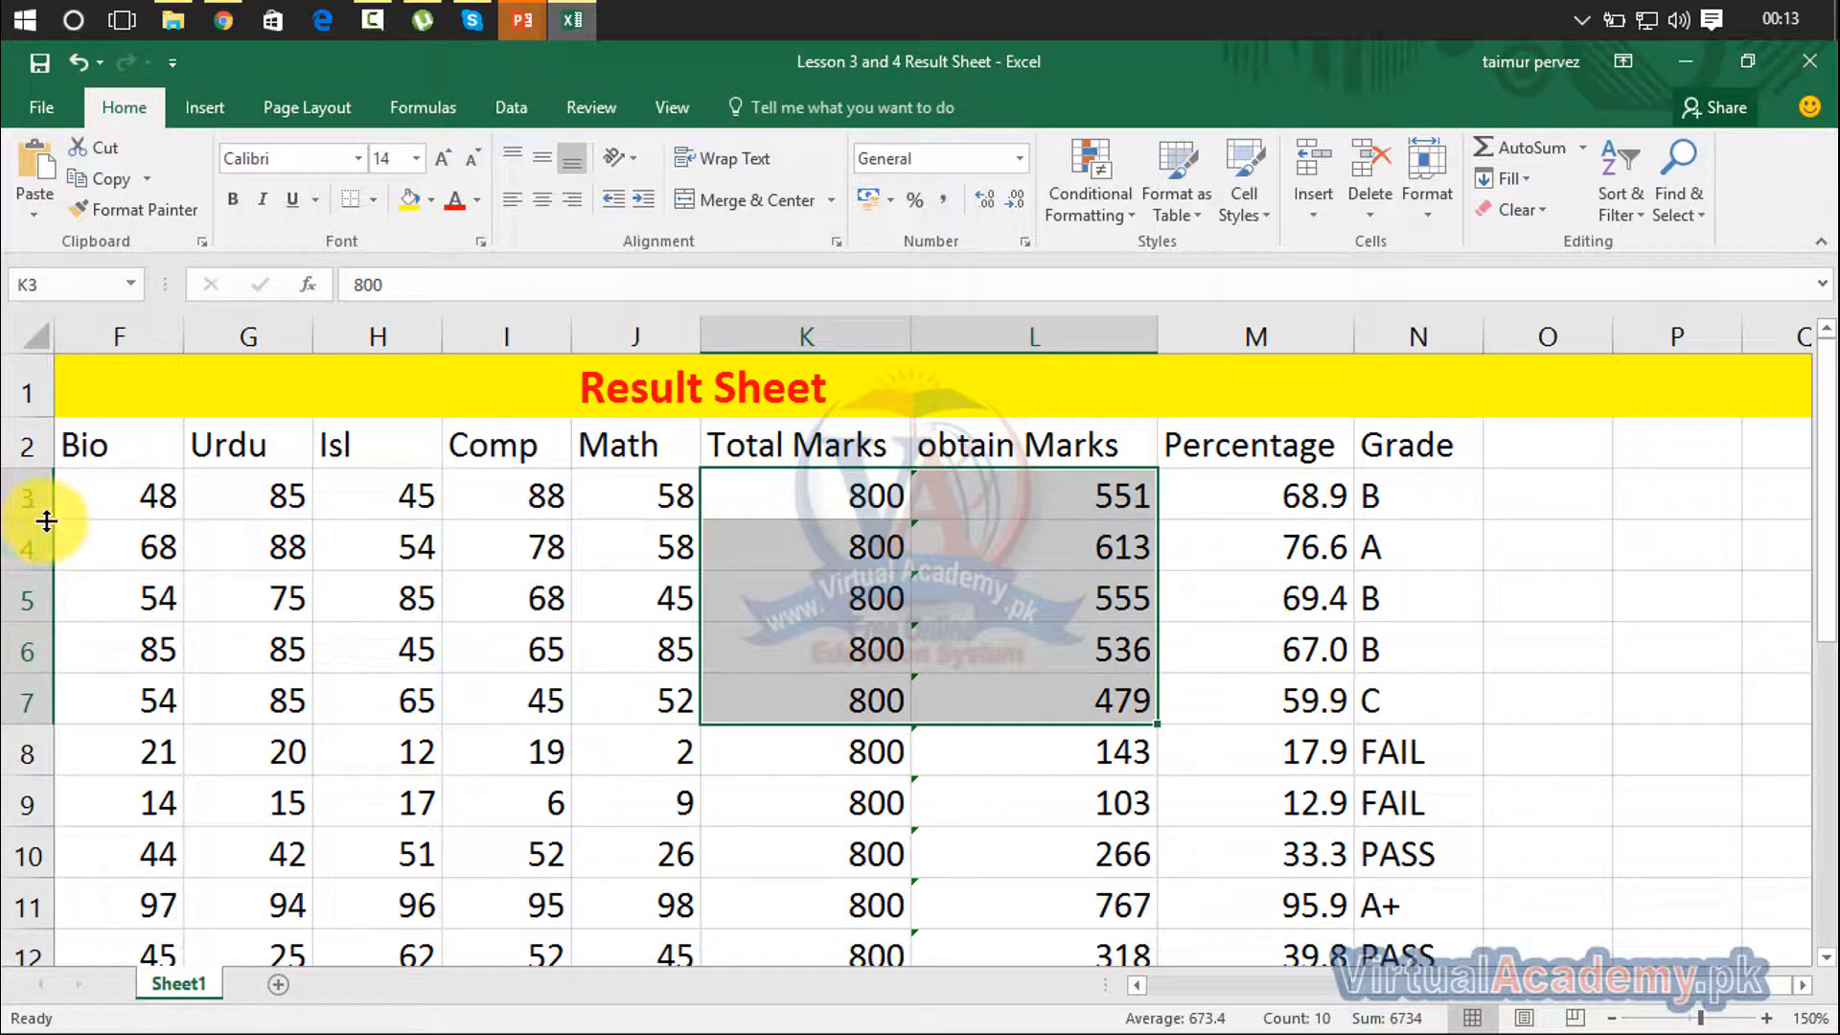
pyautogui.click(210, 491)
pyautogui.moveTo(25, 519); pyautogui.dragTo(27, 653)
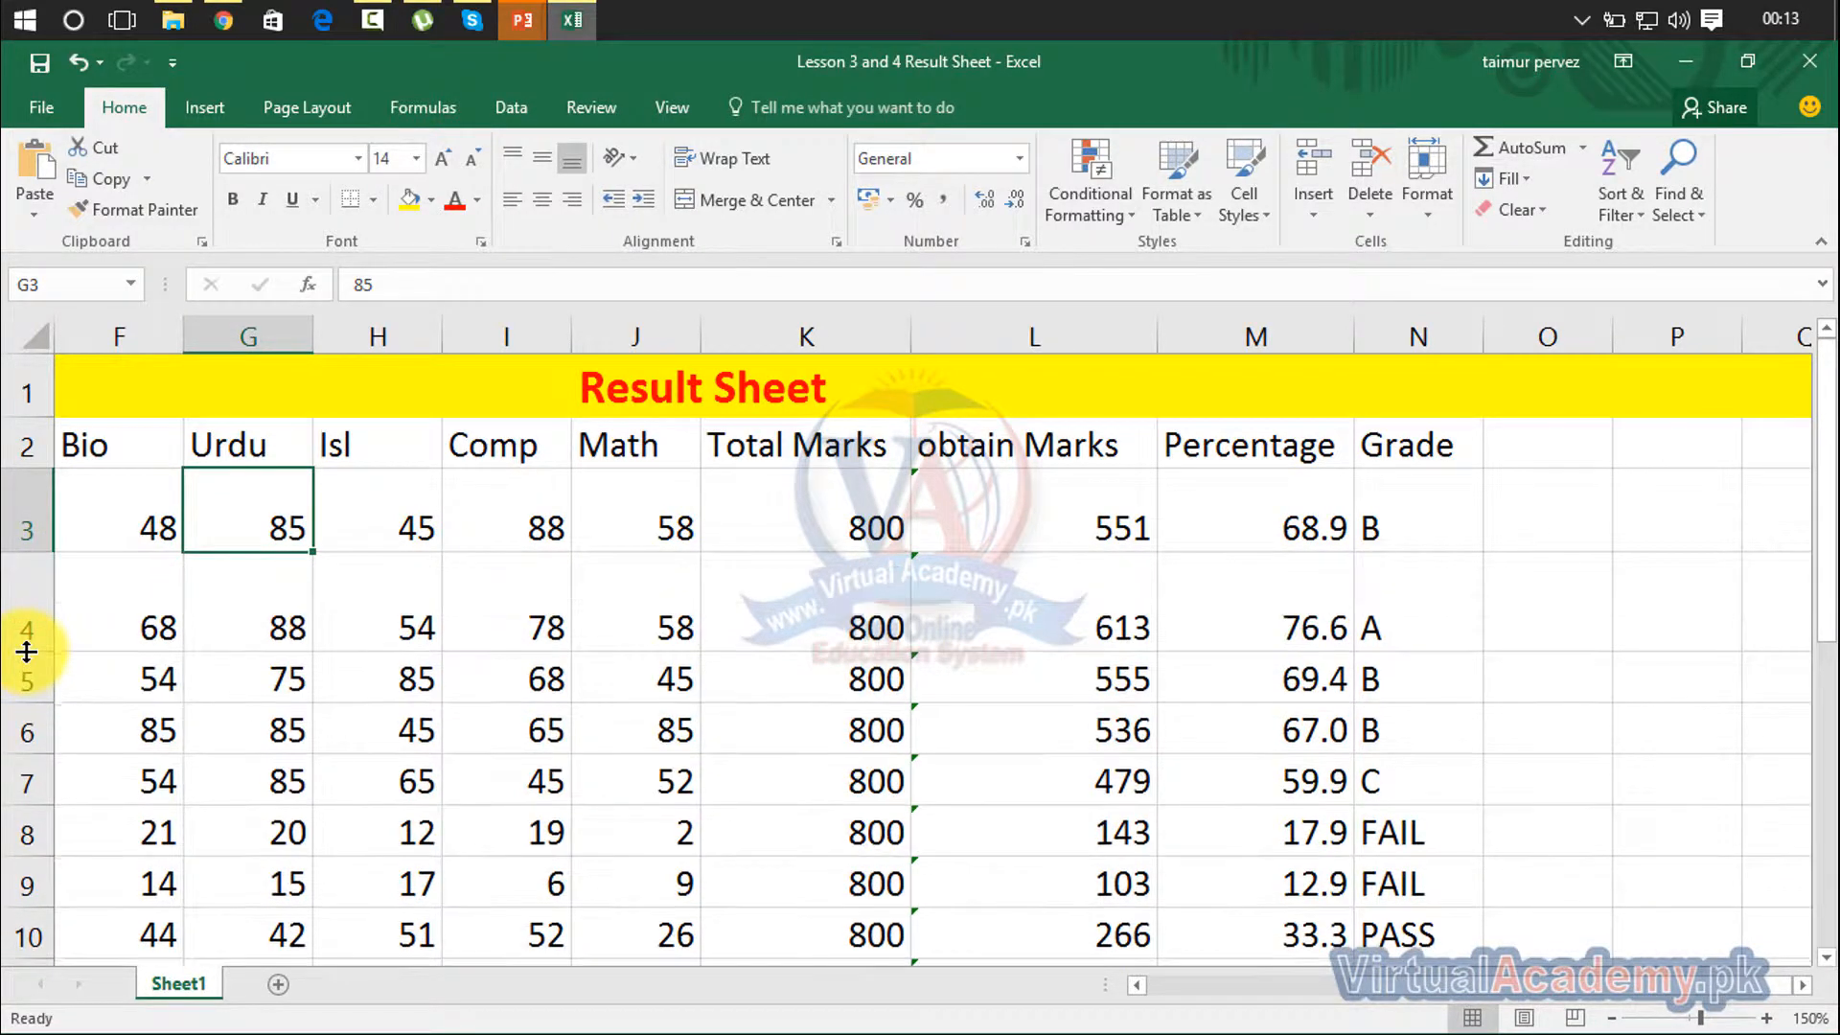
# Demonstrate vertical alignment on K3:M4 by applying top and middle alignment, ending with bottom alignment
pyautogui.moveTo(844, 517); pyautogui.dragTo(1209, 609)
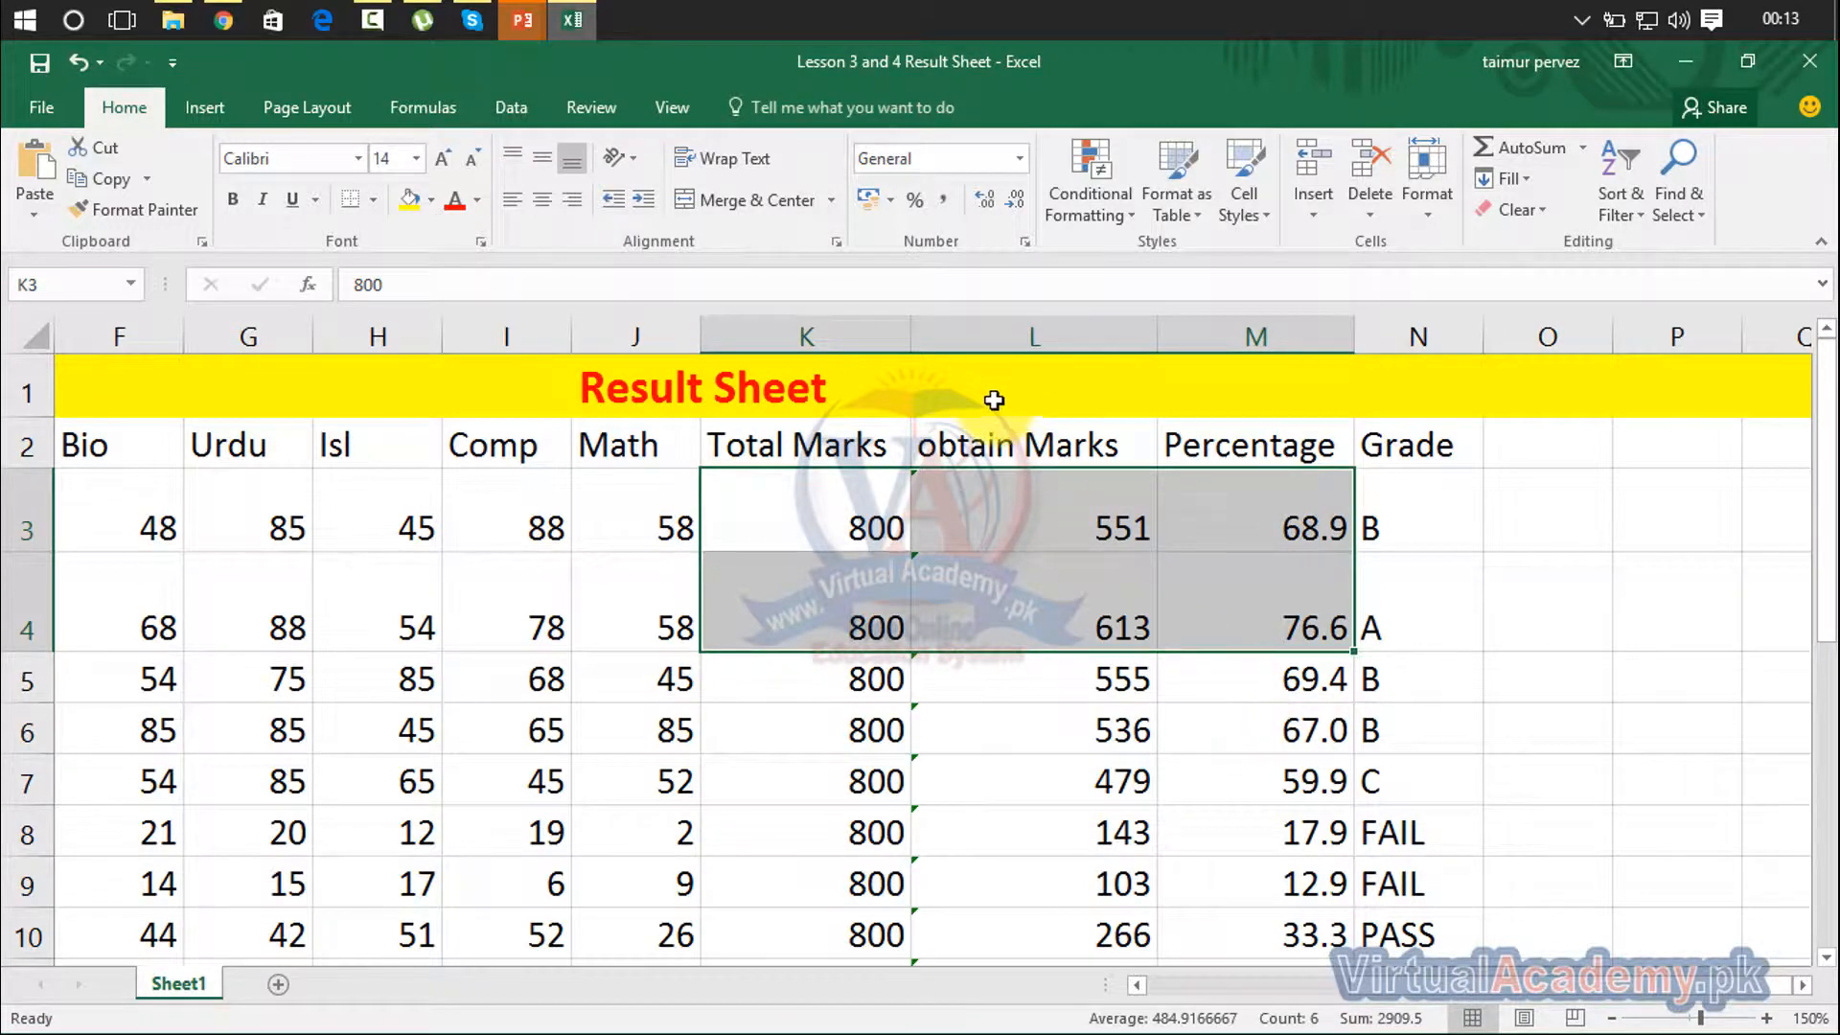
pyautogui.click(514, 158)
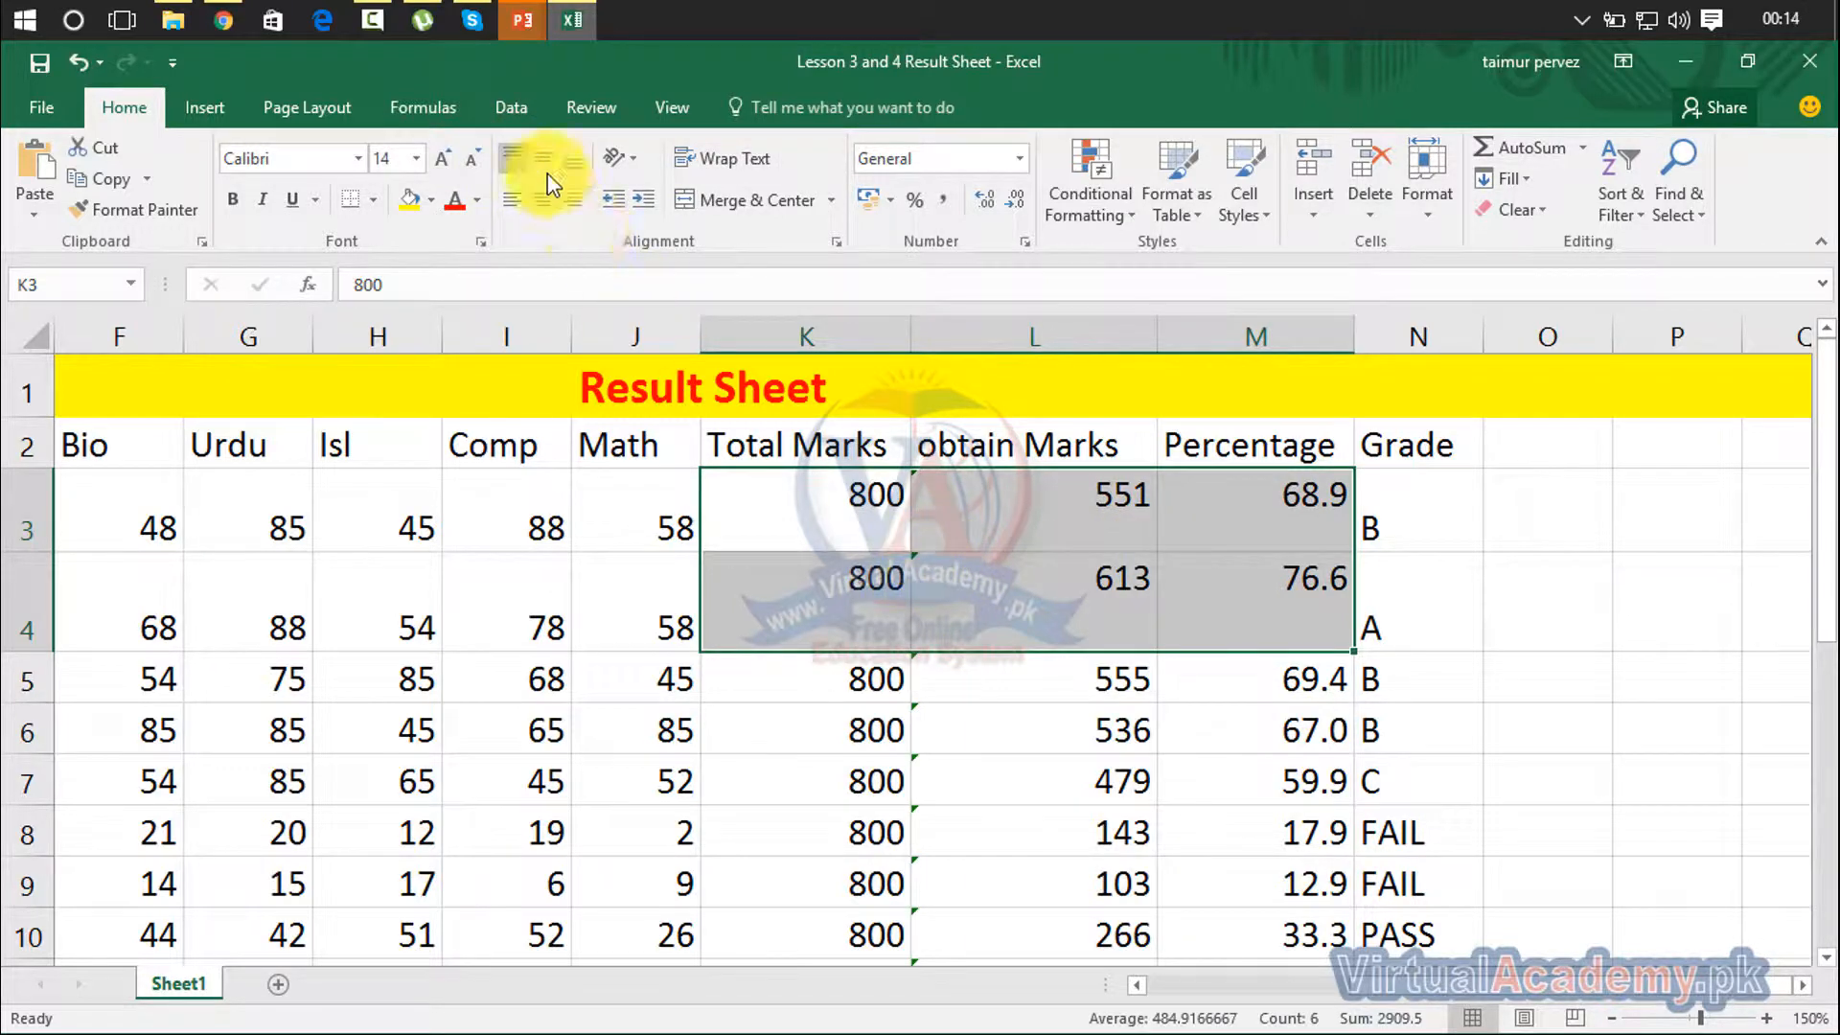
pyautogui.click(544, 169)
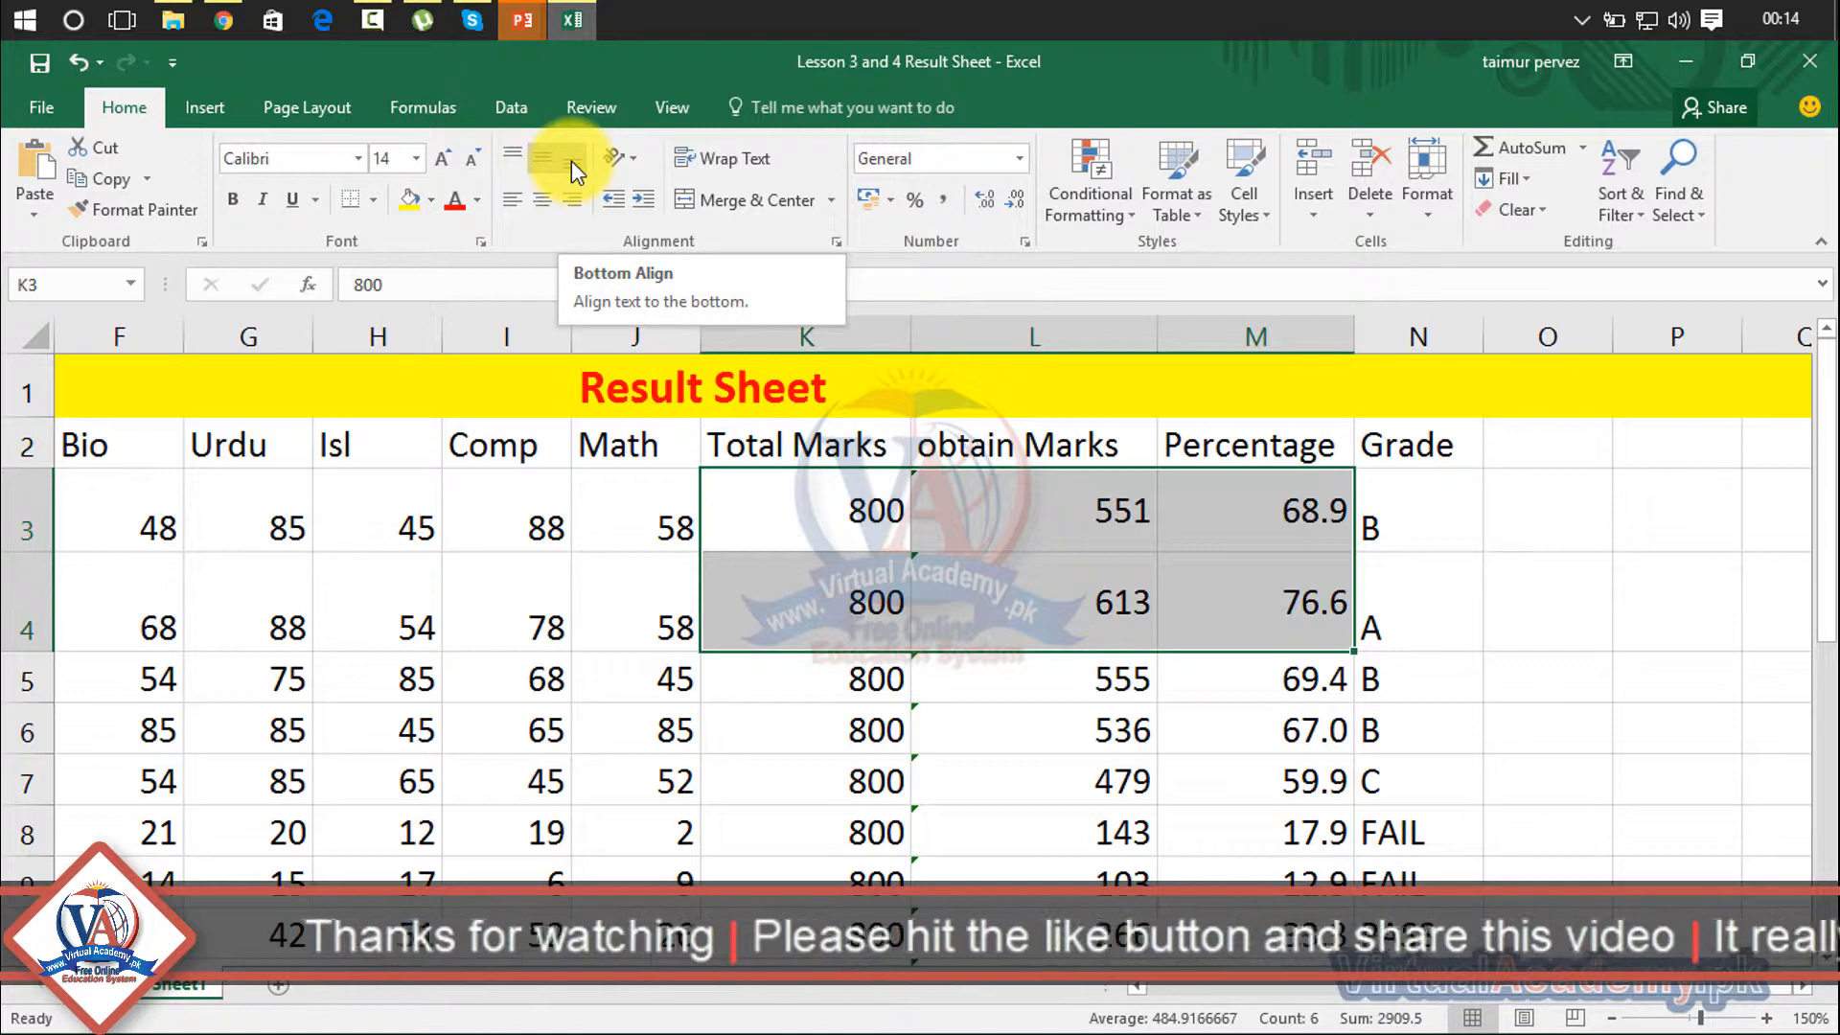
pyautogui.click(572, 159)
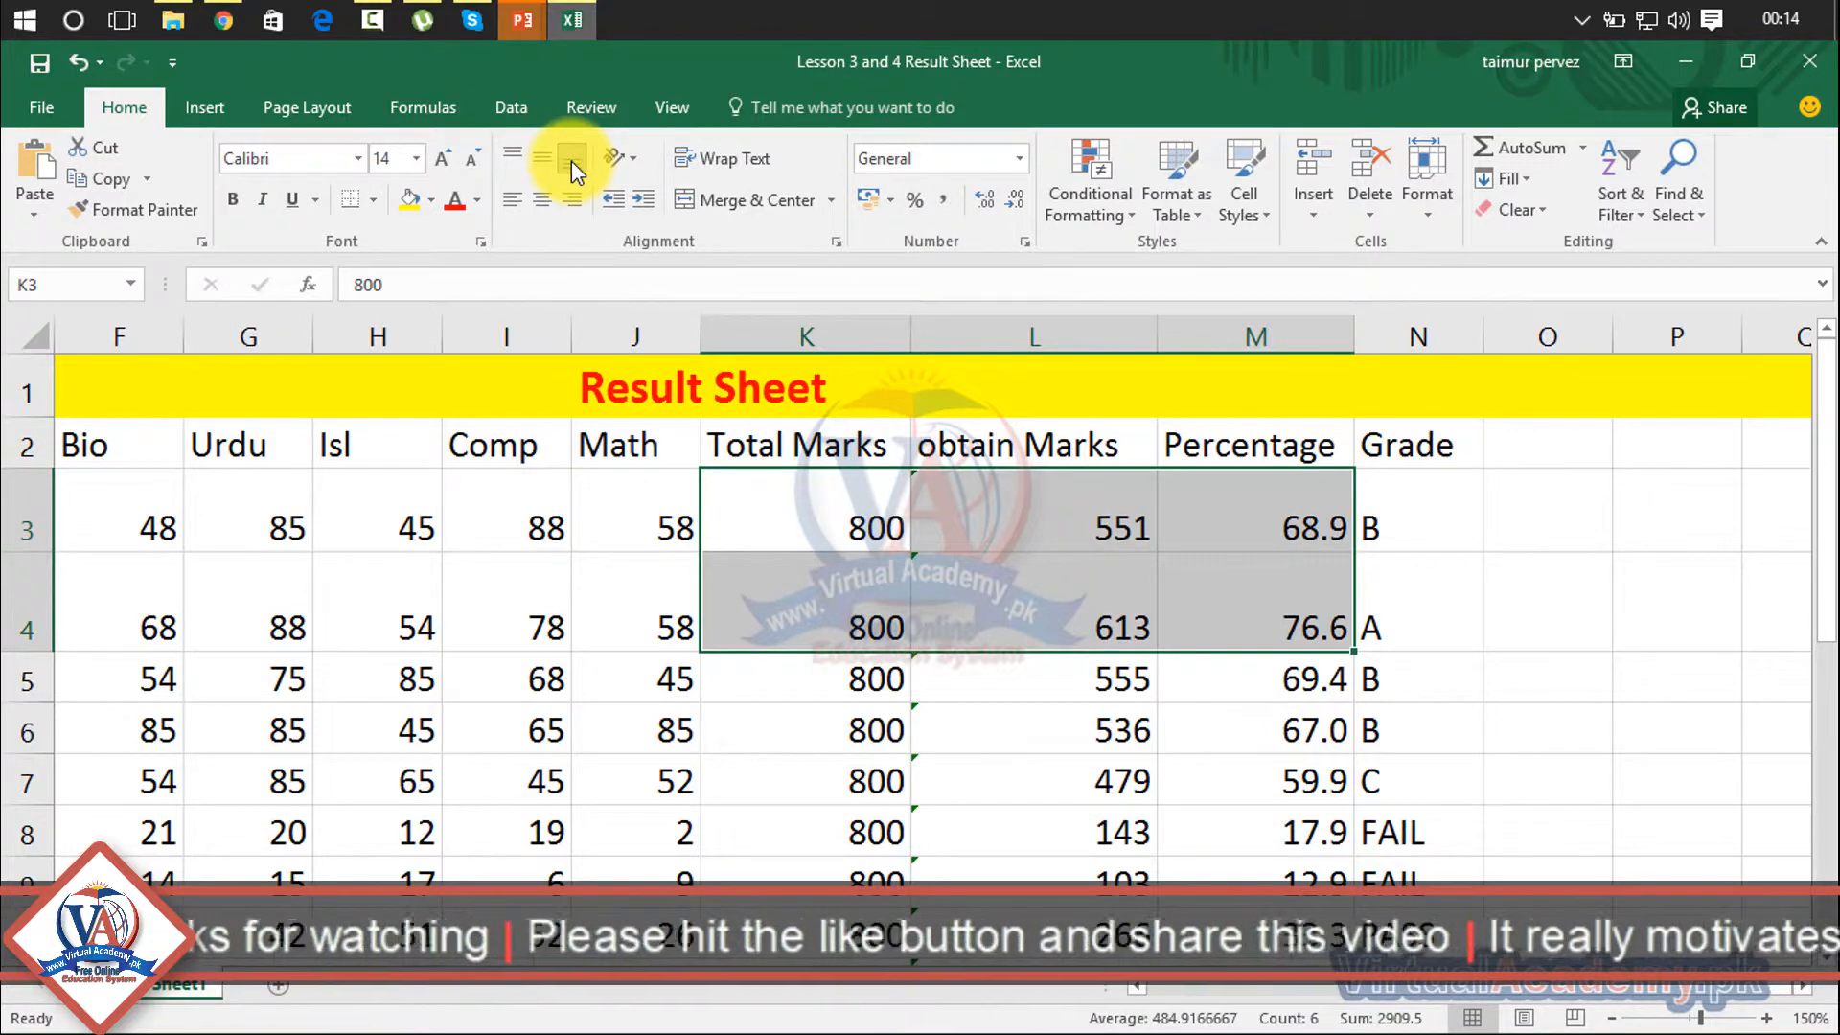
# Demonstrate horizontal alignment on K3:M4 by centring and left-aligning the values, ending with right alignment
pyautogui.click(544, 201)
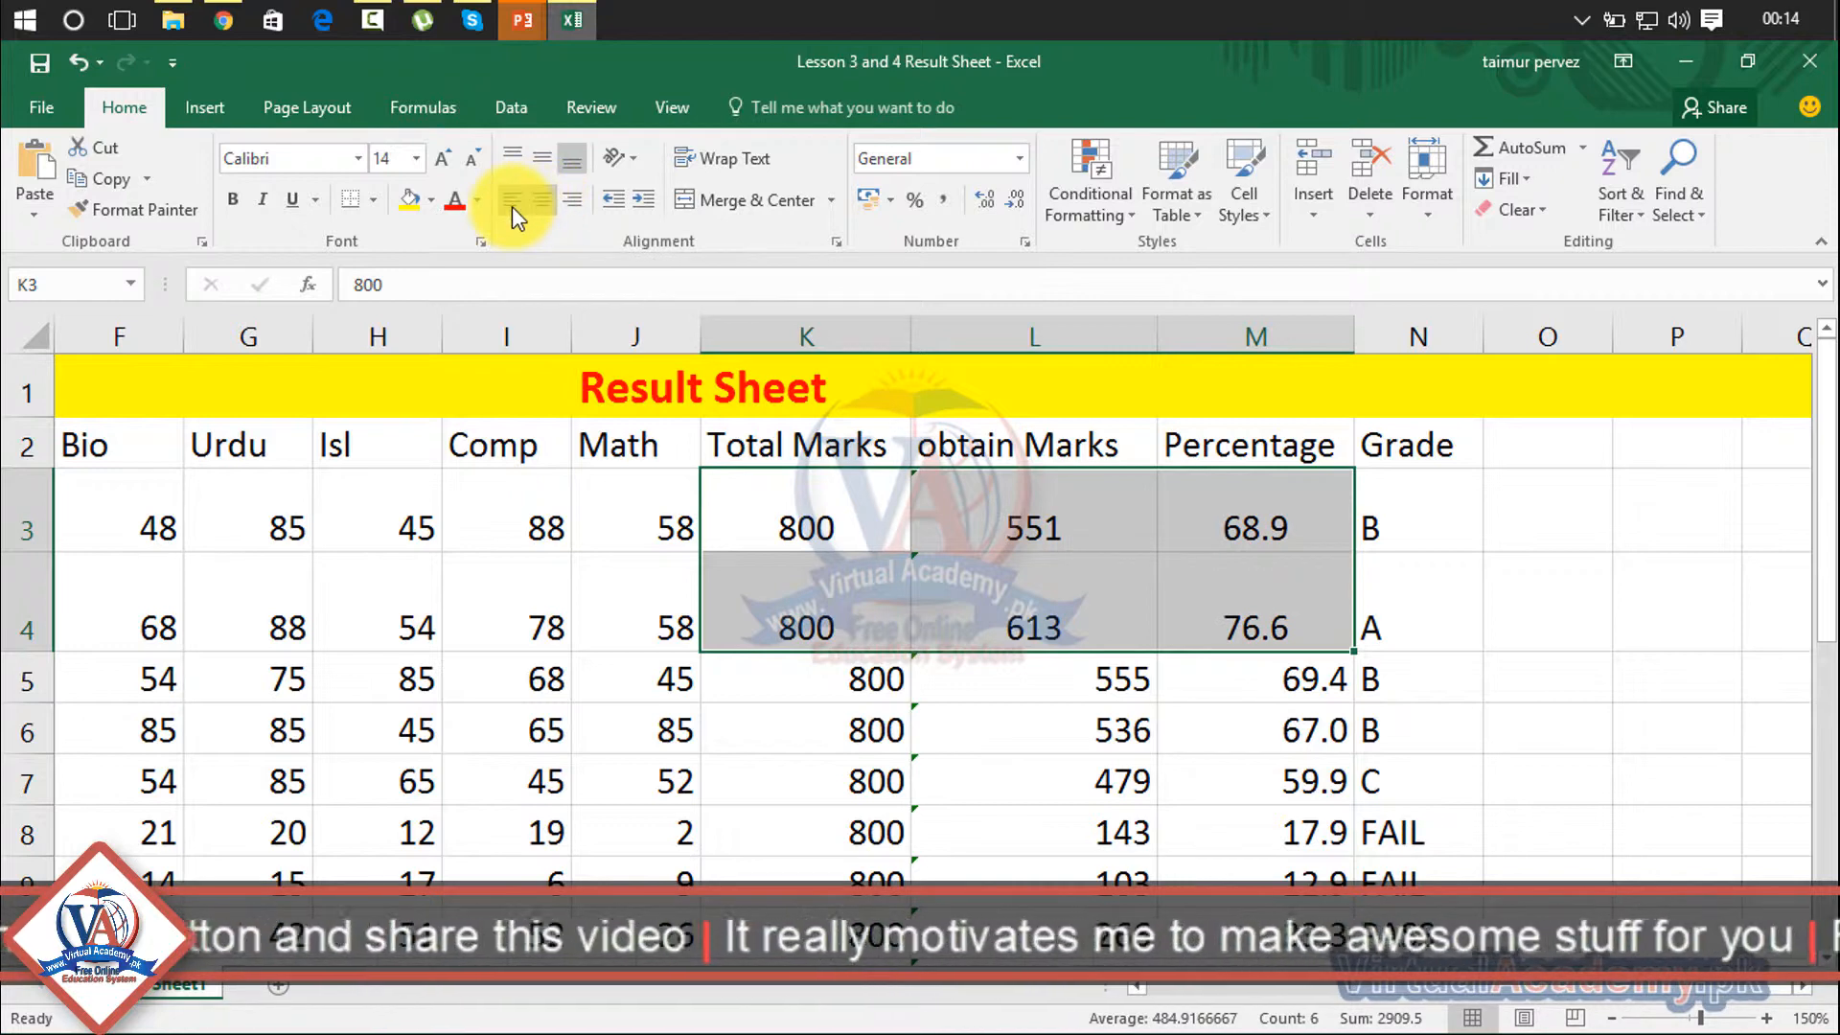
pyautogui.click(511, 201)
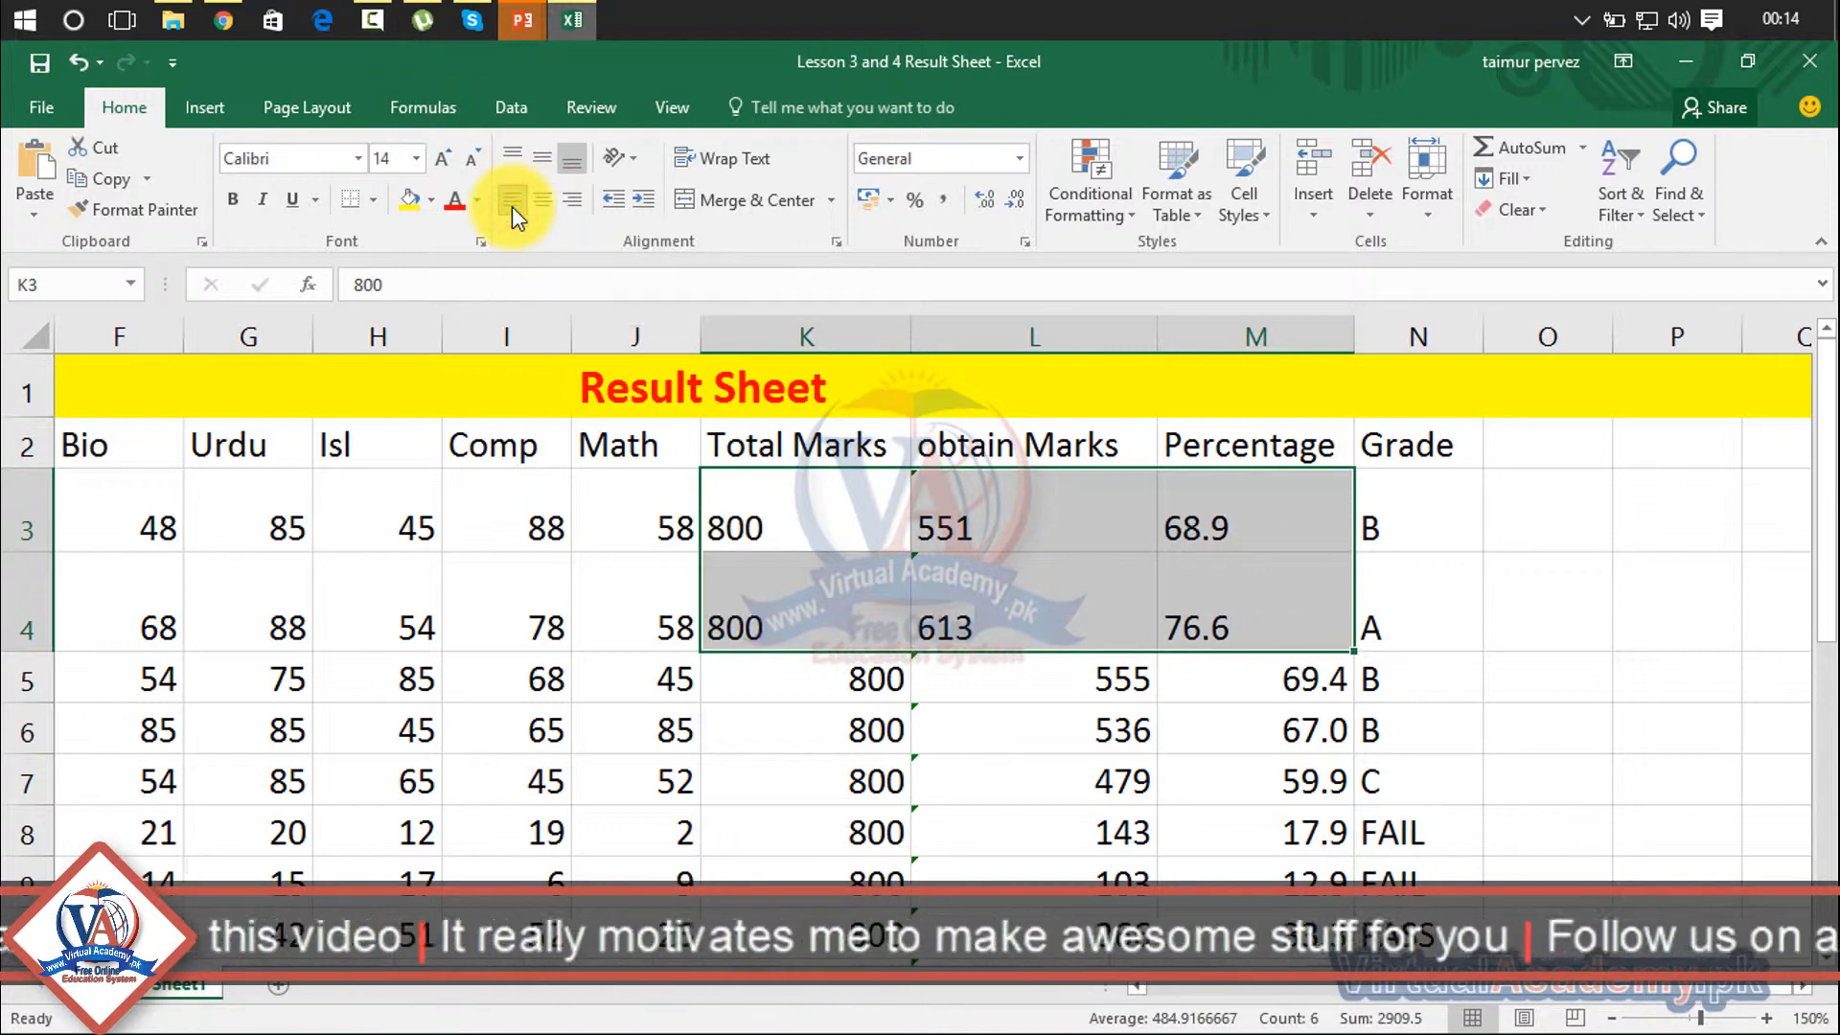
pyautogui.click(565, 203)
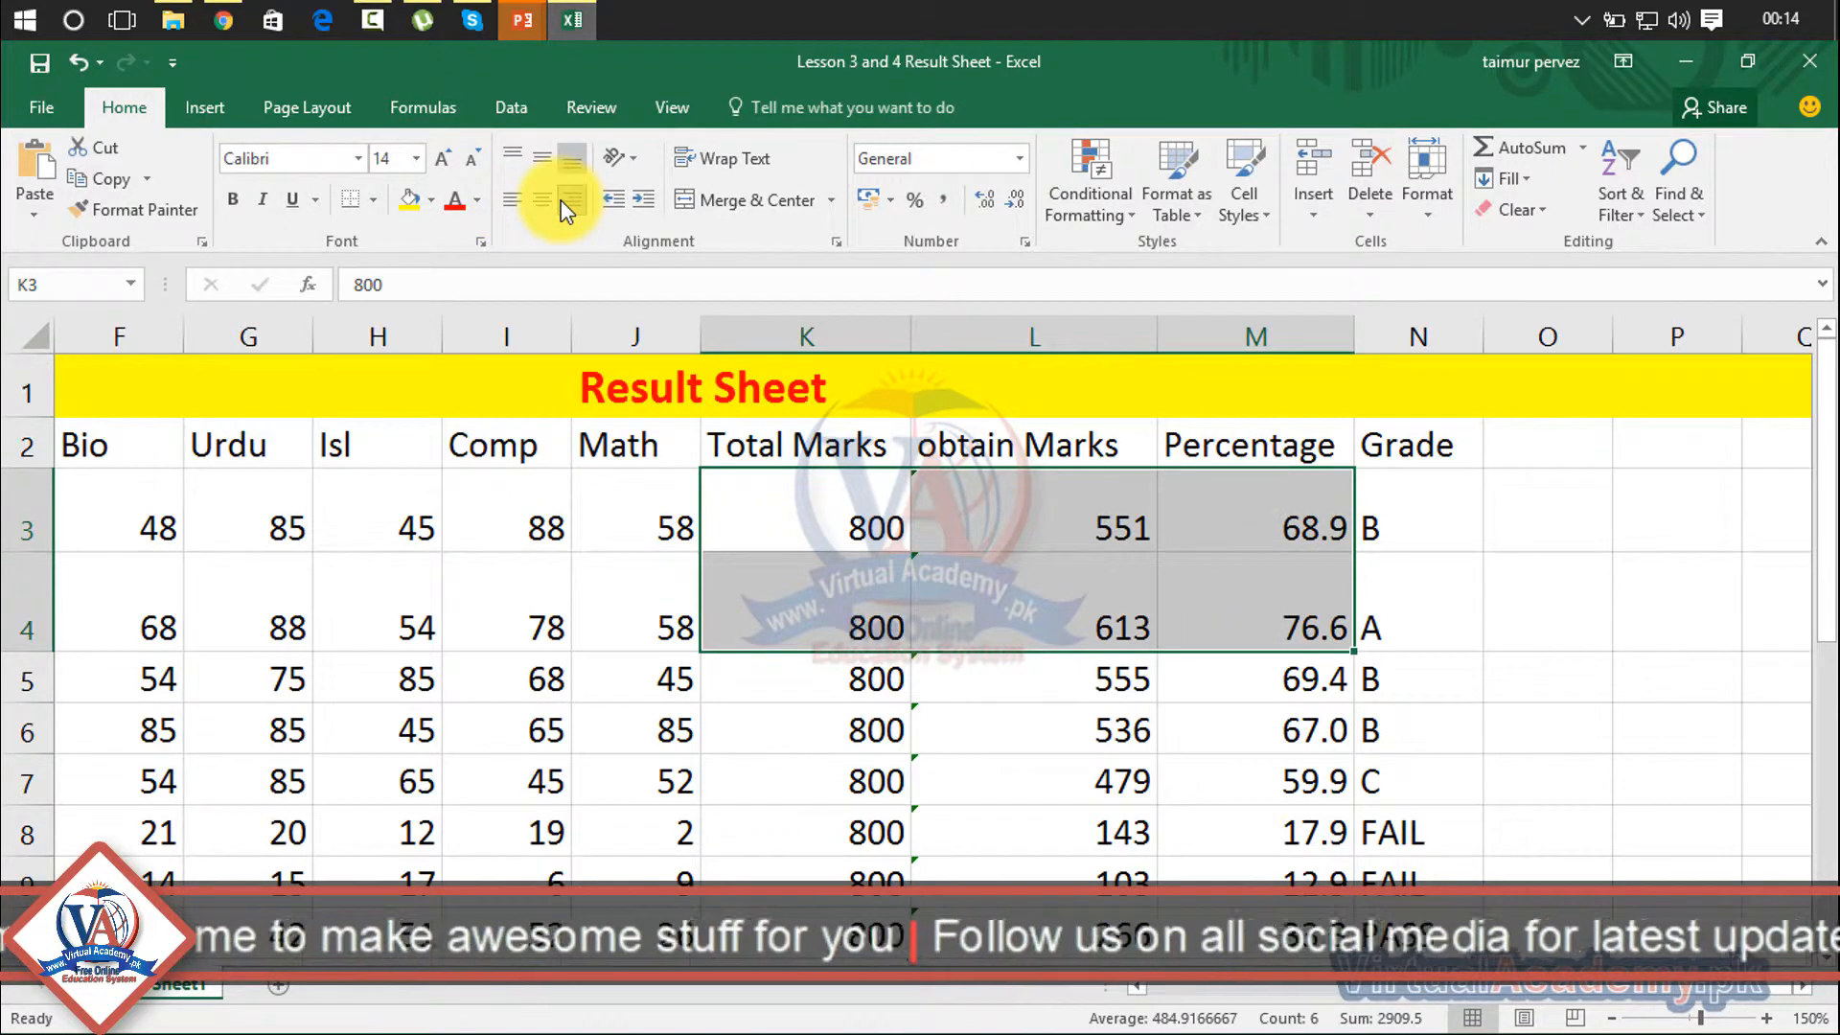
pyautogui.click(833, 498)
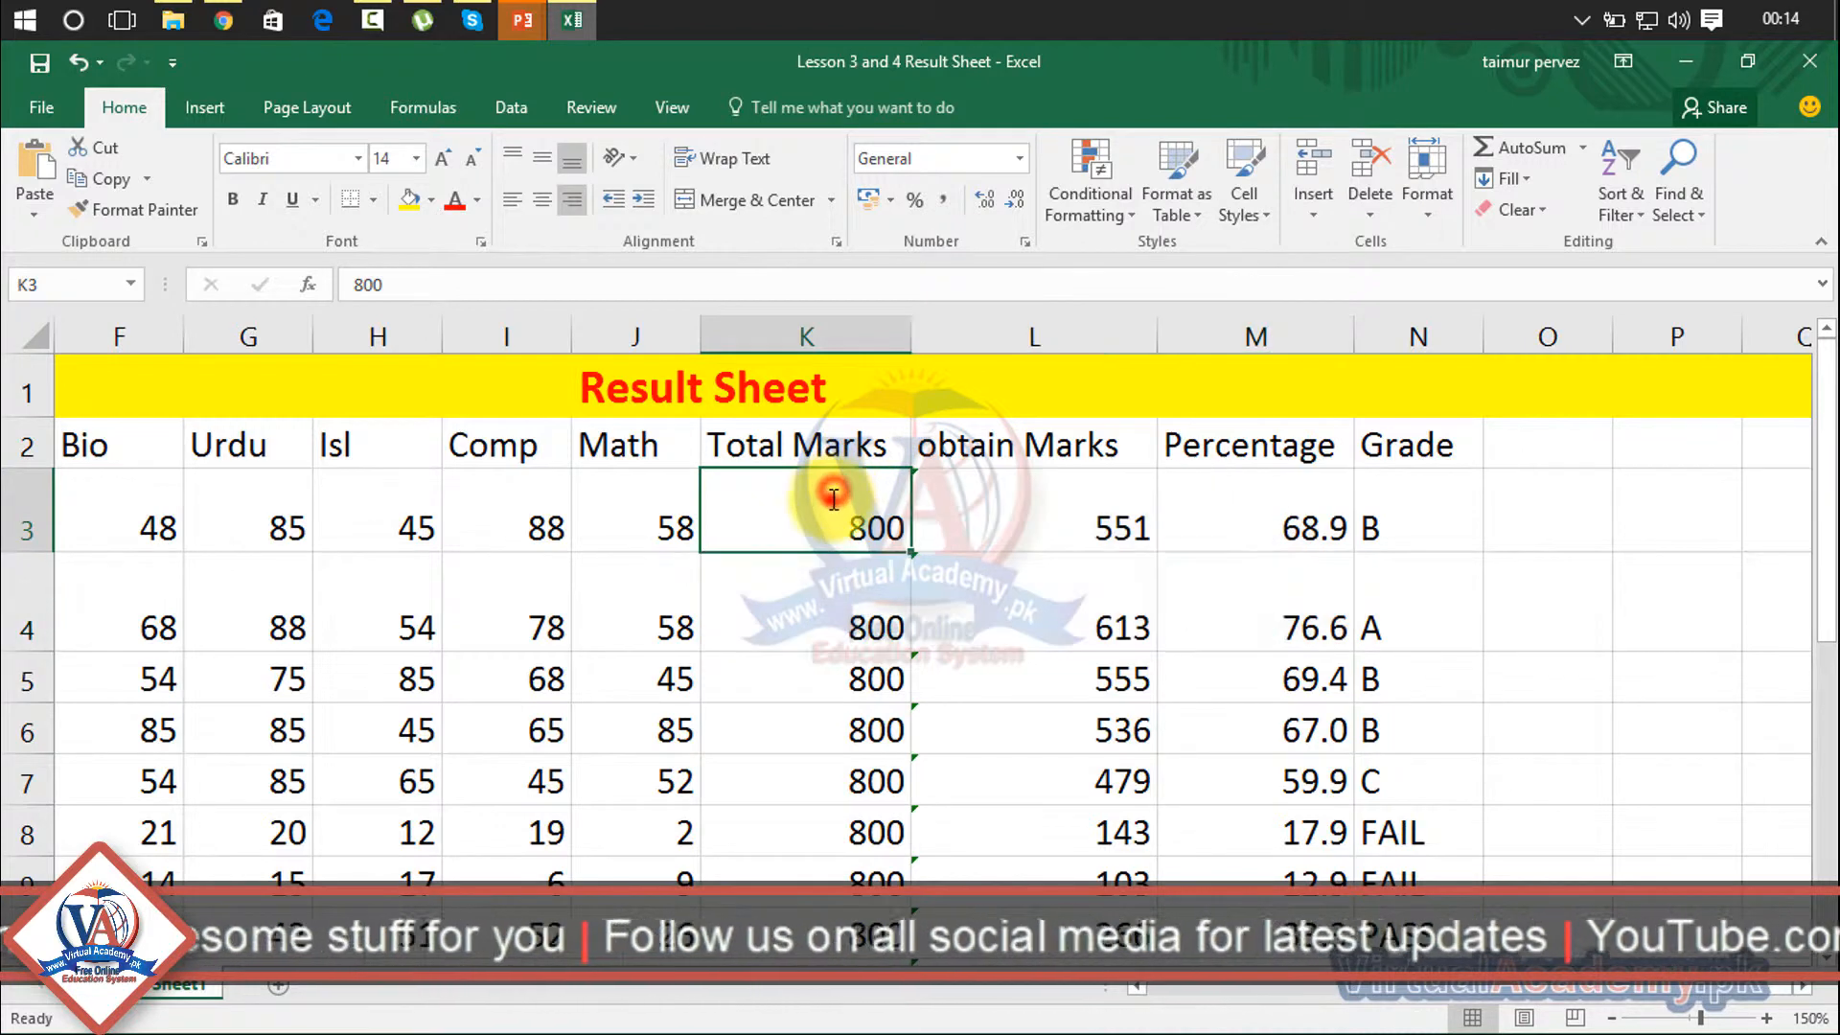
pyautogui.doubleClick(836, 542)
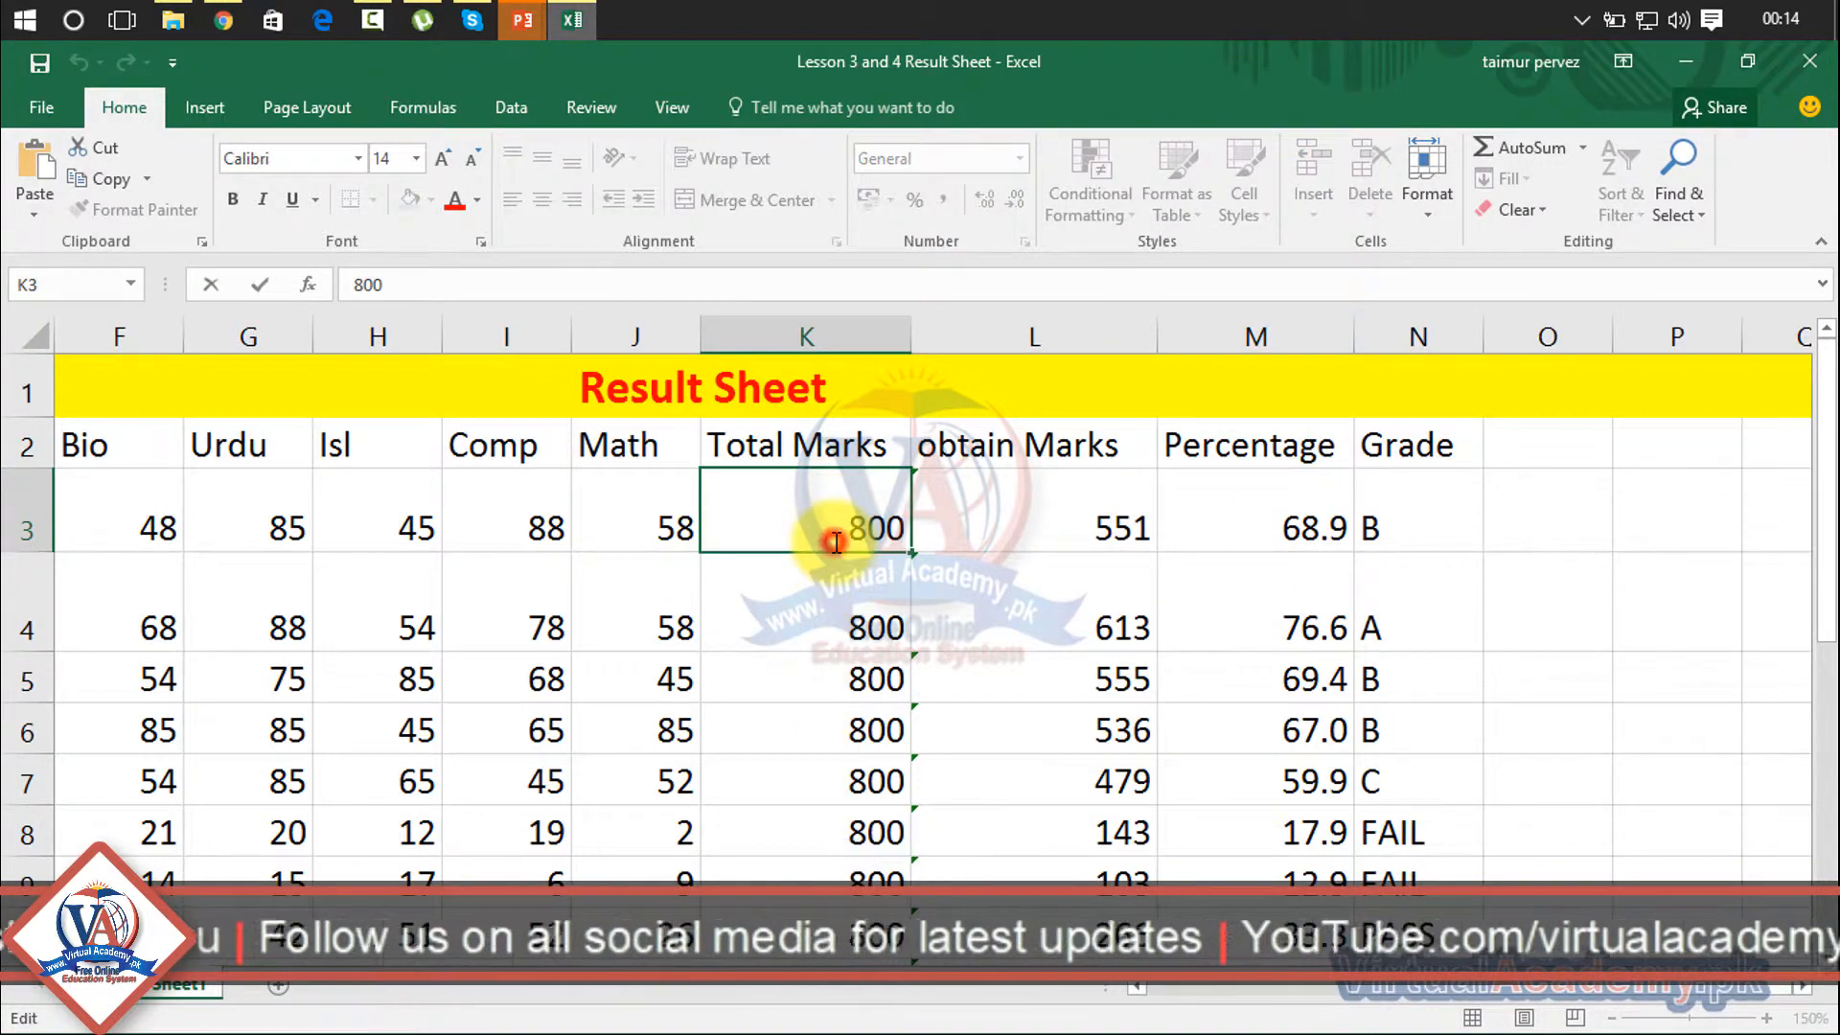
# Increase the indent of the obtained marks in L3:L9 by eight levels
pyautogui.moveTo(1017, 523); pyautogui.dragTo(1020, 863)
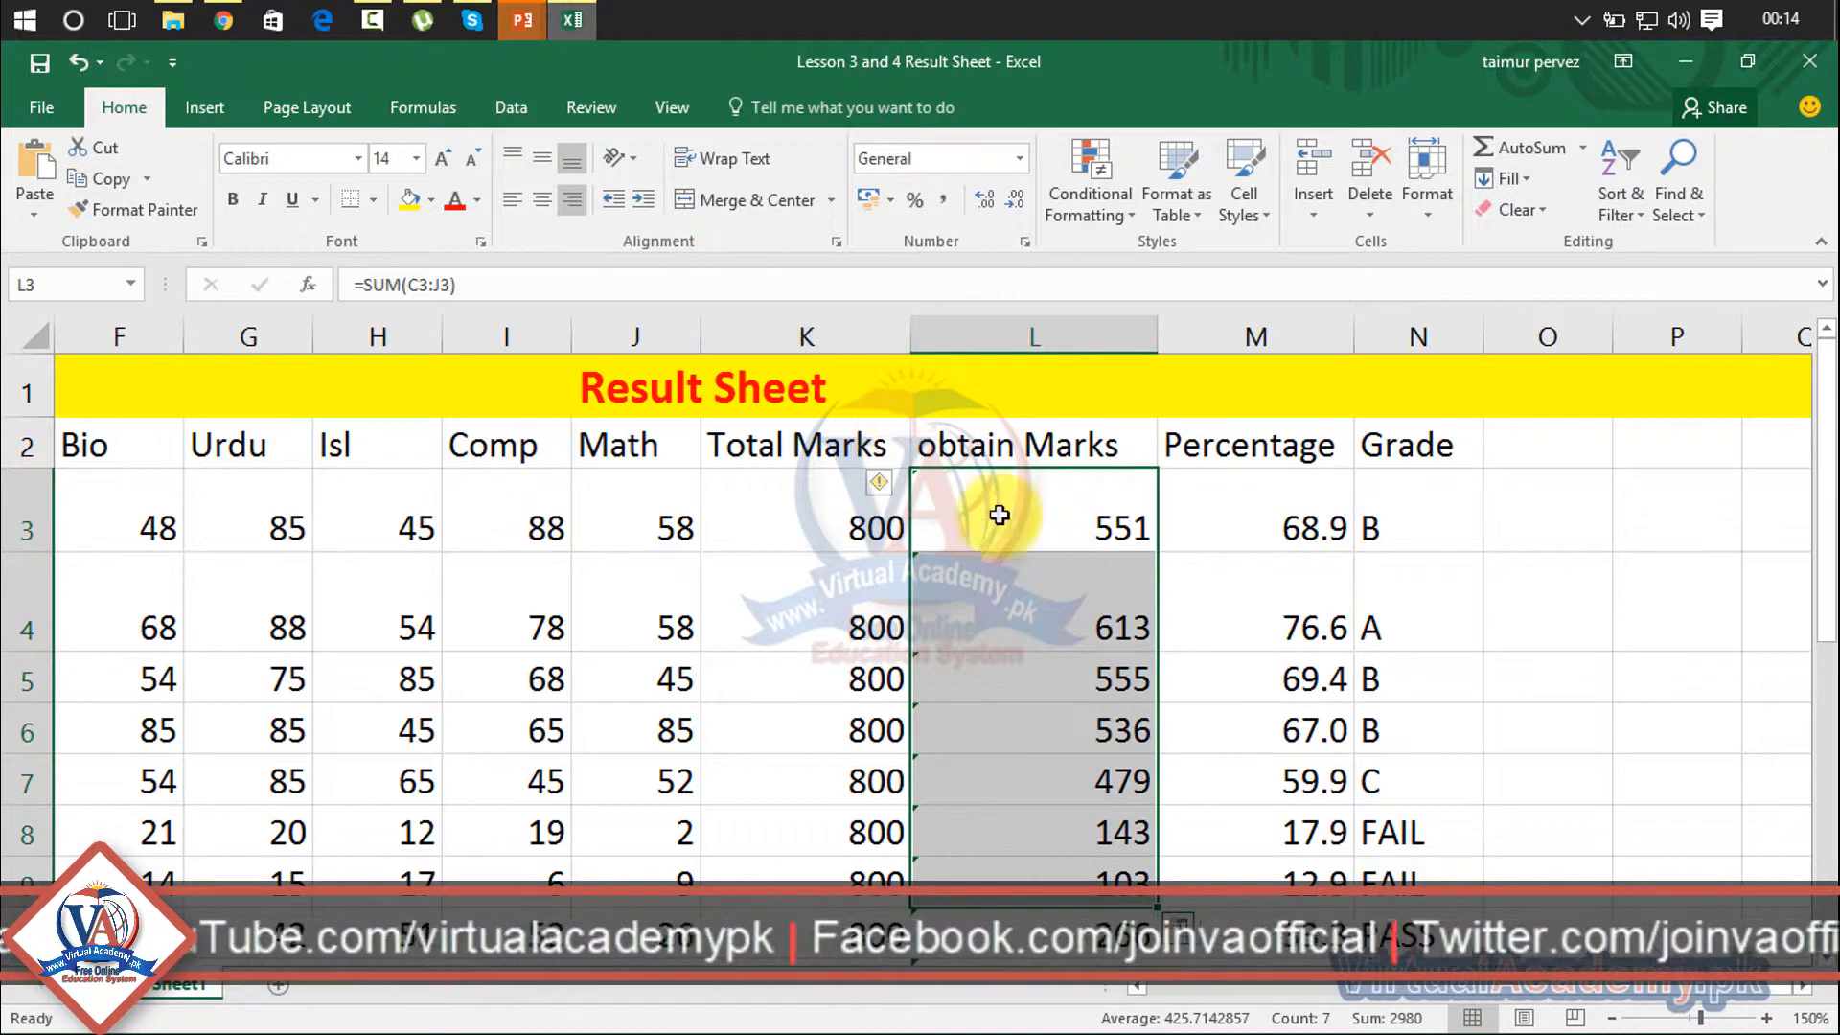
pyautogui.click(638, 200)
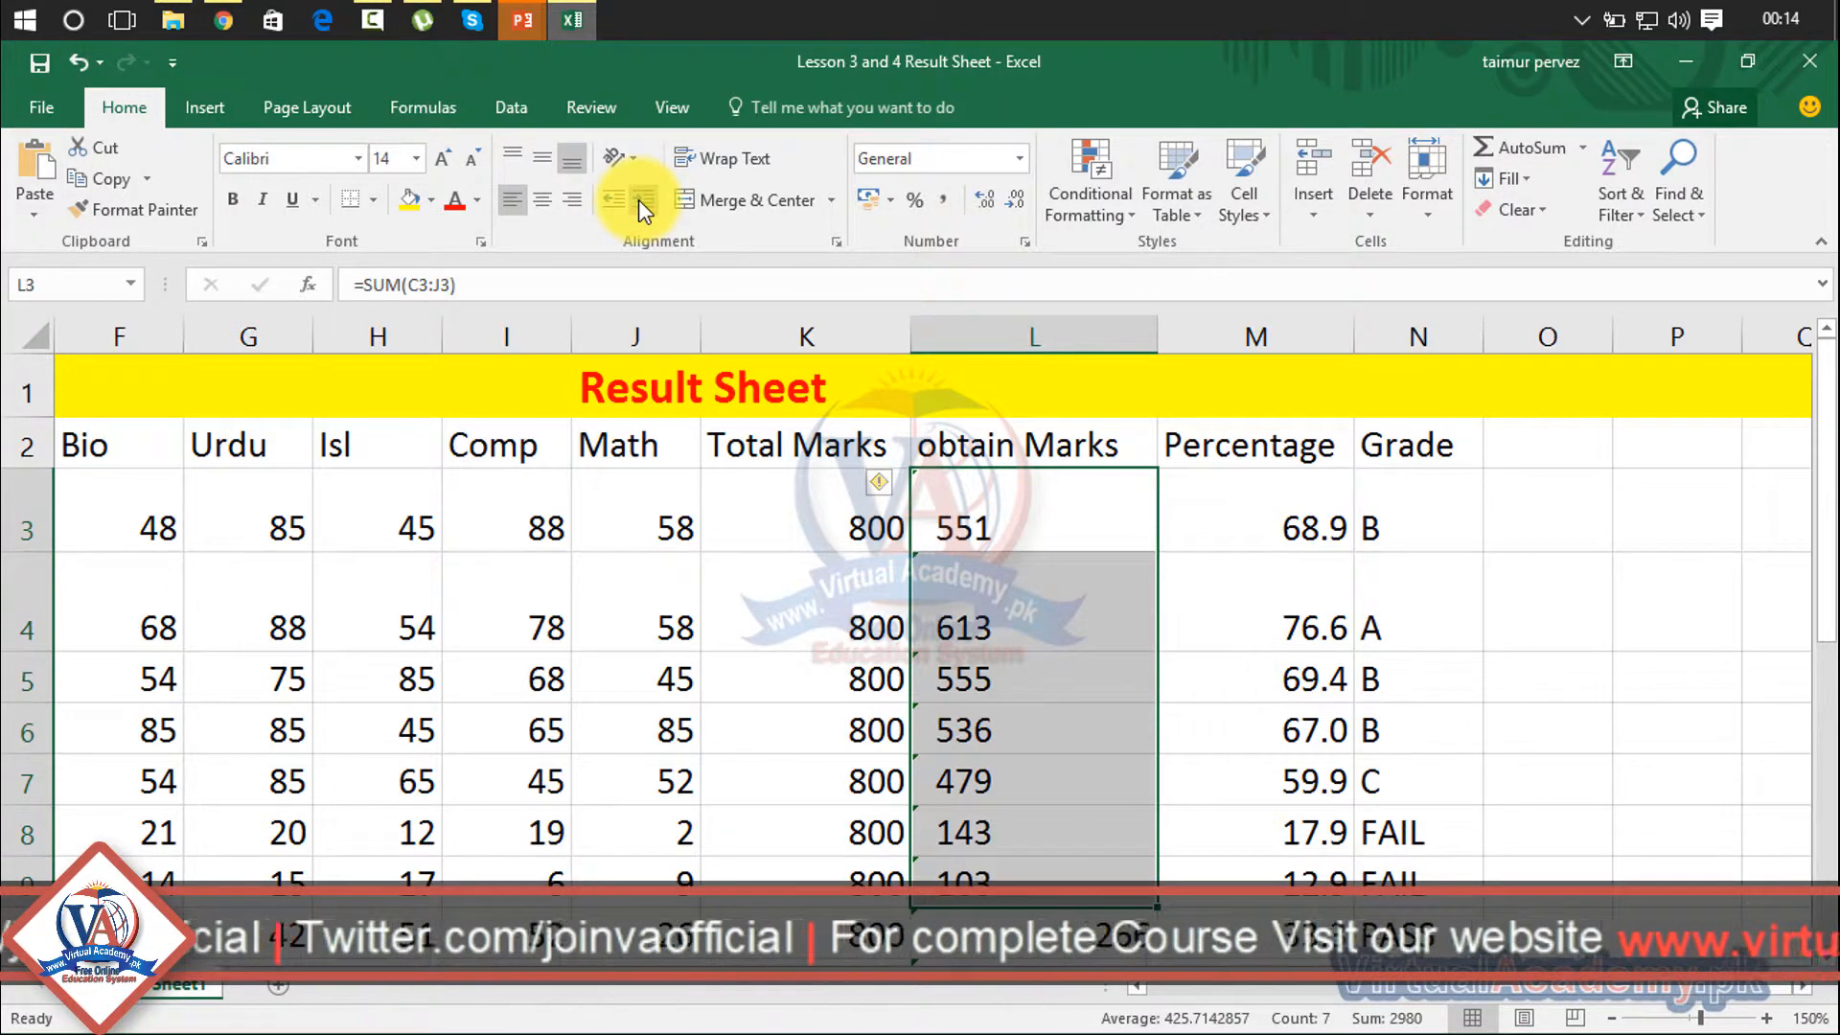
pyautogui.click(638, 199)
pyautogui.click(638, 199)
pyautogui.click(639, 199)
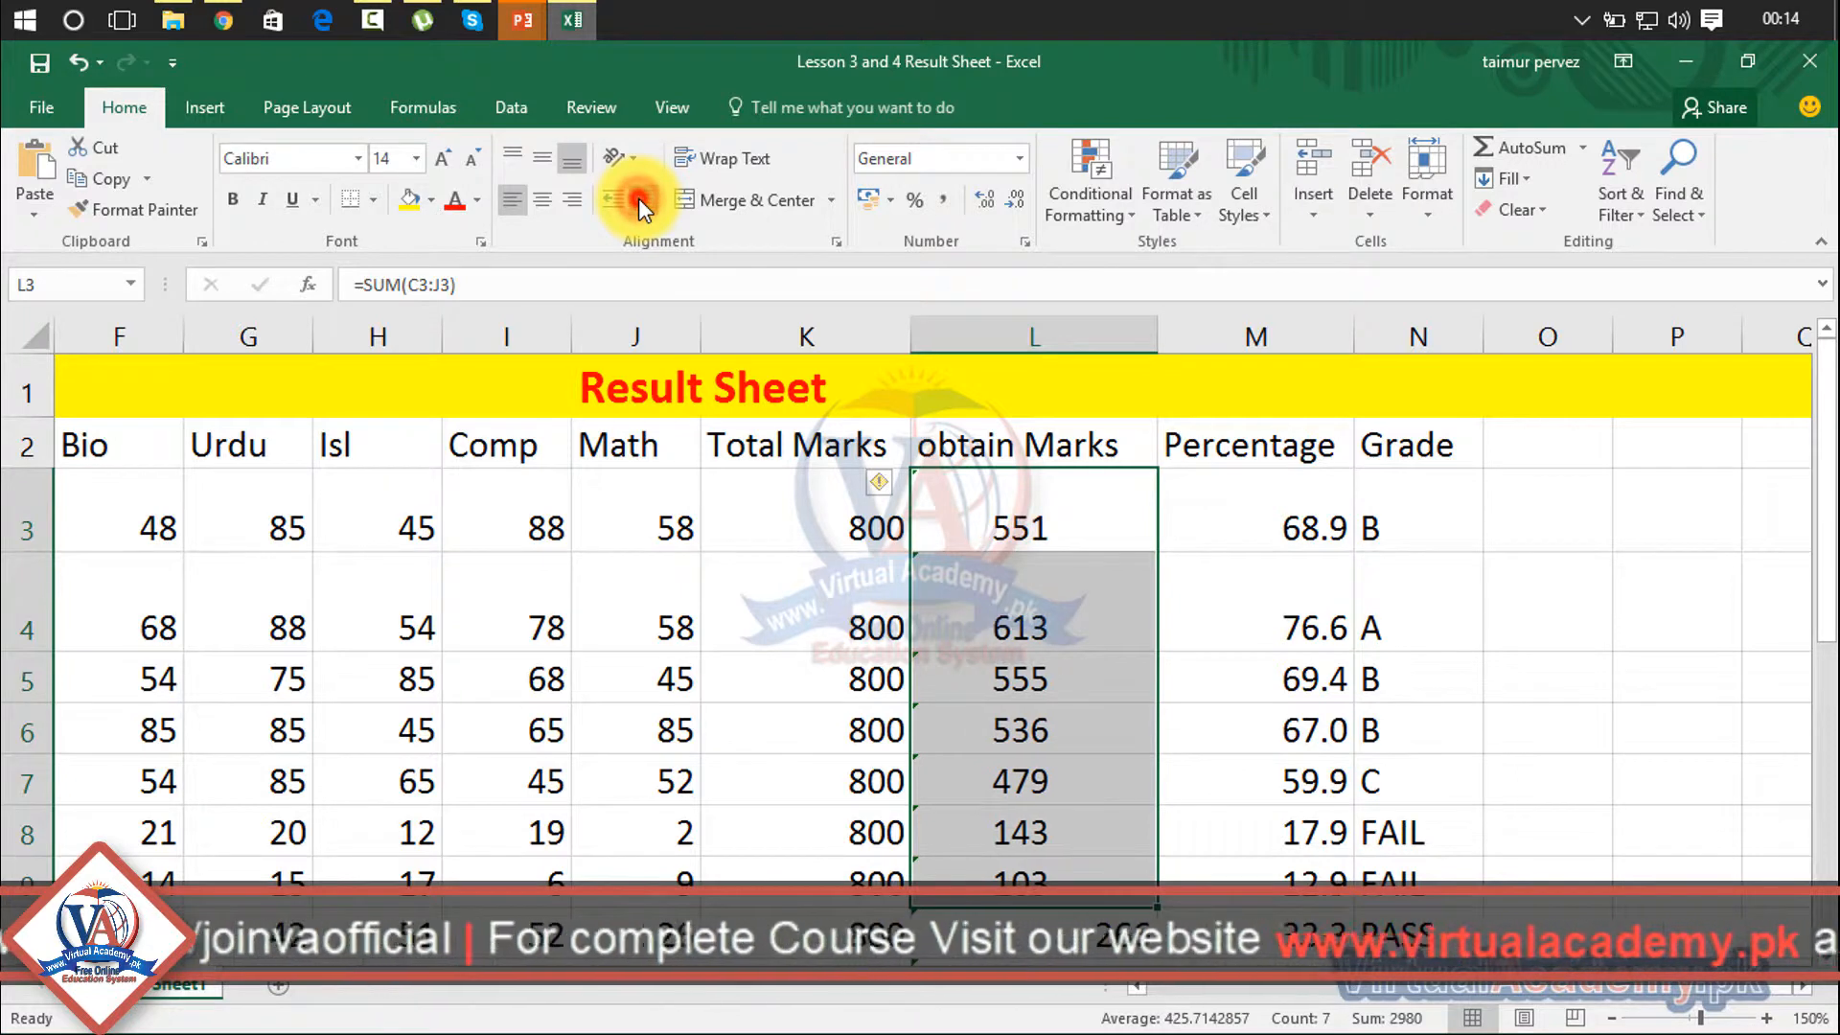
pyautogui.click(638, 200)
pyautogui.click(639, 199)
pyautogui.click(638, 199)
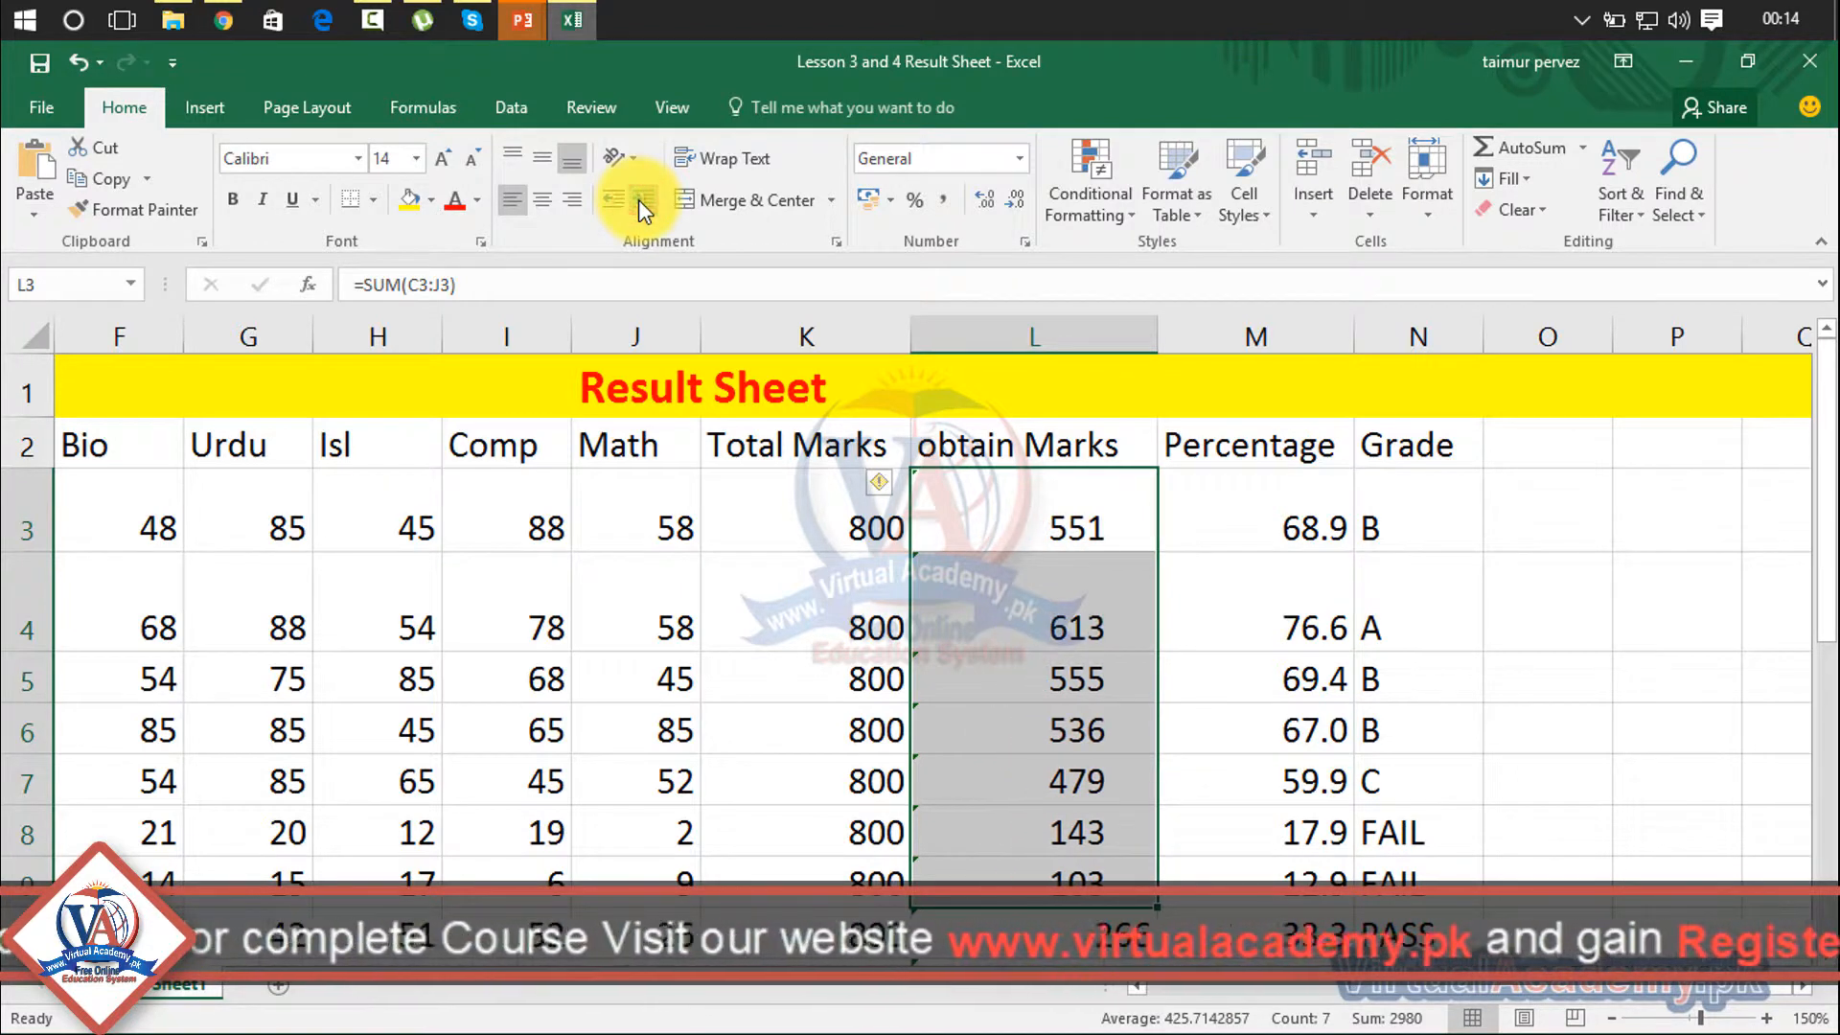
pyautogui.click(638, 200)
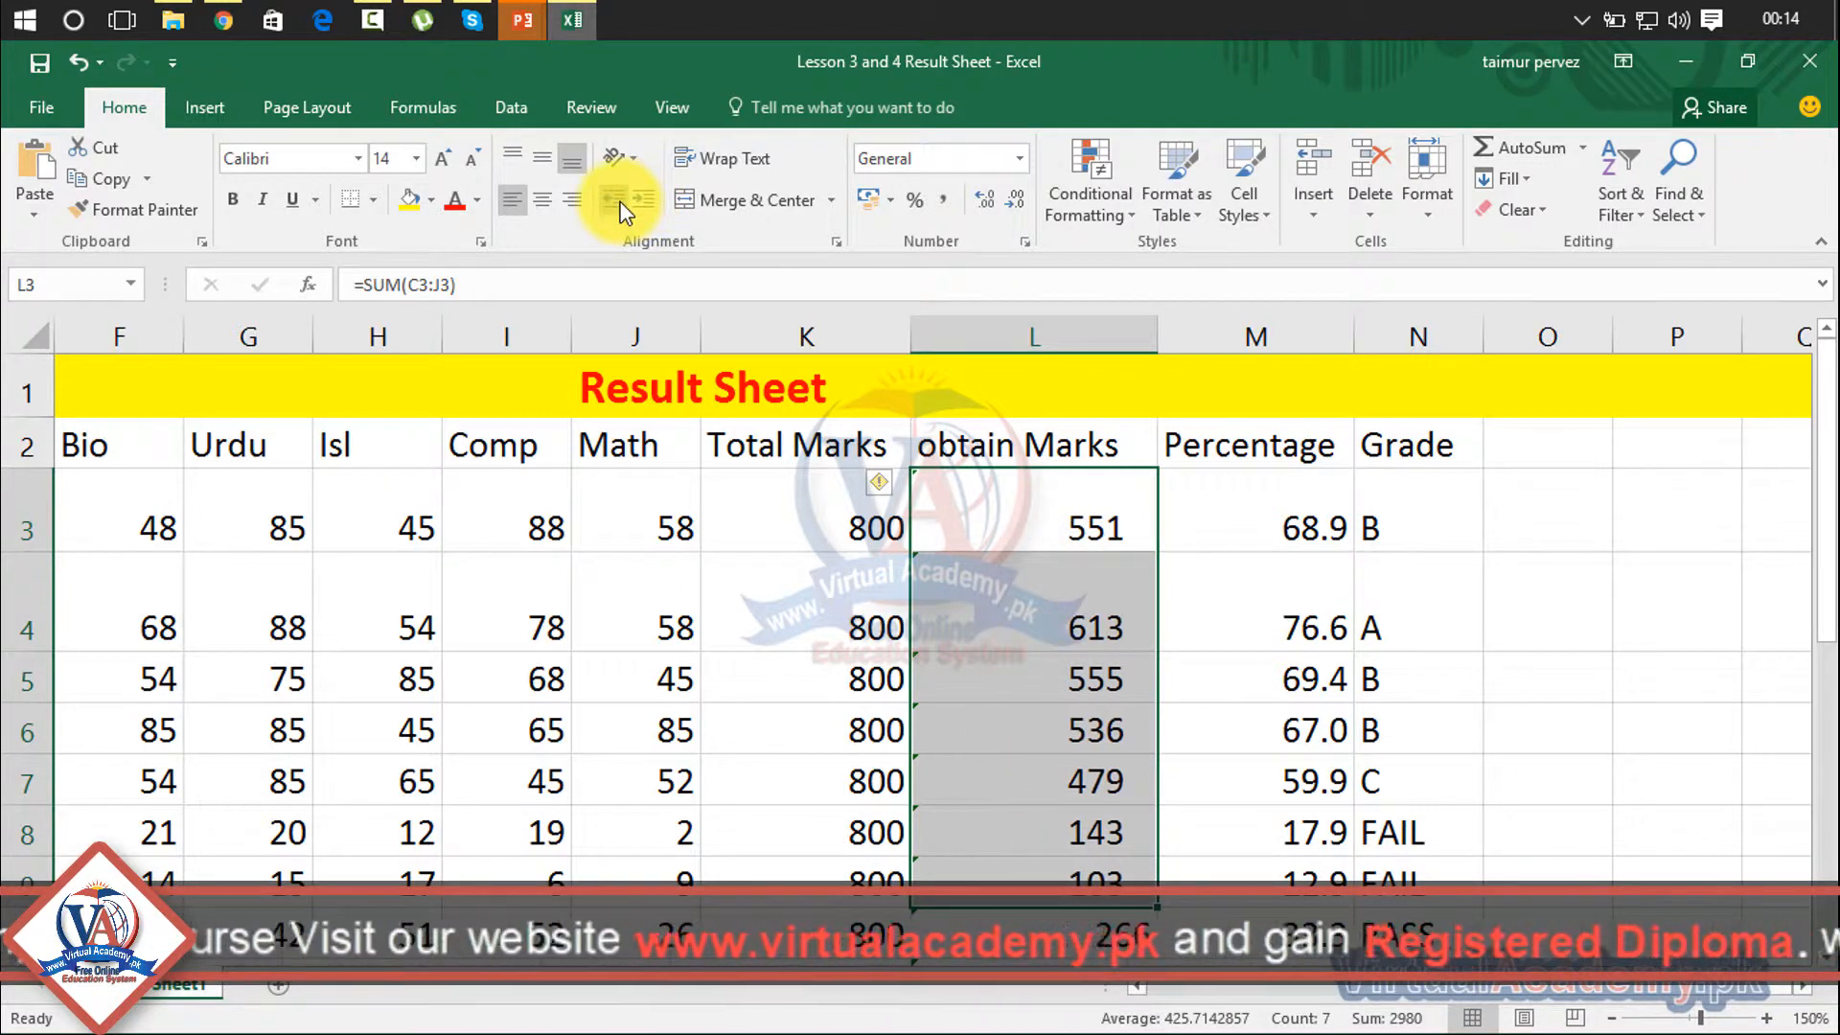
# Reduce the indent of L3:L9 and set the horizontal alignment to right, trying centre alignment first
pyautogui.click(621, 203)
pyautogui.click(621, 203)
pyautogui.click(621, 203)
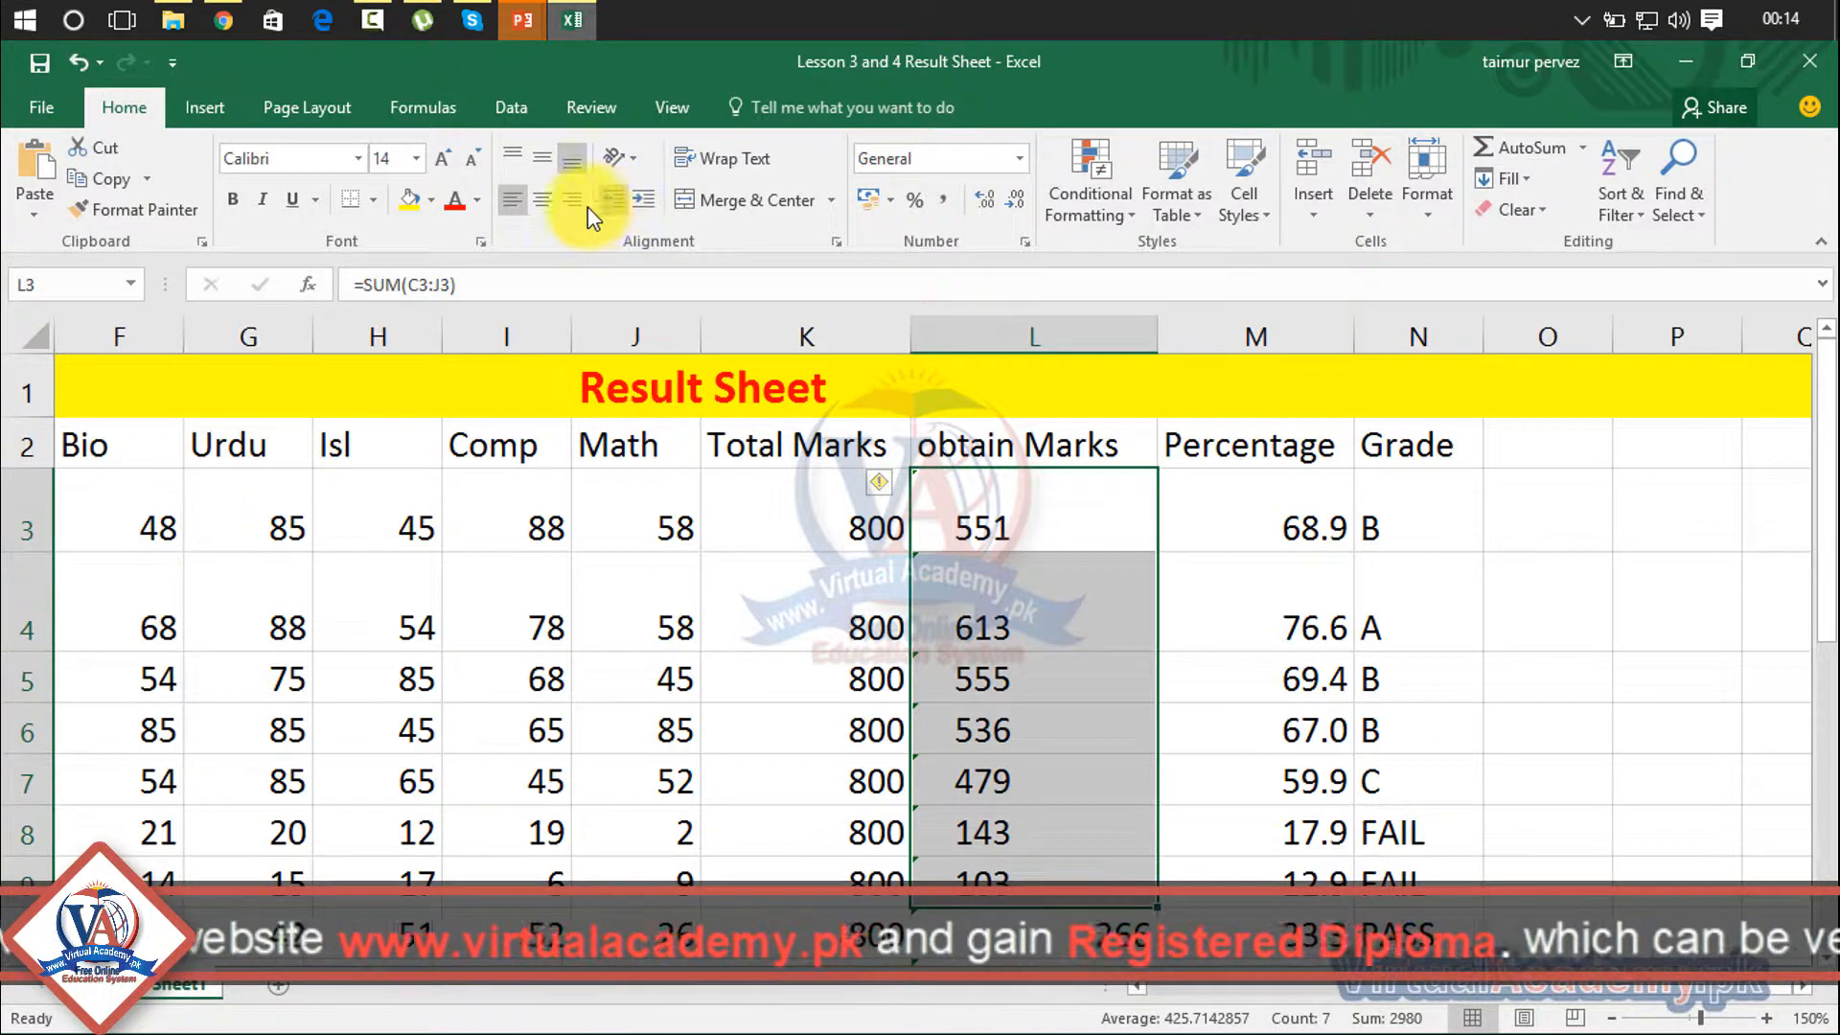
pyautogui.click(554, 205)
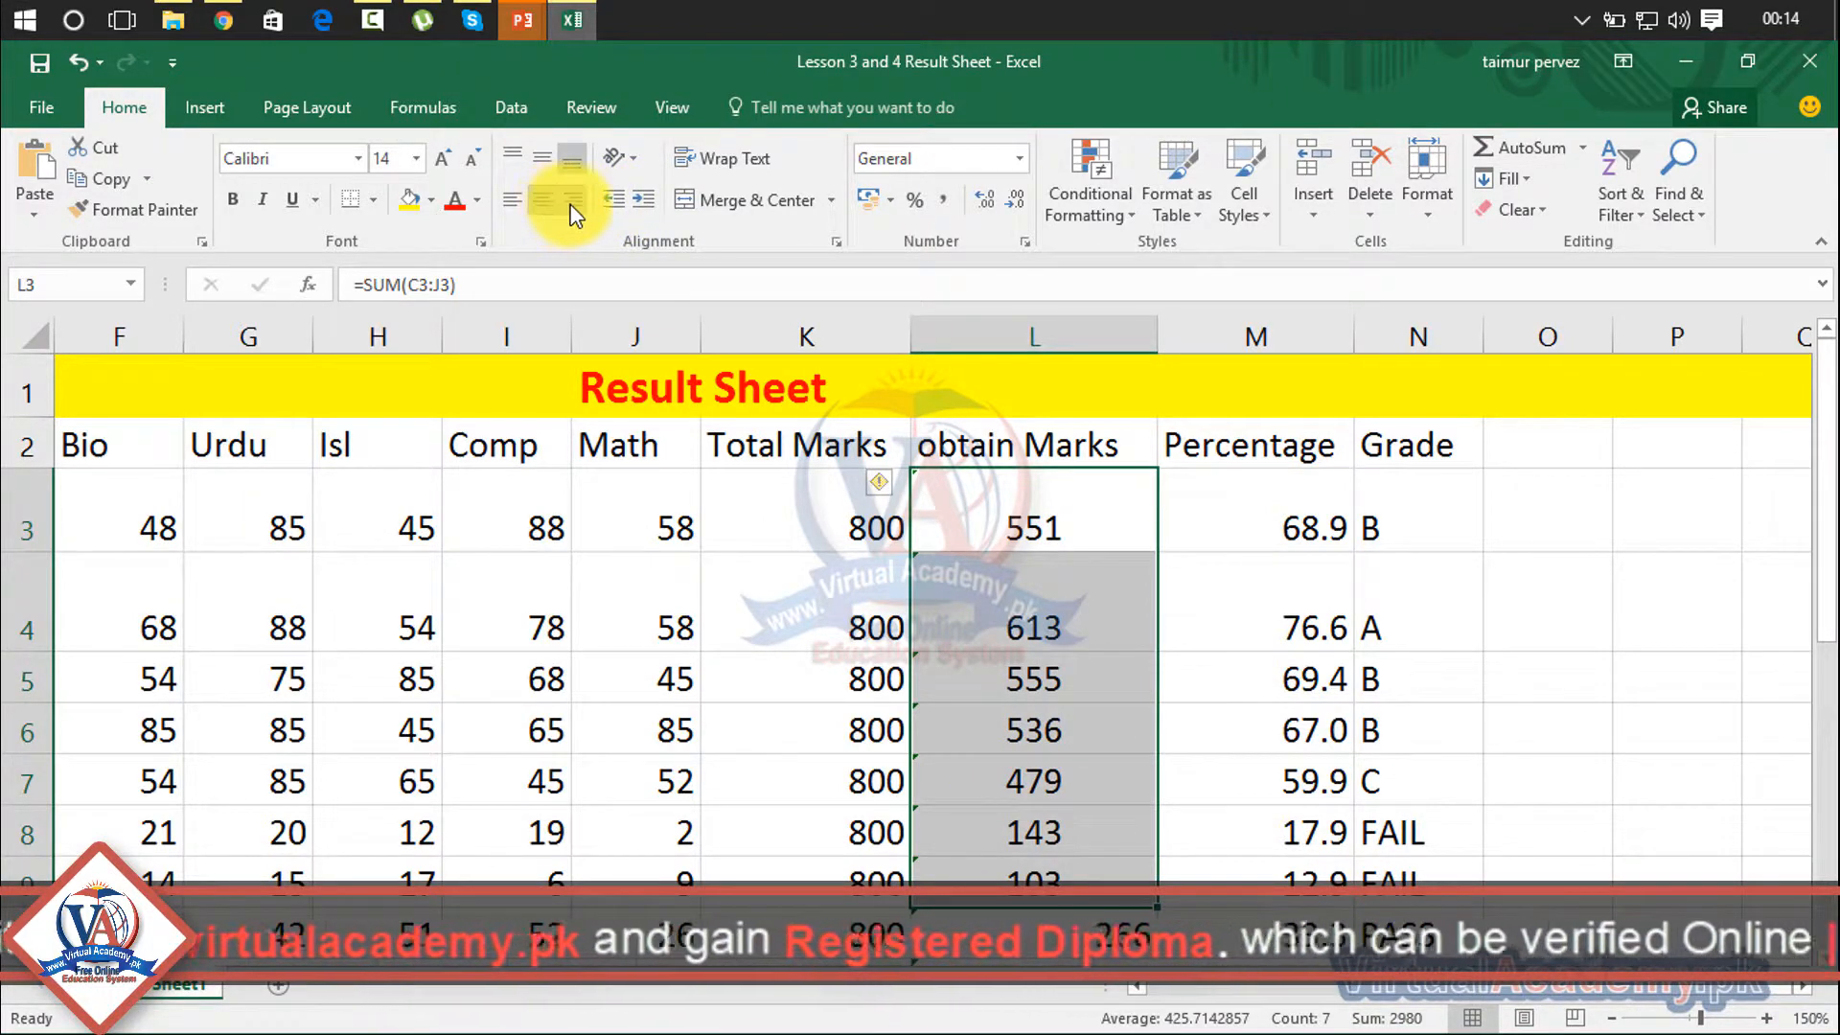
pyautogui.click(570, 205)
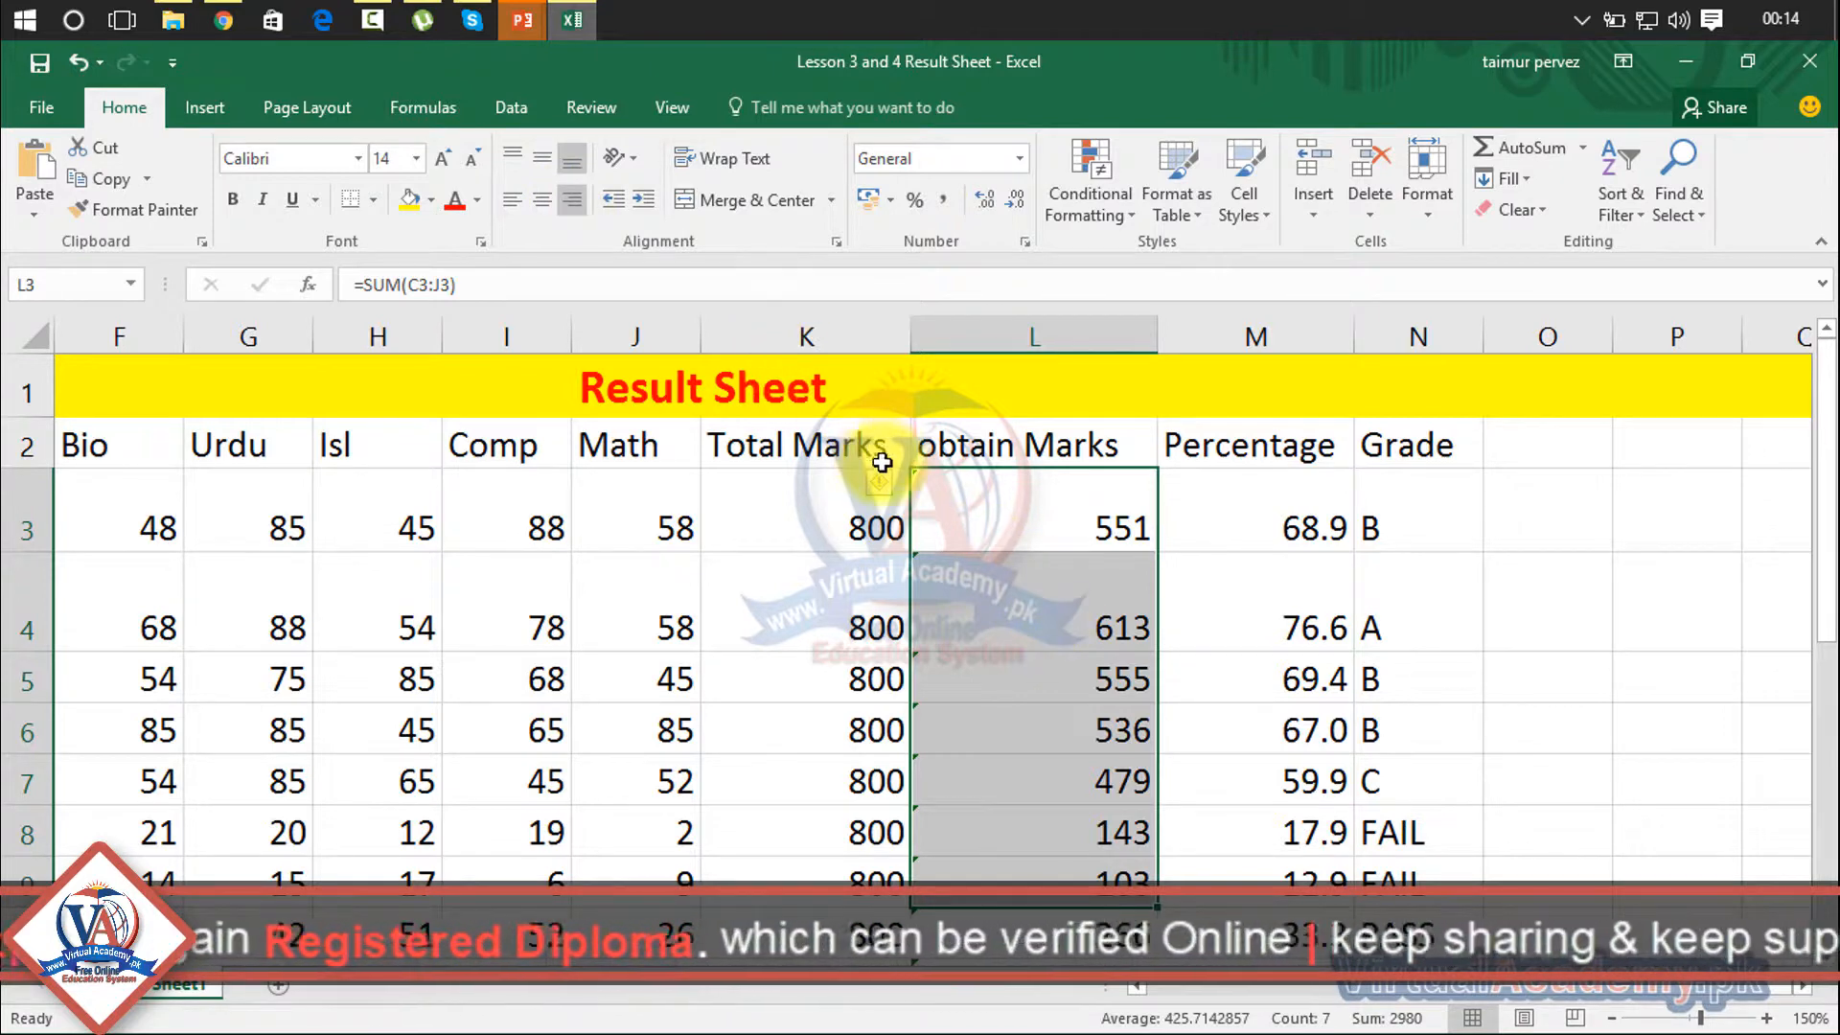
# Try the Angle Counterclockwise and Angle Clockwise text orientations on the obtained marks in L3:L9
pyautogui.click(628, 158)
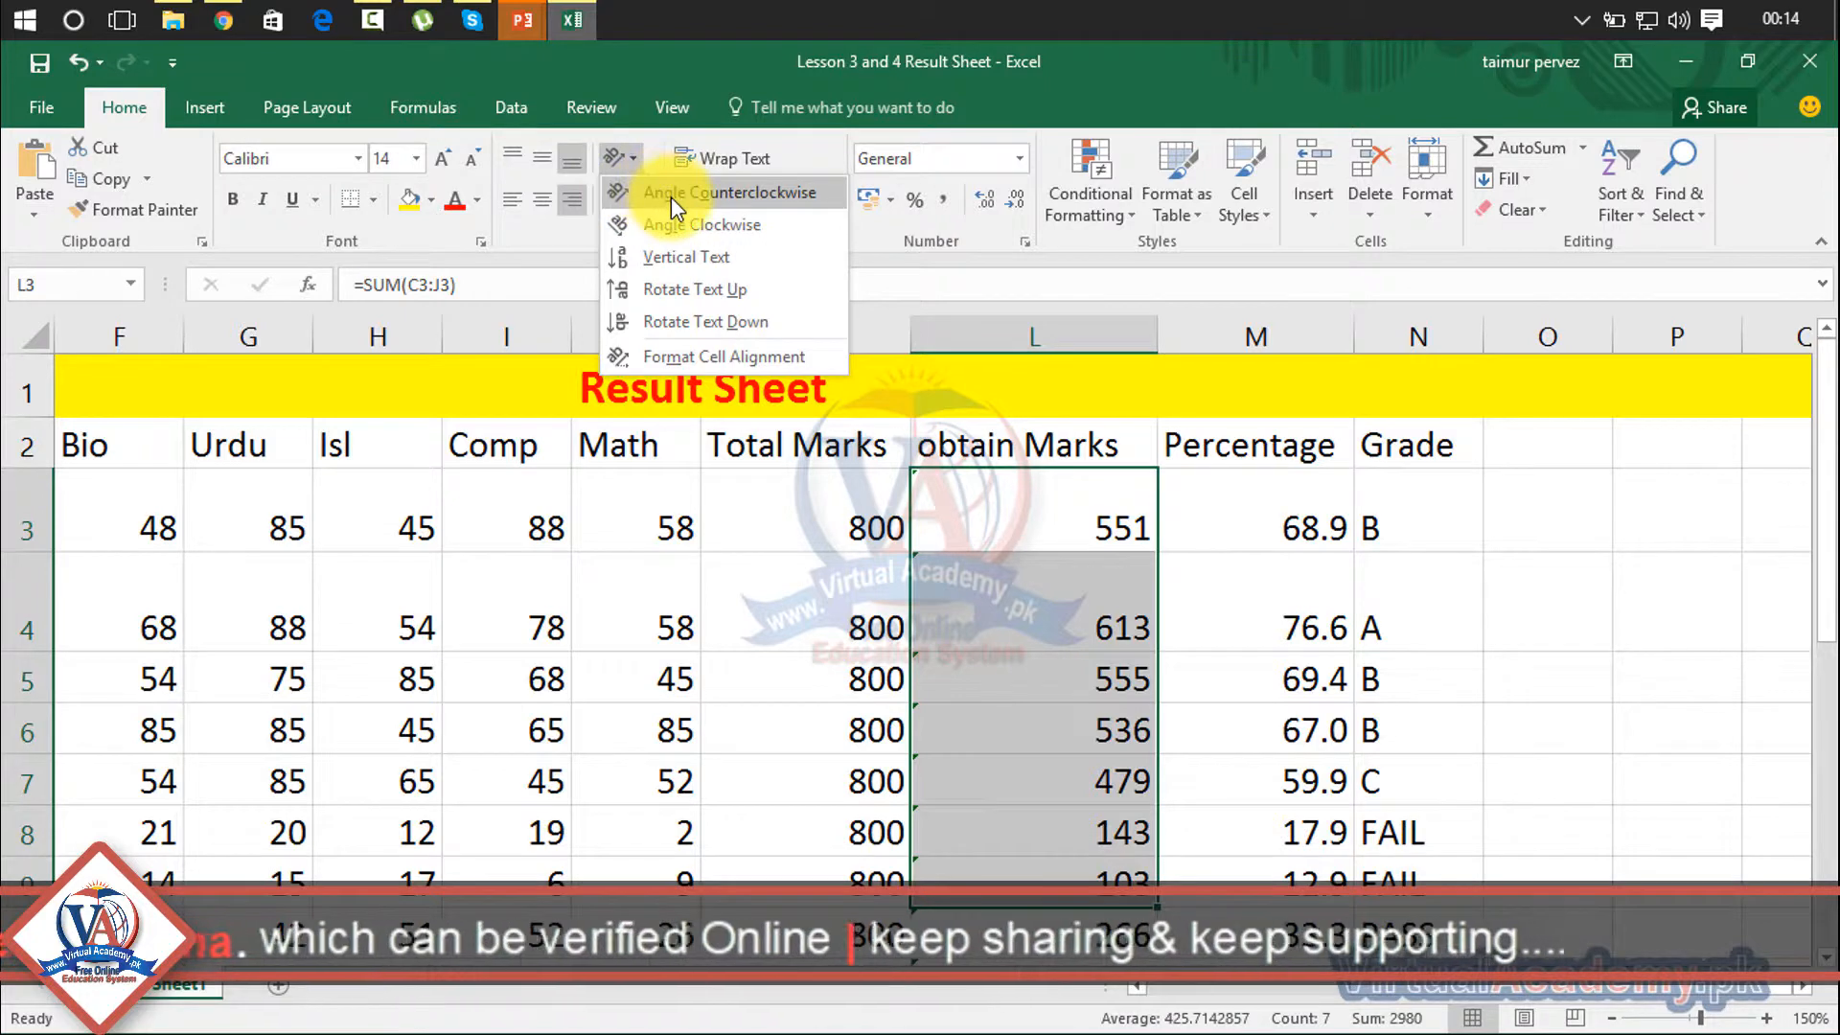
pyautogui.click(720, 193)
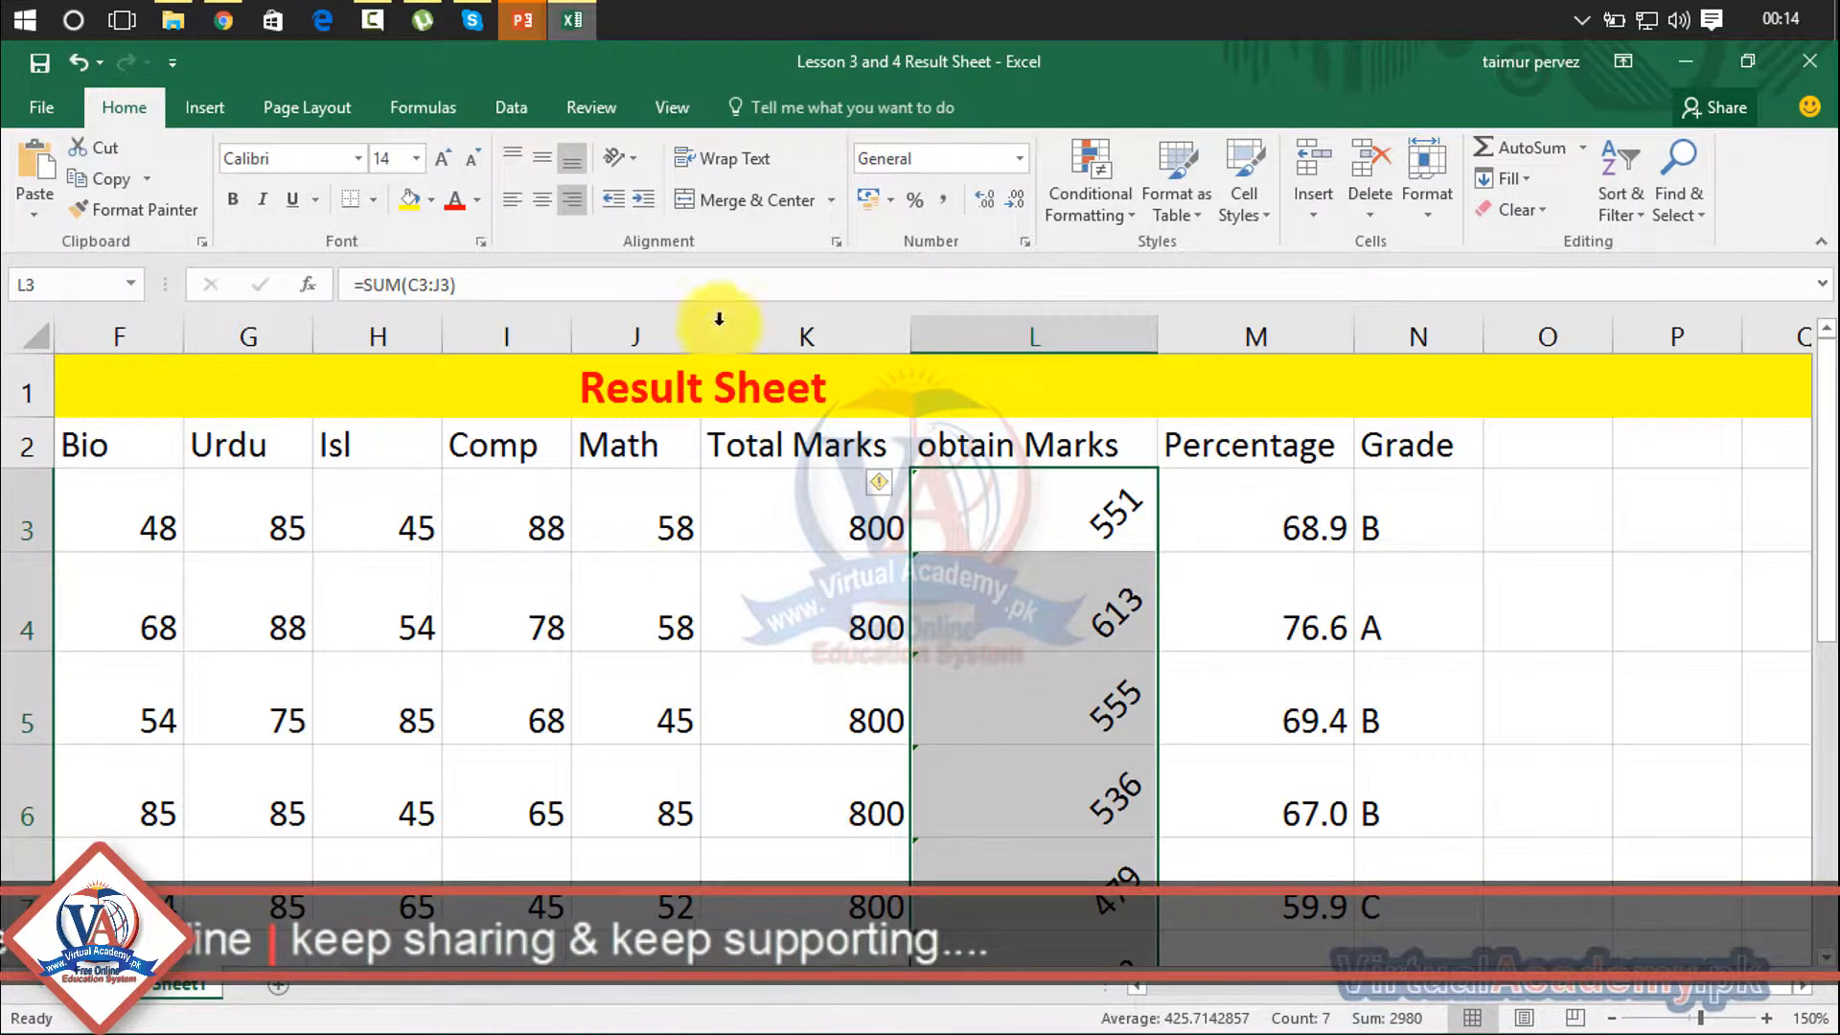
pyautogui.click(621, 157)
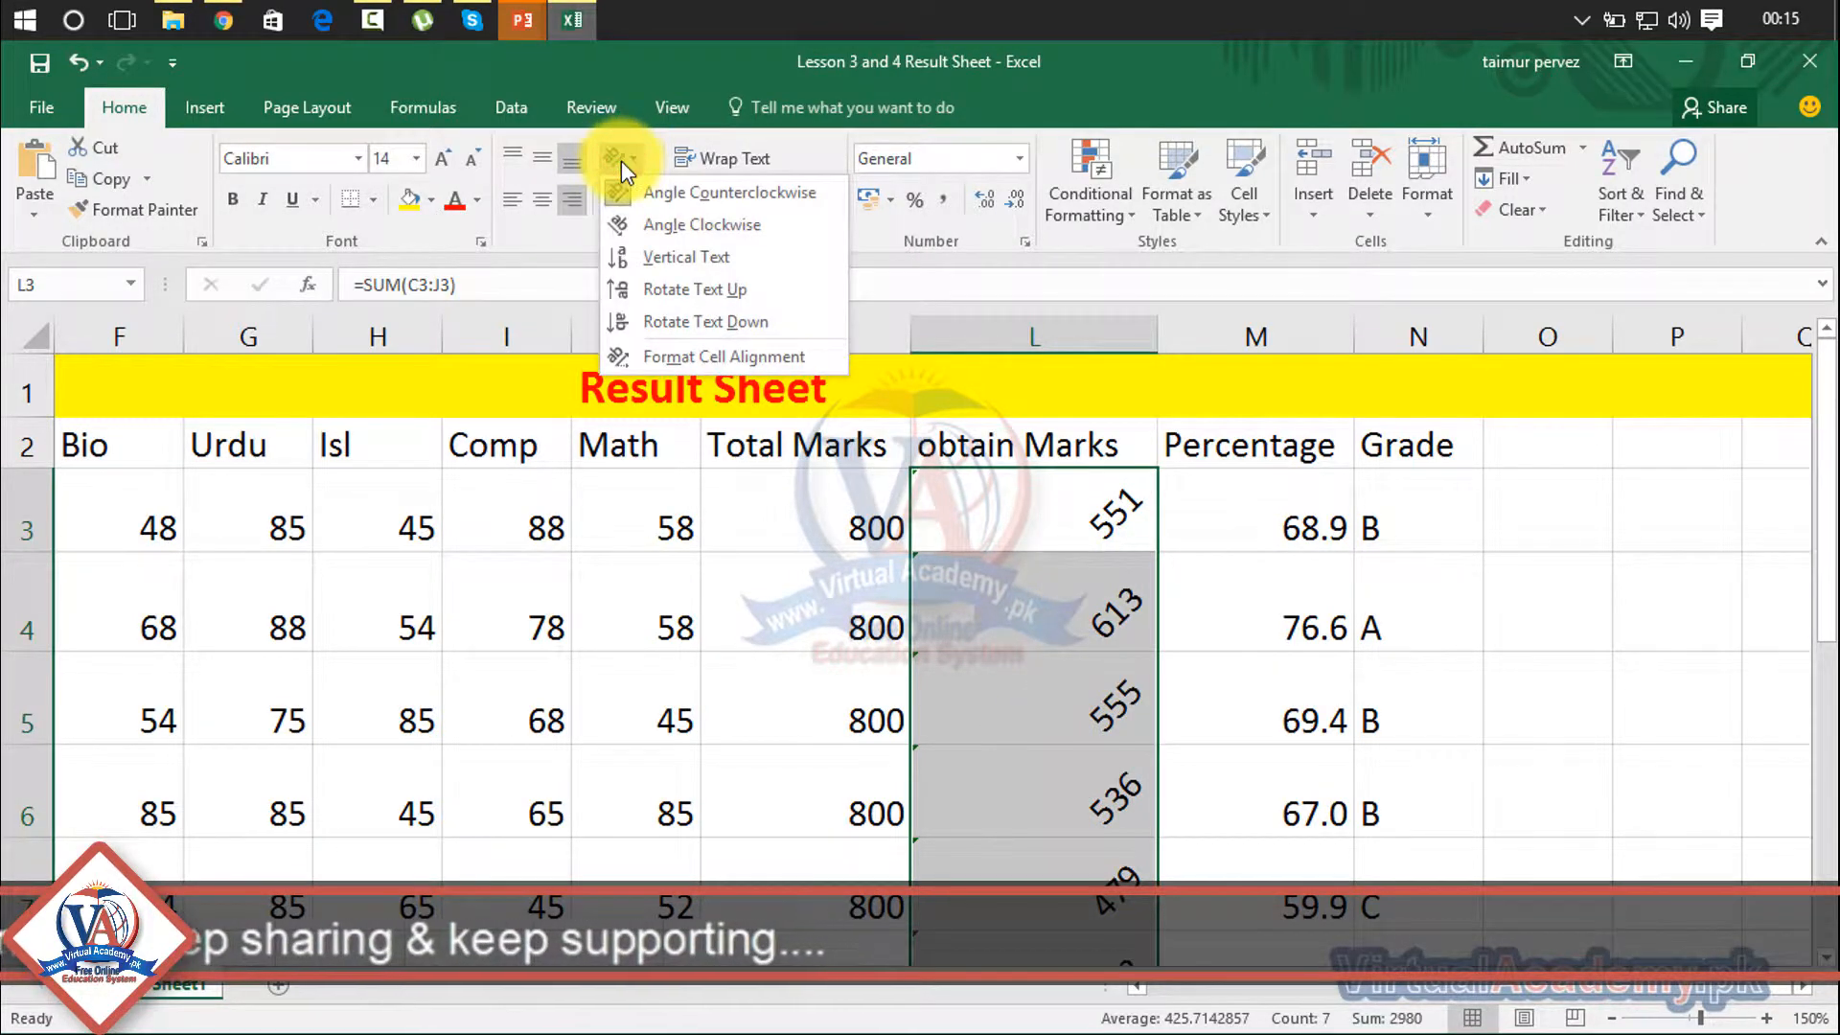
pyautogui.click(648, 228)
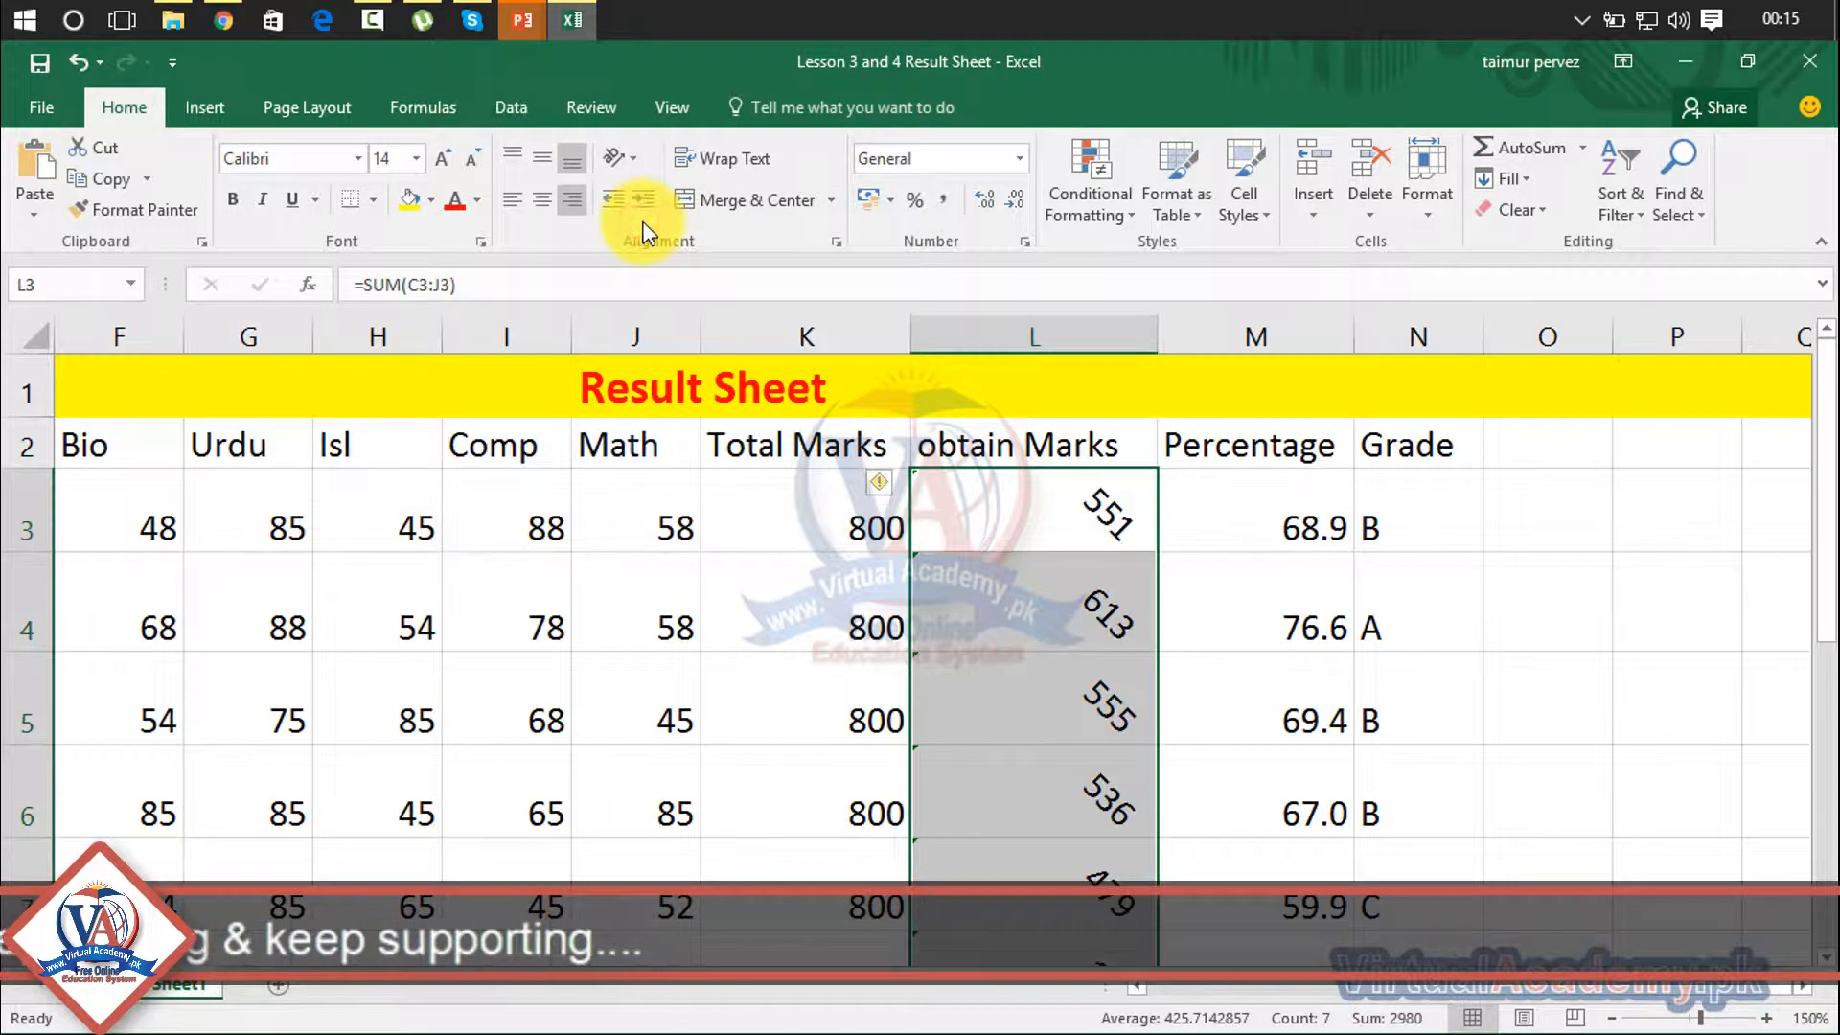
# Set the orientation of L3:L9 to Rotate Text Down, trying Vertical Text and Rotate Text Up first
pyautogui.click(634, 157)
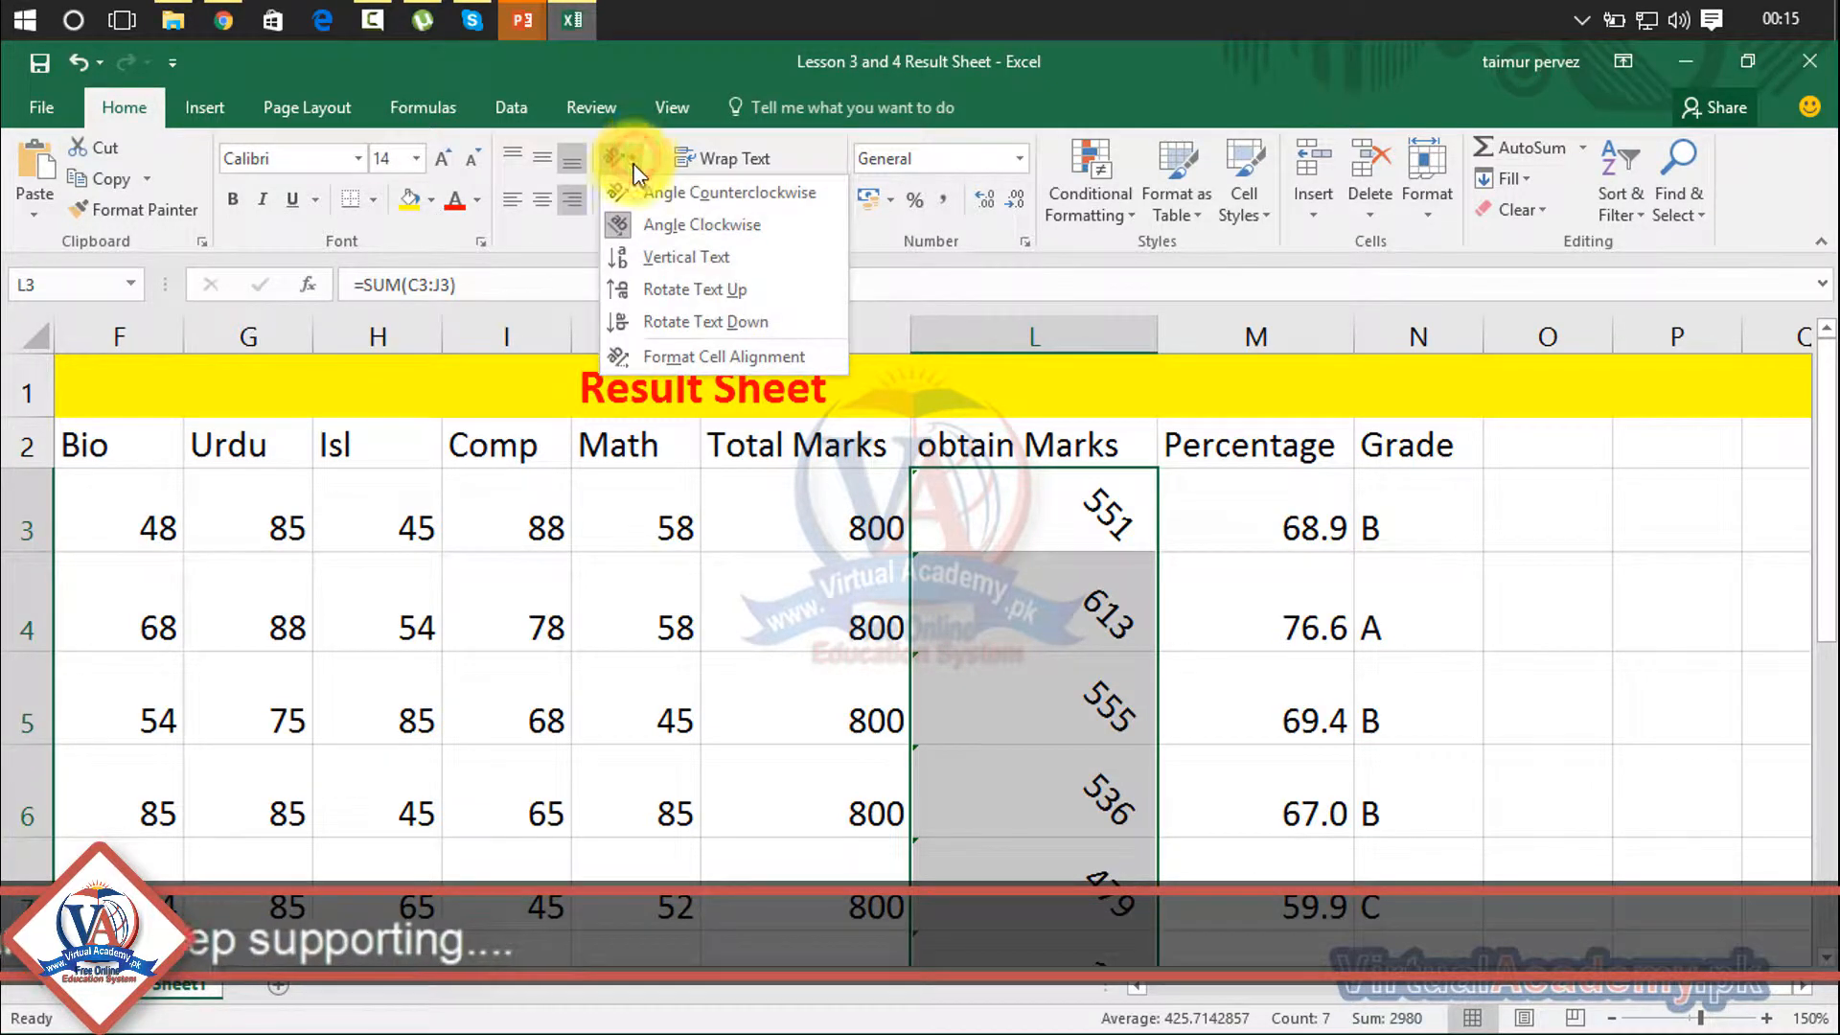
pyautogui.click(654, 266)
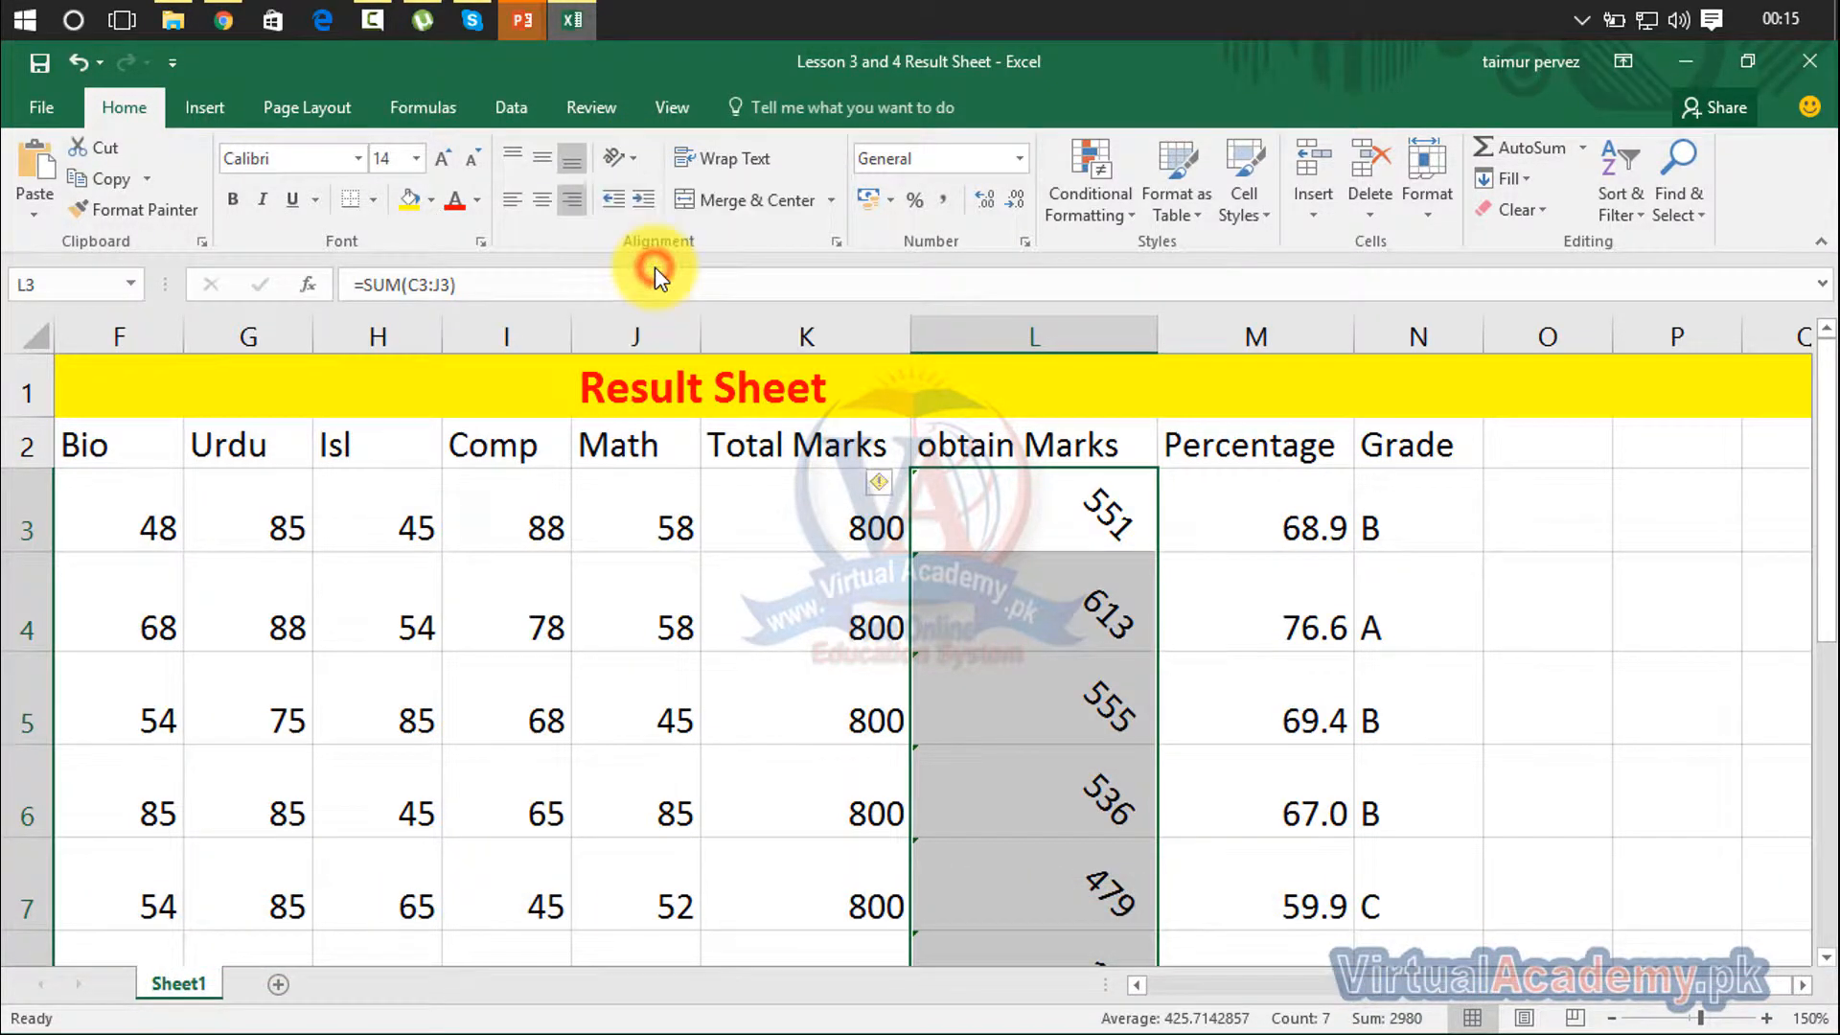
pyautogui.click(613, 157)
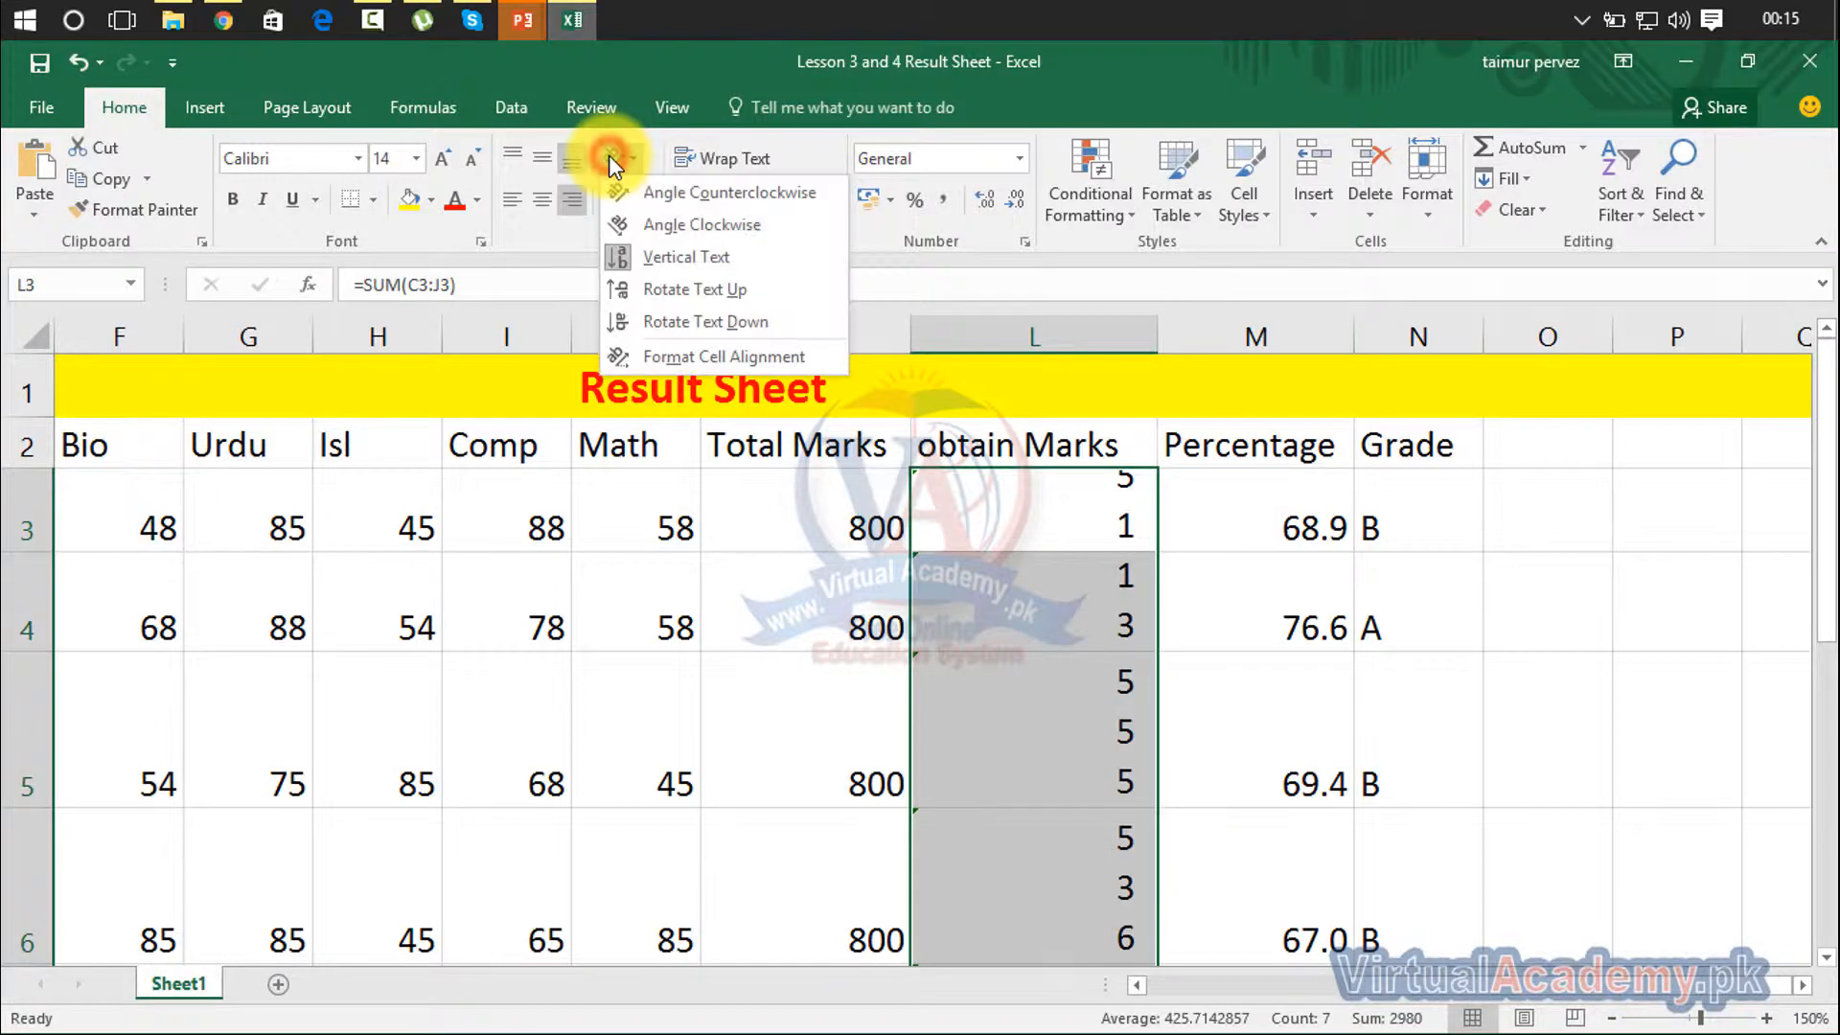
pyautogui.click(636, 296)
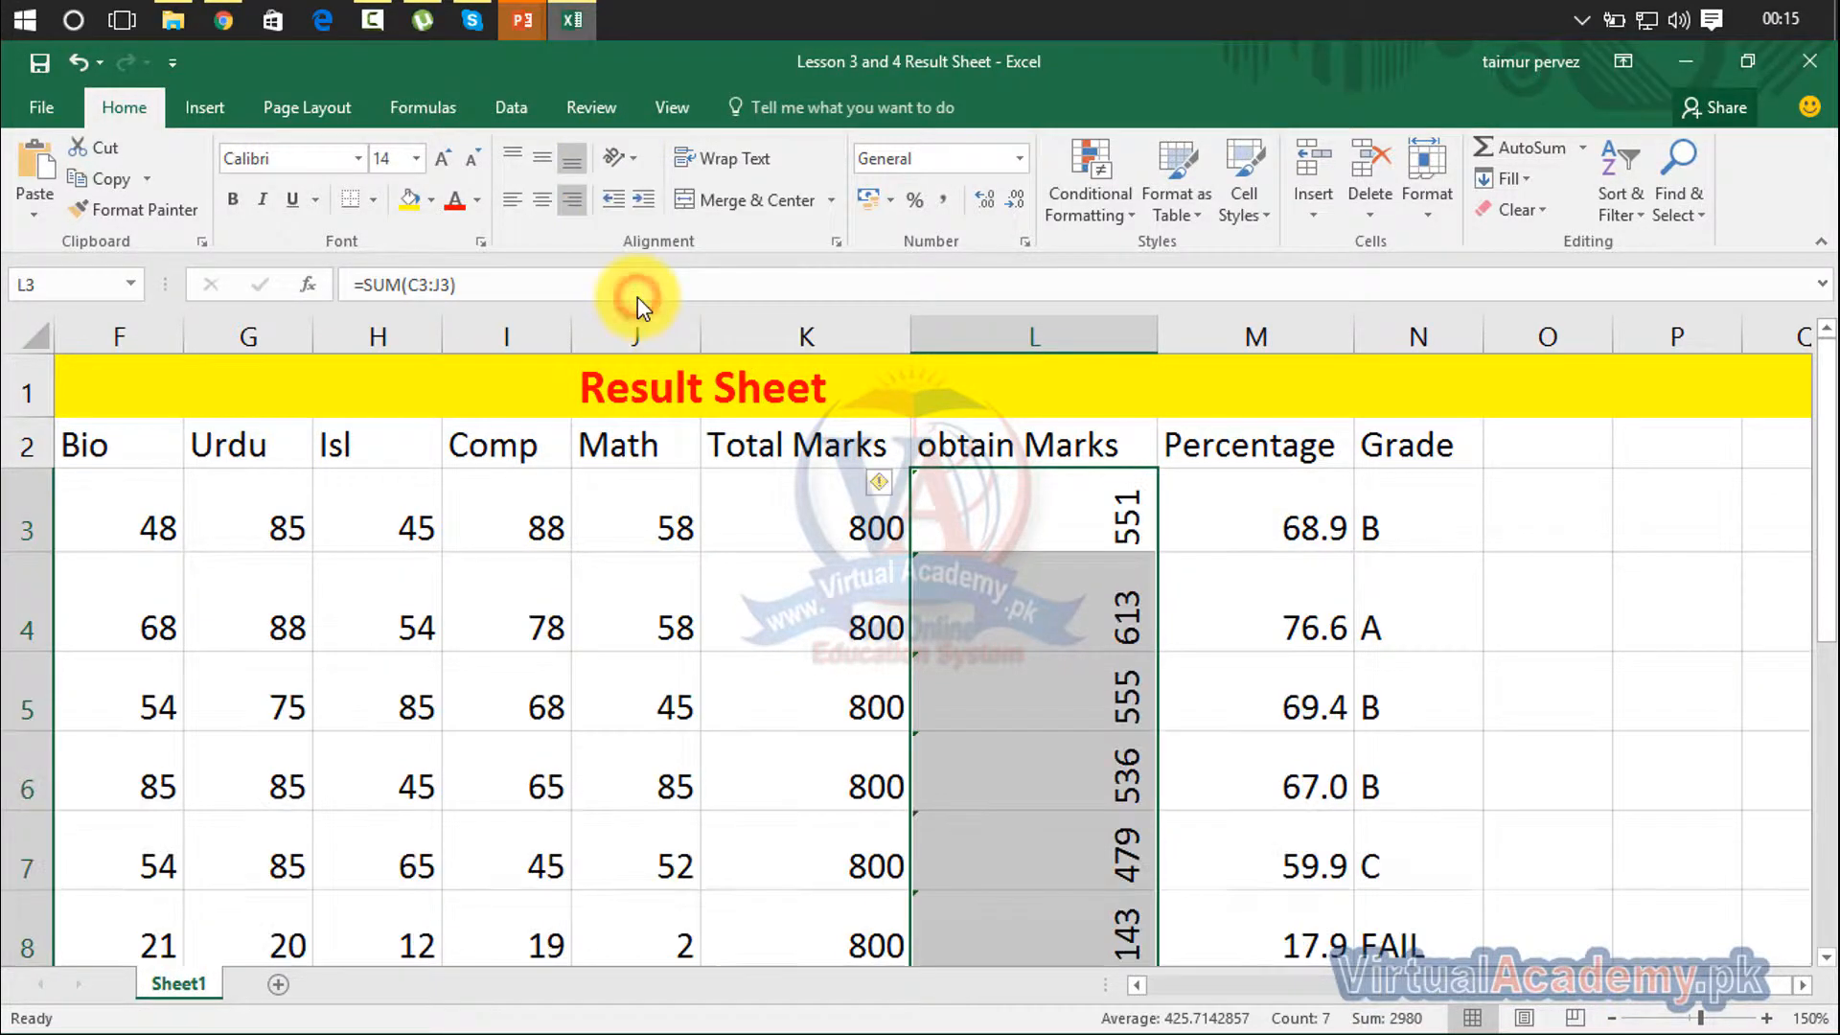
pyautogui.click(618, 158)
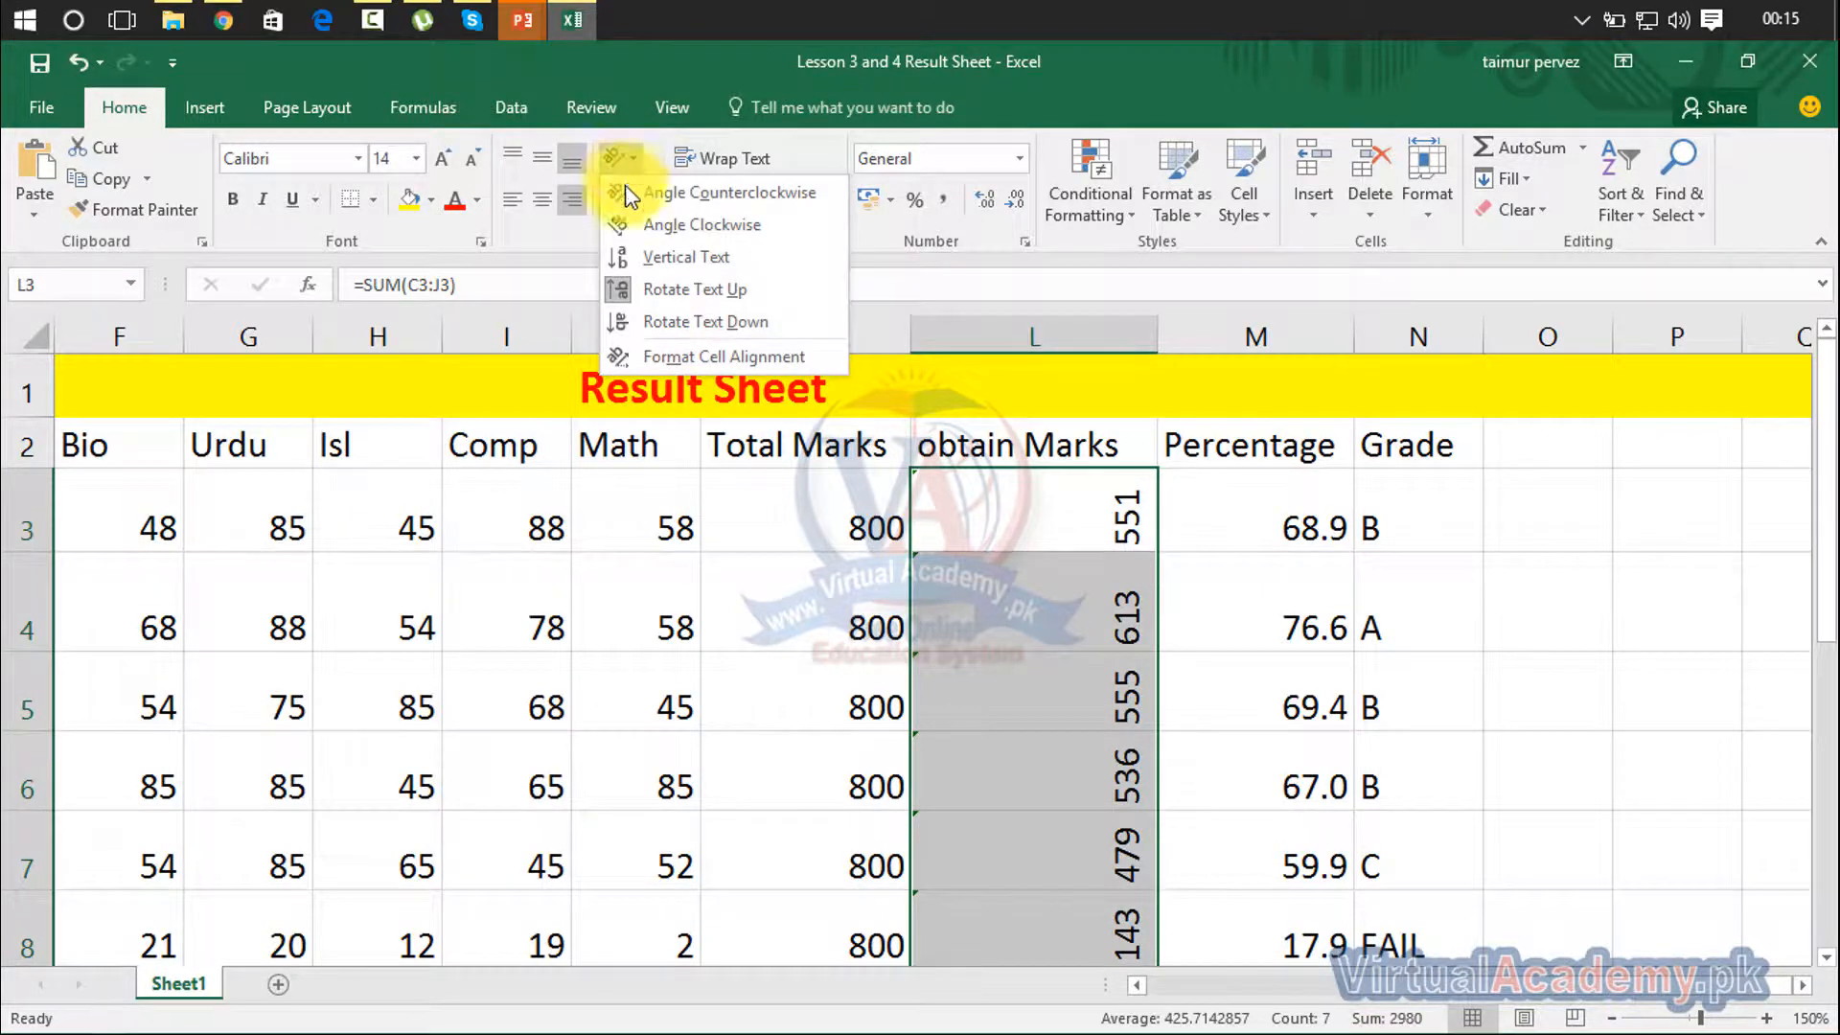
pyautogui.click(652, 323)
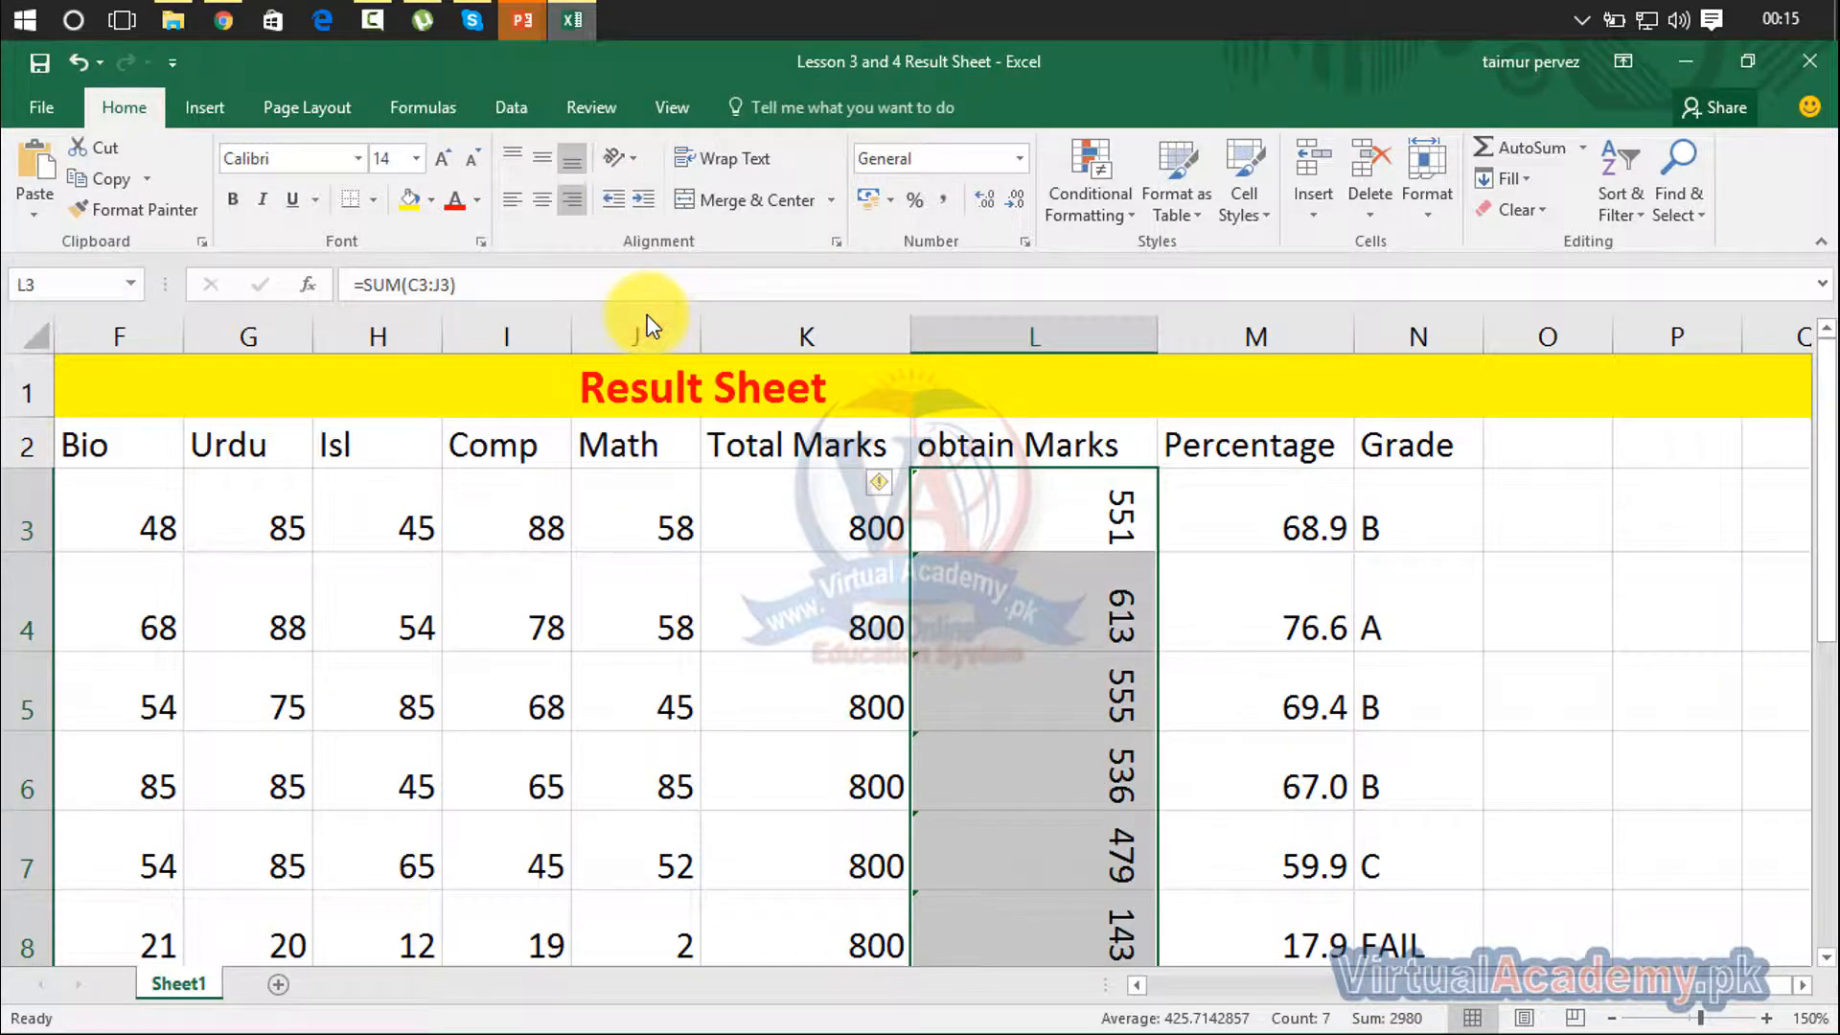
# Examine the Number, Alignment, Font, Border, Fill and Protection settings in Format Cells for the obtained marks in L3:L9
pyautogui.click(615, 156)
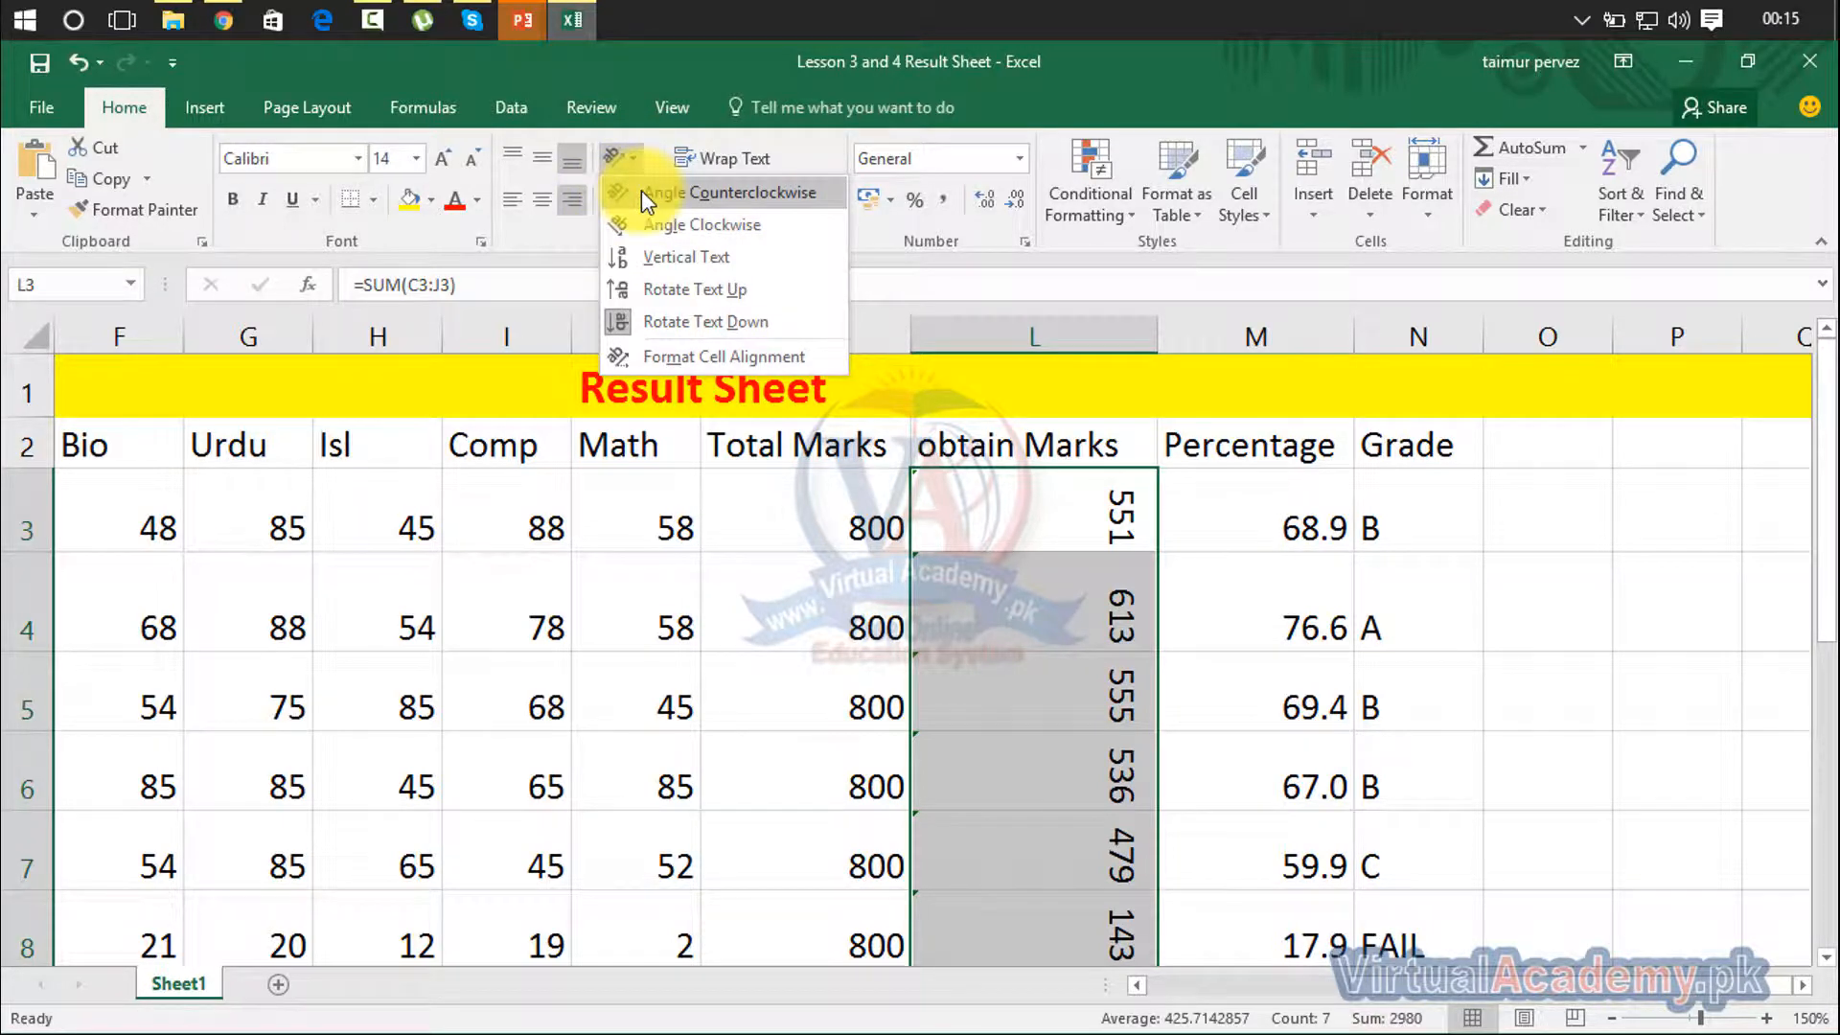
pyautogui.click(660, 356)
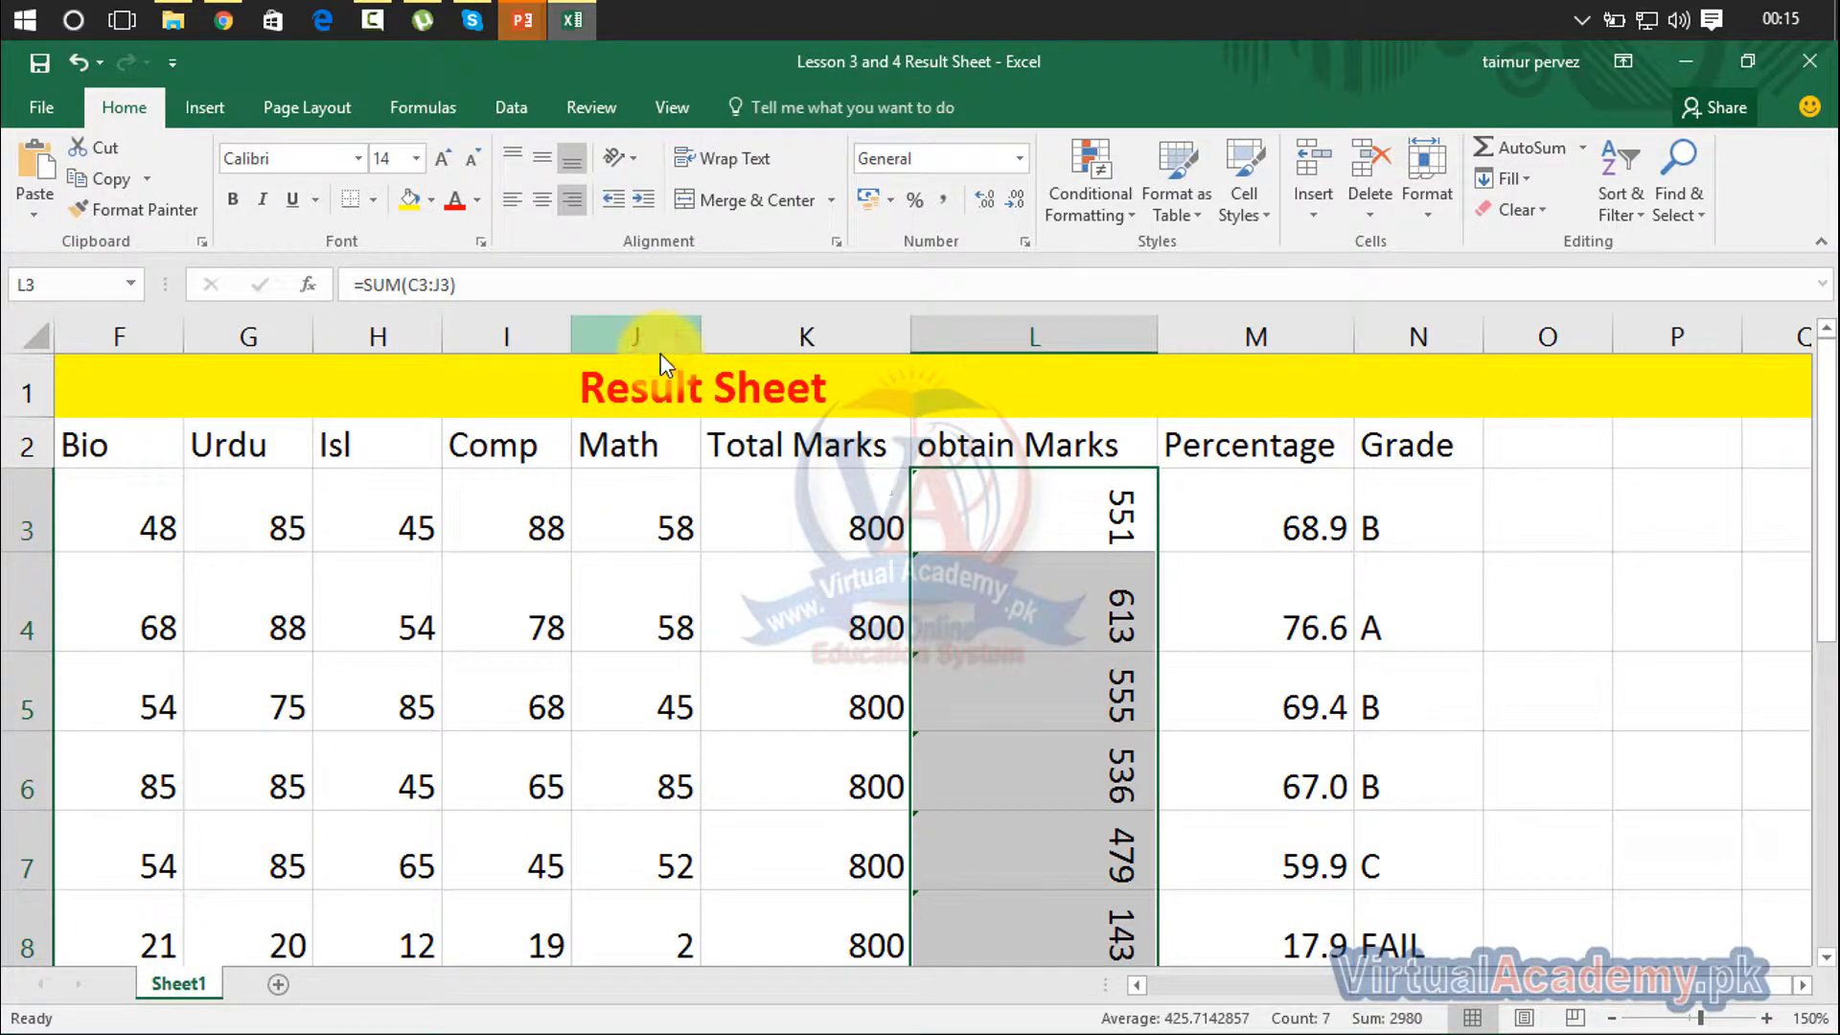
pyautogui.moveTo(794, 224); pyautogui.dragTo(226, 288)
pyautogui.click(153, 332)
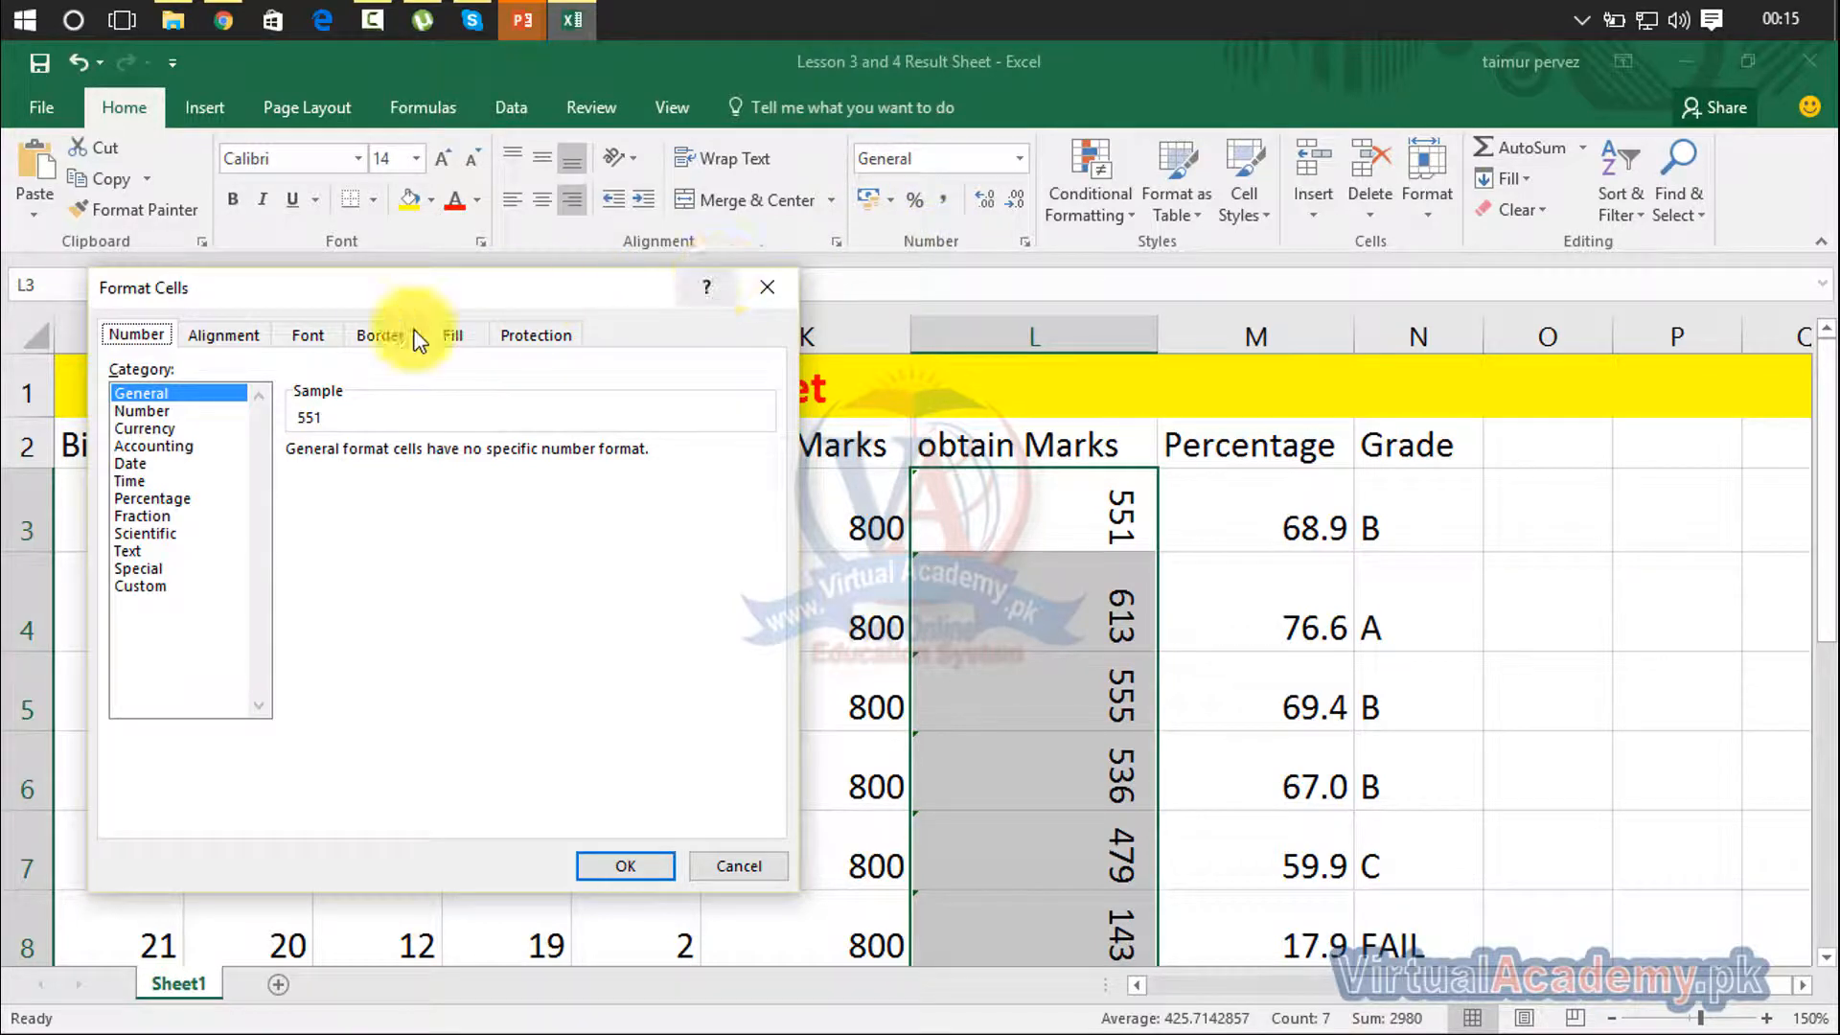
pyautogui.click(230, 335)
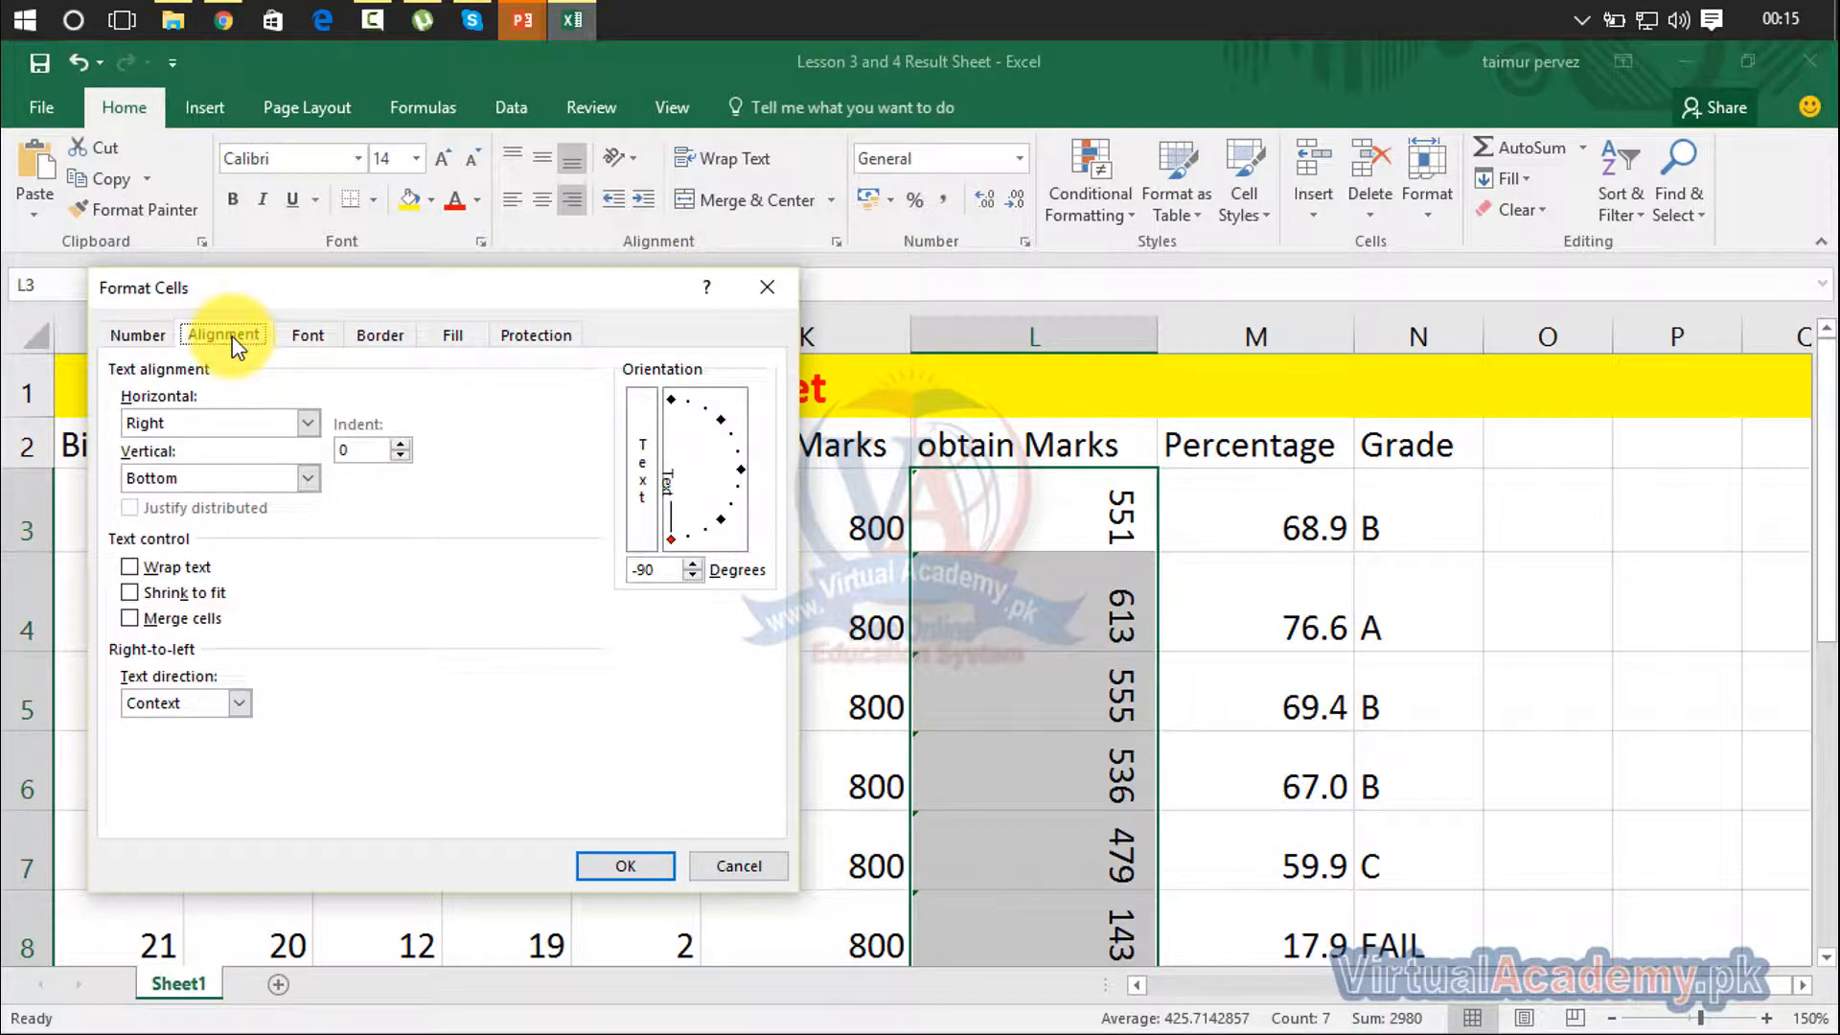
pyautogui.click(299, 335)
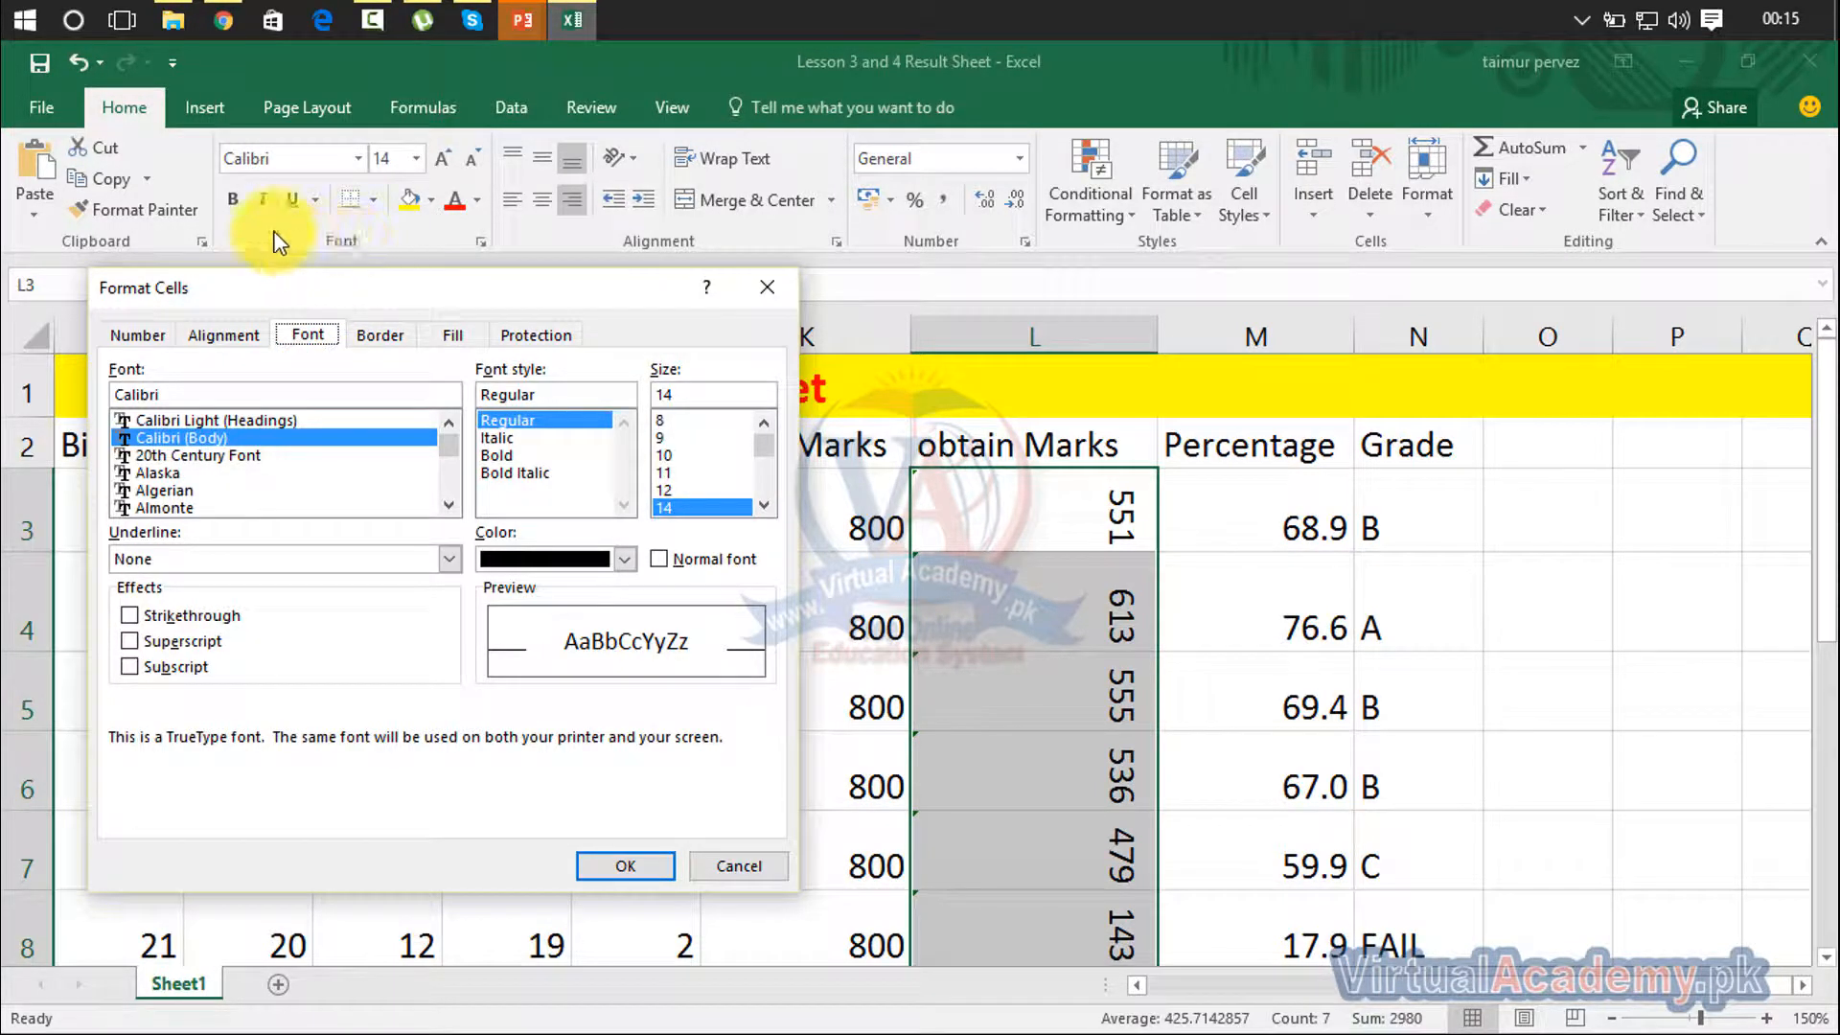
pyautogui.click(382, 335)
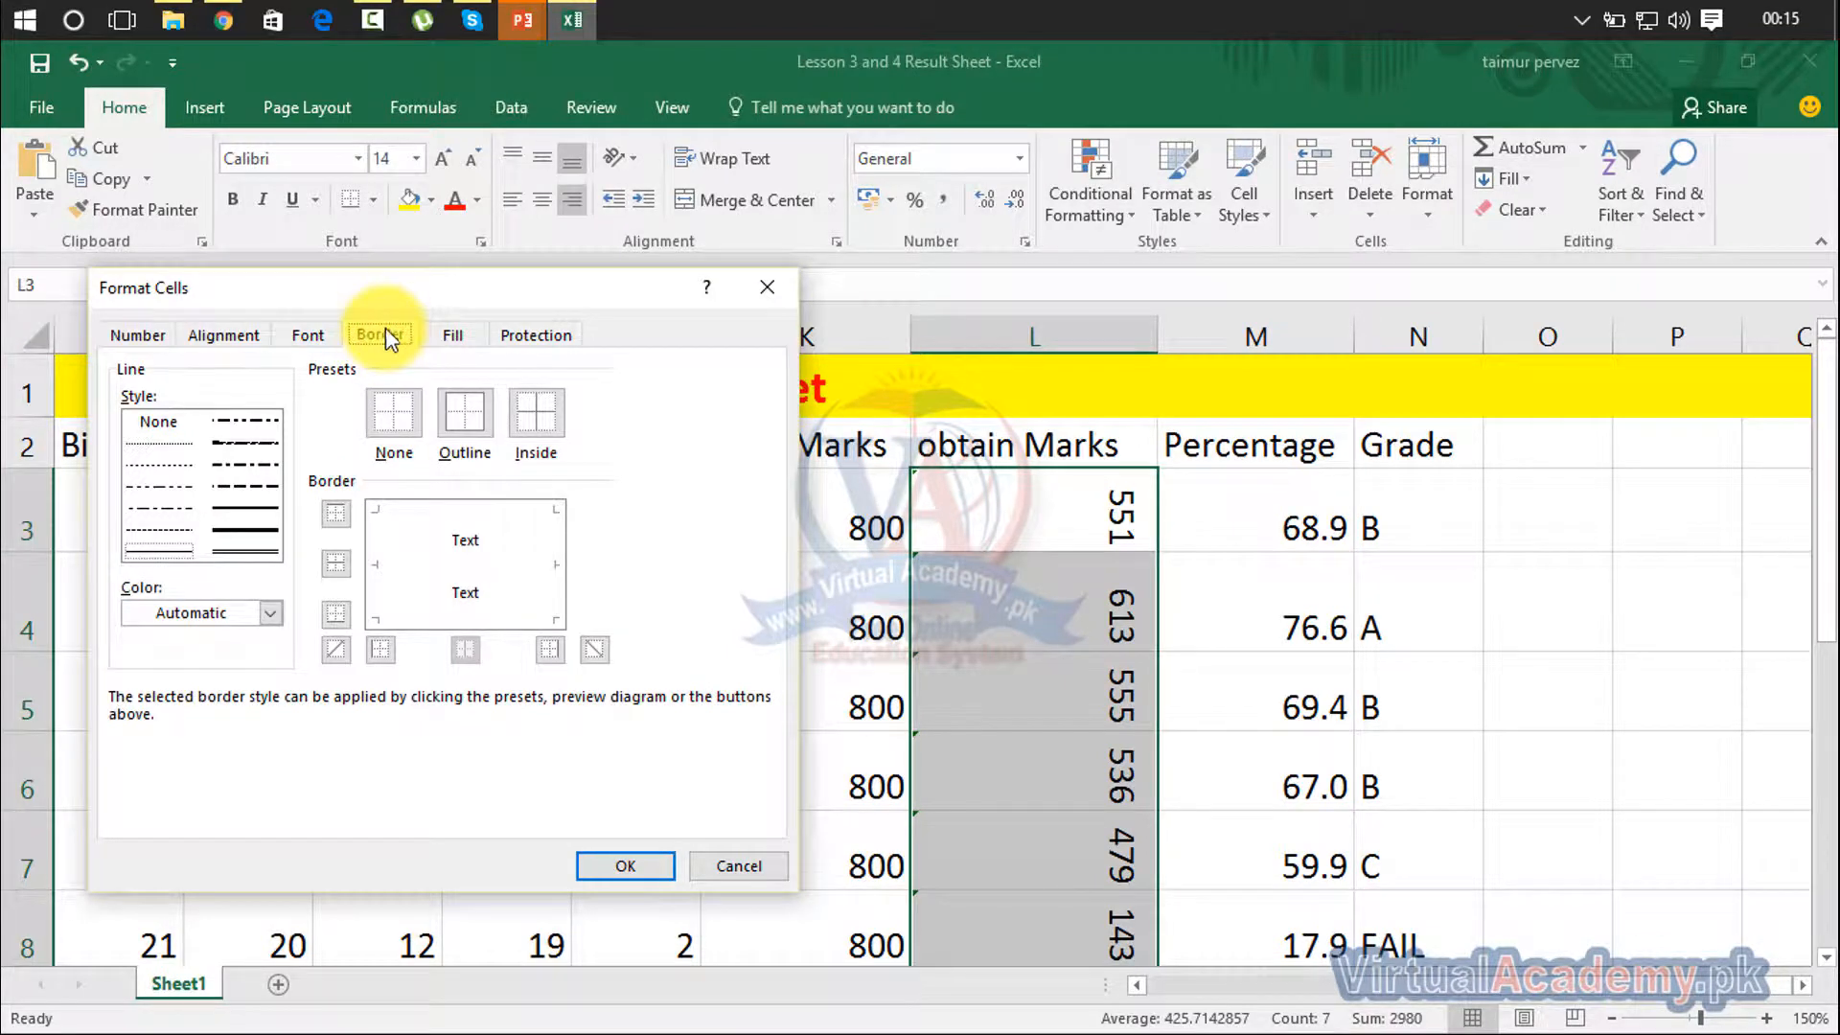
pyautogui.moveTo(402, 290); pyautogui.dragTo(402, 302)
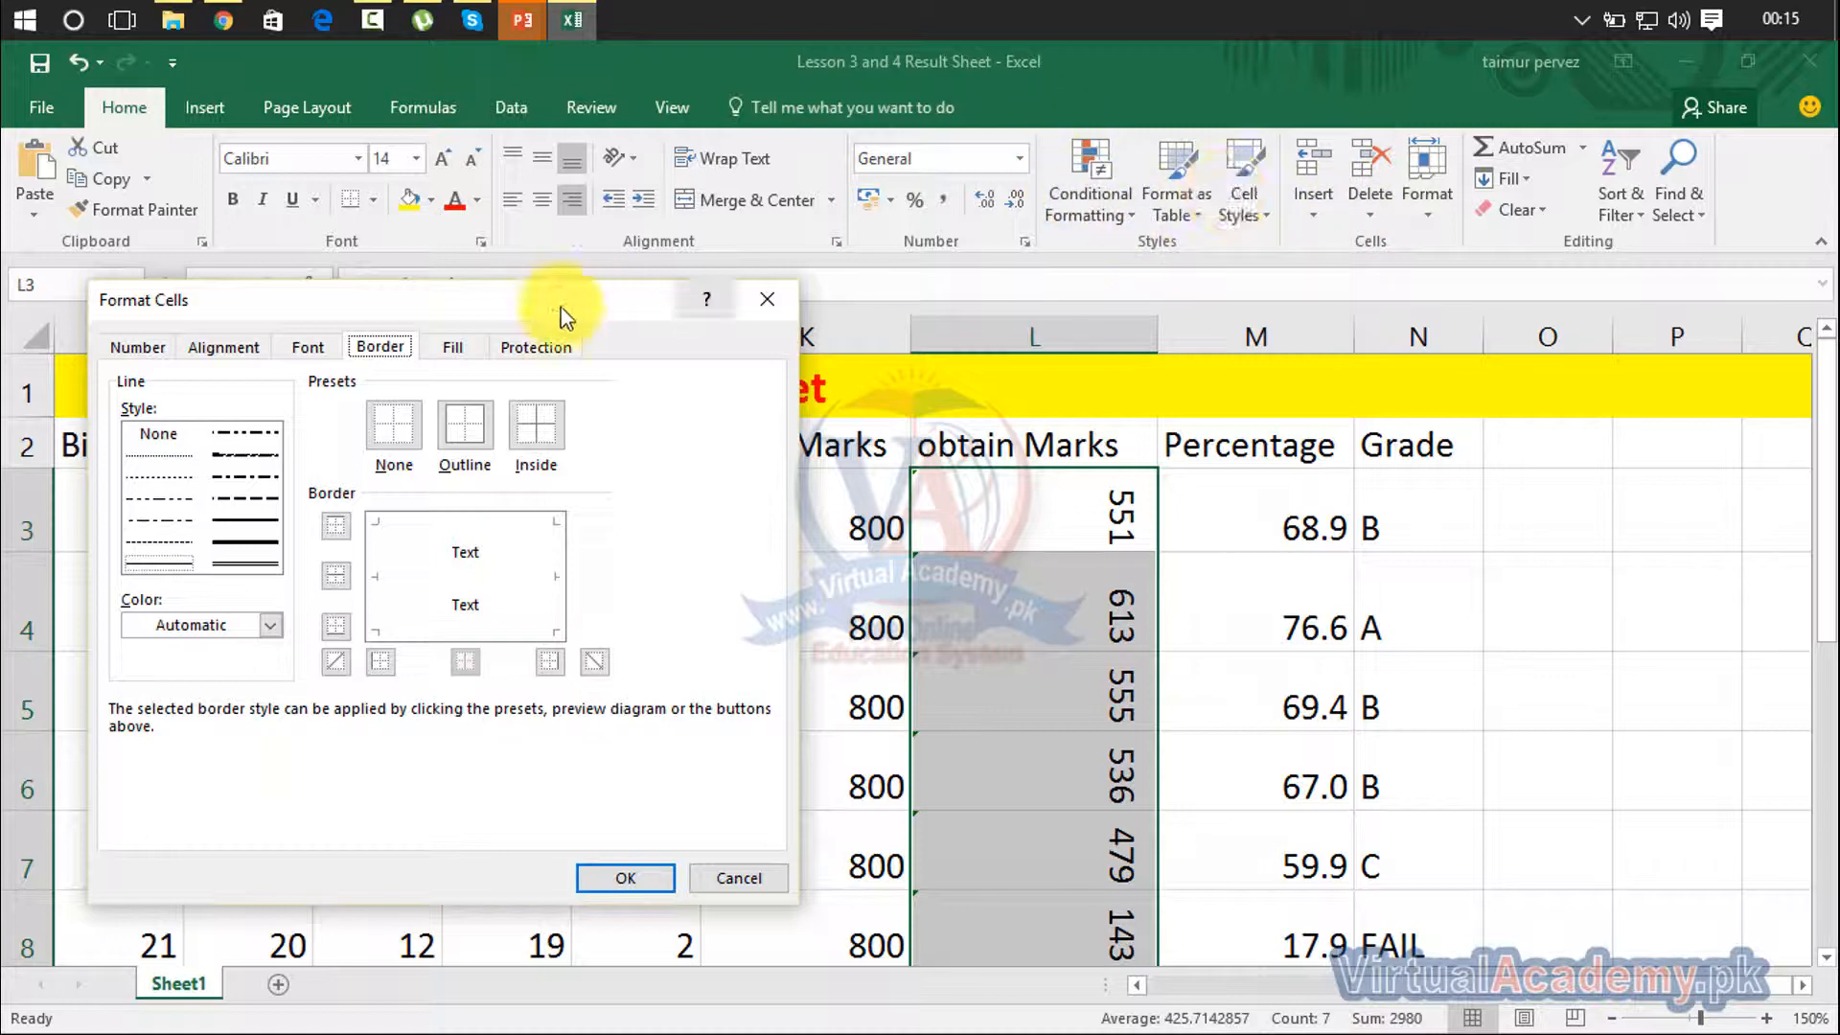
pyautogui.click(458, 347)
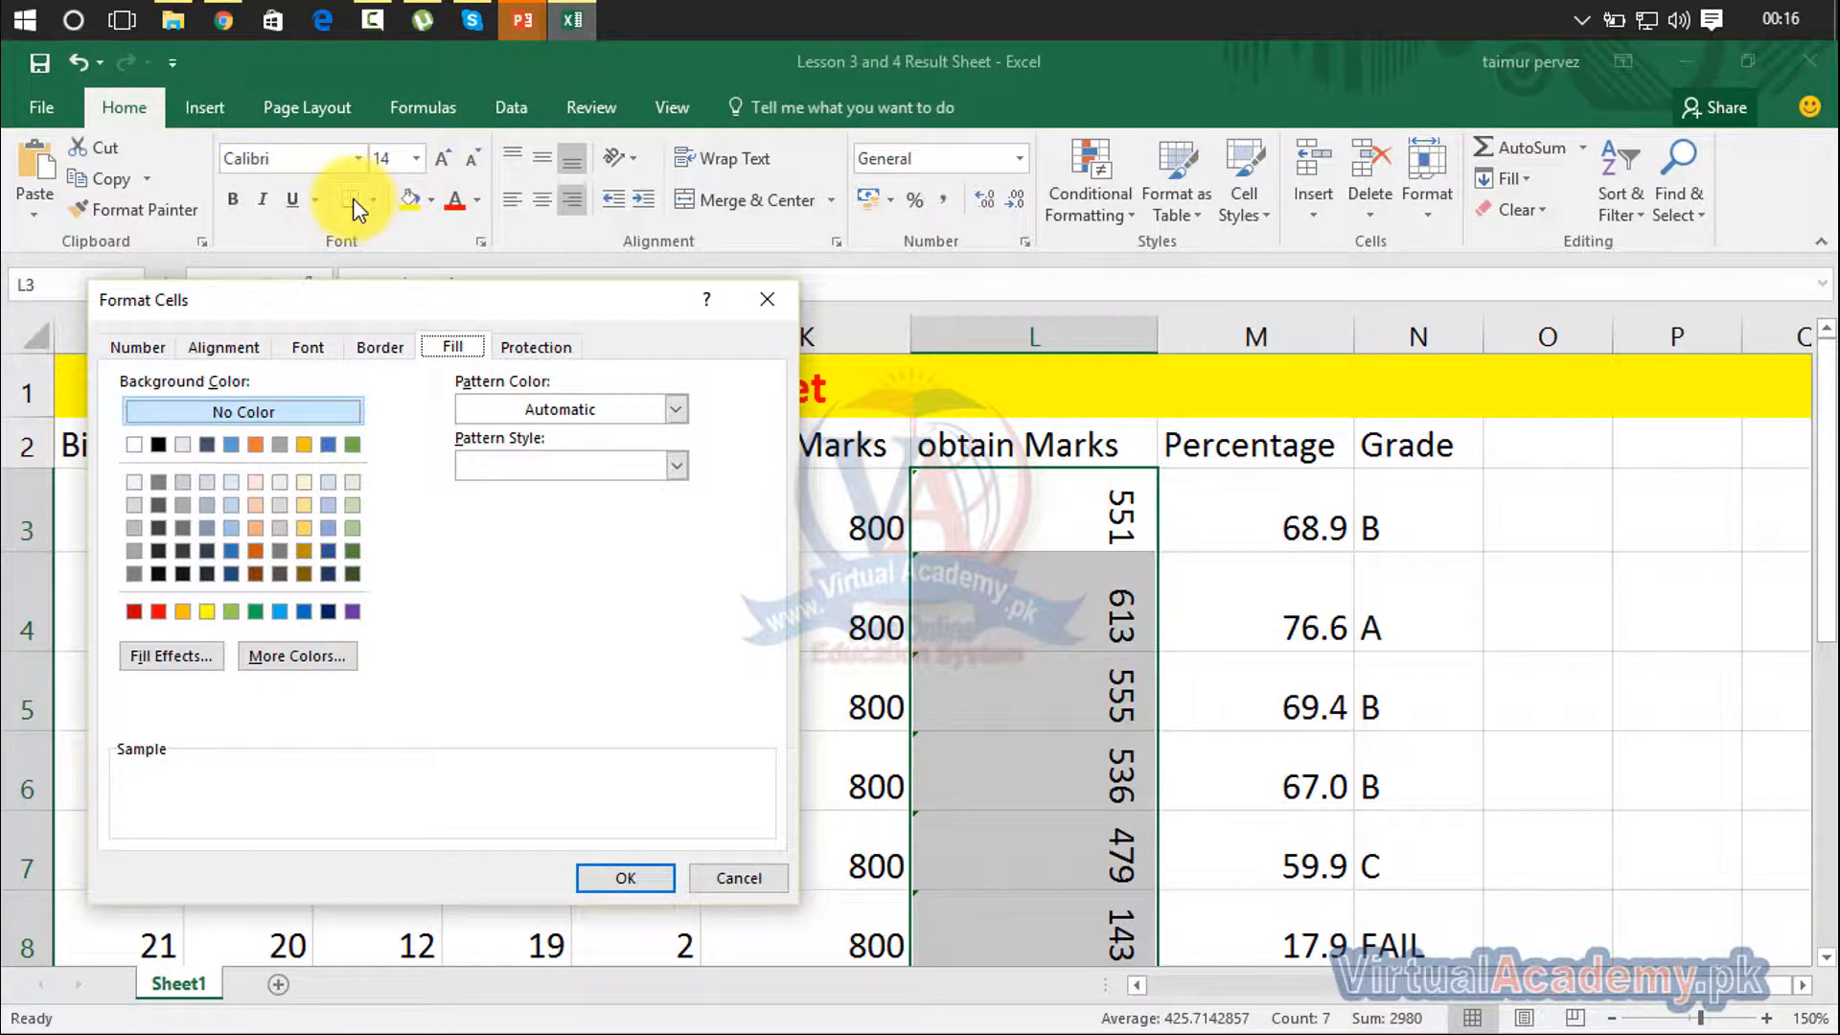
pyautogui.click(518, 350)
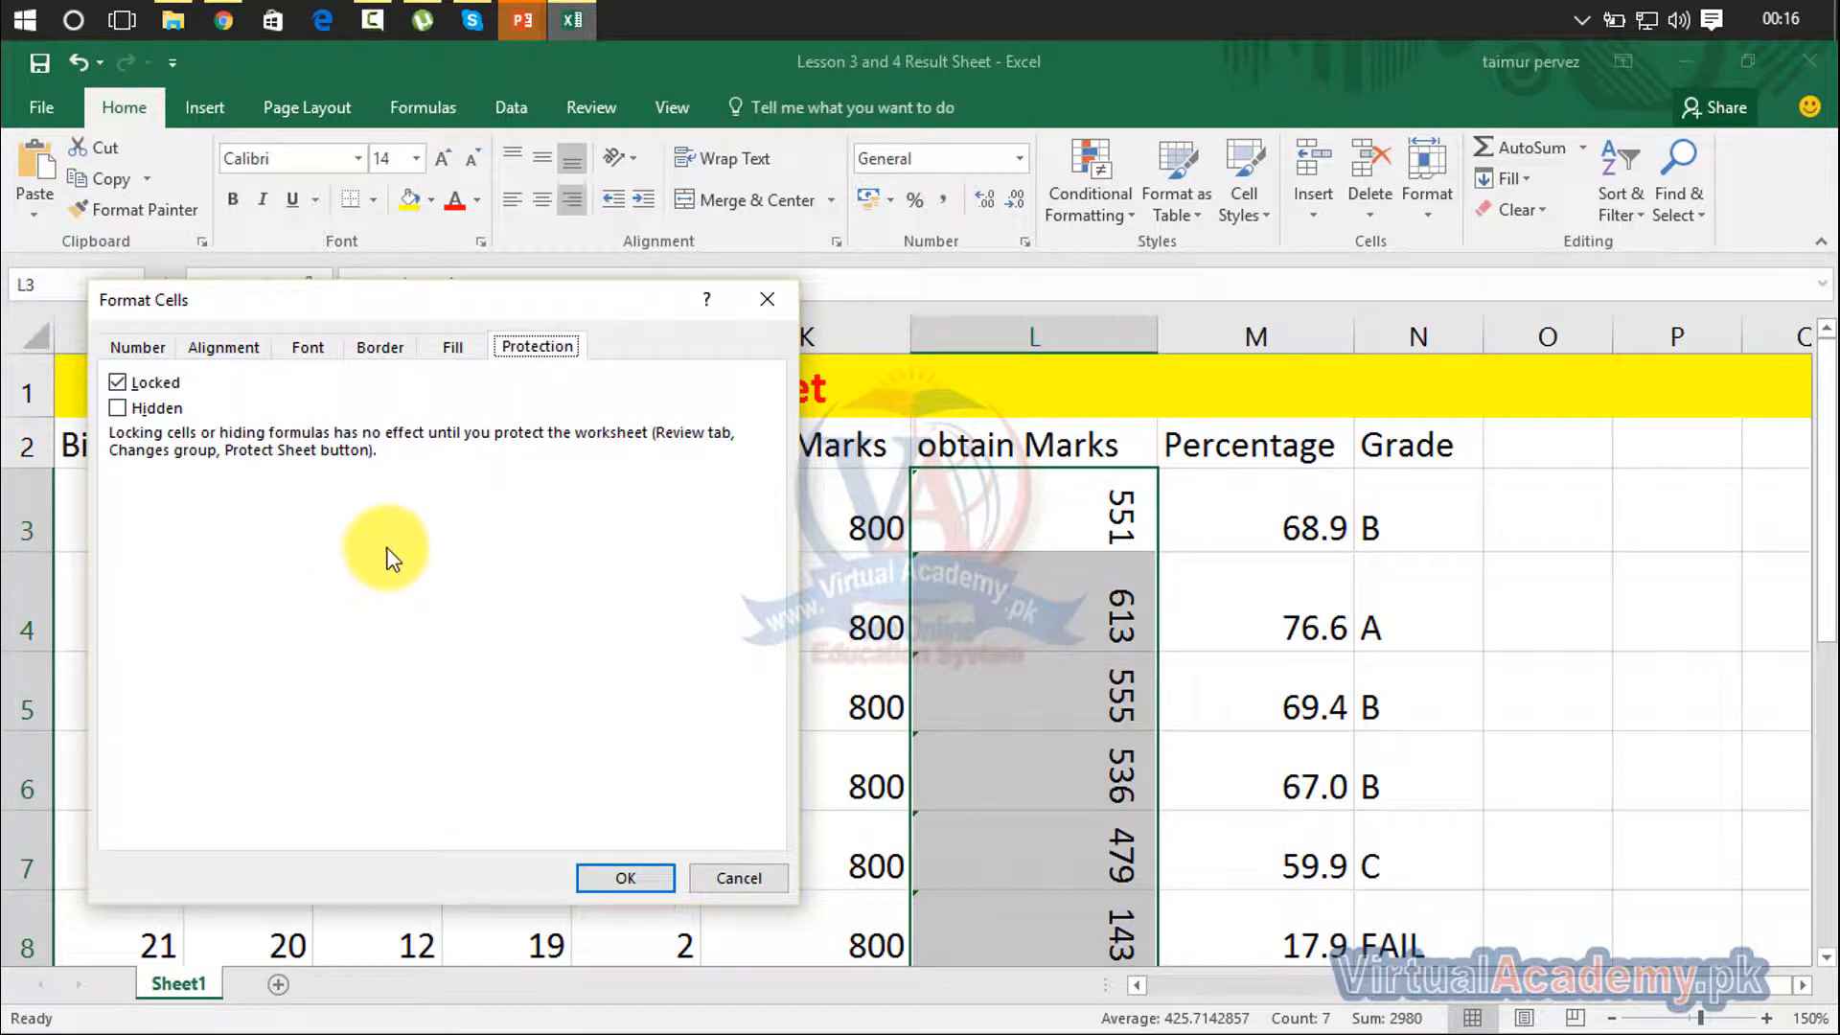
# Examine the horizontal and vertical text alignment choices in Format Cells, keeping Right and Bottom for L3:L9
pyautogui.click(220, 343)
pyautogui.moveTo(285, 308); pyautogui.dragTo(246, 267)
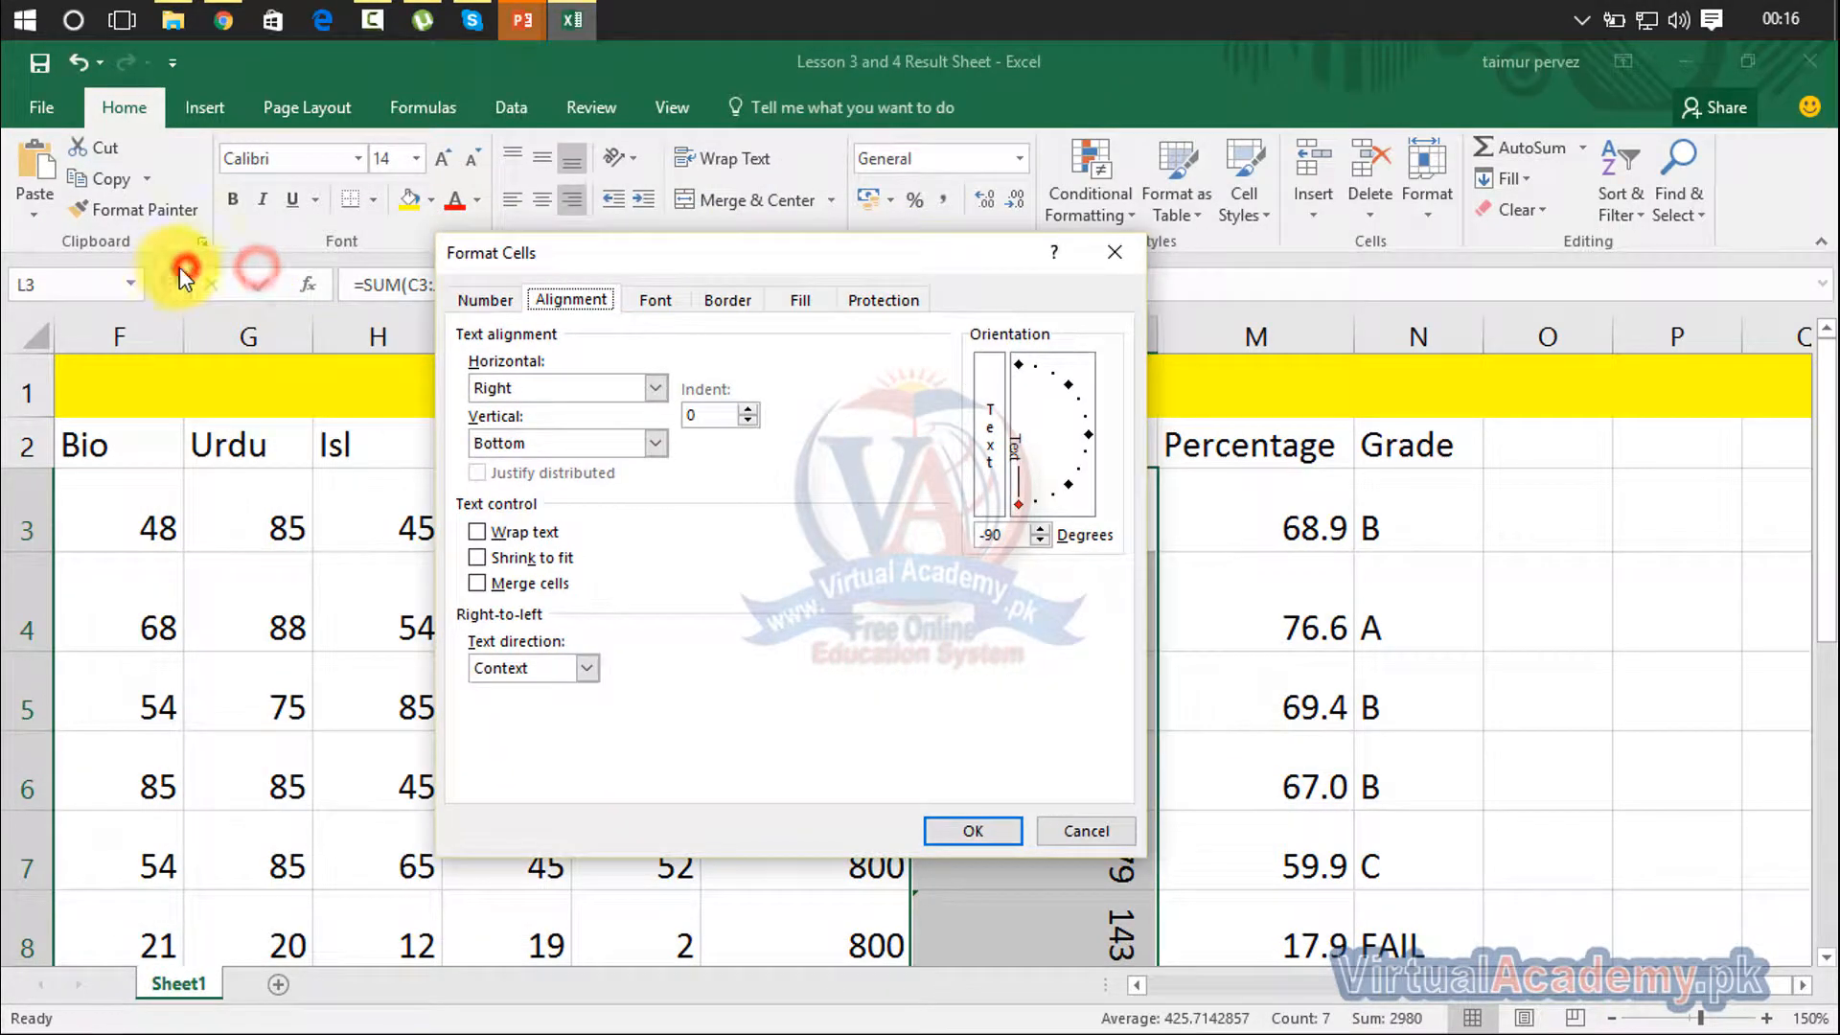
pyautogui.moveTo(650, 256); pyautogui.dragTo(220, 243)
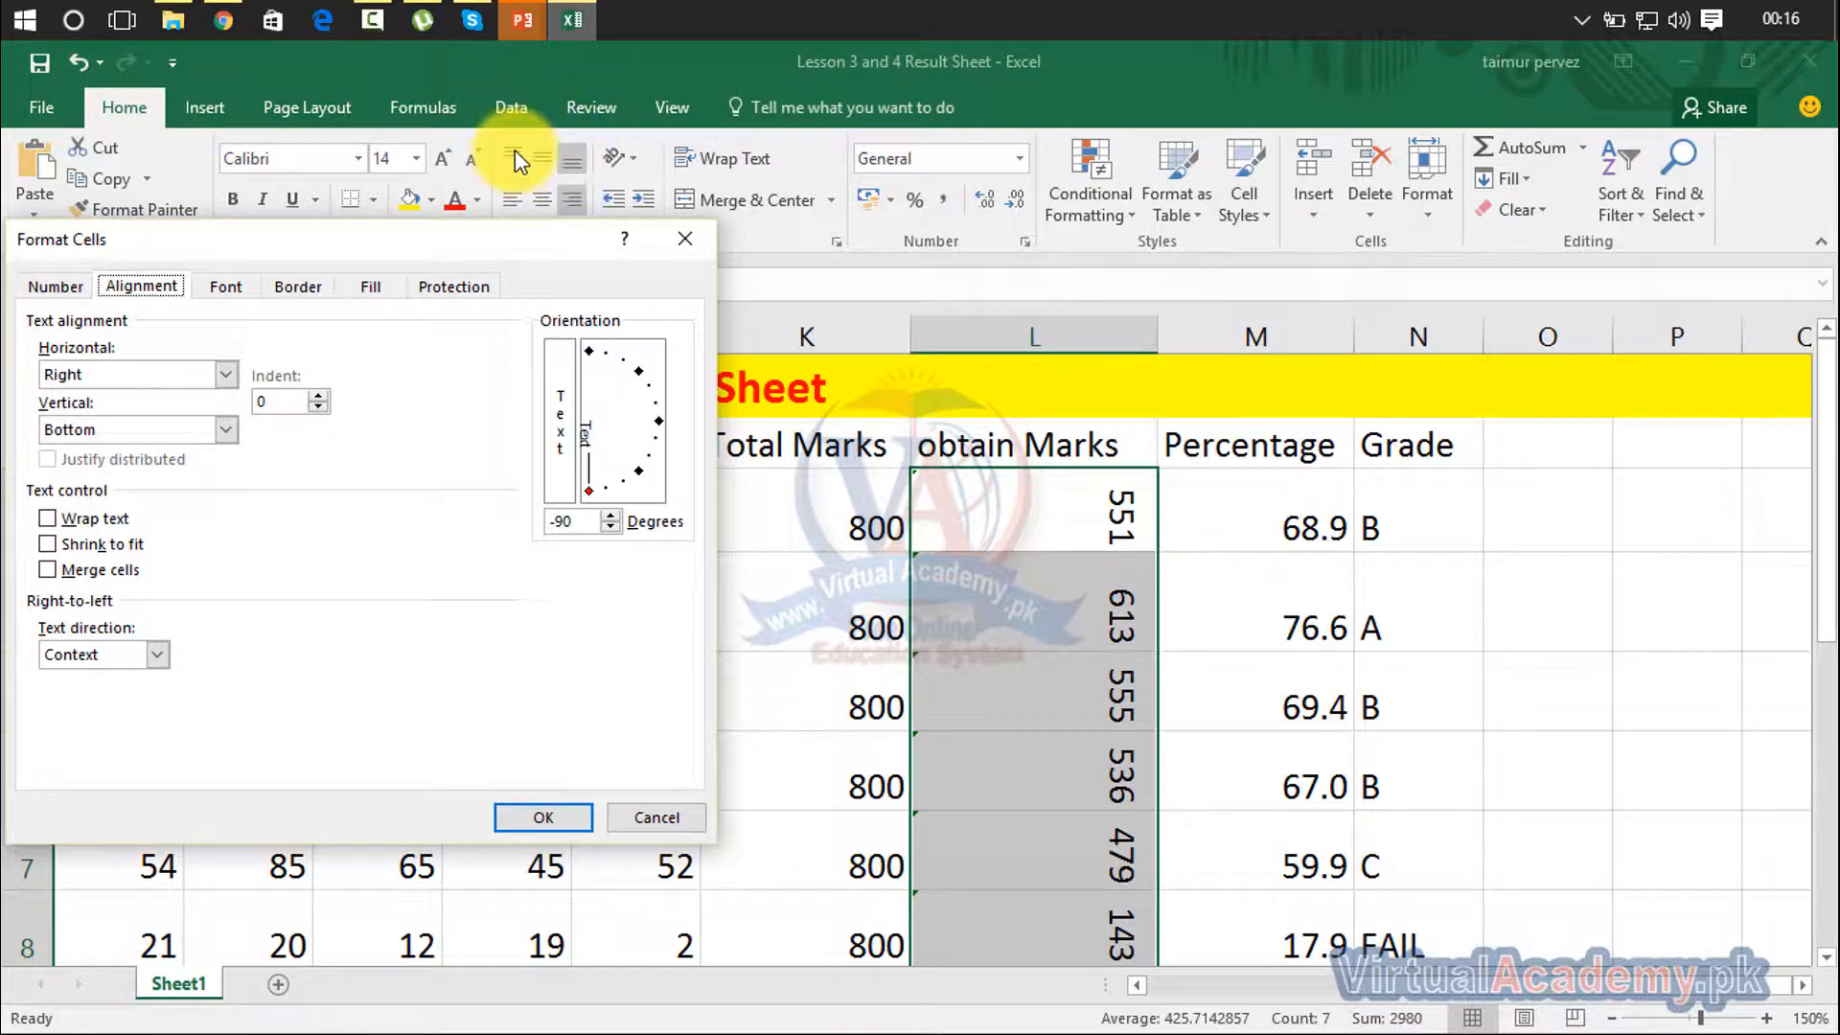
pyautogui.click(226, 374)
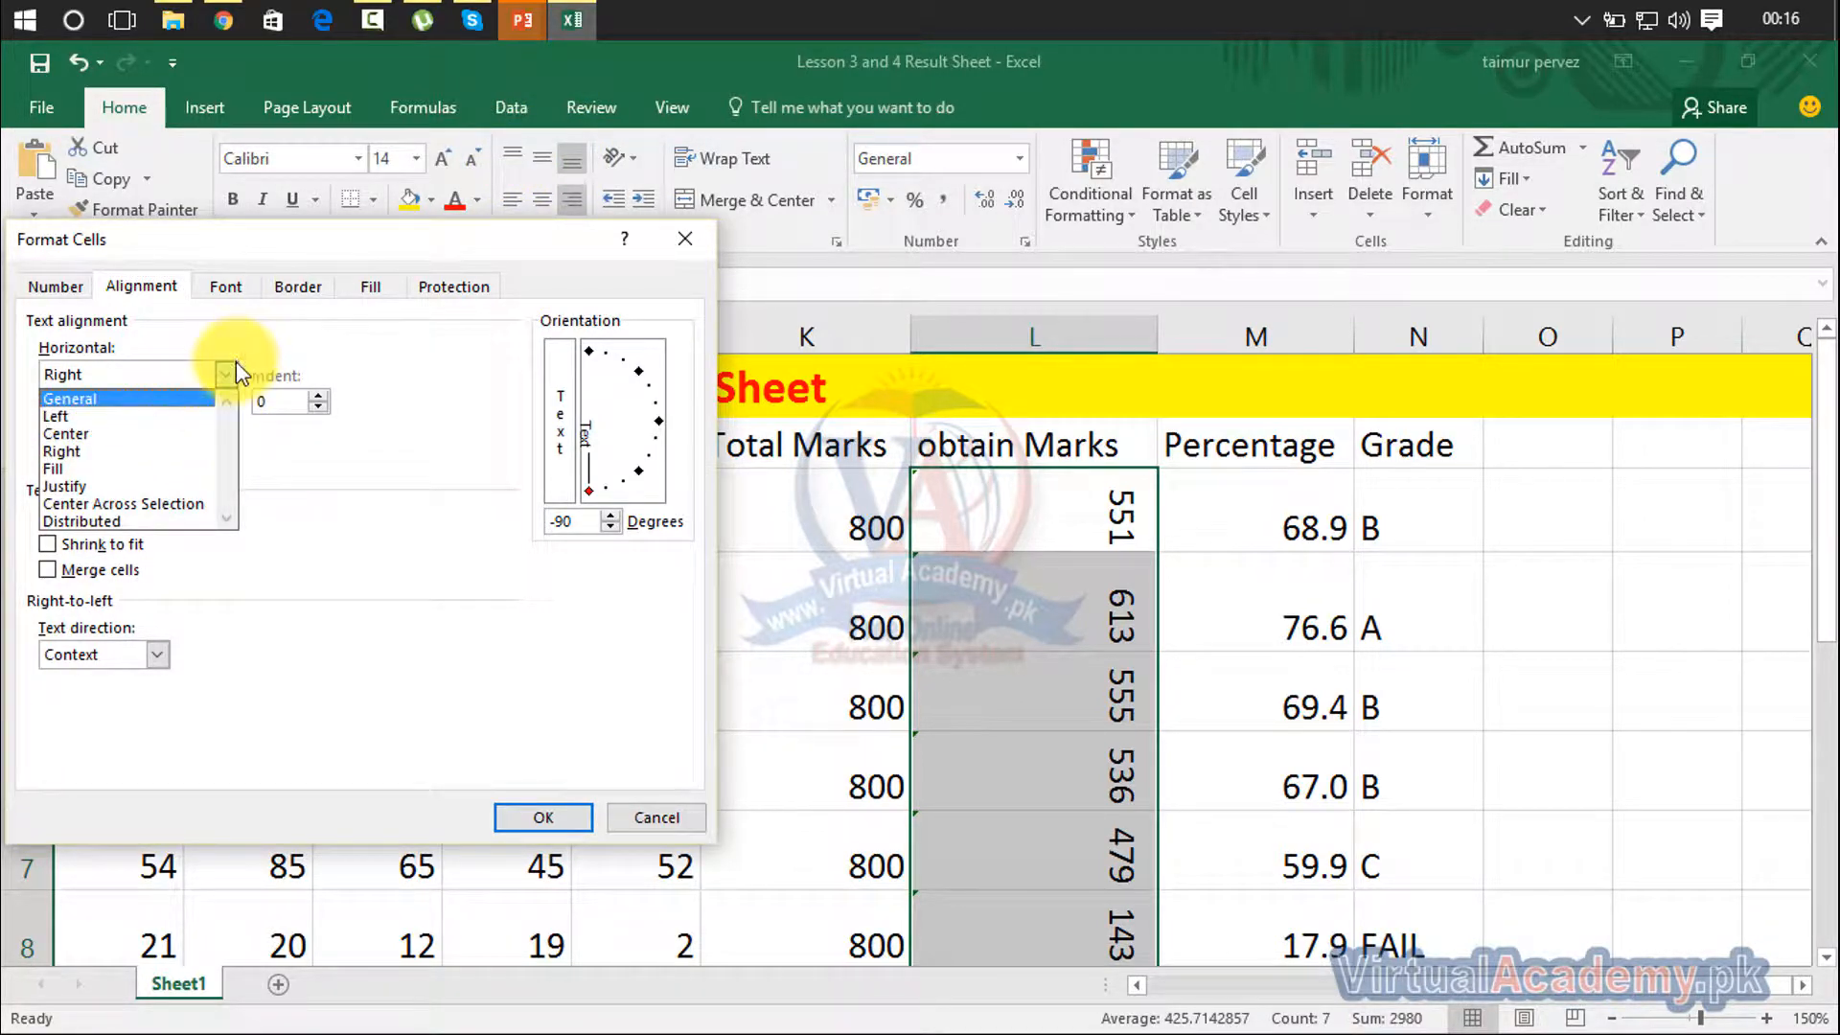
pyautogui.click(228, 375)
pyautogui.click(230, 373)
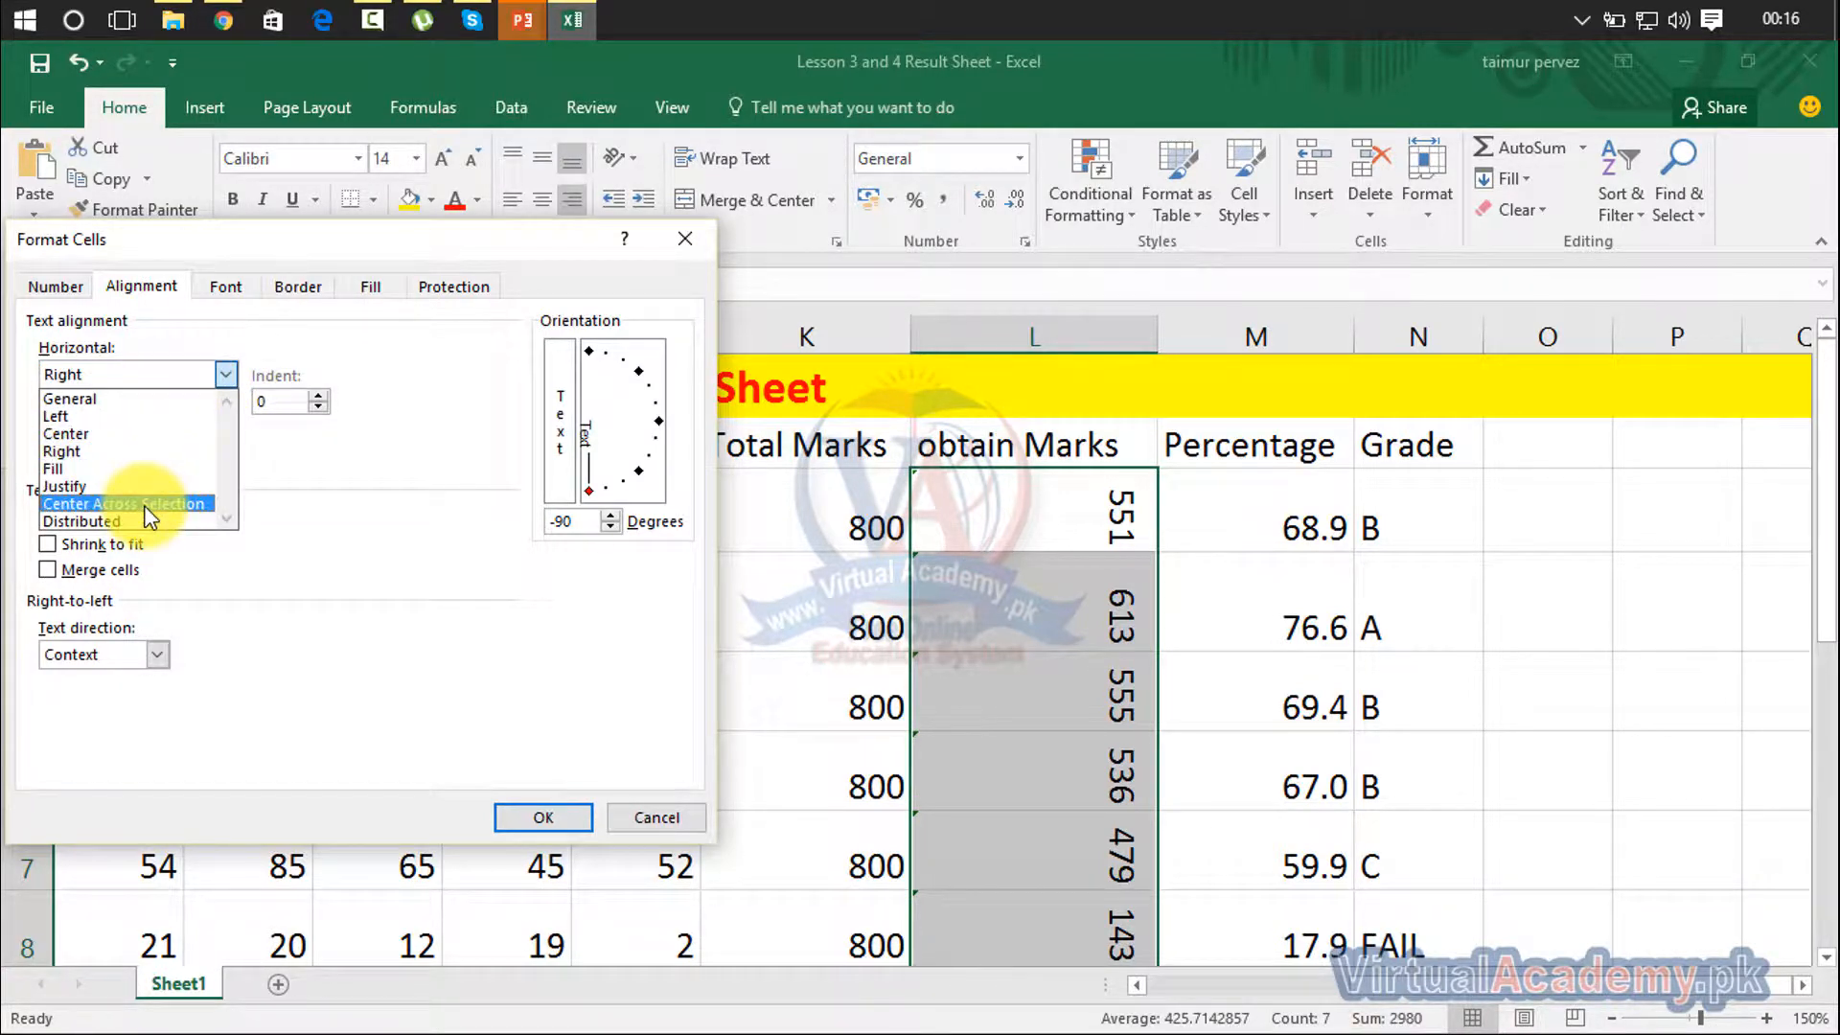
pyautogui.click(196, 452)
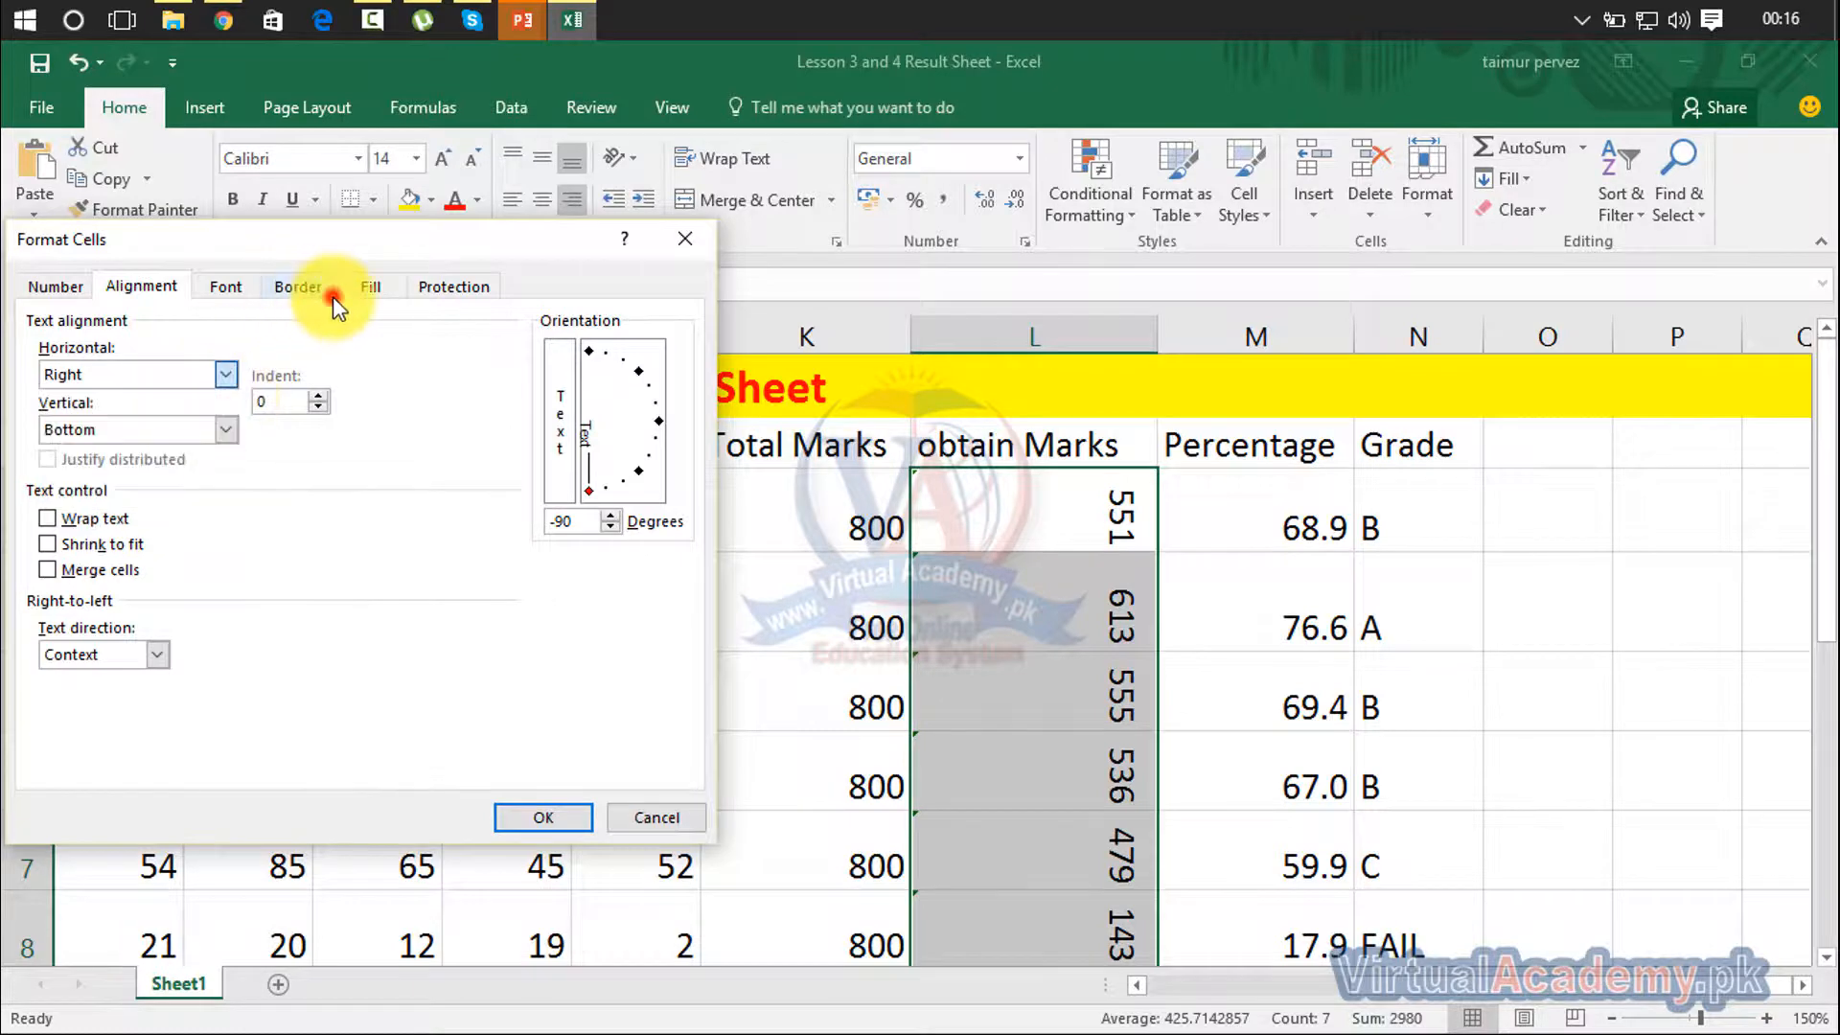
pyautogui.click(321, 289)
pyautogui.click(225, 286)
pyautogui.click(154, 285)
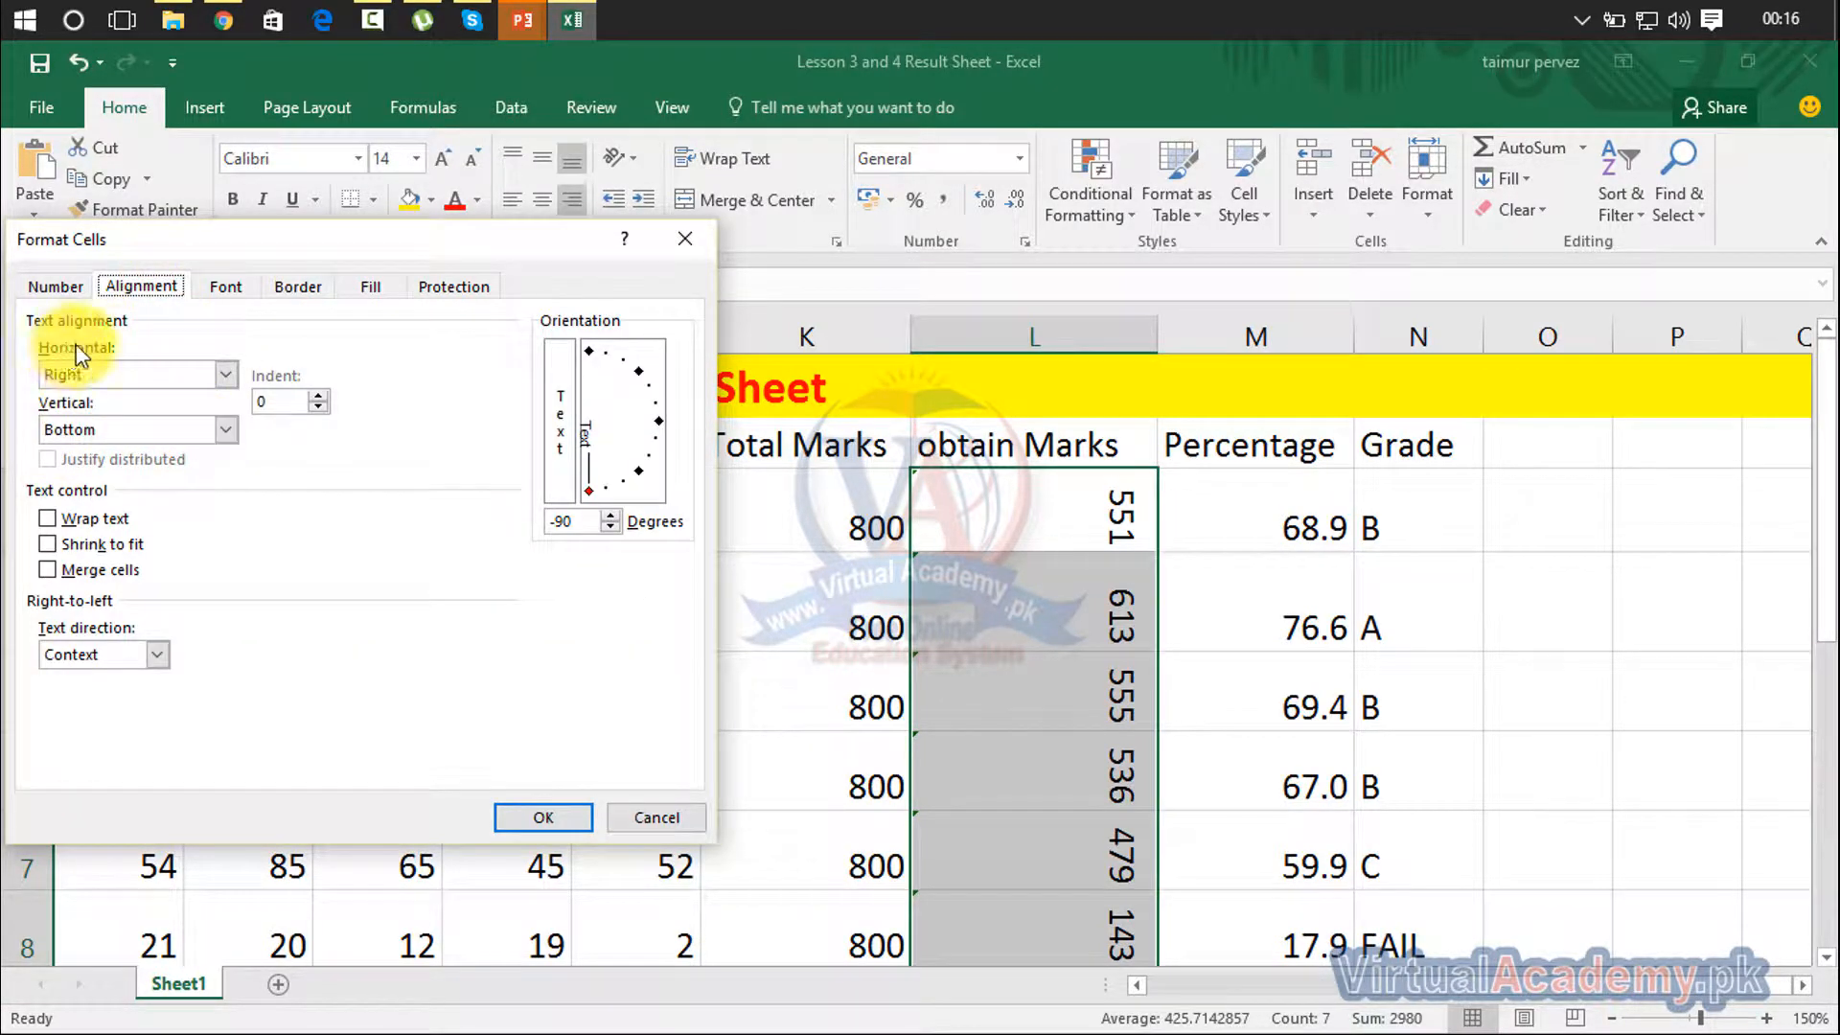
pyautogui.click(223, 430)
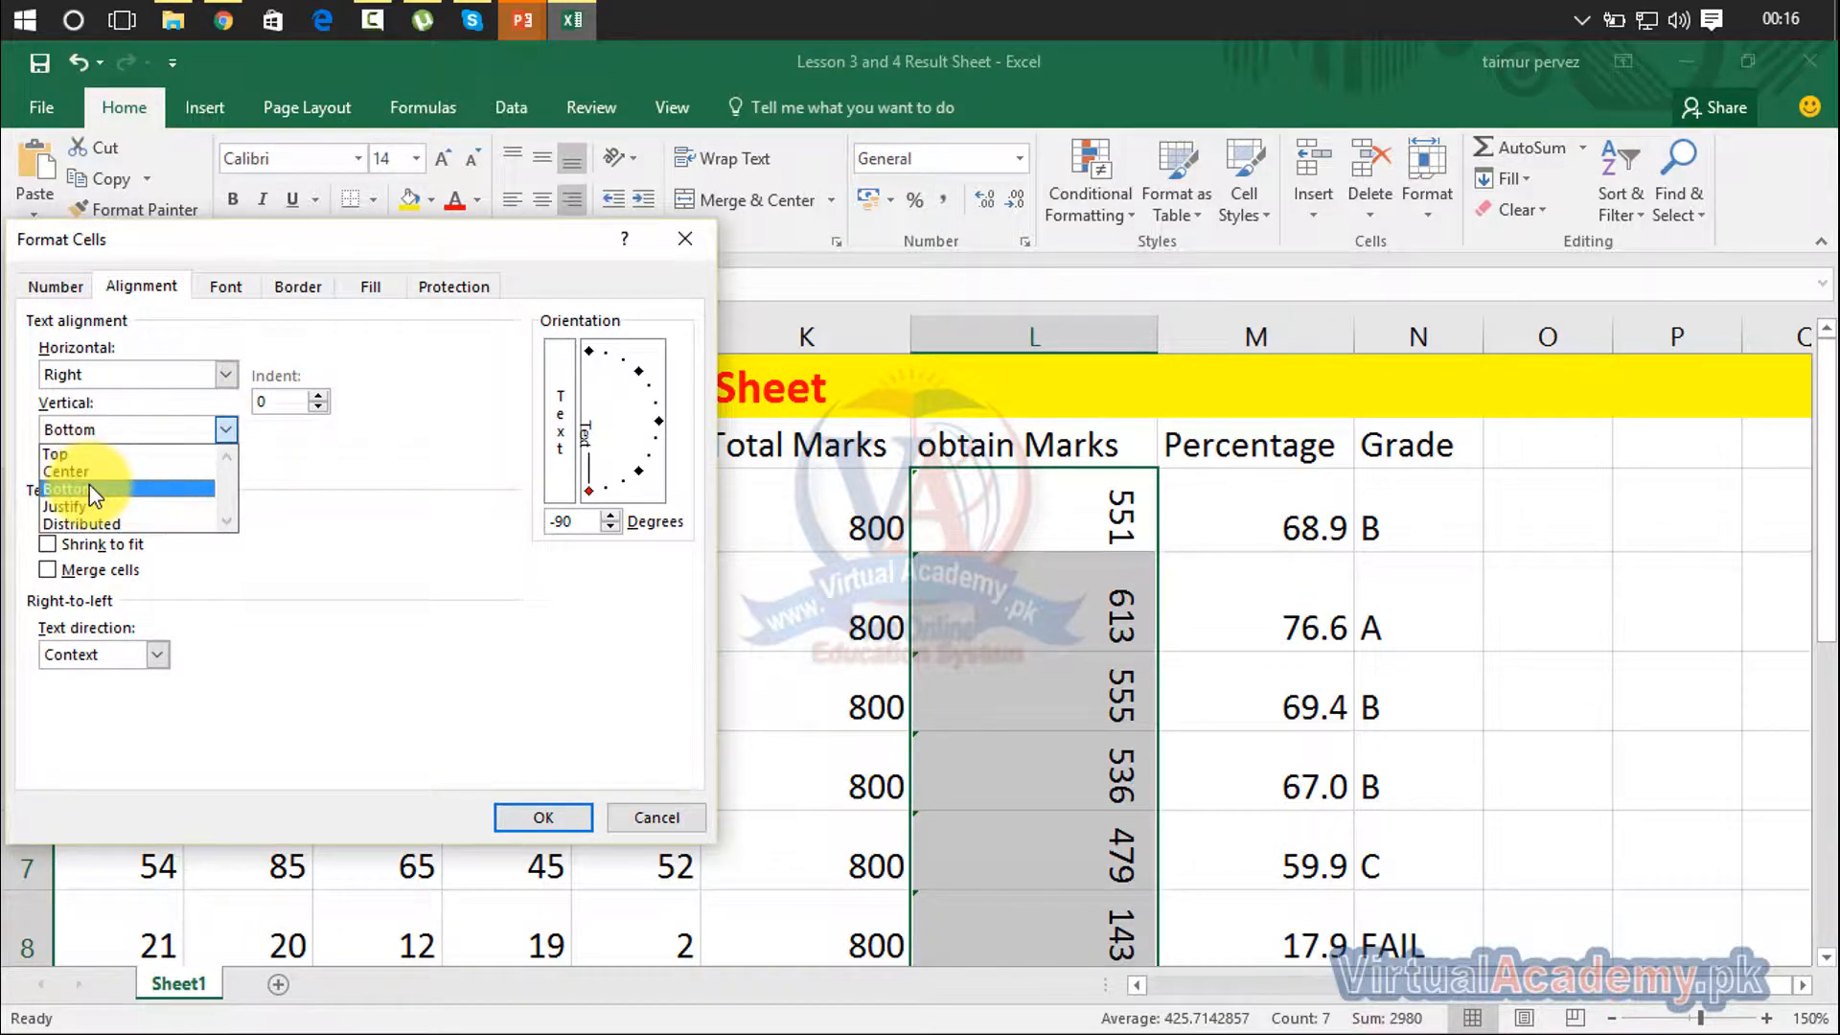
pyautogui.click(349, 501)
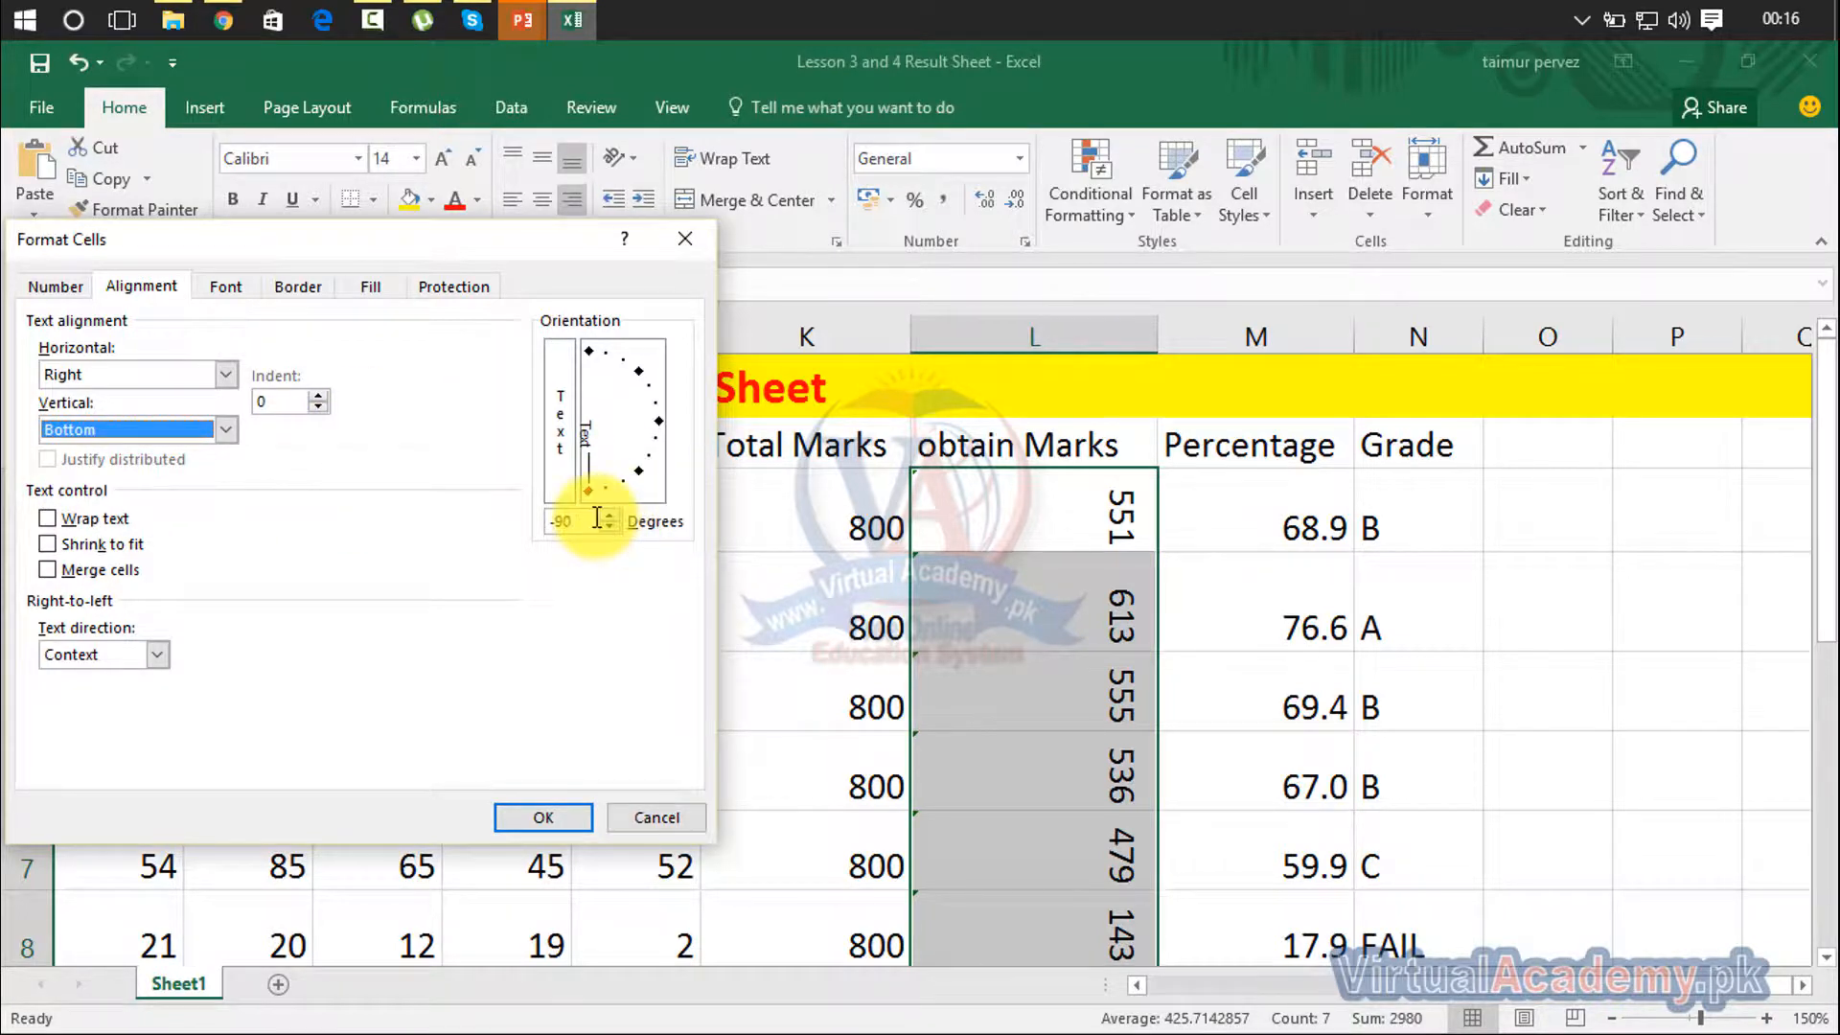
# Set the text orientation of L3:L9 to 0 degrees and apply it
pyautogui.doubleClick(548, 520)
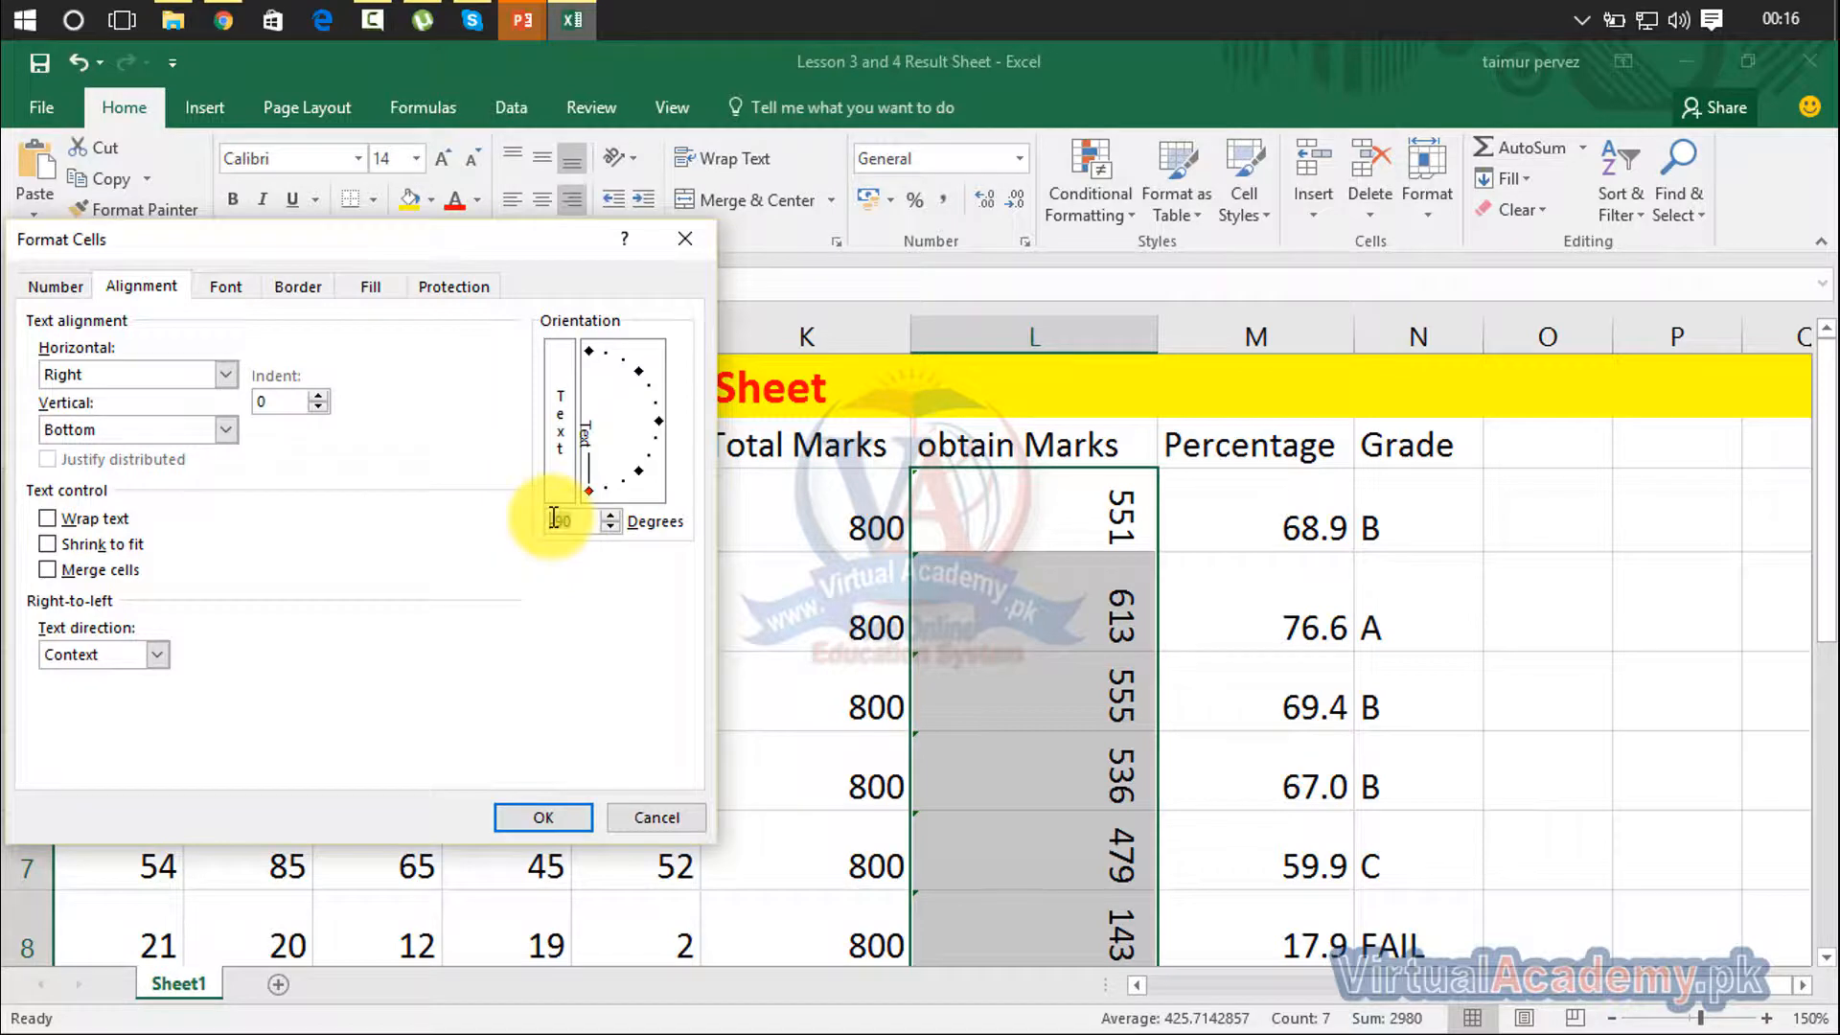
pyautogui.write('0')
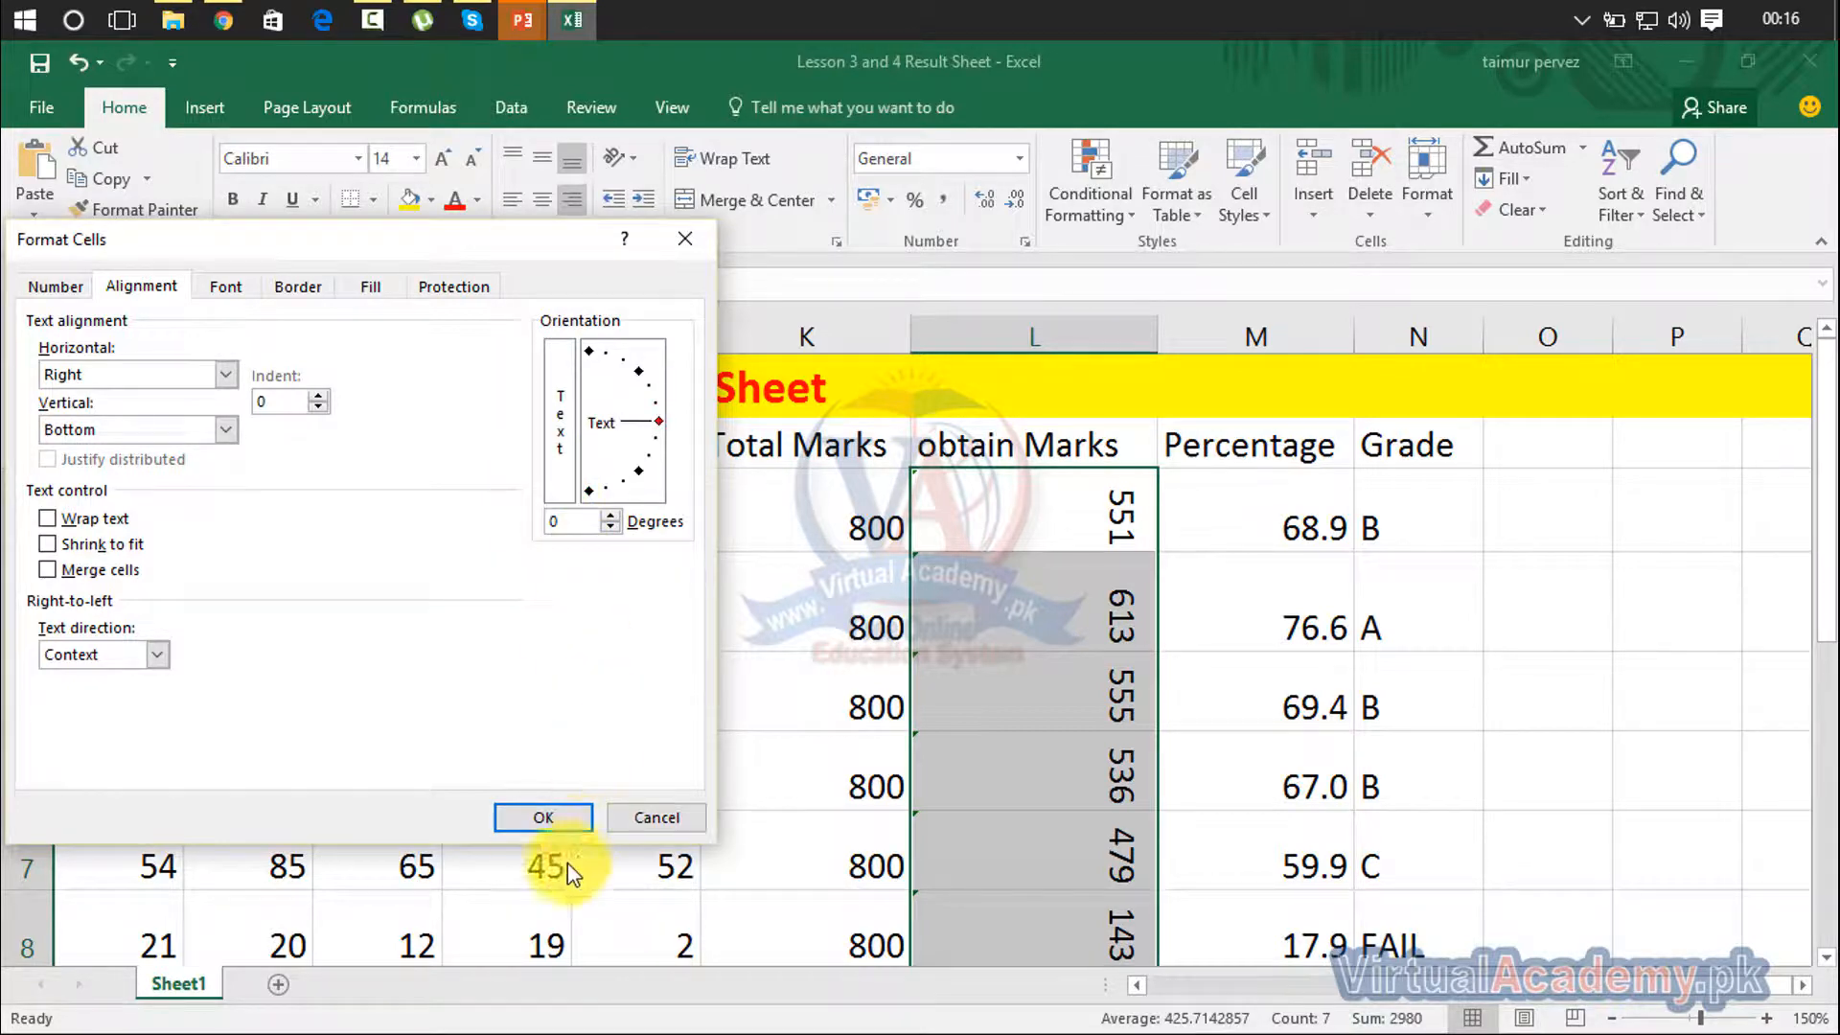
pyautogui.click(544, 819)
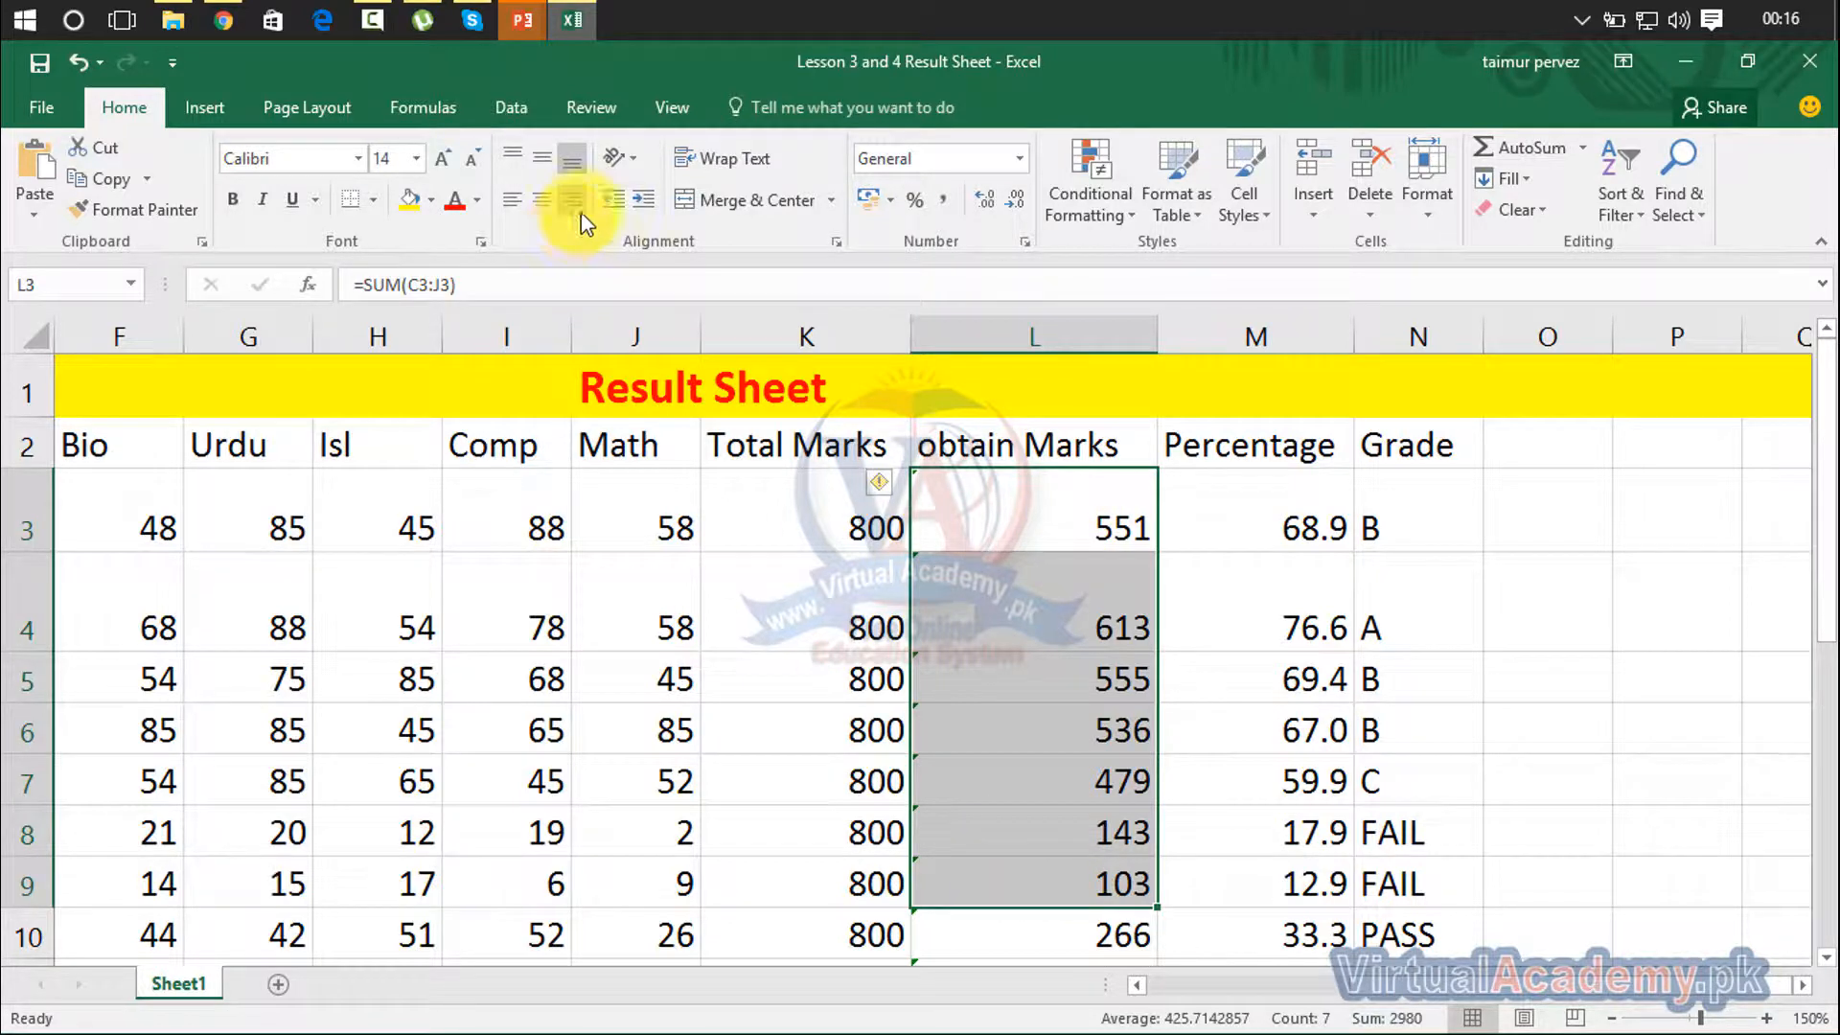
# Set the horizontal alignment of L3:L9 to Center through the Format Cells alignment settings
pyautogui.click(618, 159)
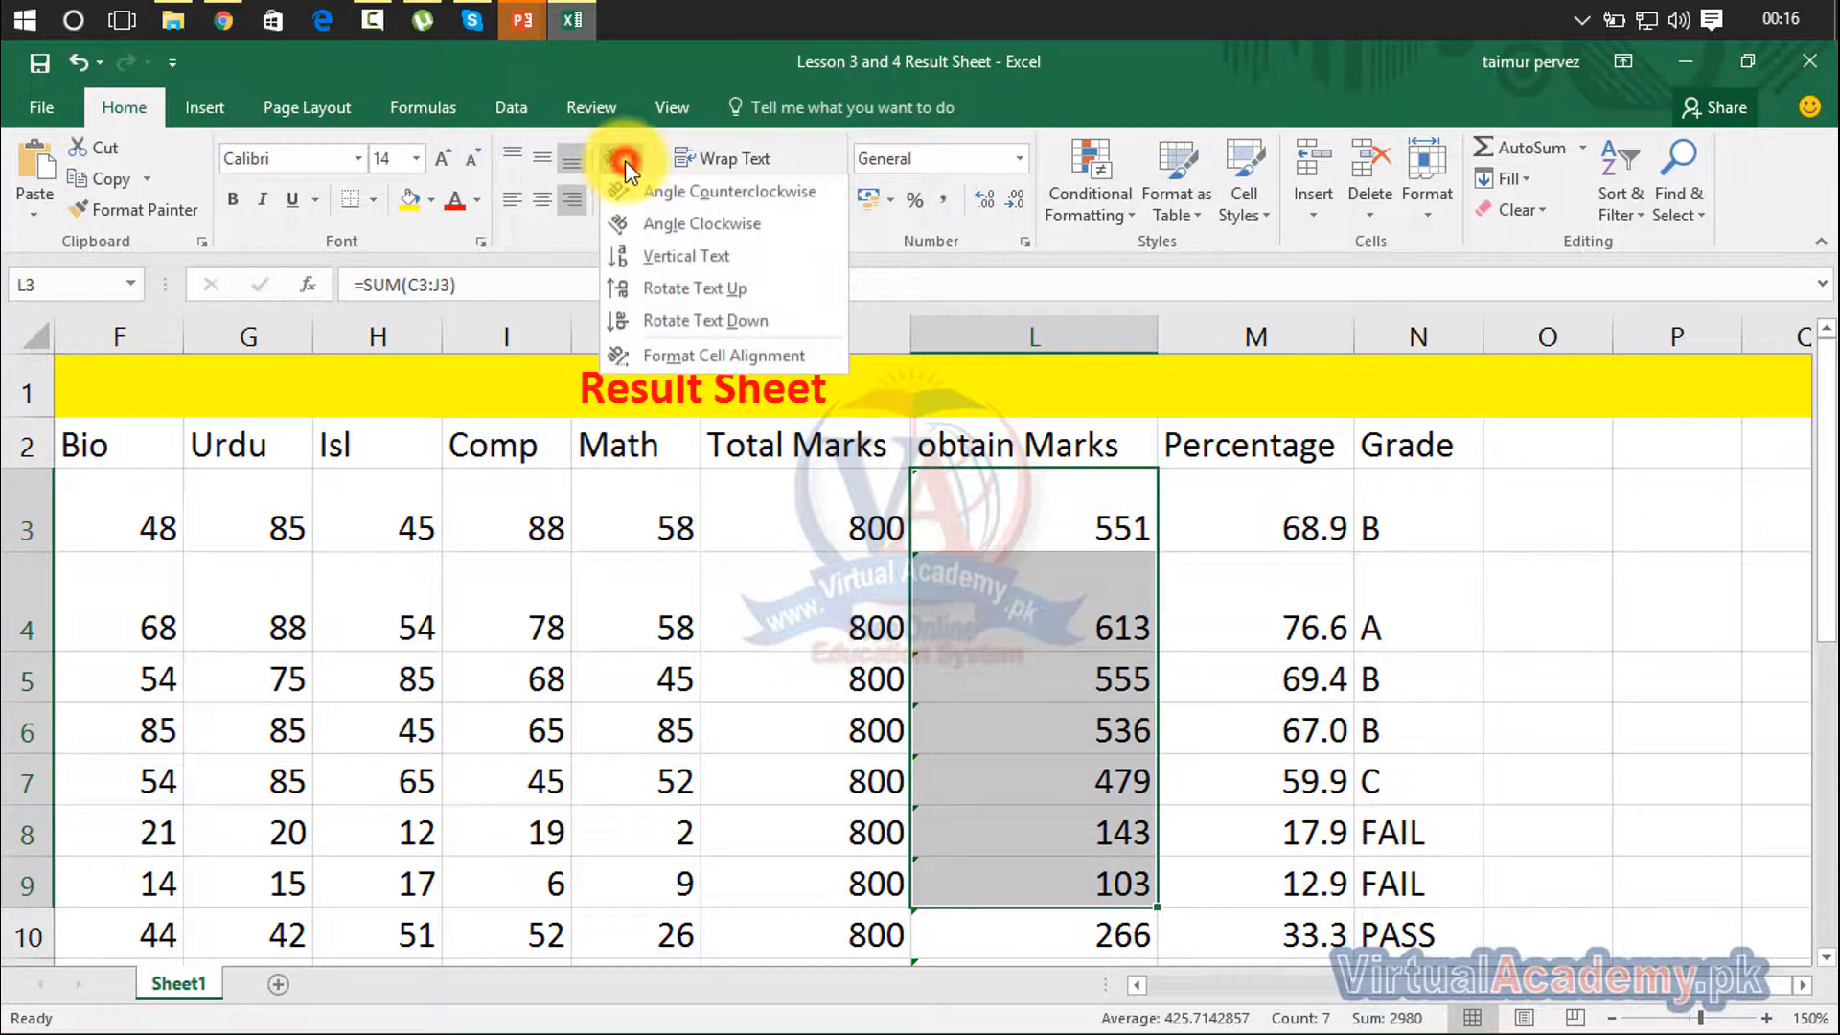
pyautogui.click(624, 359)
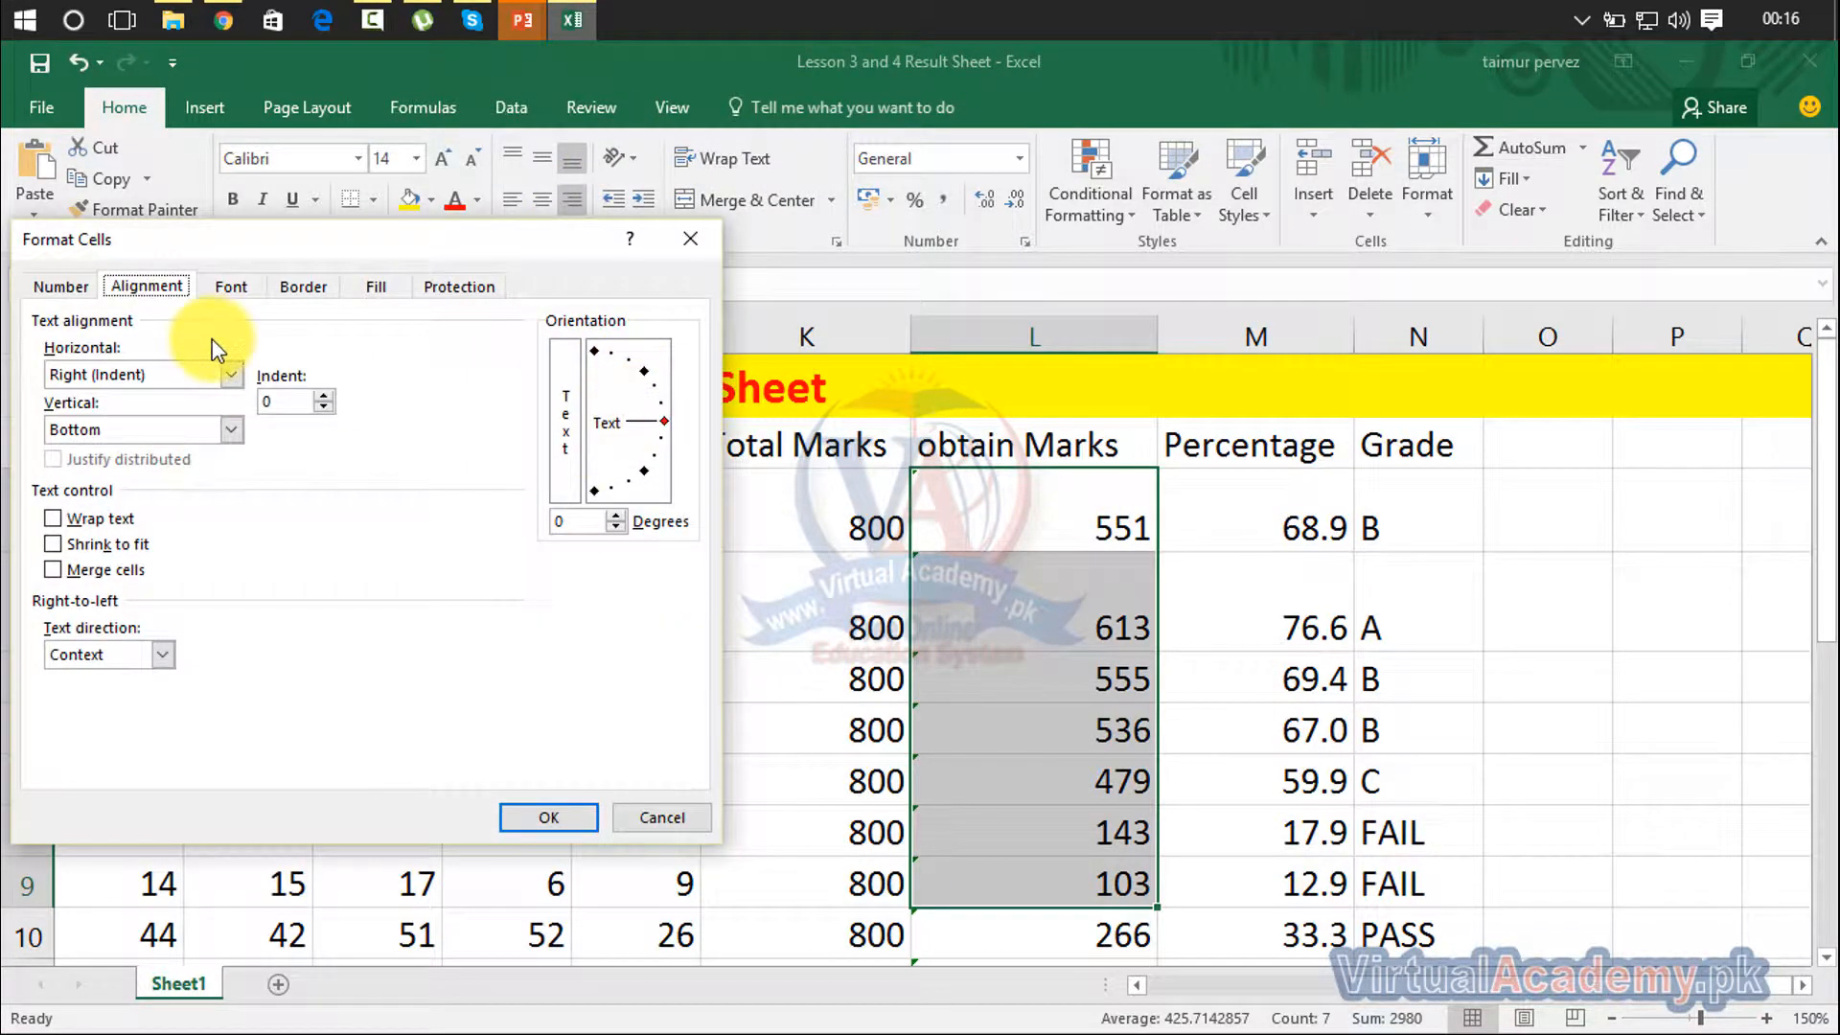
pyautogui.click(165, 377)
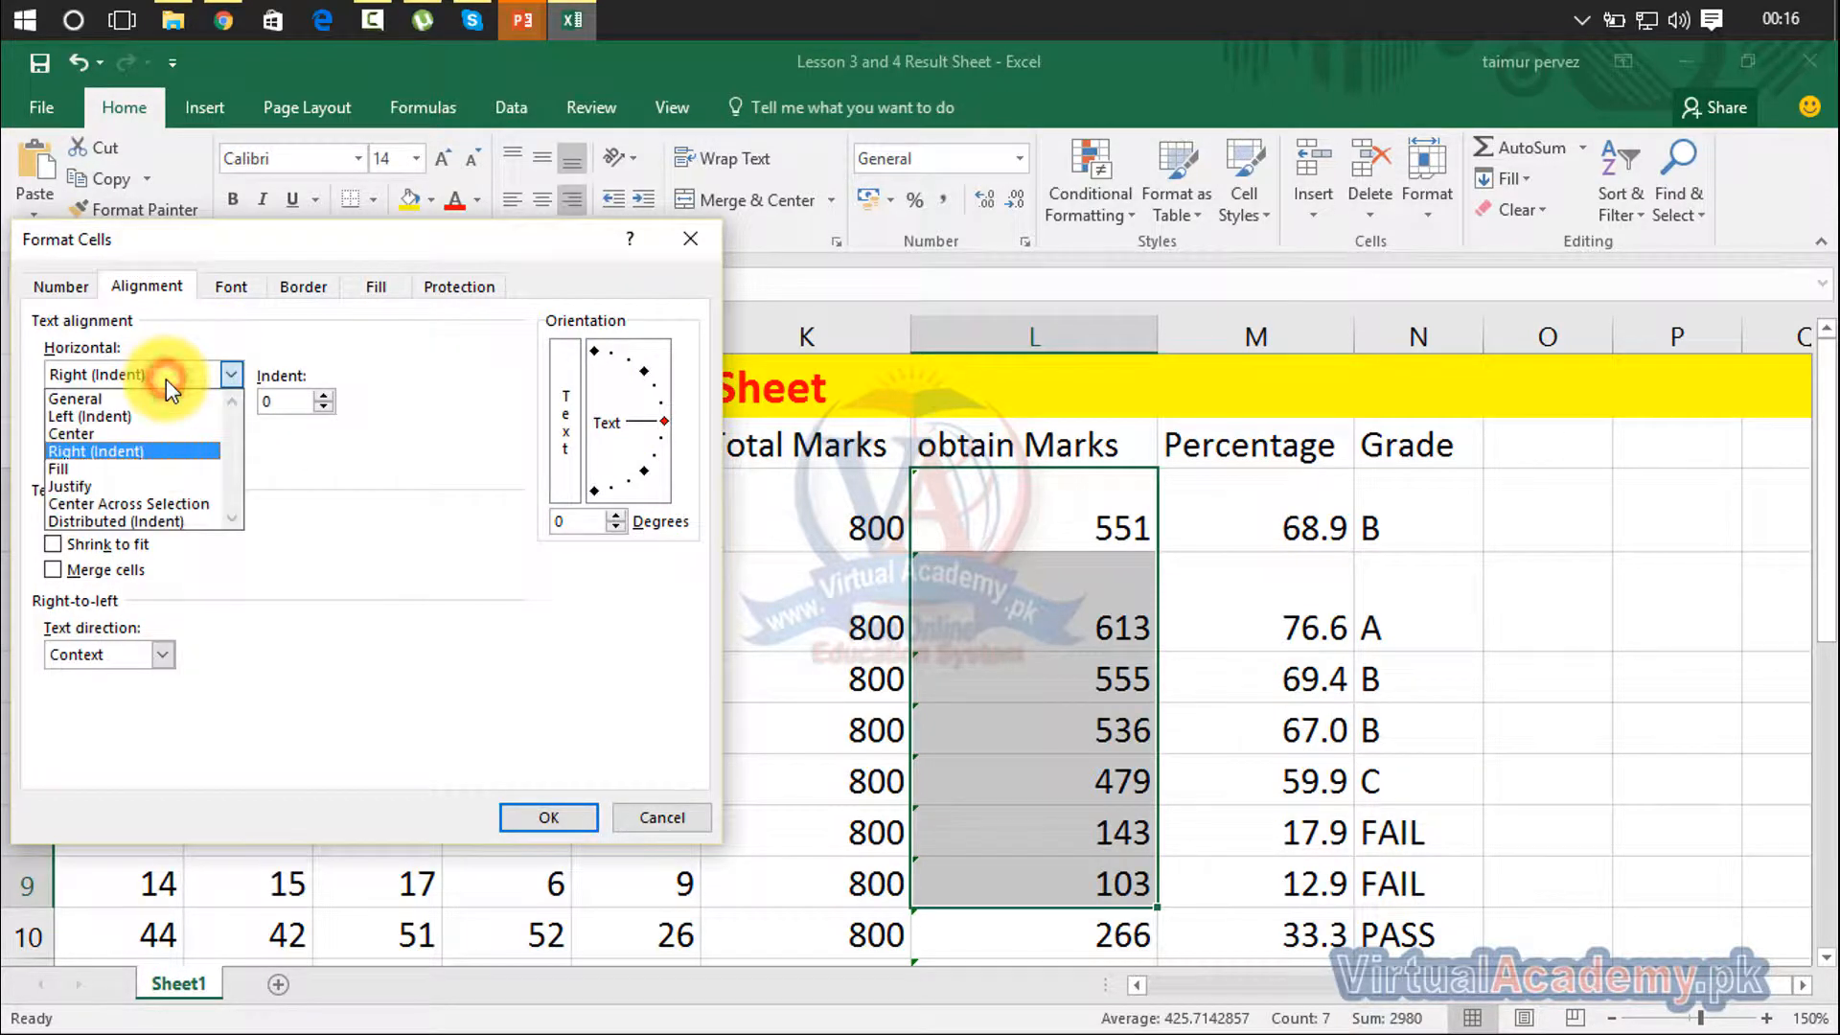
pyautogui.click(142, 436)
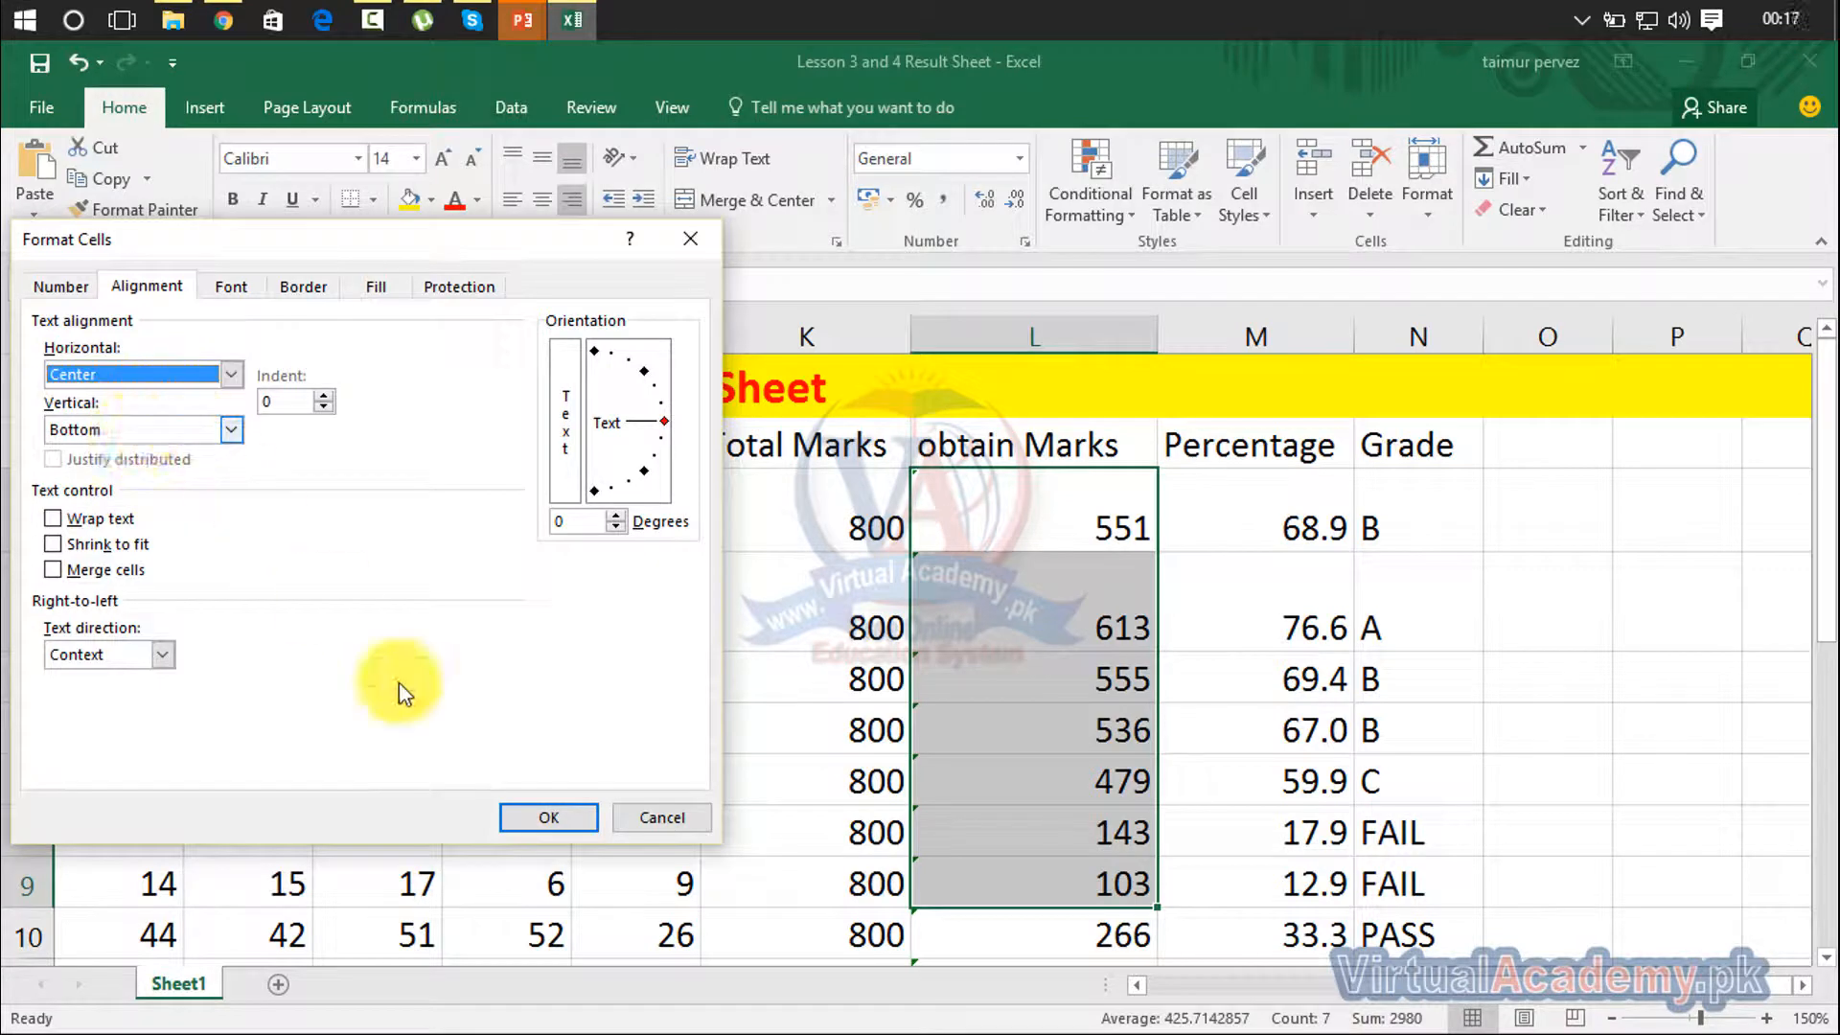
pyautogui.click(541, 819)
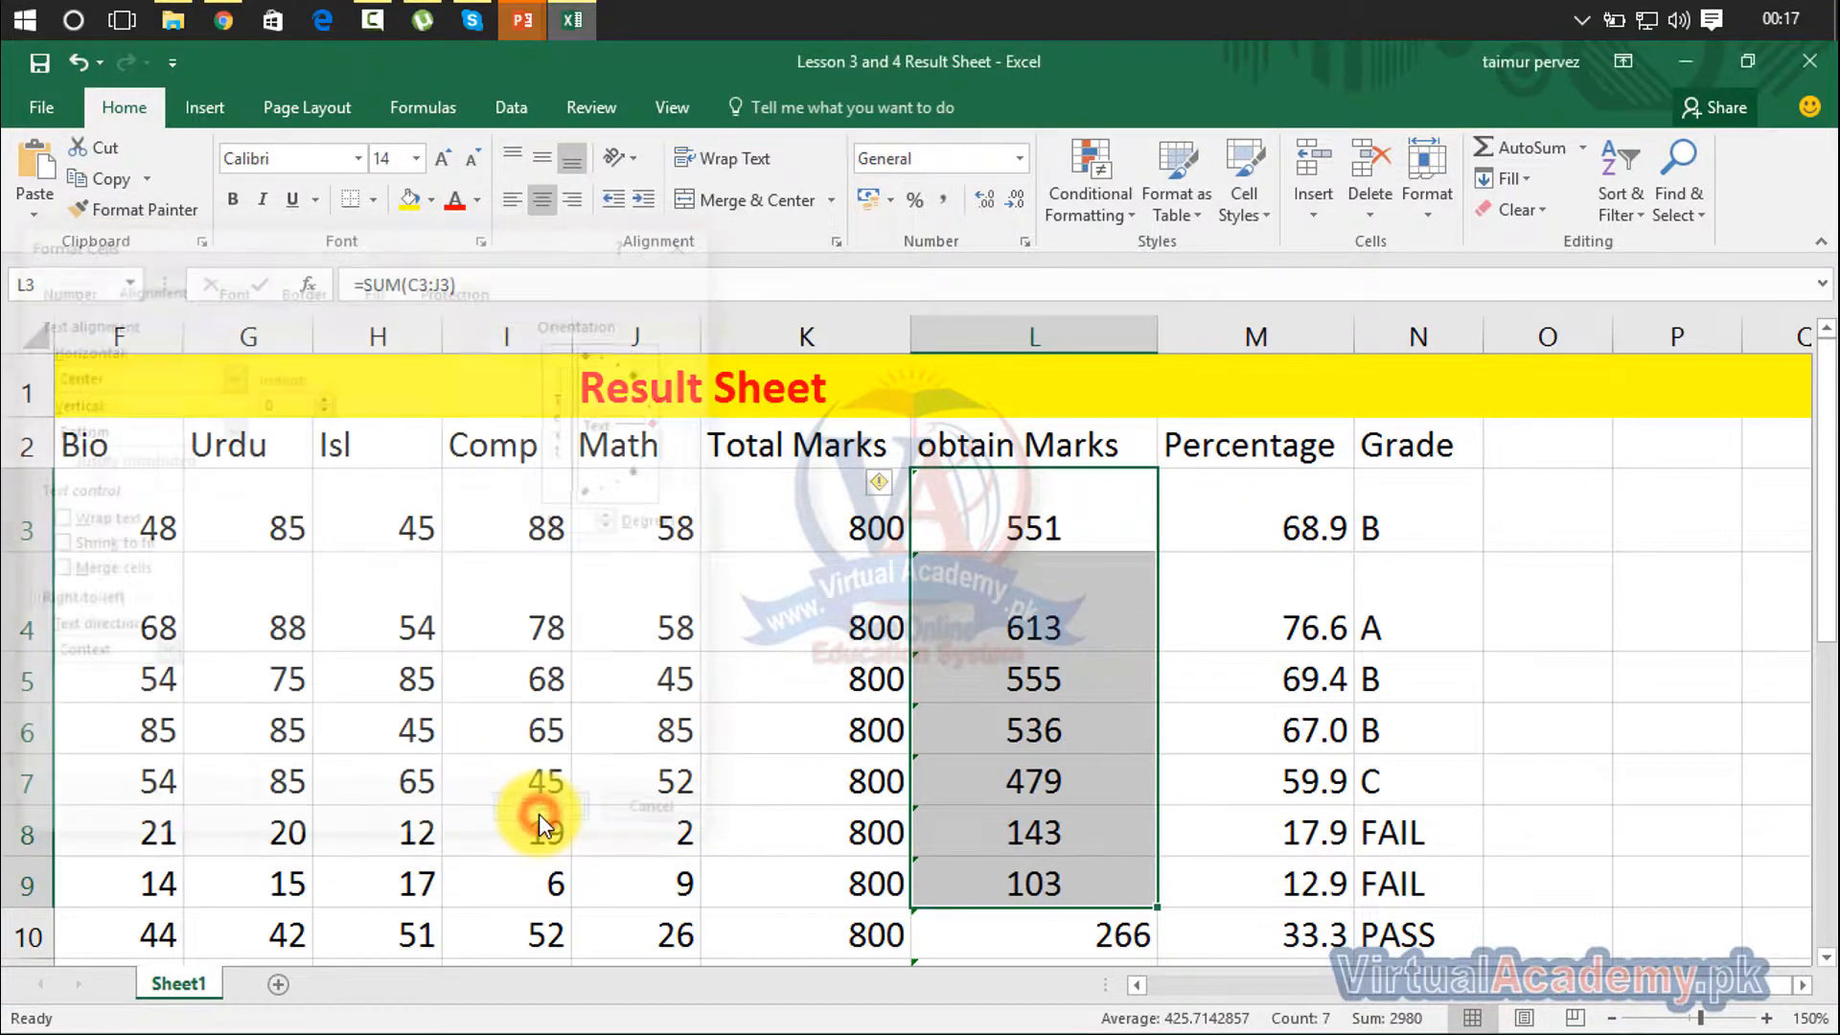
# Set L3:L9 to Right (Indent) horizontal and Top vertical alignment through the Format Cells alignment settings
pyautogui.click(629, 159)
pyautogui.click(654, 365)
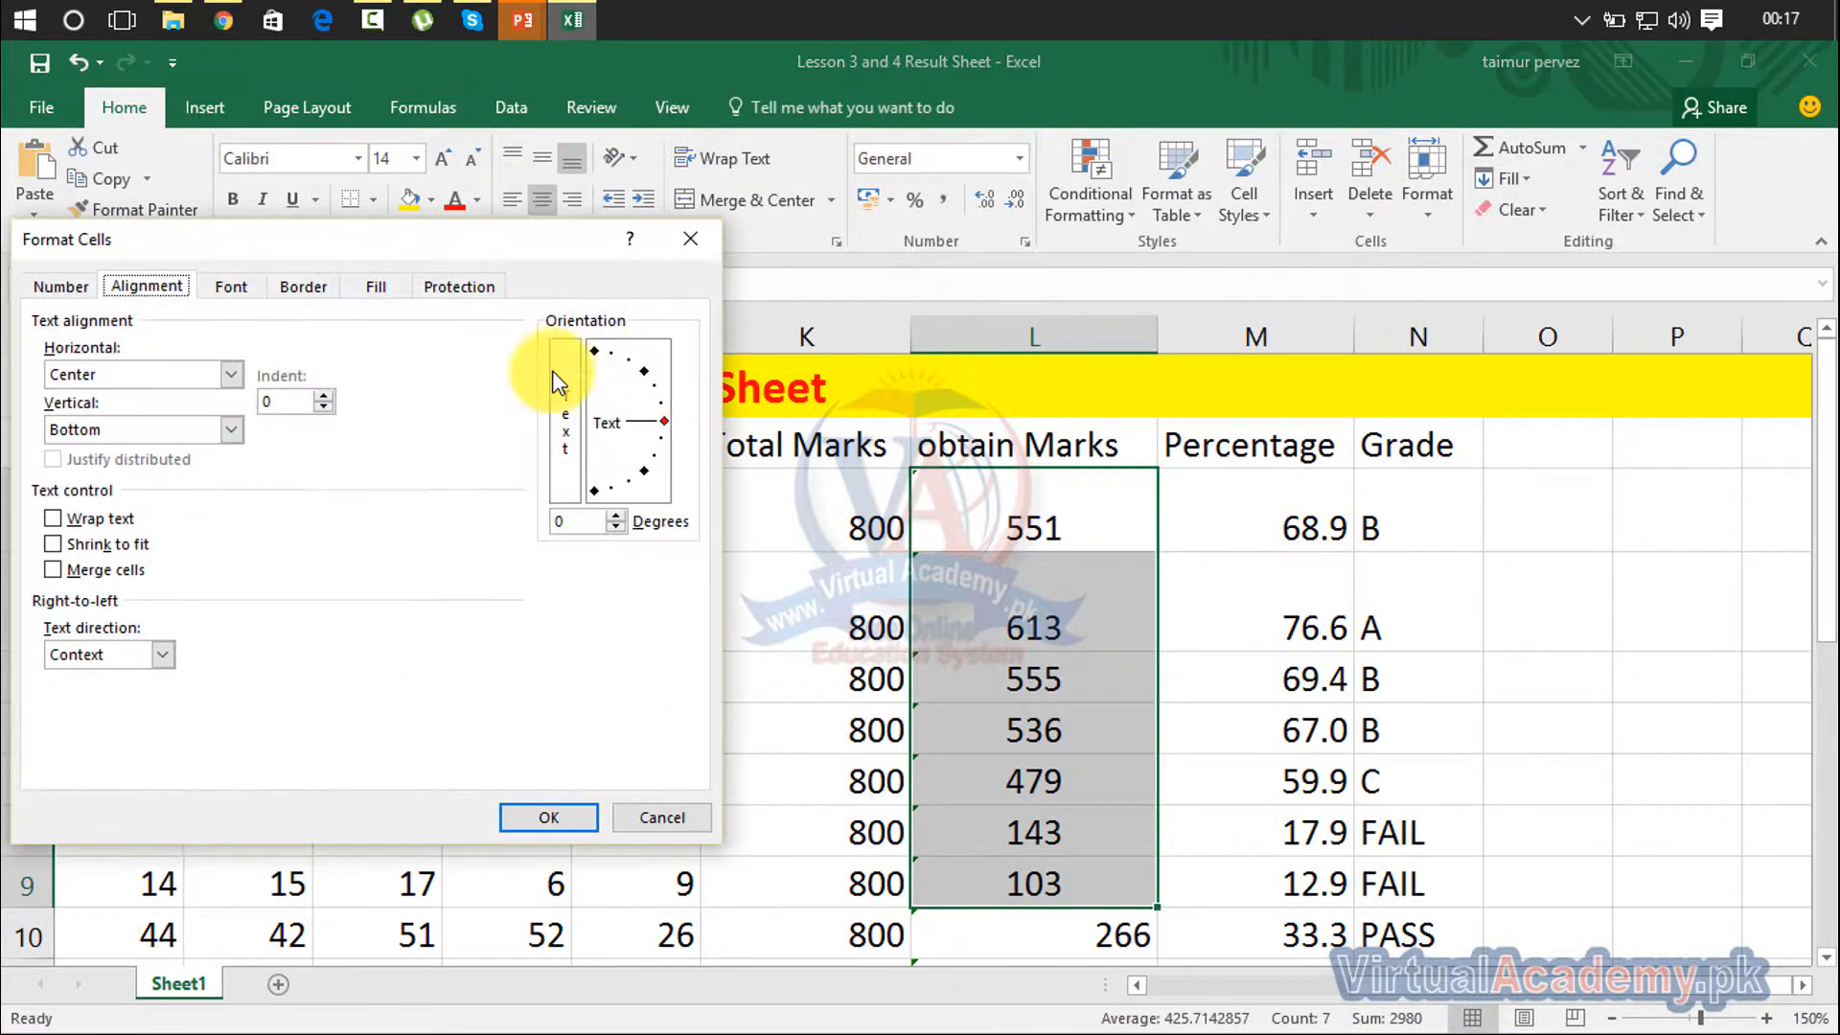
pyautogui.click(195, 371)
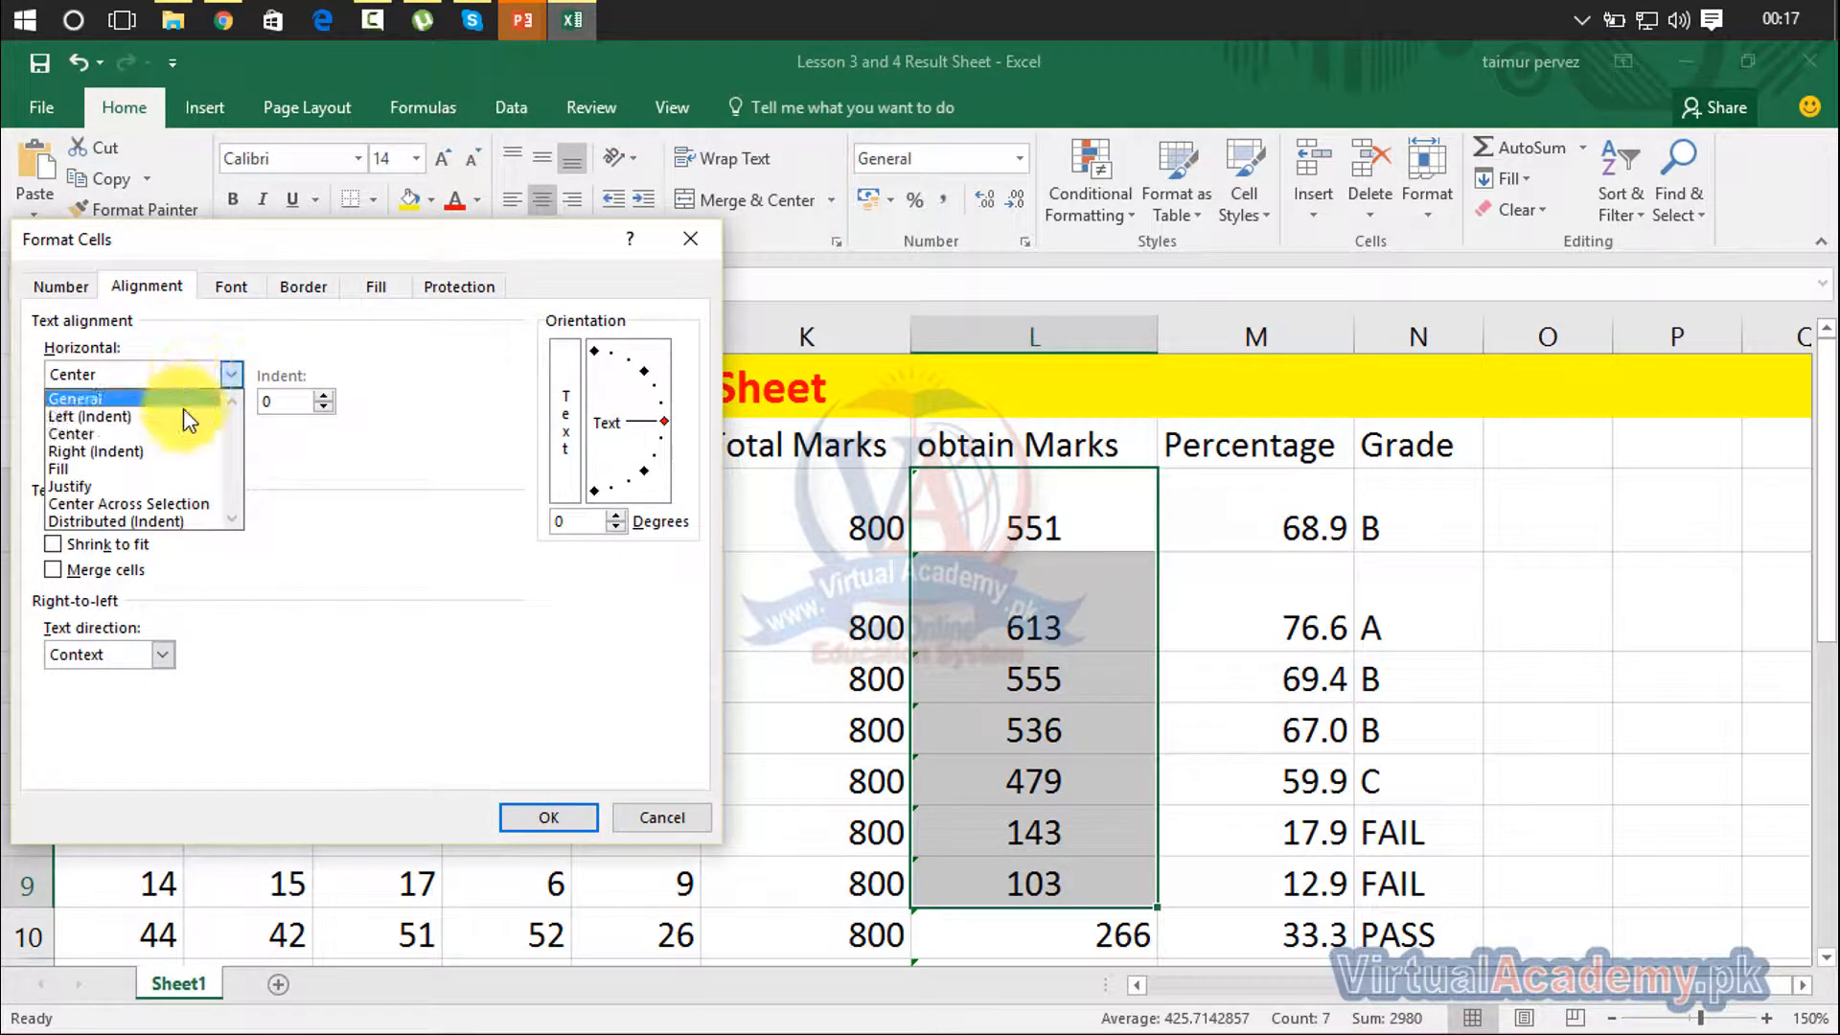
pyautogui.click(179, 451)
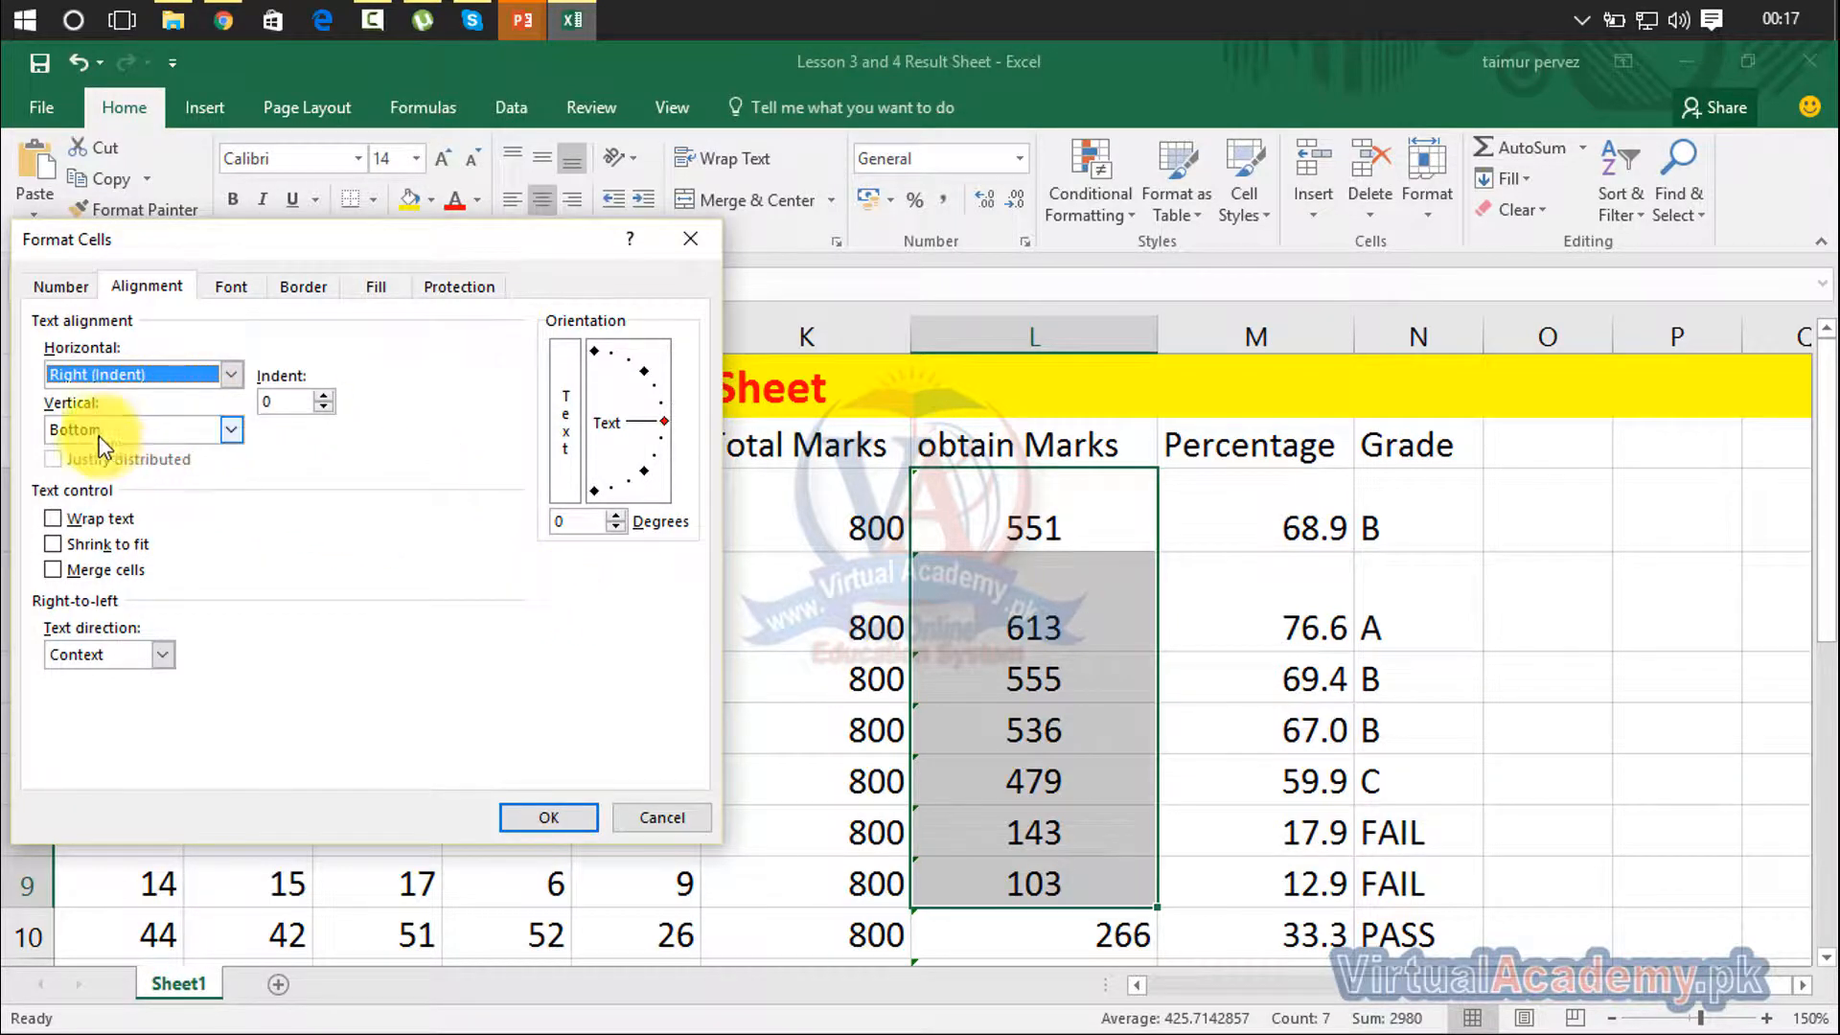
pyautogui.click(137, 427)
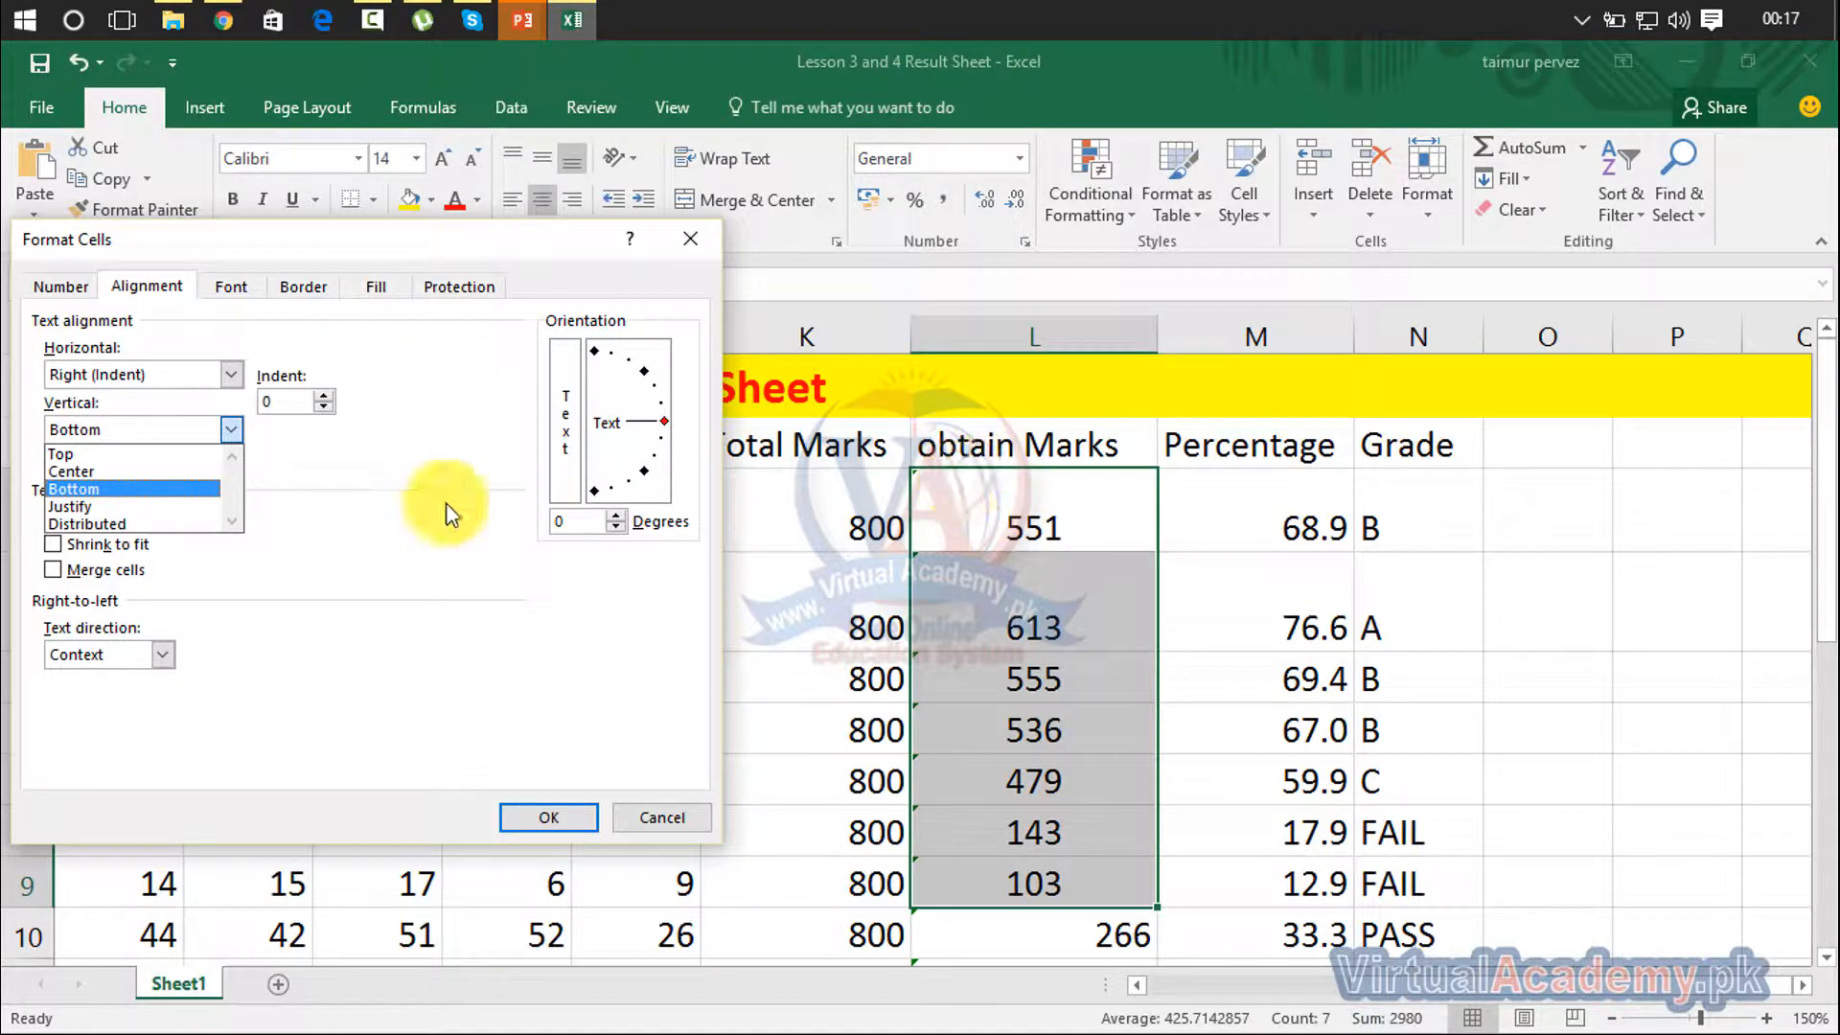
pyautogui.click(132, 455)
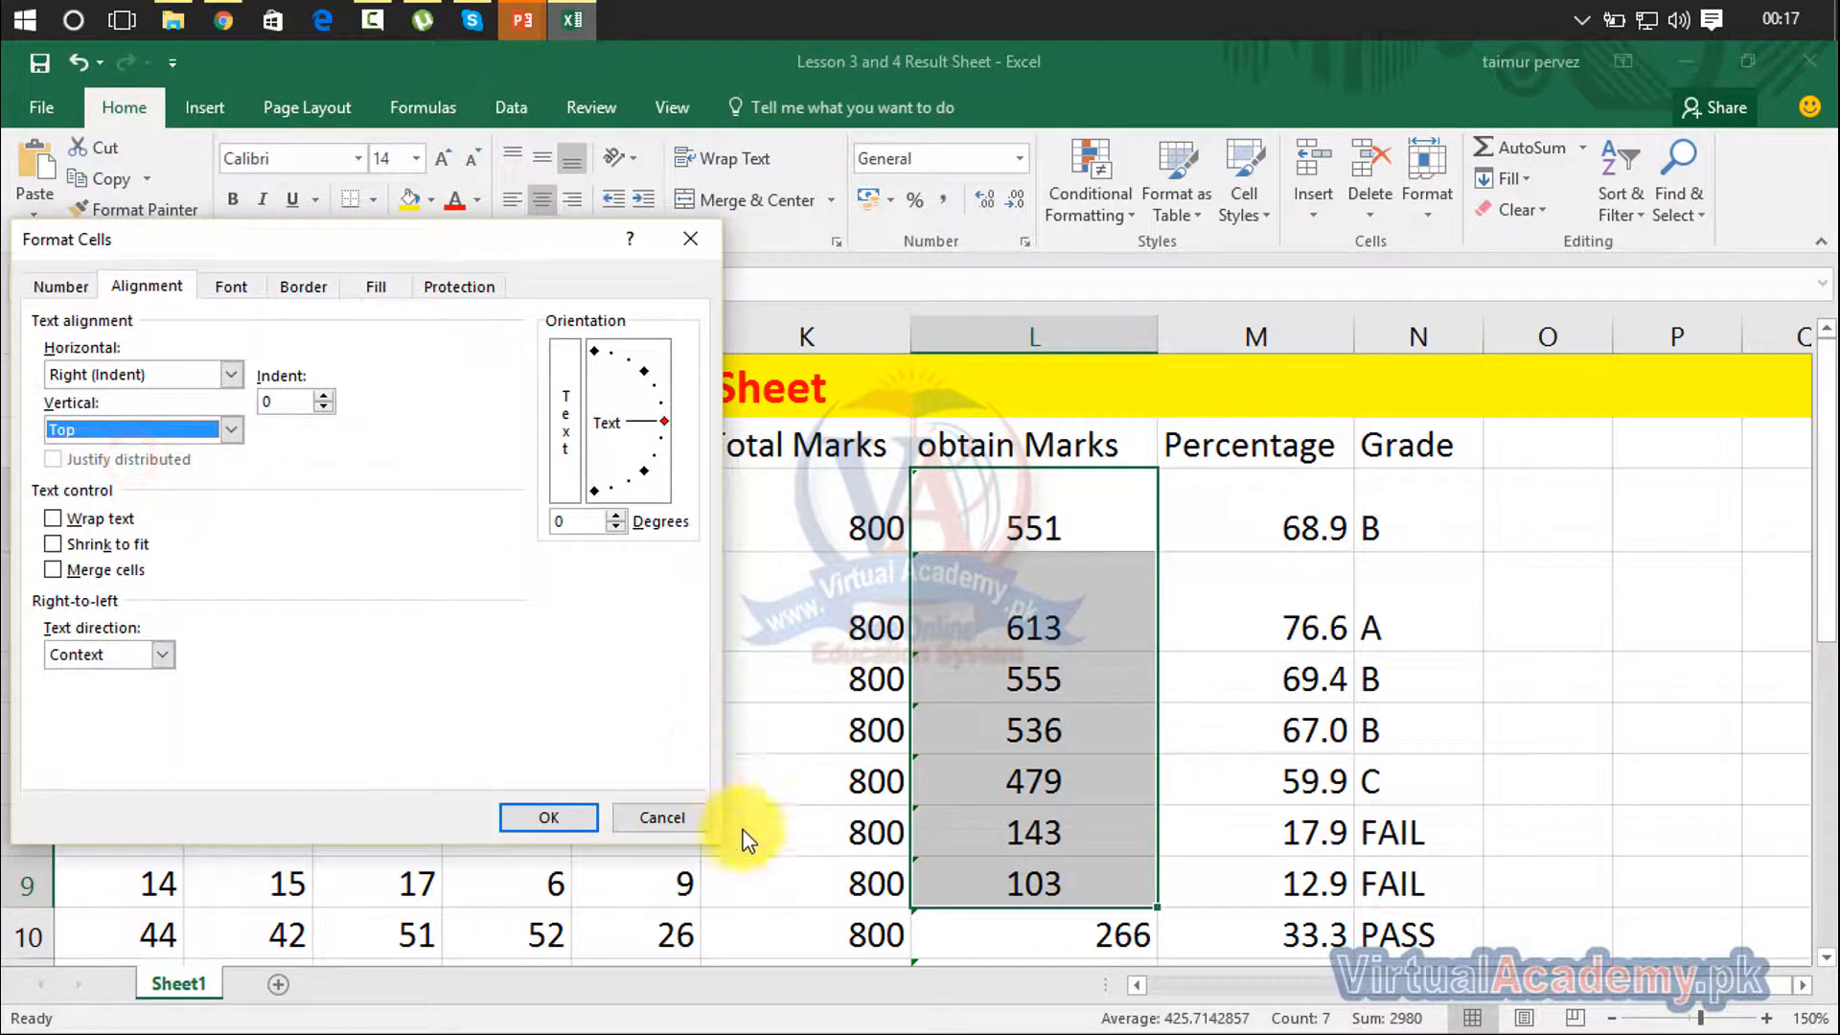
pyautogui.click(554, 817)
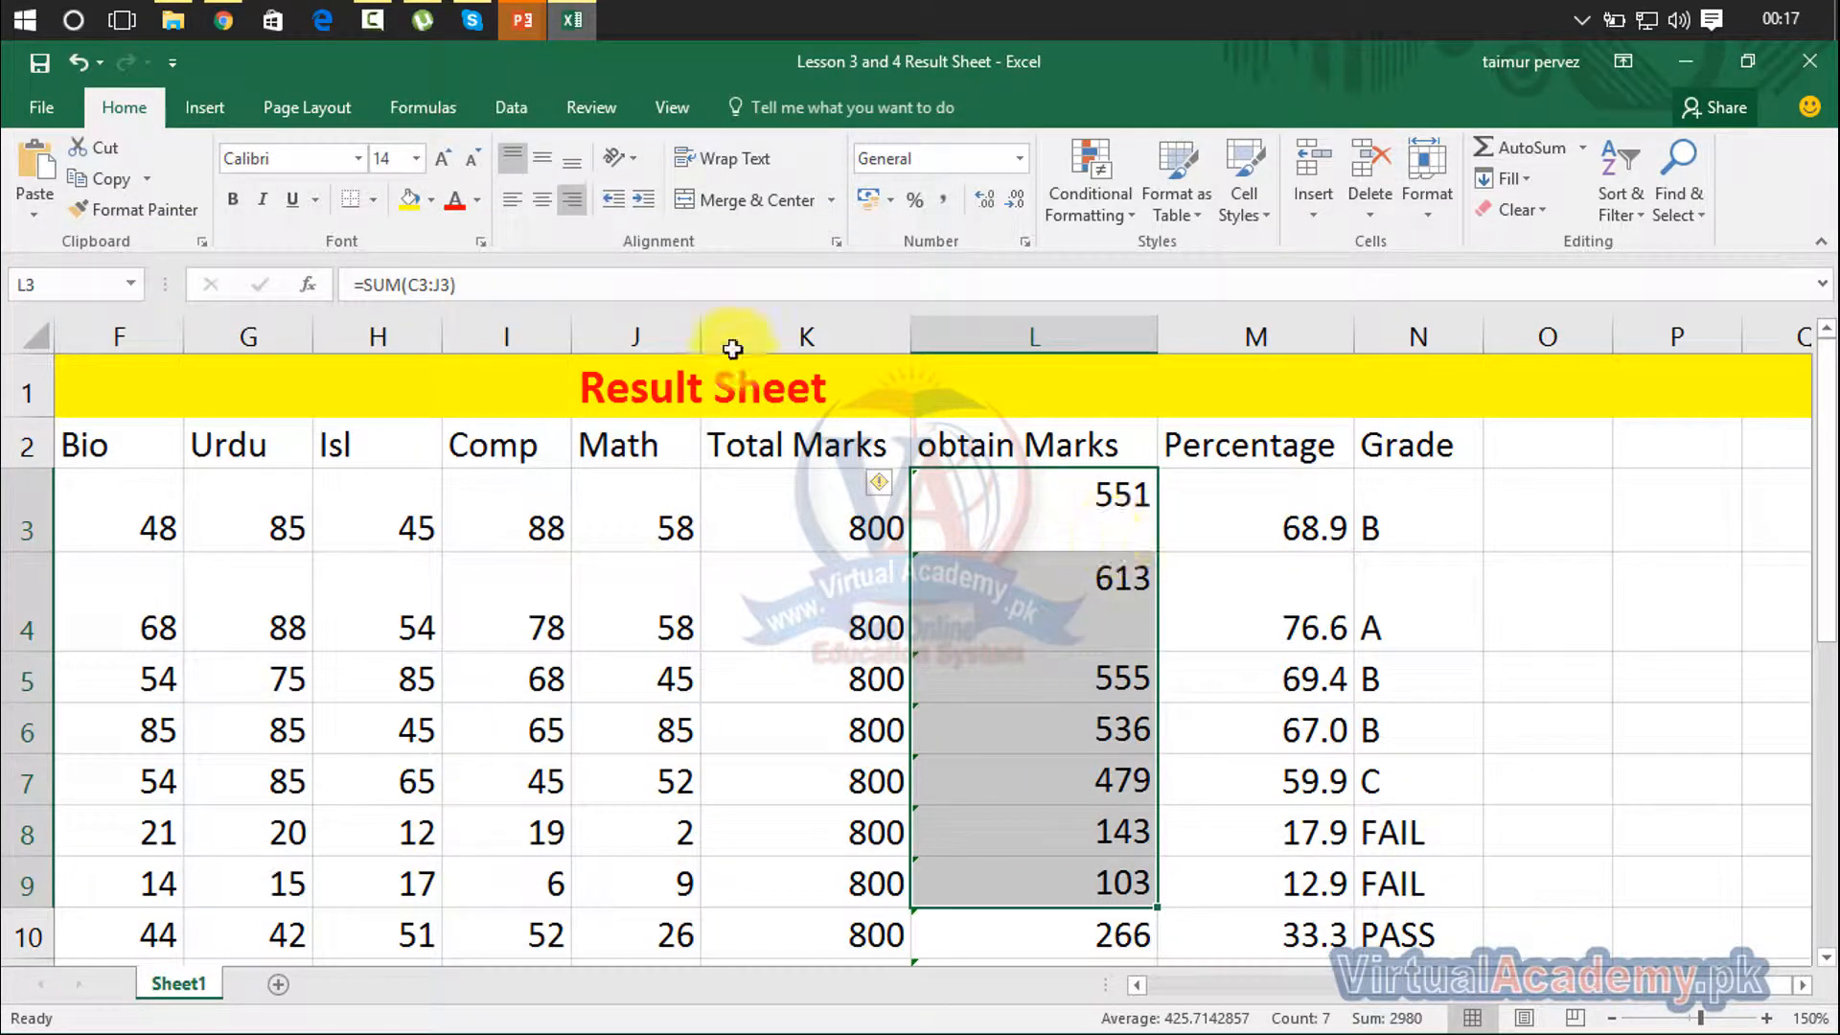
# Align the obtained marks in L3:L9 to the vertical middle and horizontal right, trying left and centre alignment first
pyautogui.click(548, 157)
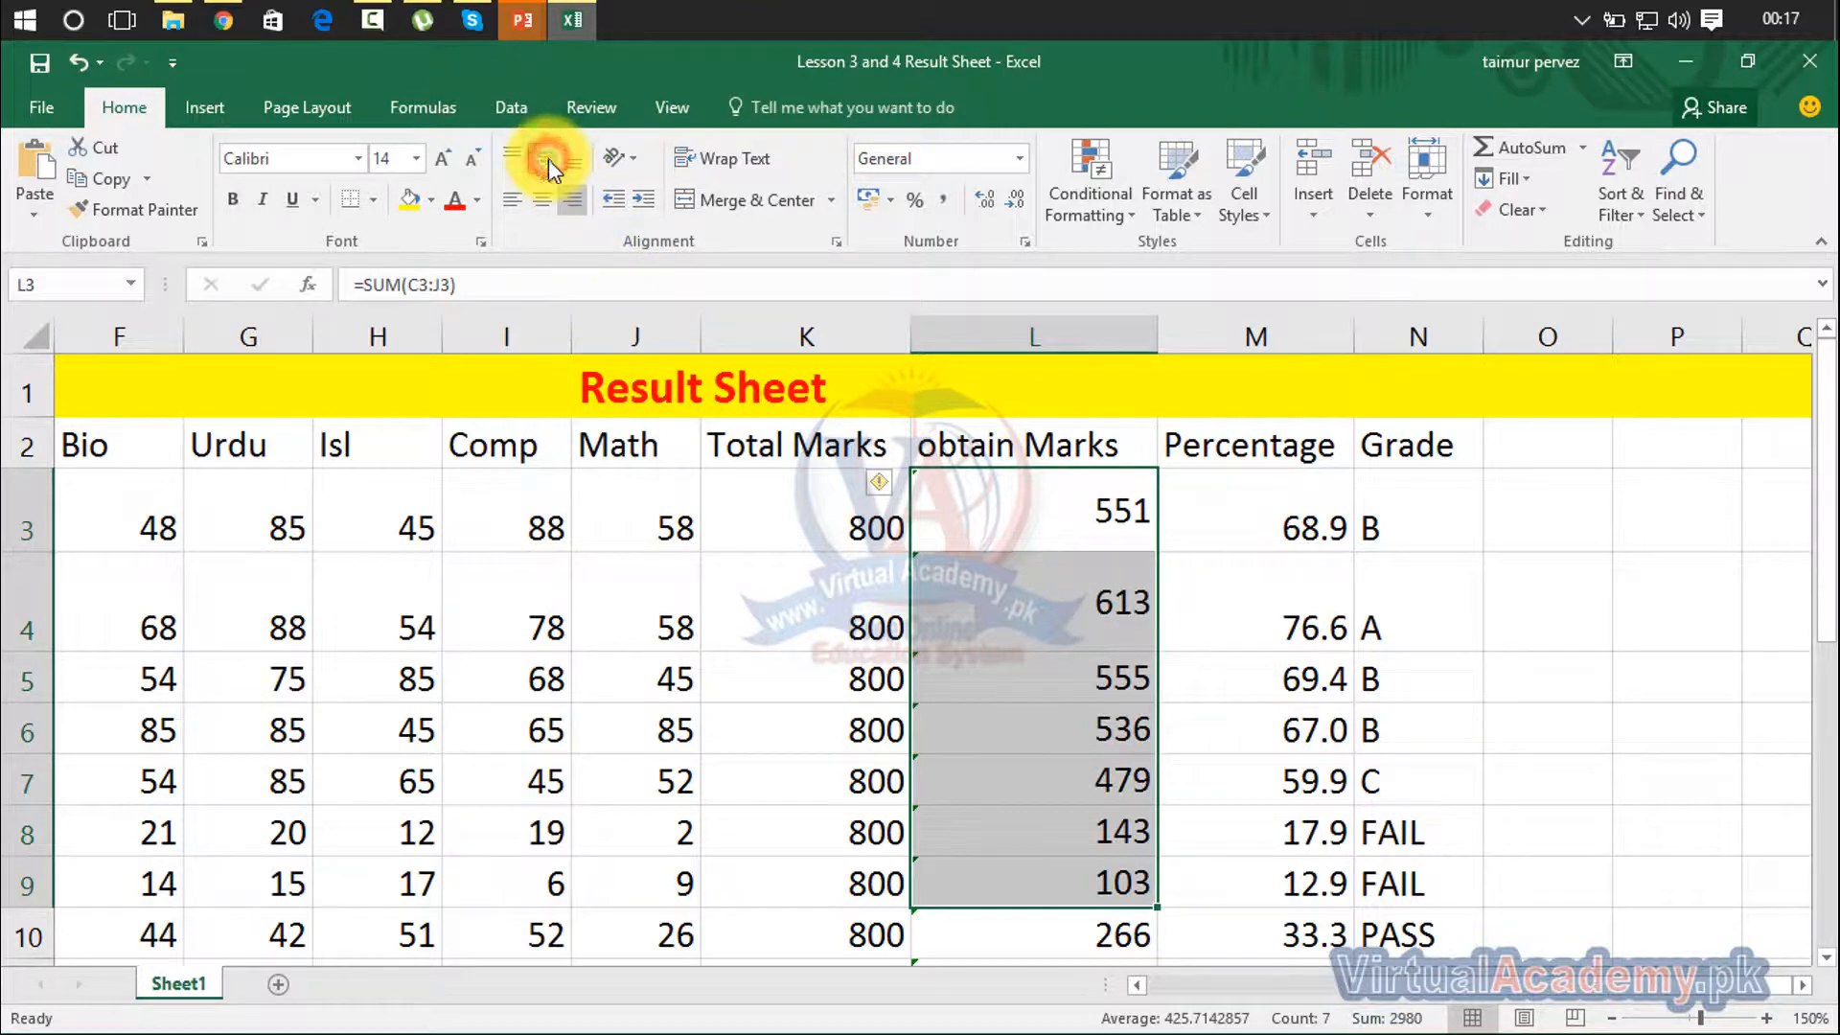
pyautogui.click(518, 198)
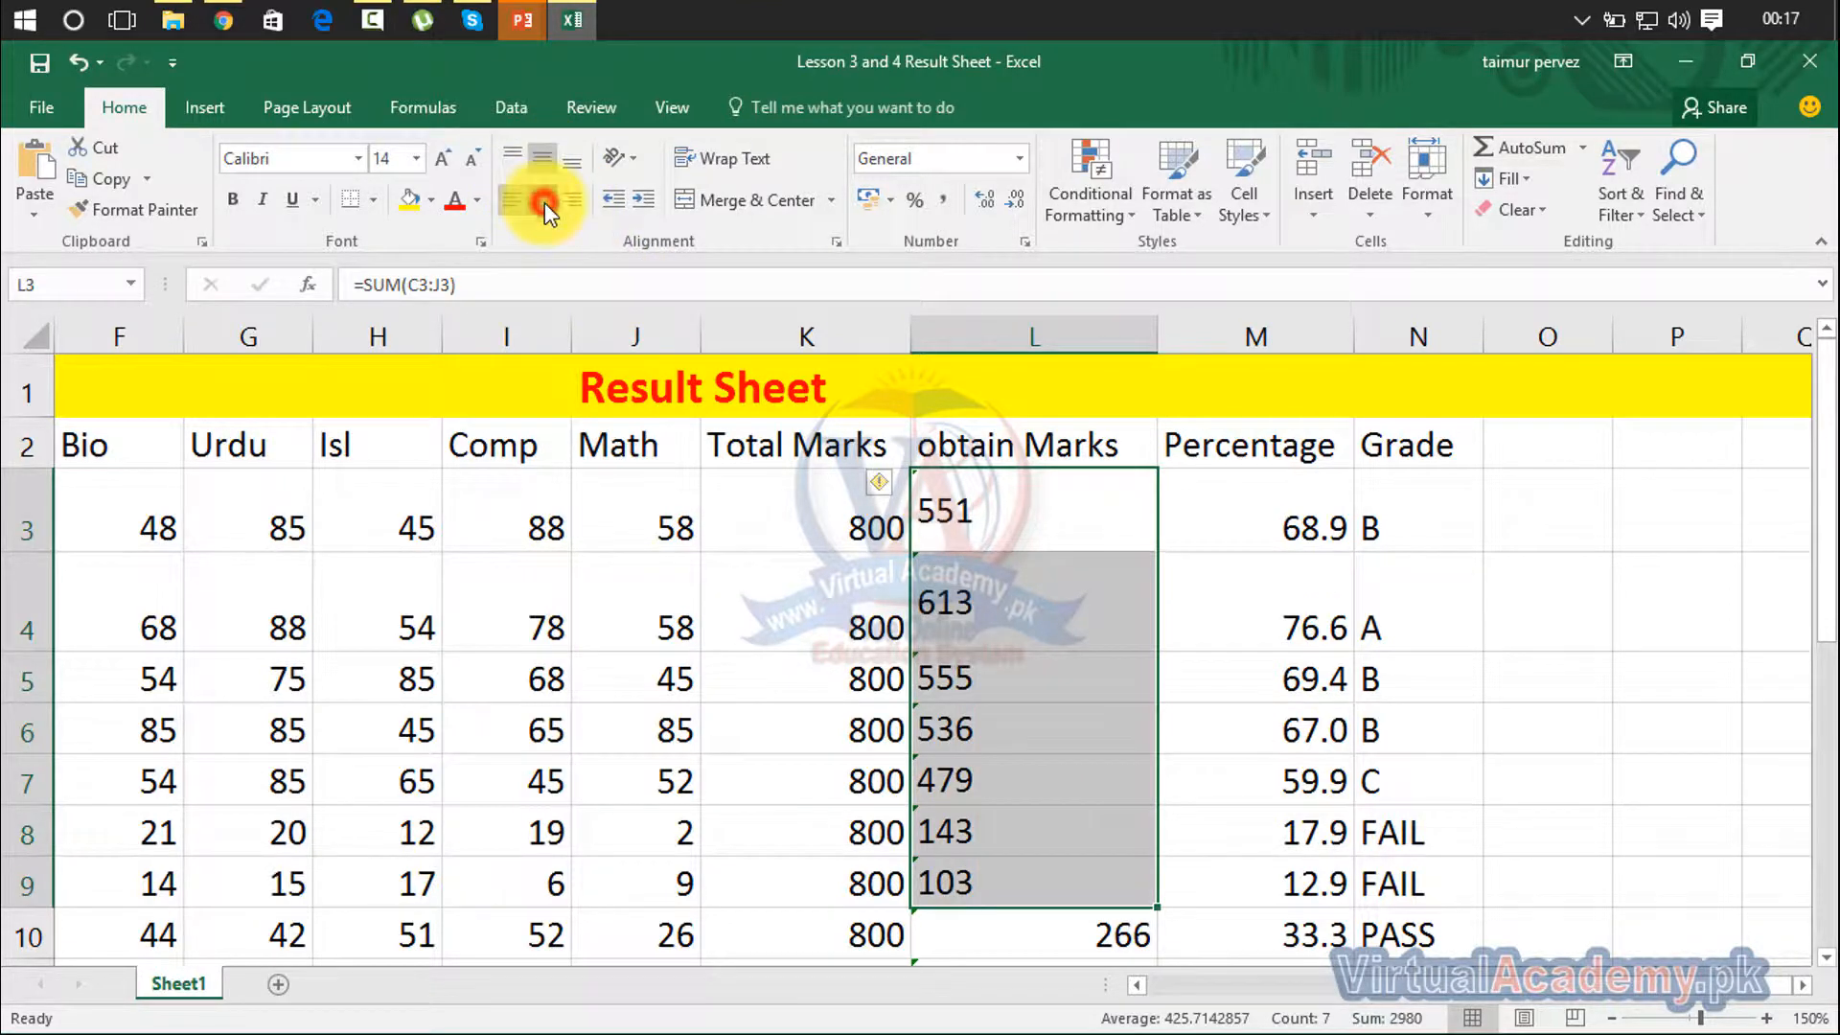
pyautogui.click(544, 203)
pyautogui.click(572, 201)
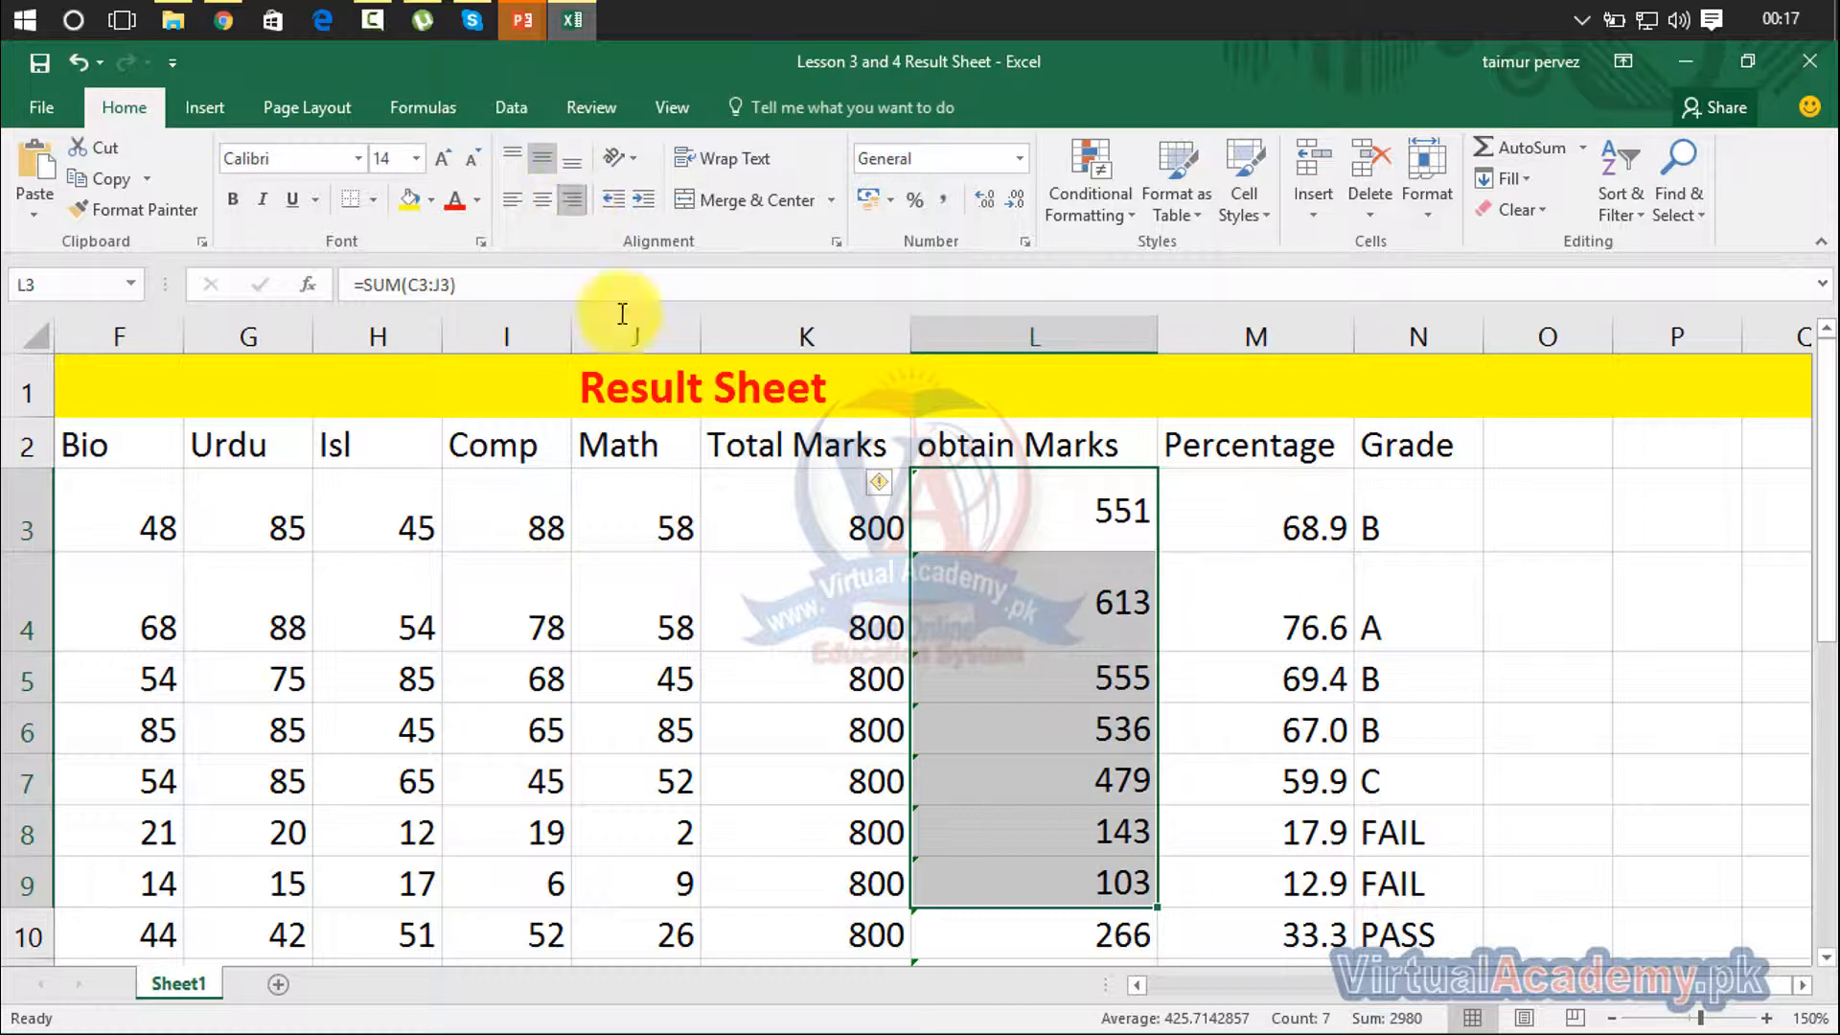
# Set the text direction of L3:L9 to Right-to-Left through the Format Cells alignment settings
pyautogui.click(623, 158)
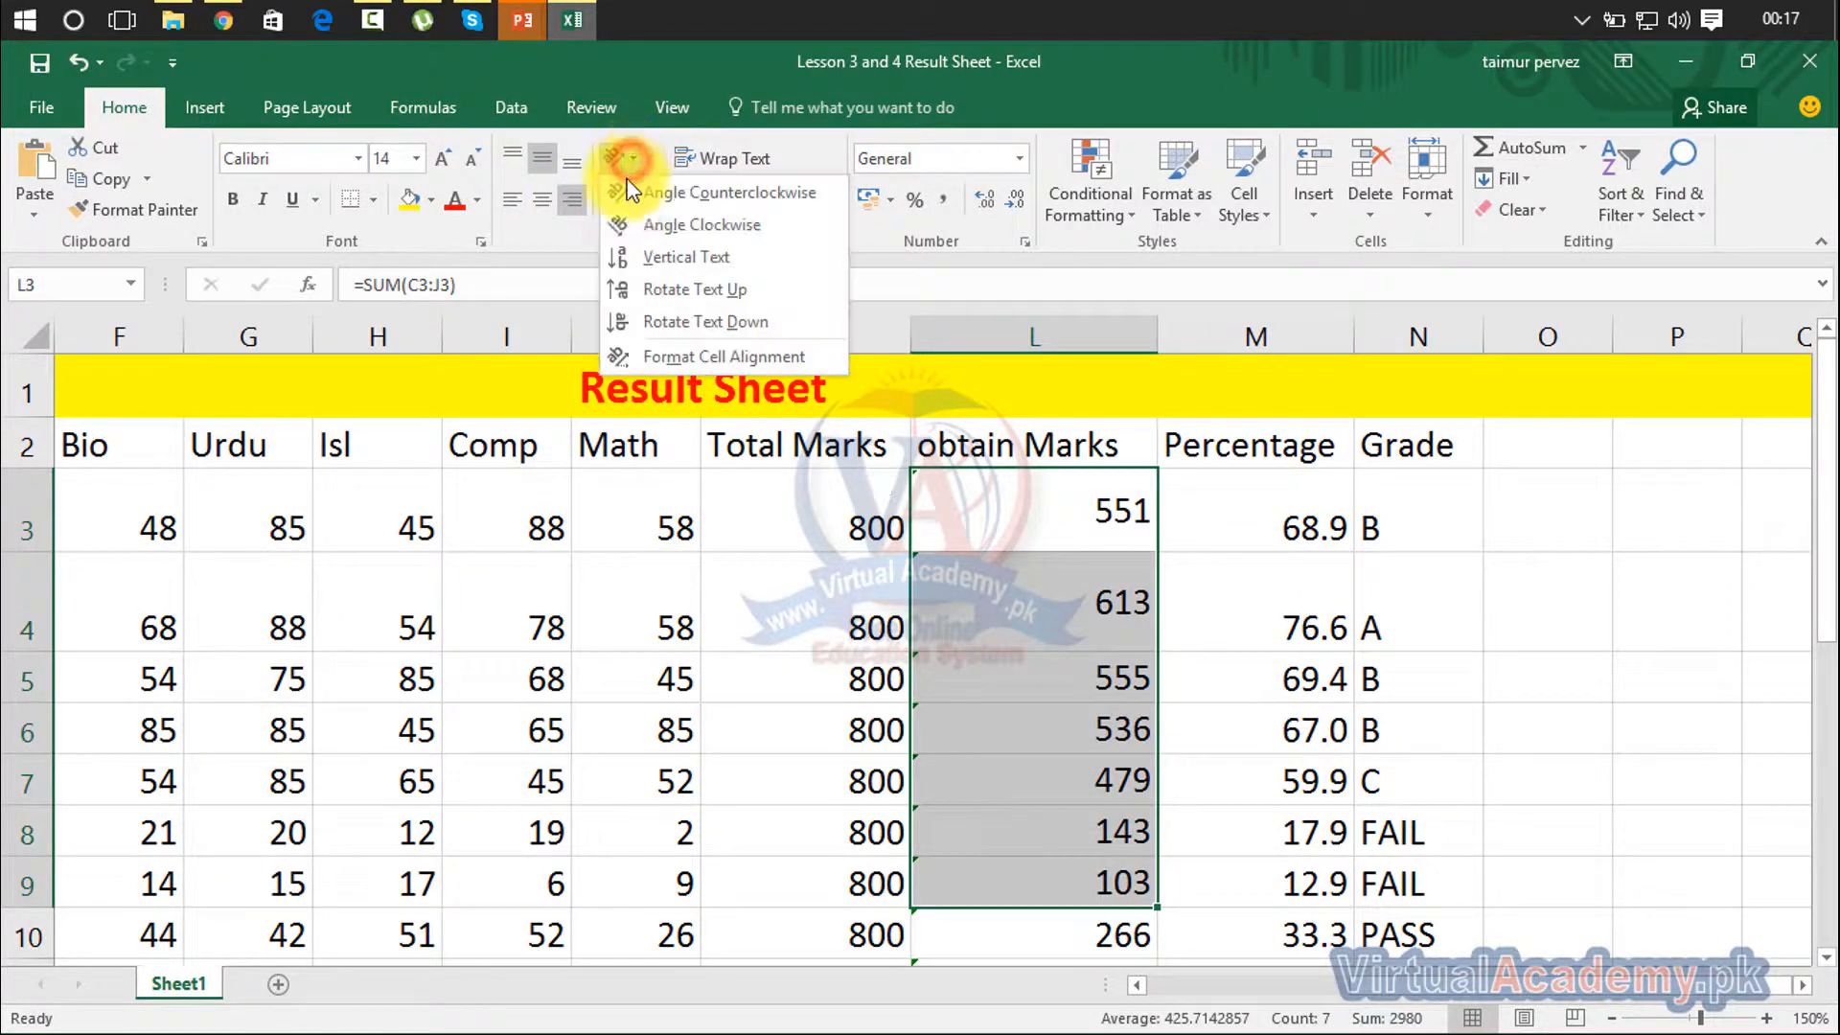
pyautogui.click(647, 354)
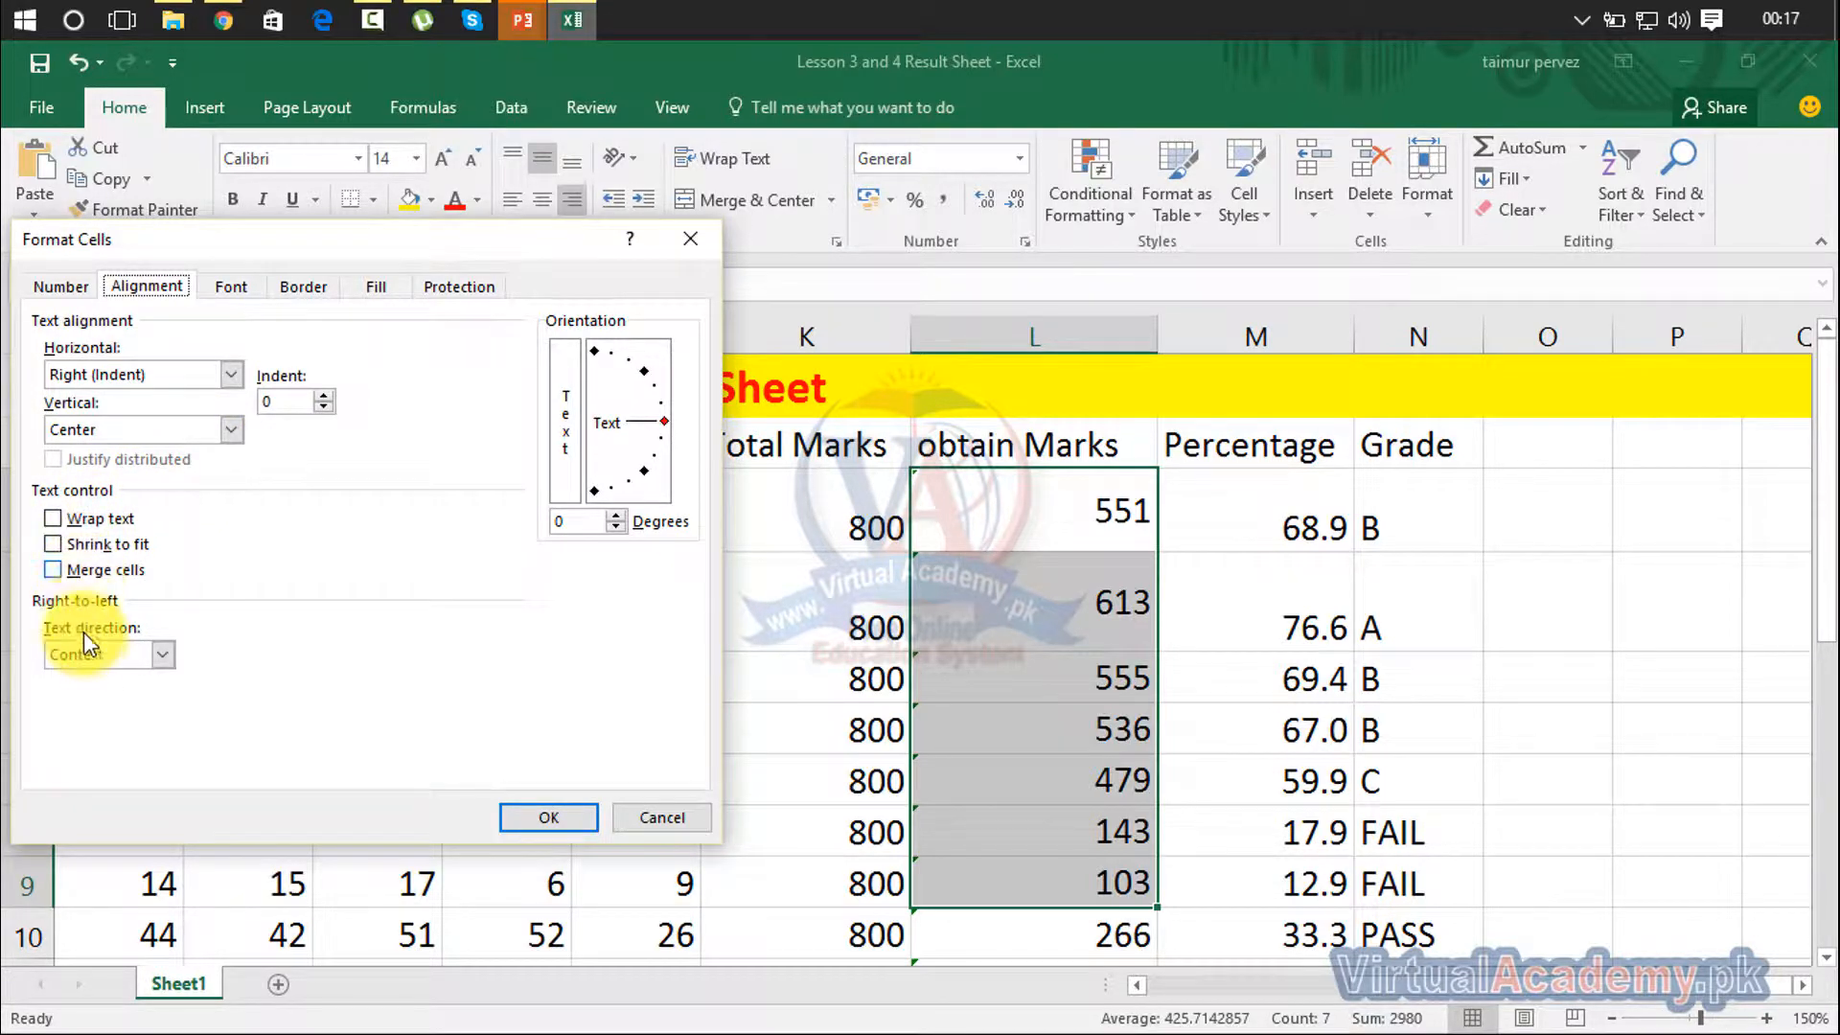
pyautogui.moveTo(336, 251); pyautogui.dragTo(223, 351)
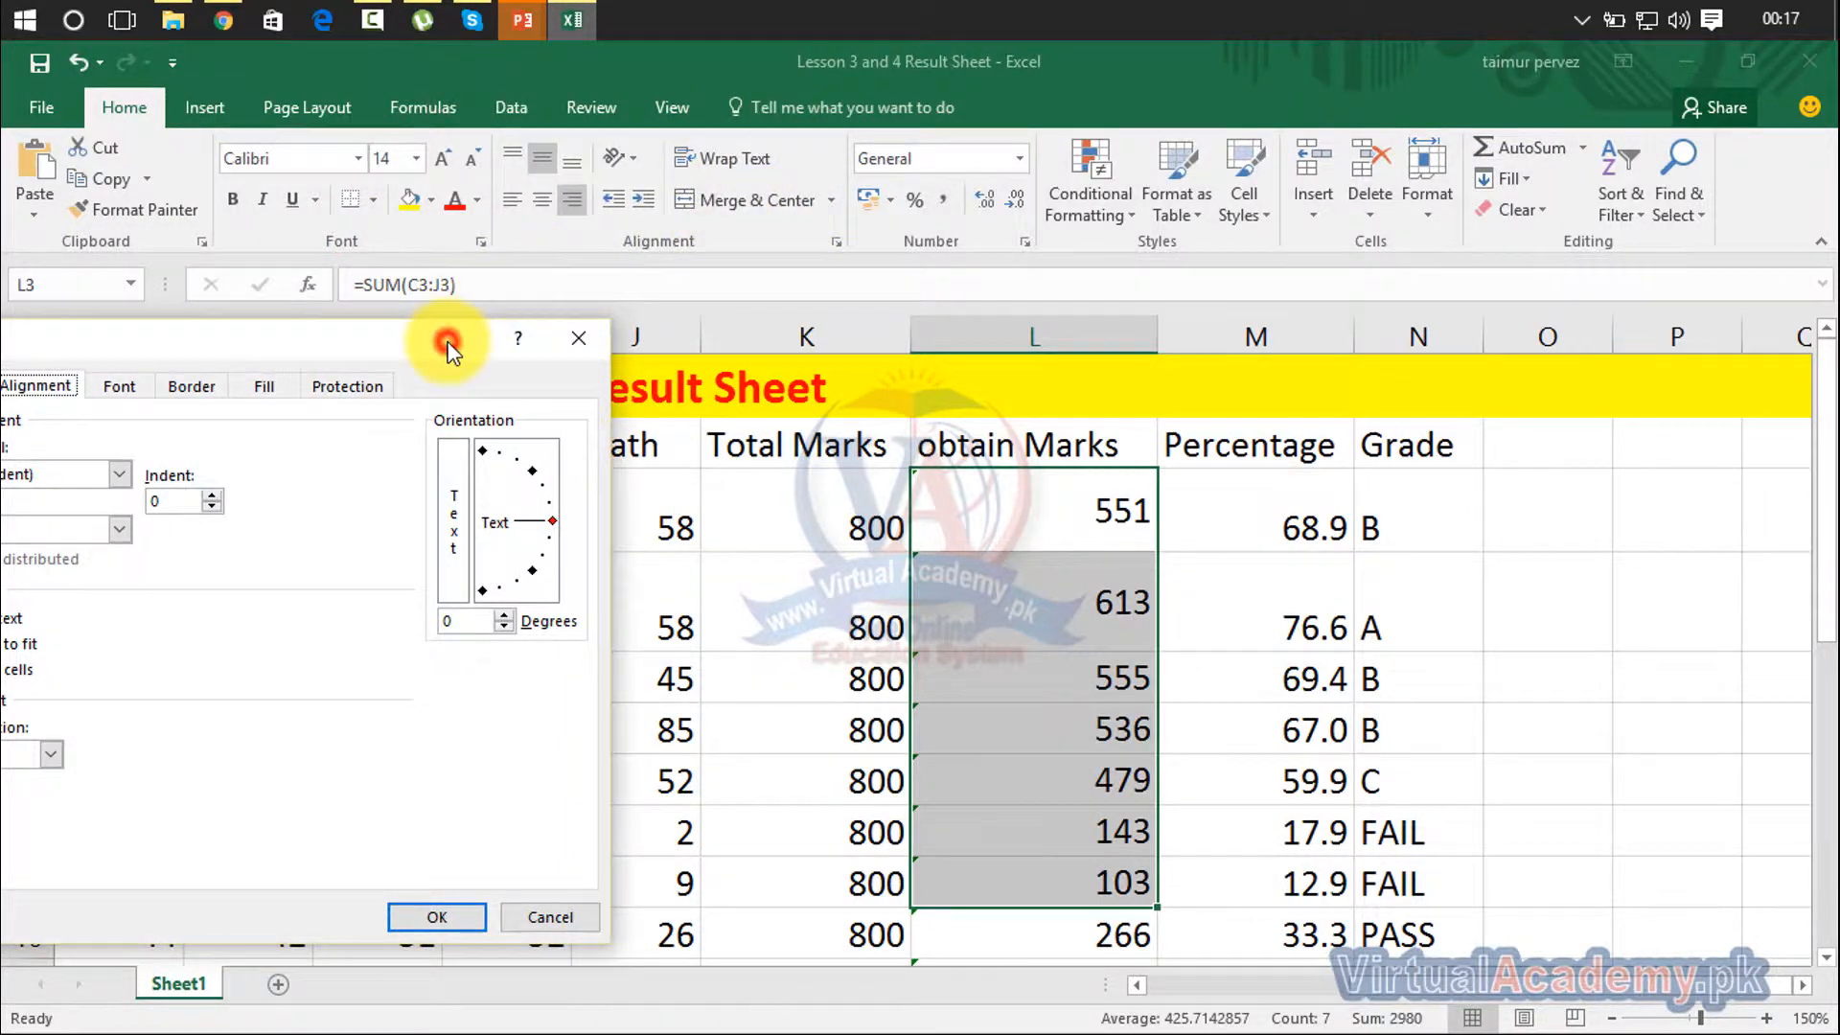
pyautogui.moveTo(464, 336); pyautogui.dragTo(738, 297)
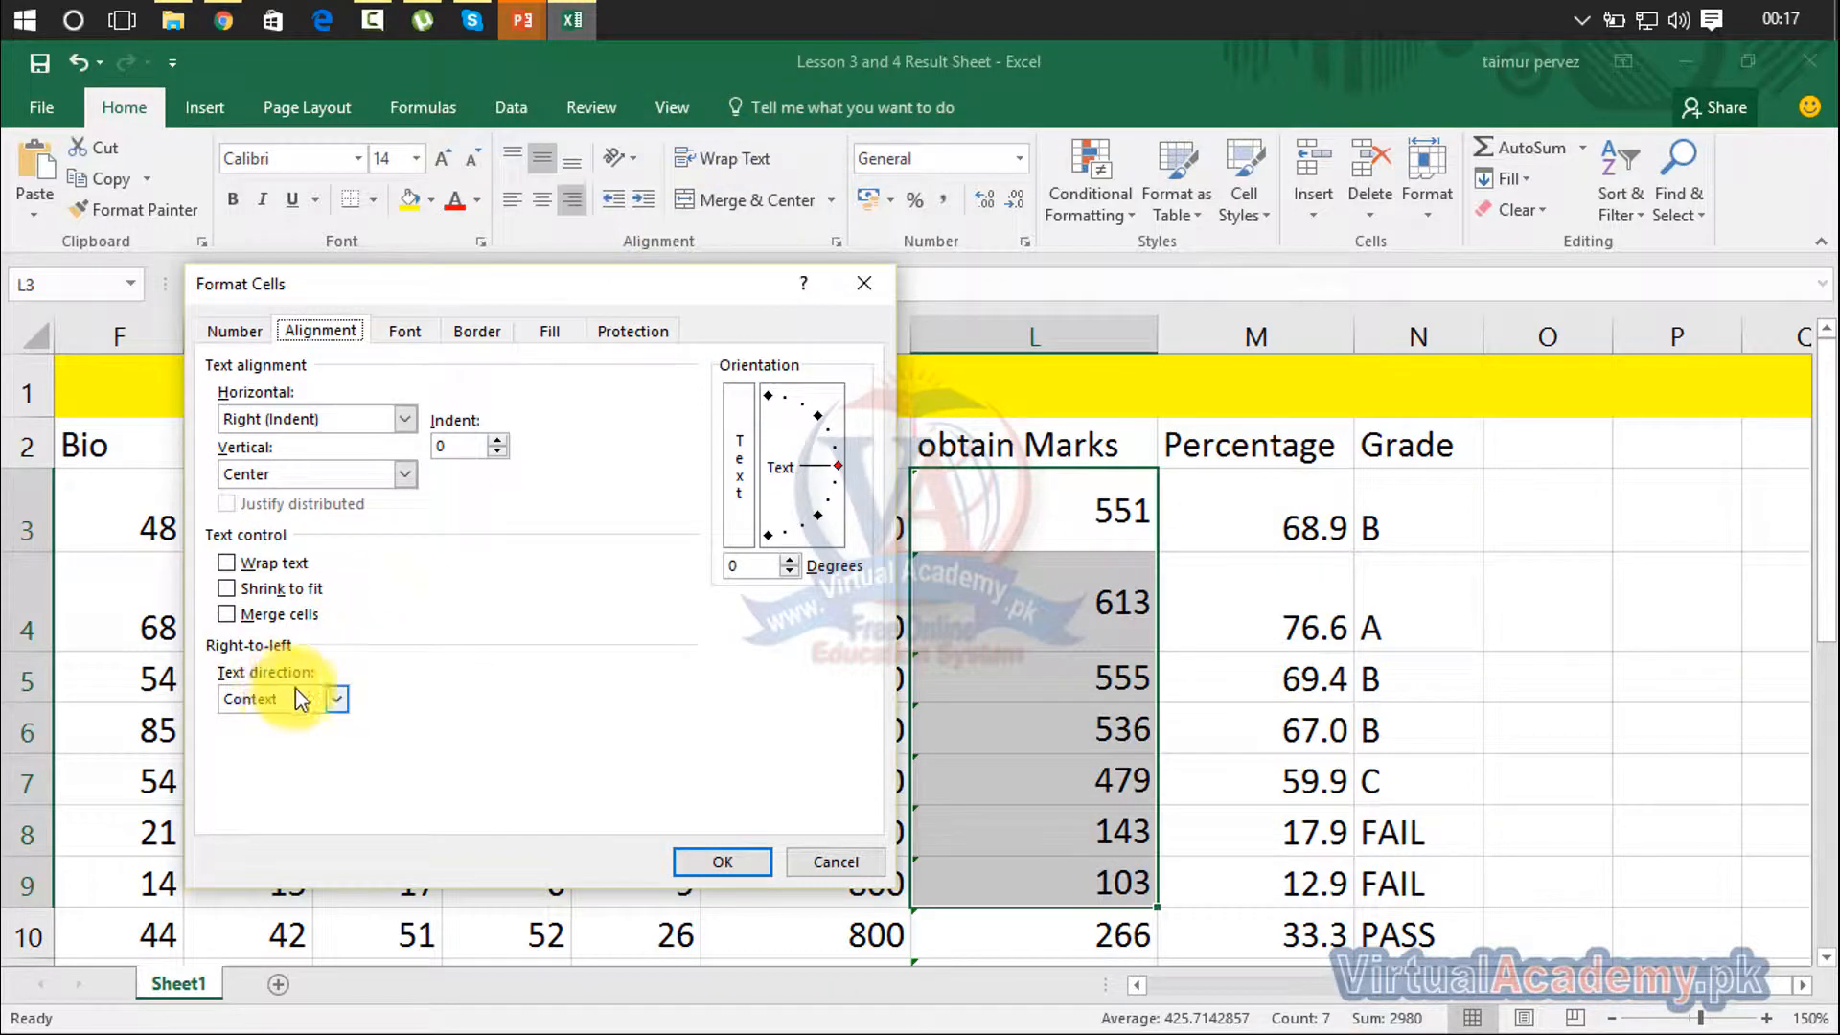
pyautogui.click(337, 698)
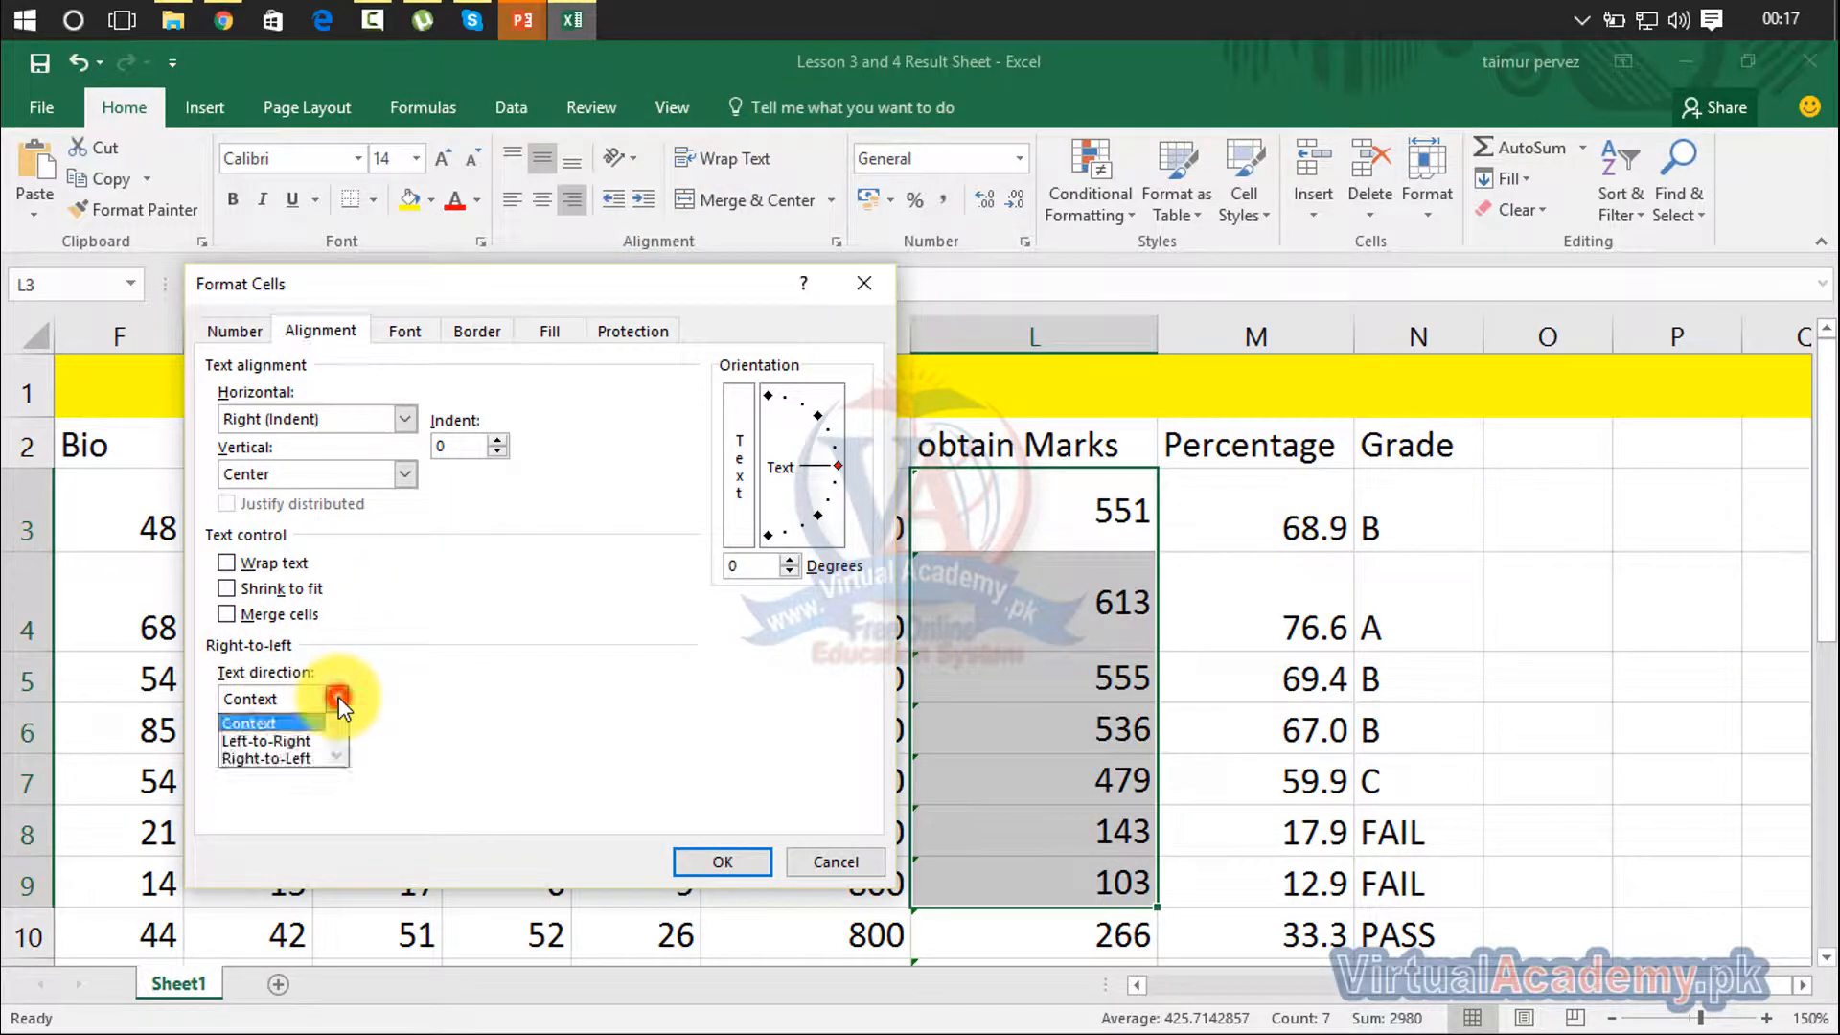
pyautogui.click(300, 759)
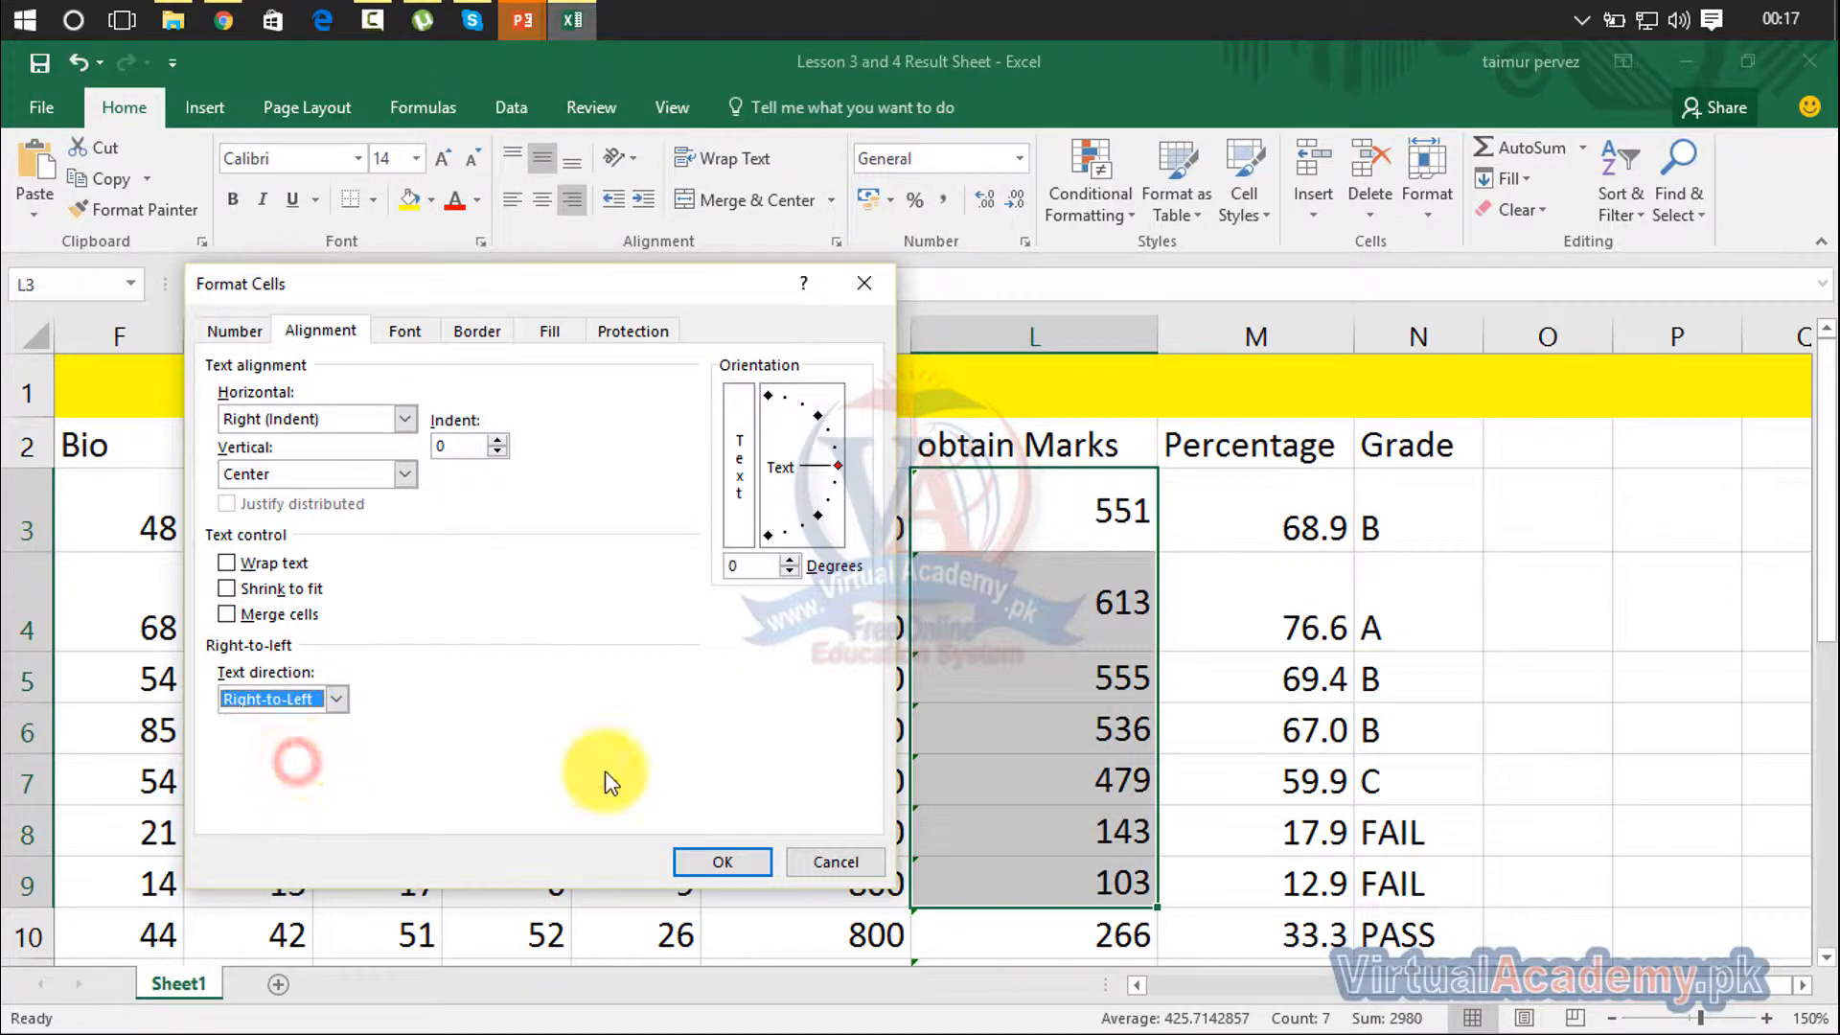
pyautogui.click(704, 862)
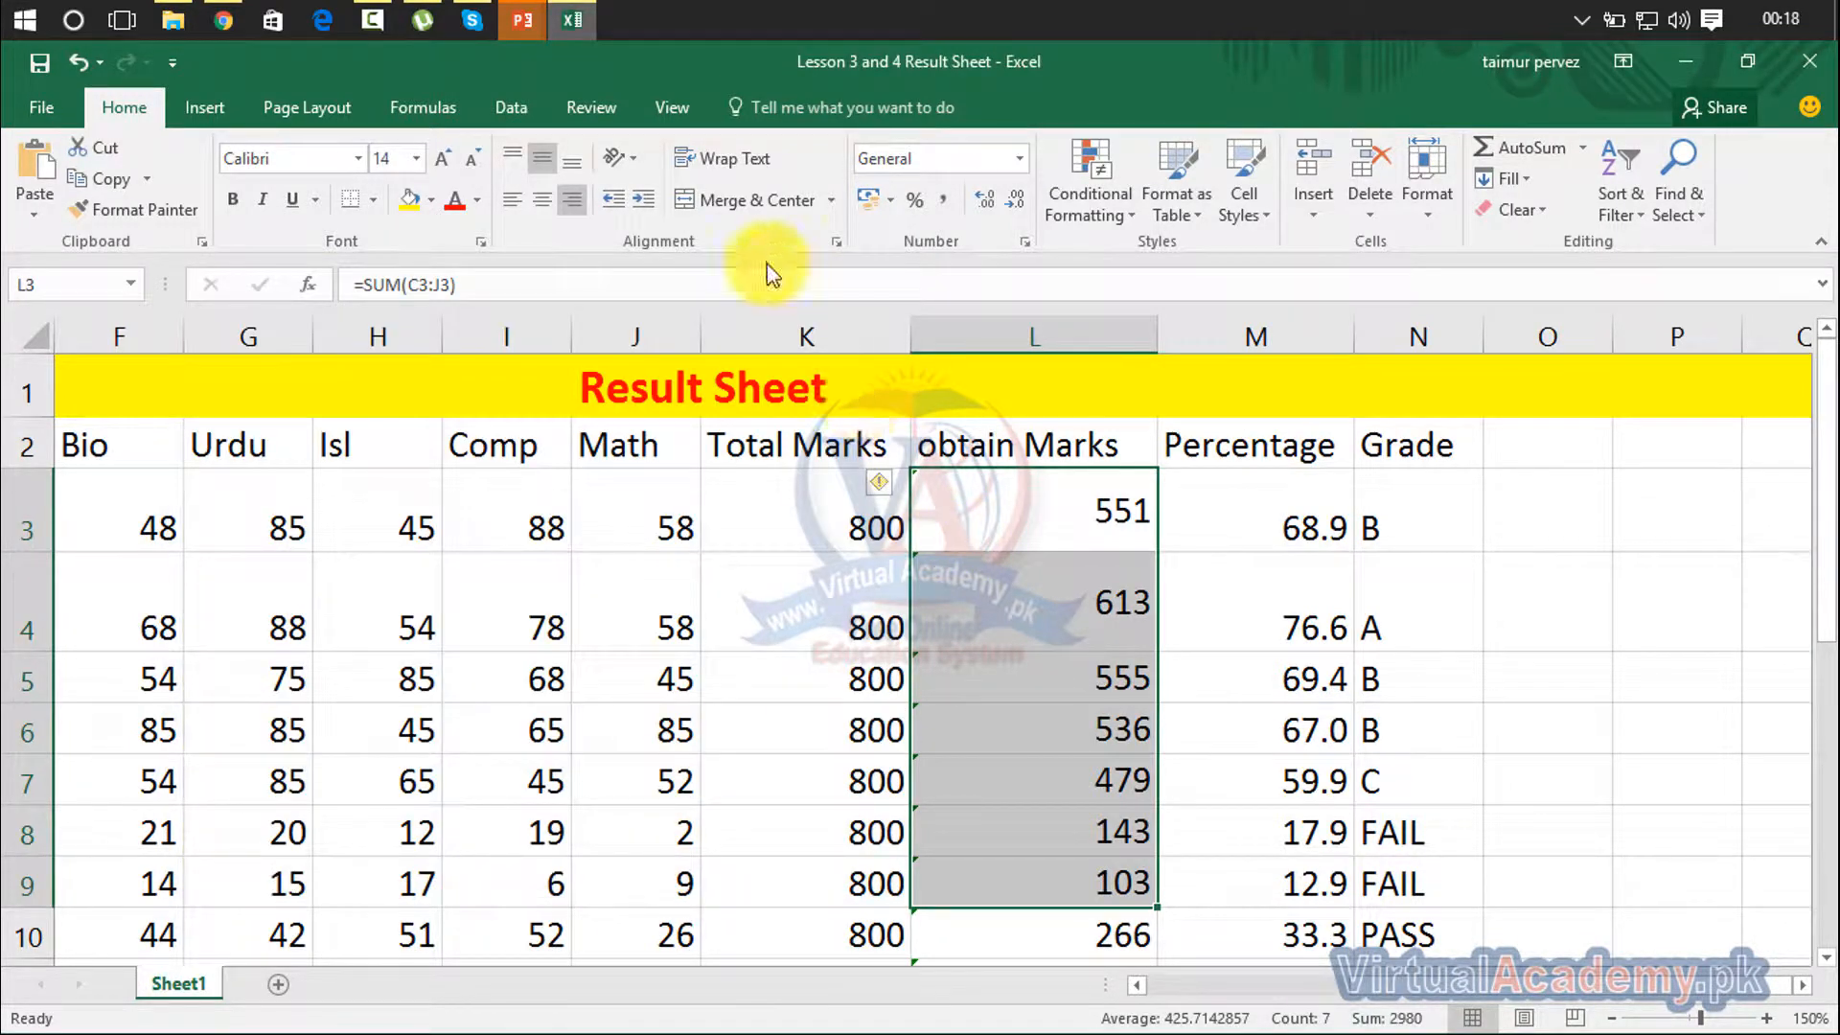
# Set the text direction of L3:L9 to Left-to-Right through the Format Cells alignment settings
pyautogui.click(630, 163)
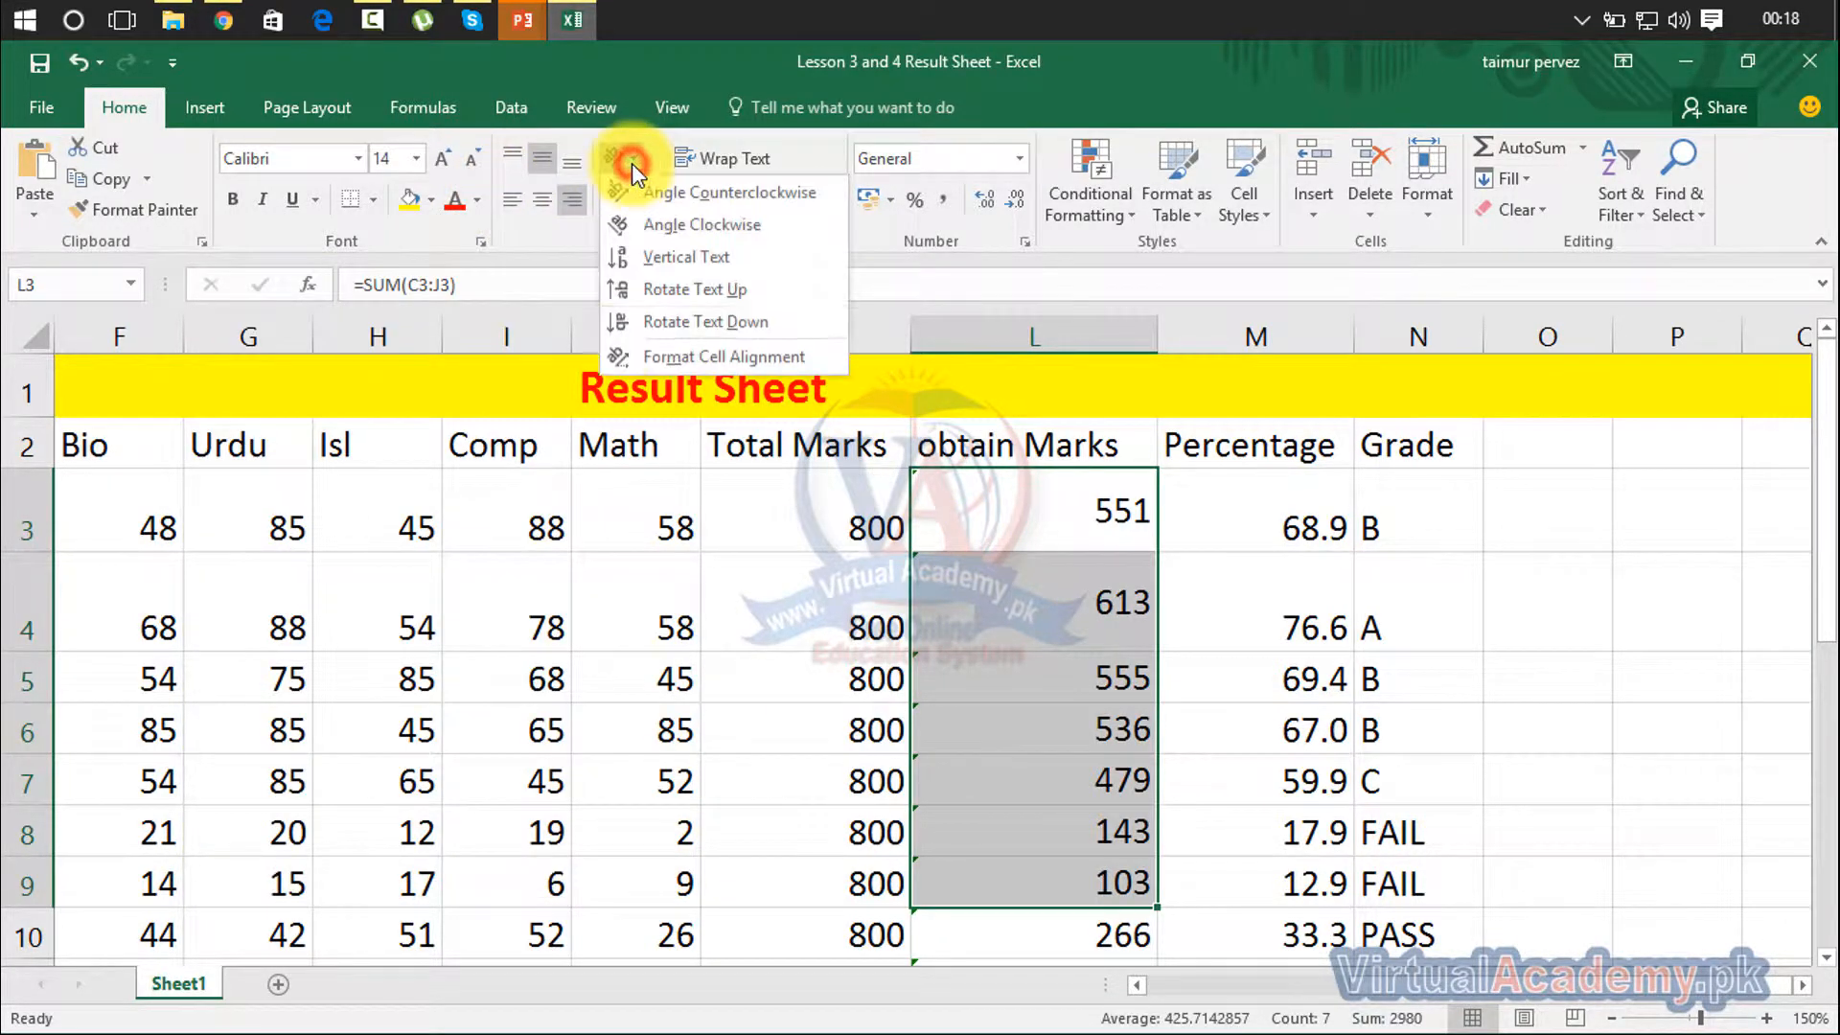
pyautogui.click(612, 358)
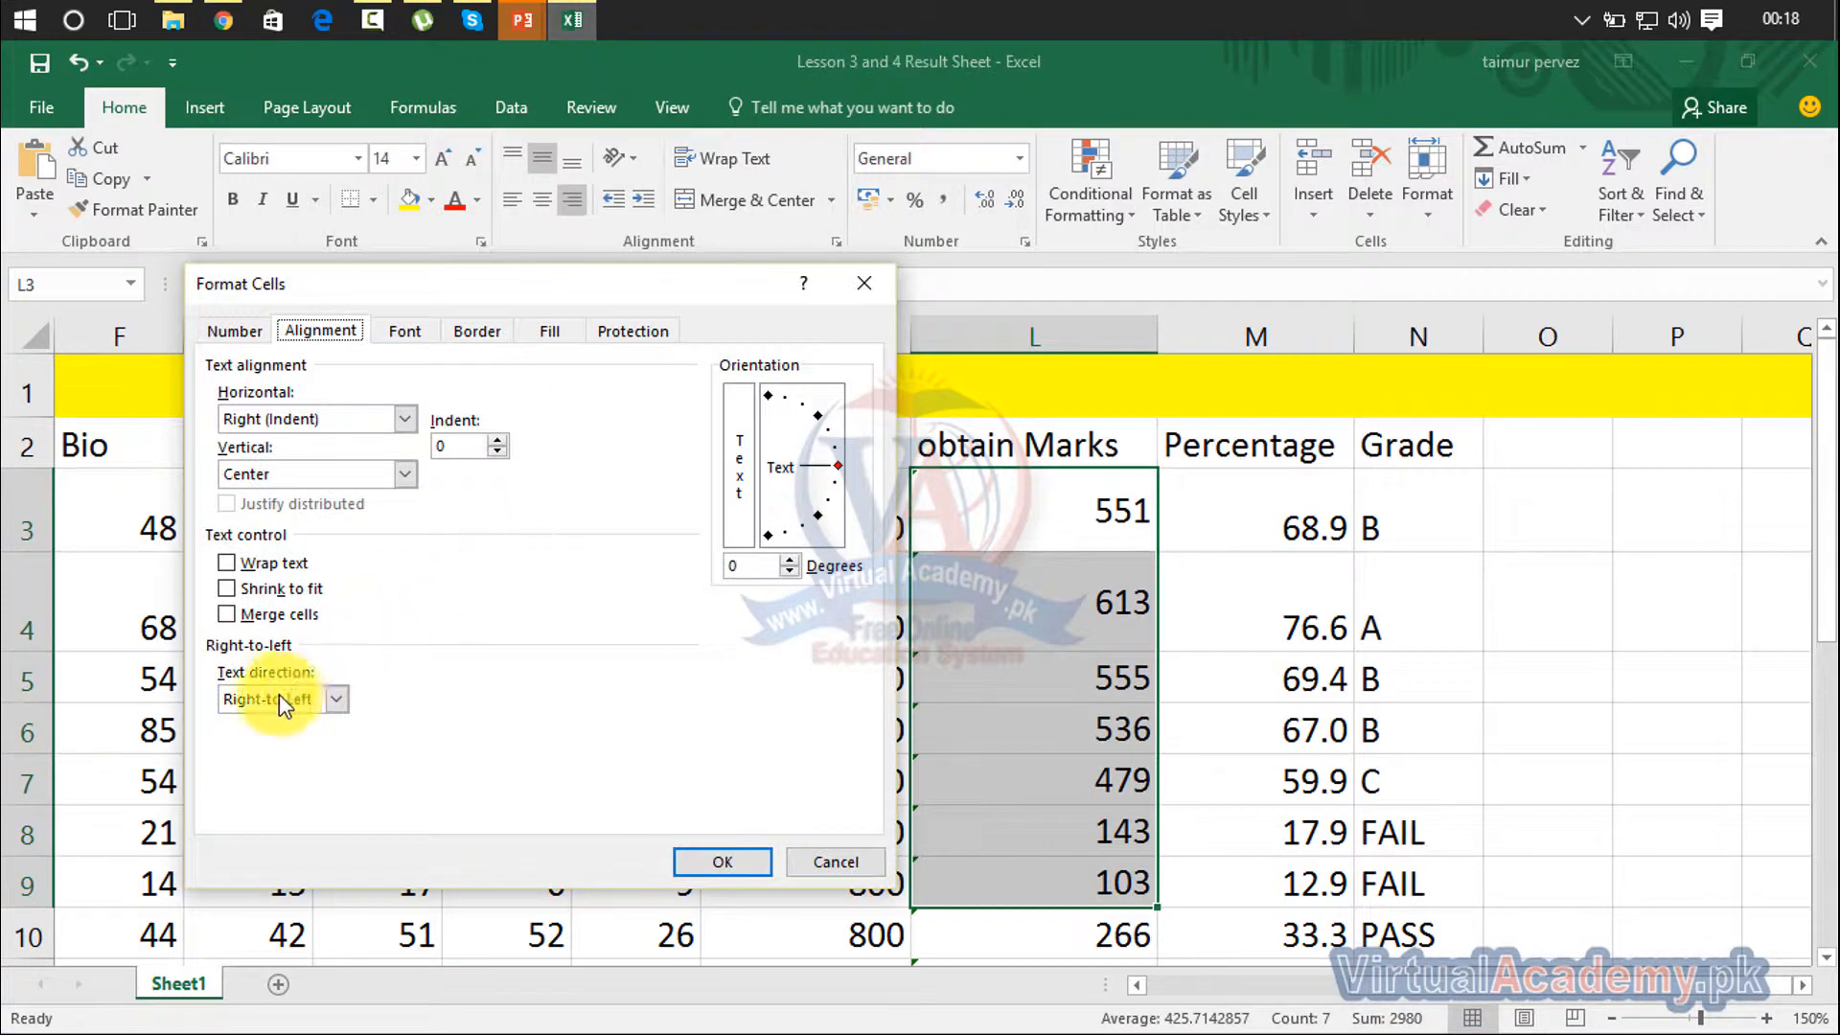
pyautogui.click(277, 697)
pyautogui.click(266, 741)
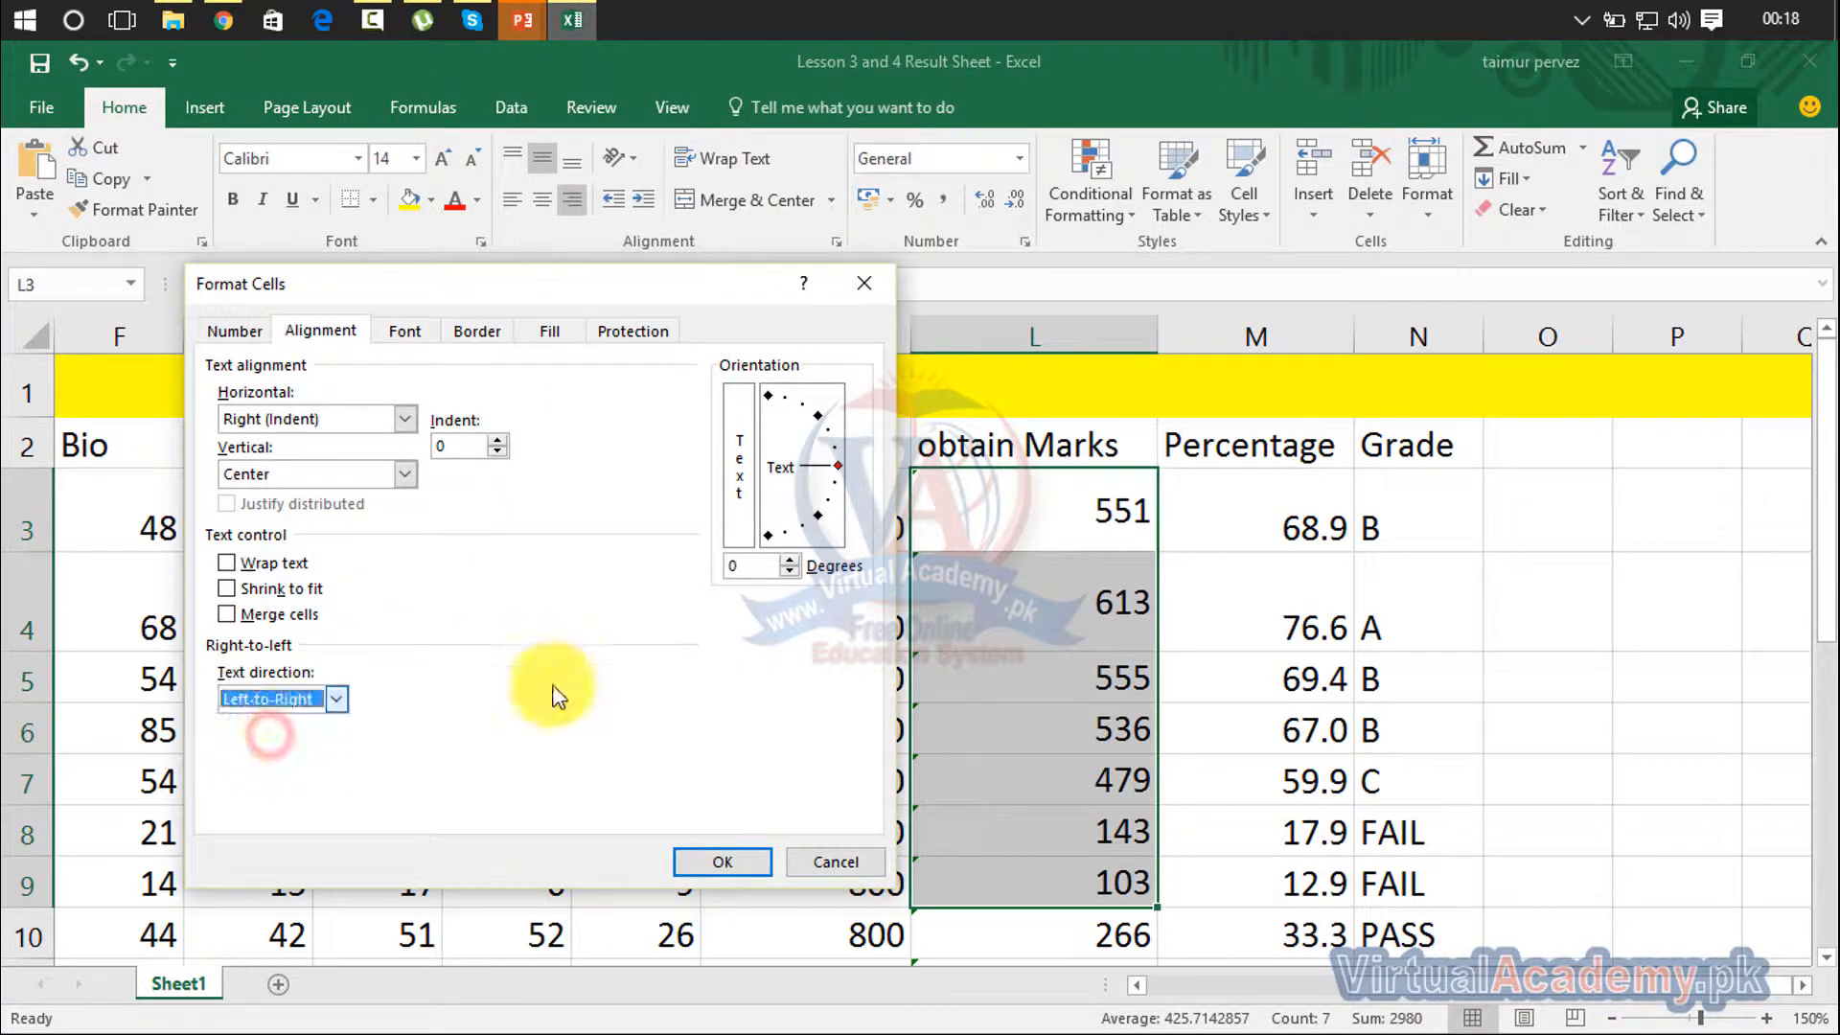
pyautogui.click(719, 865)
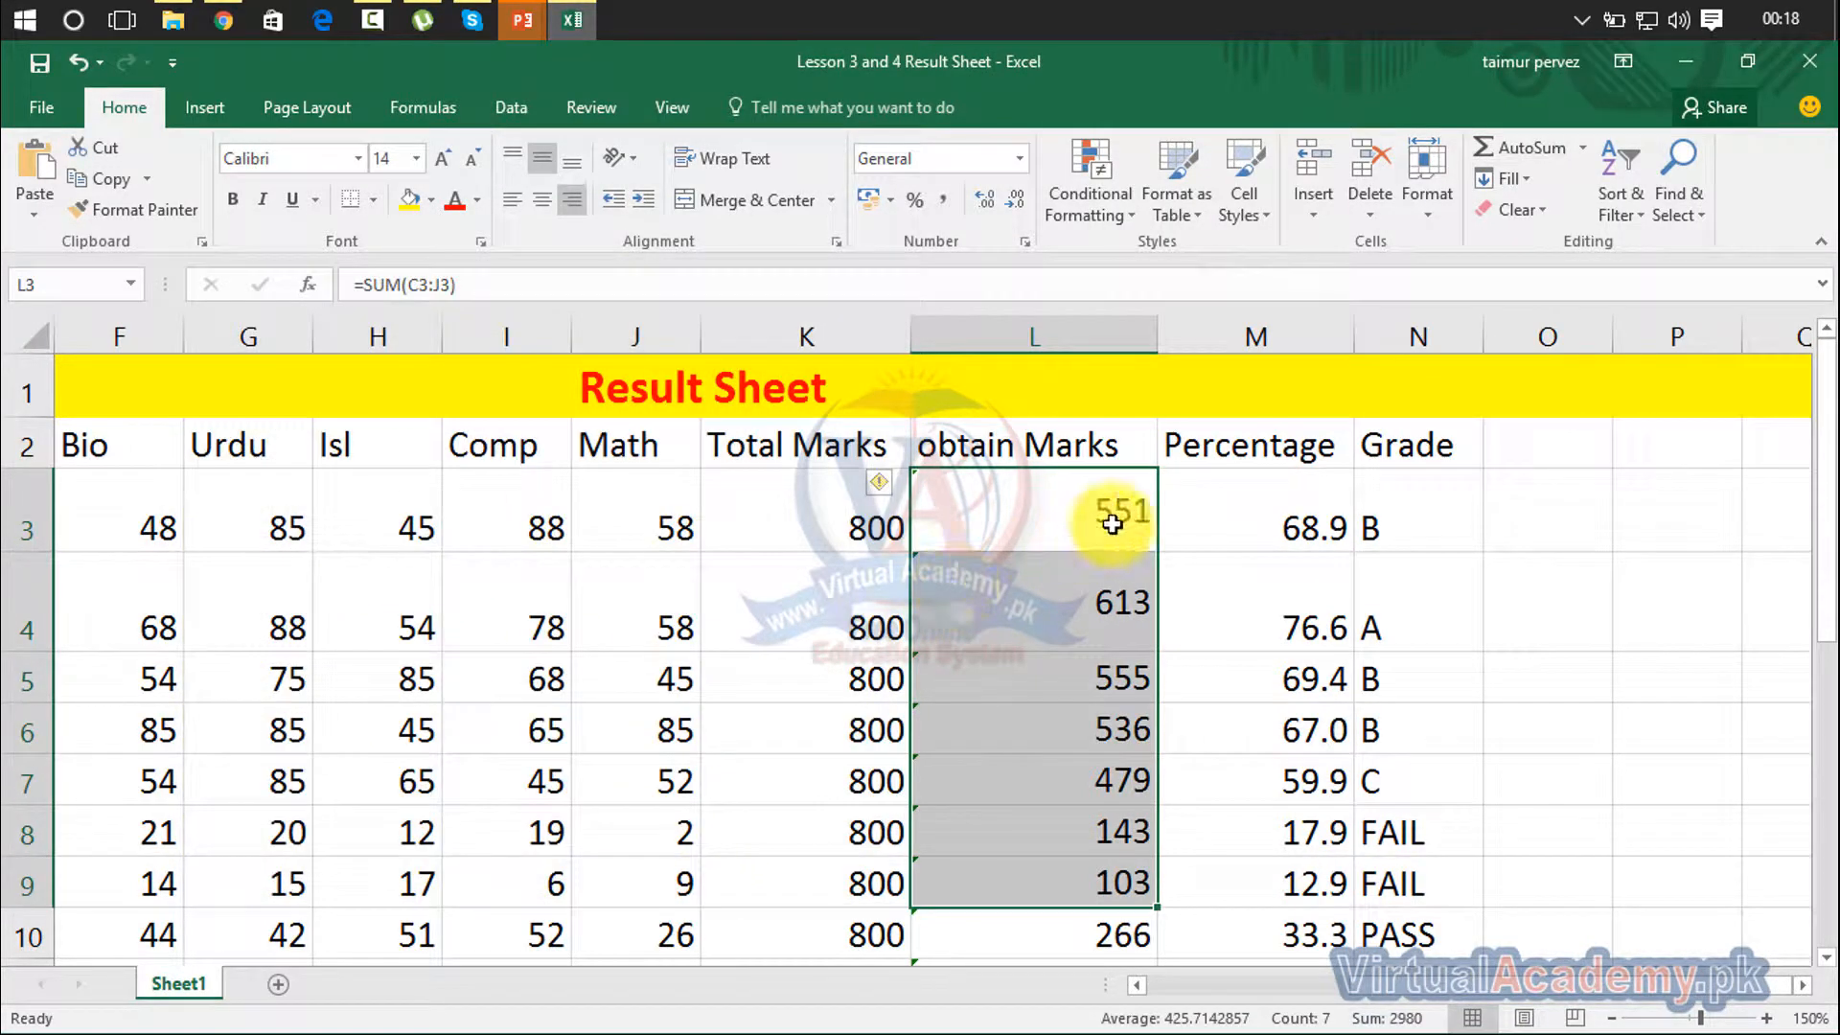
pyautogui.click(1449, 501)
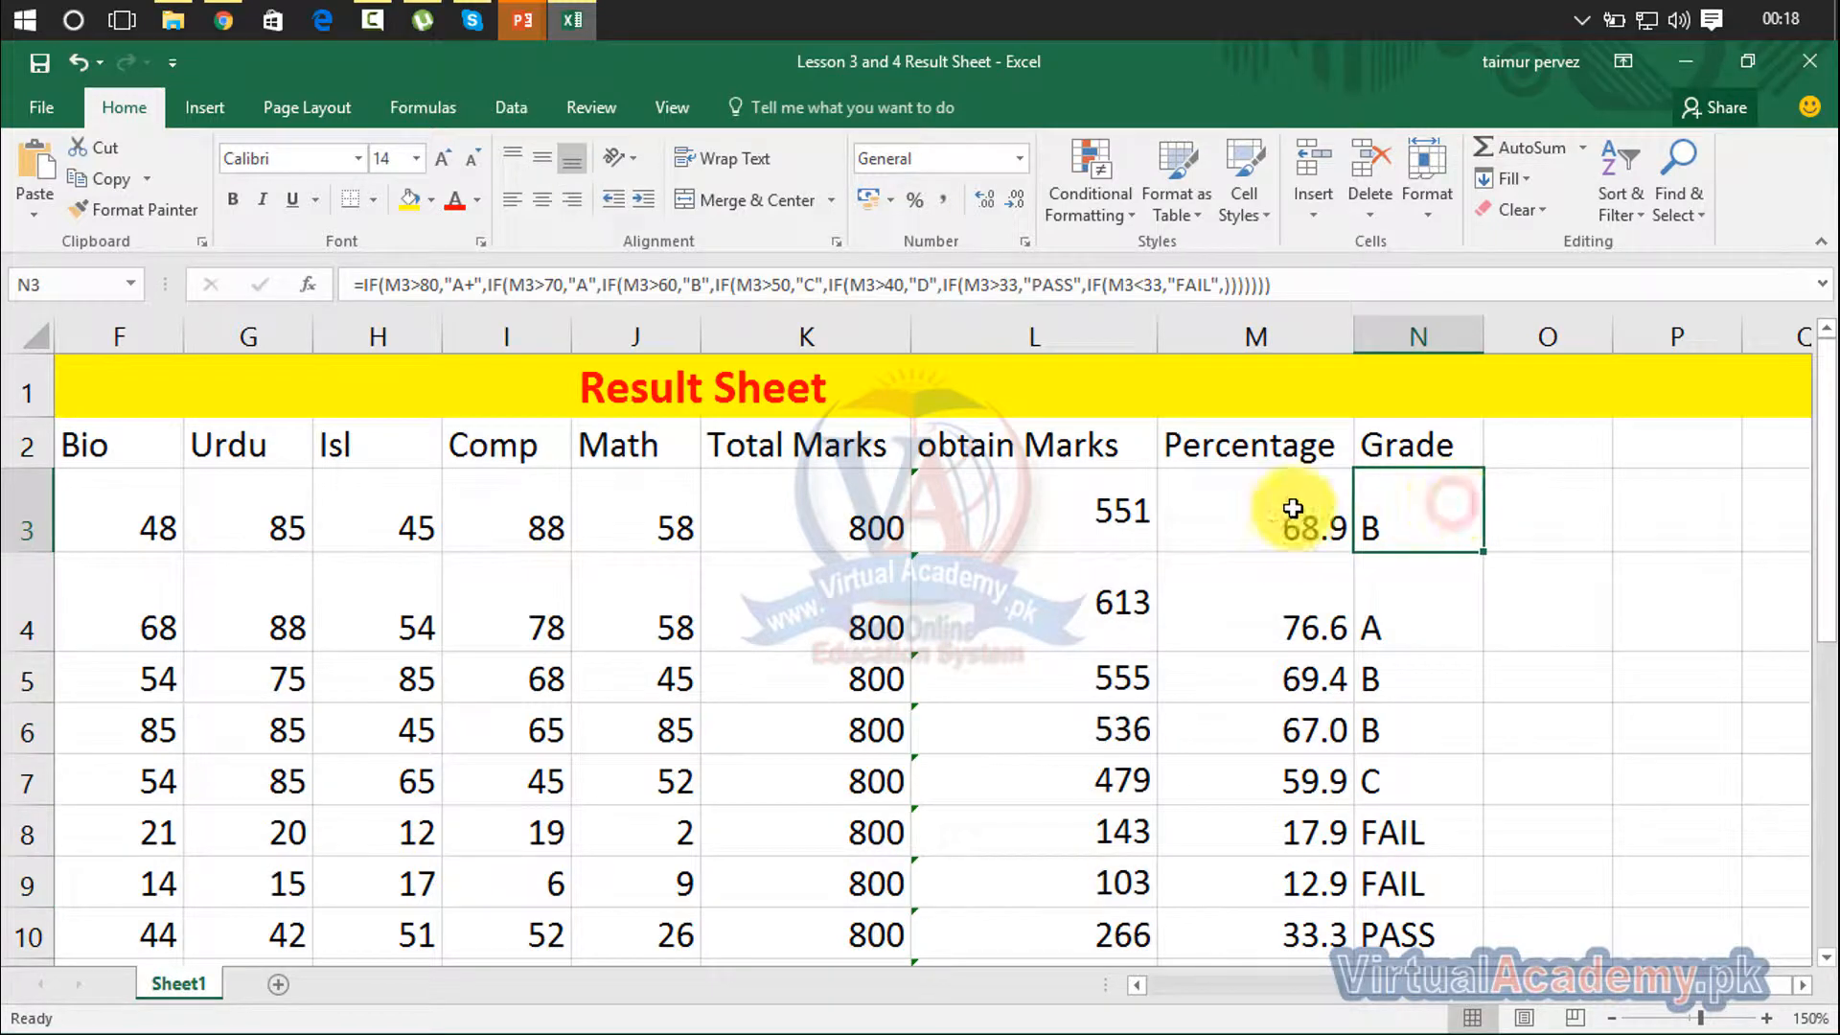
pyautogui.click(1057, 513)
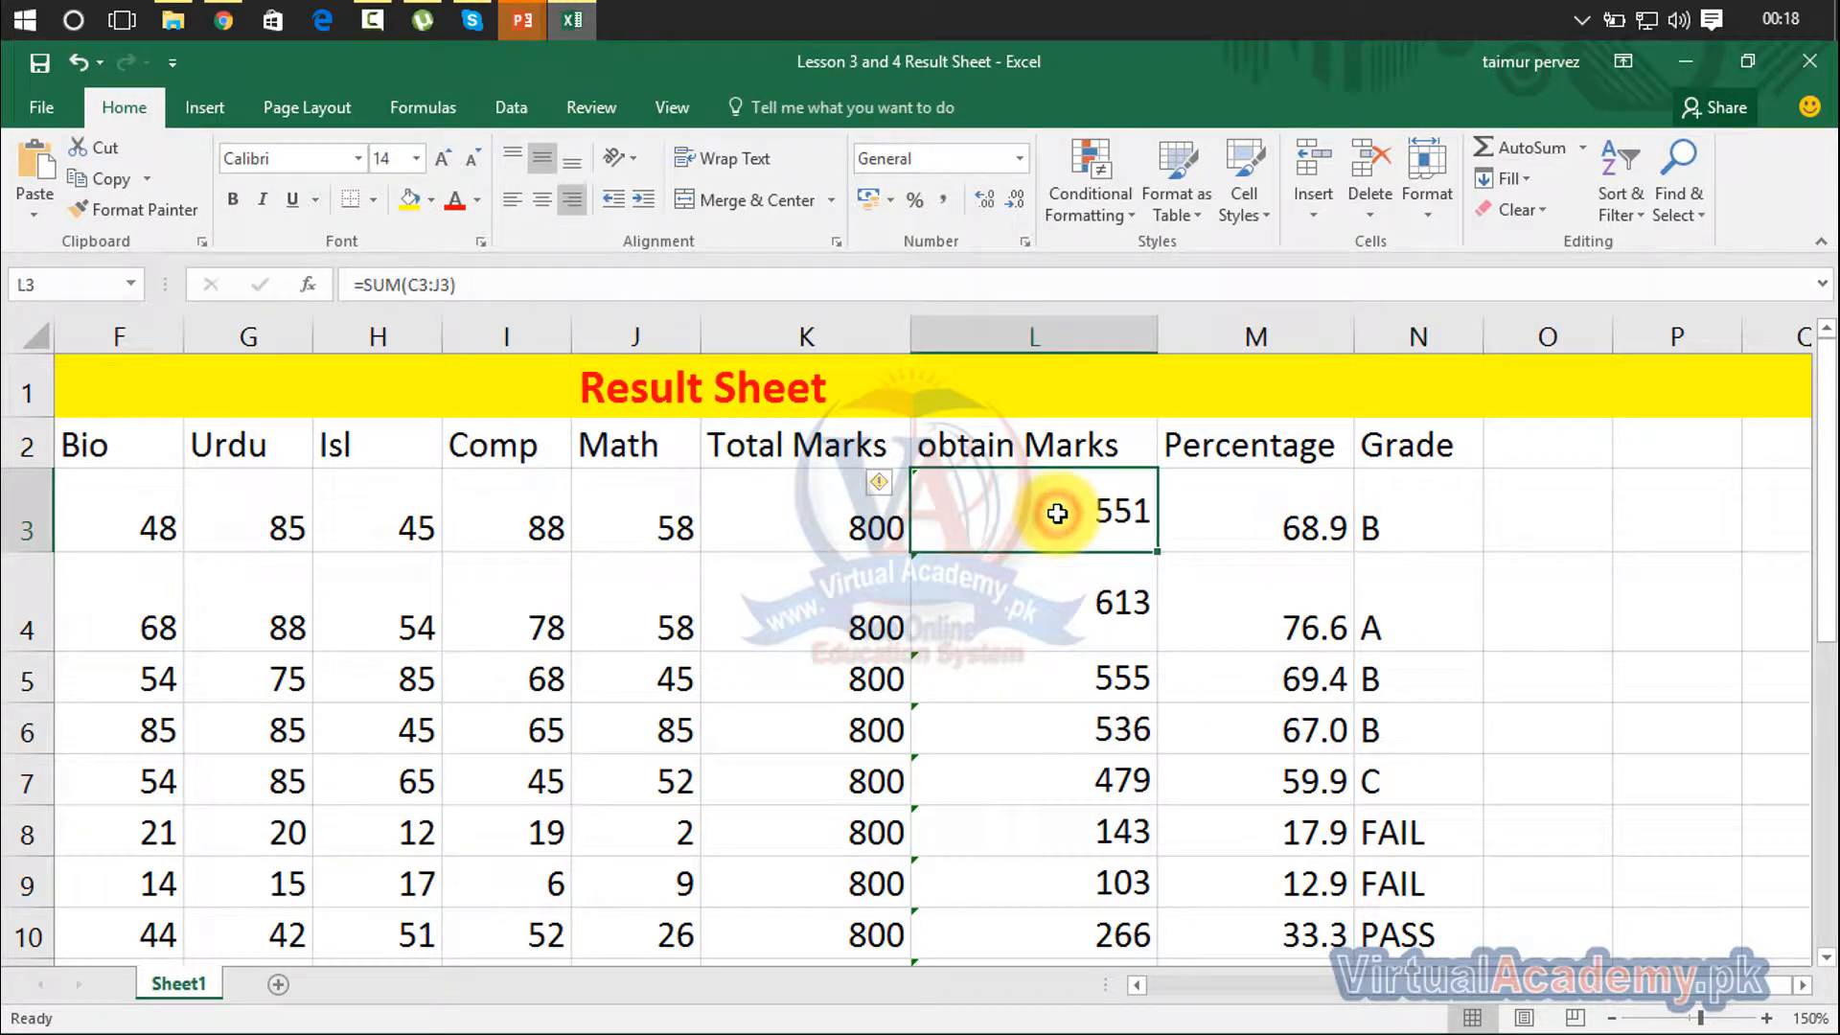
# Enter the sample text "koaloa" in O4 and "kkoa" in O5
pyautogui.click(1535, 597)
pyautogui.write('koaloa')
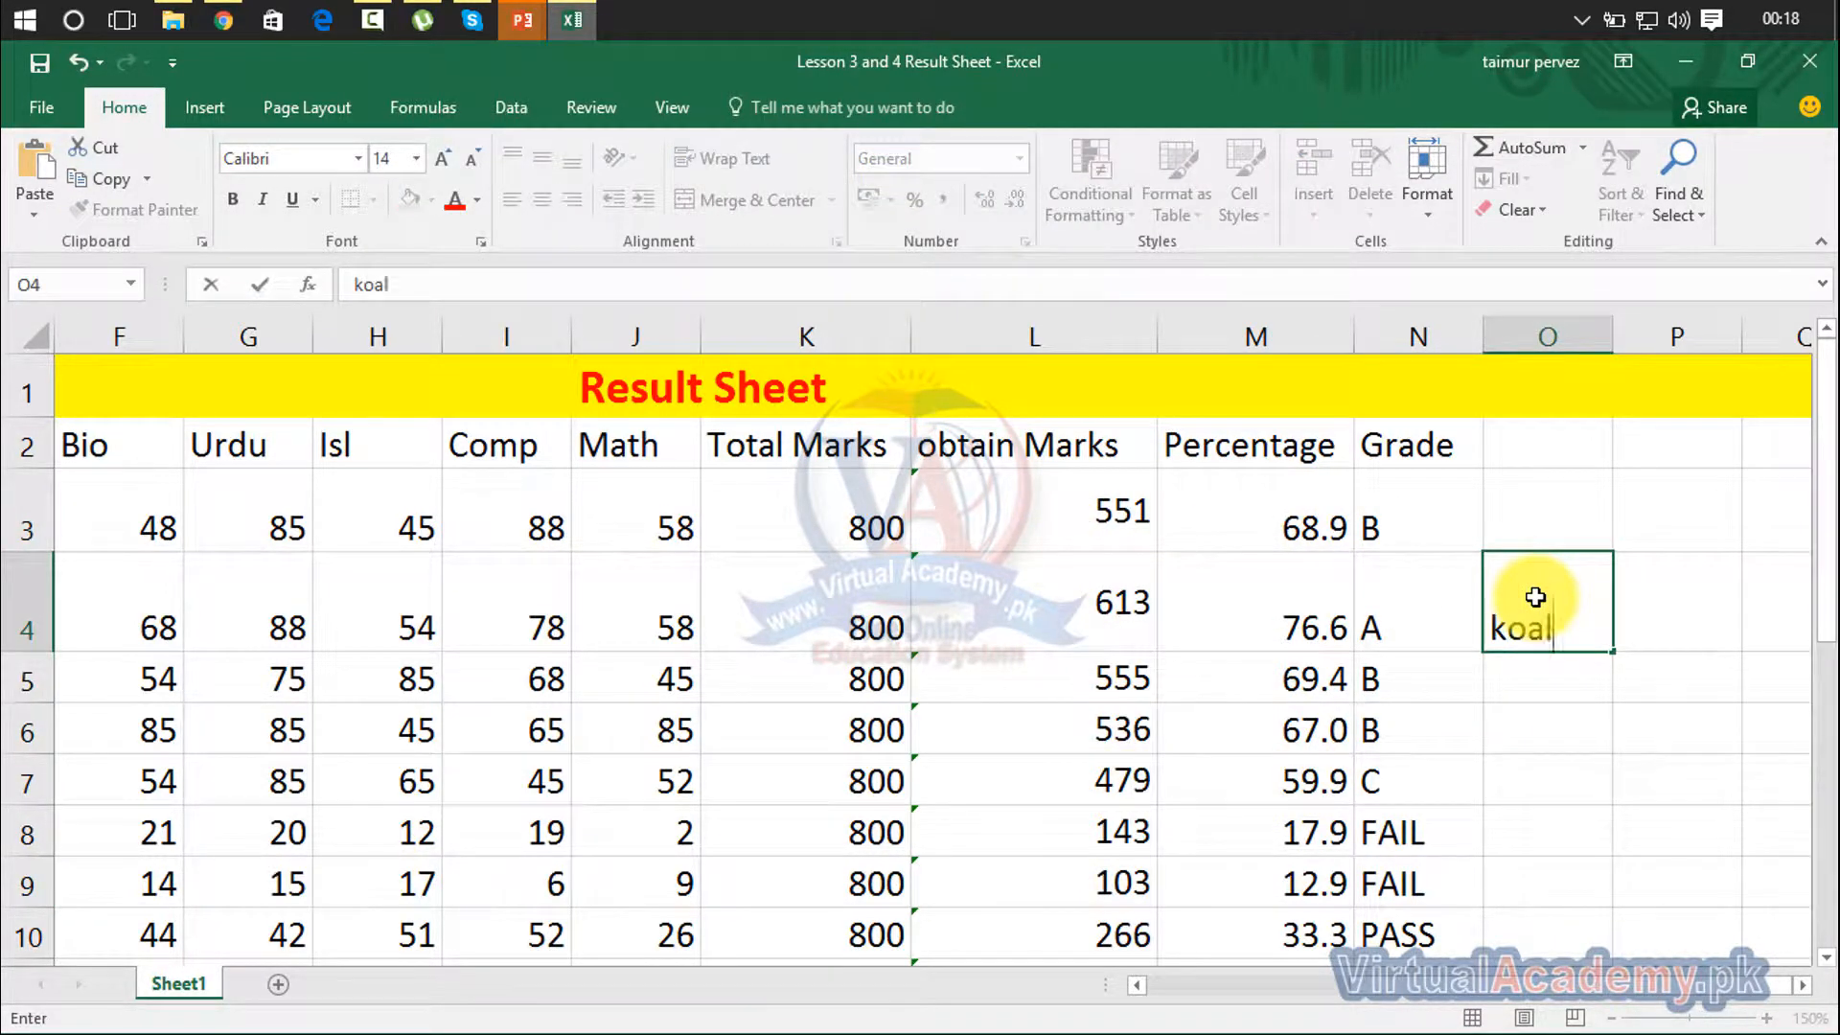
pyautogui.click(1520, 661)
pyautogui.write('kkoa')
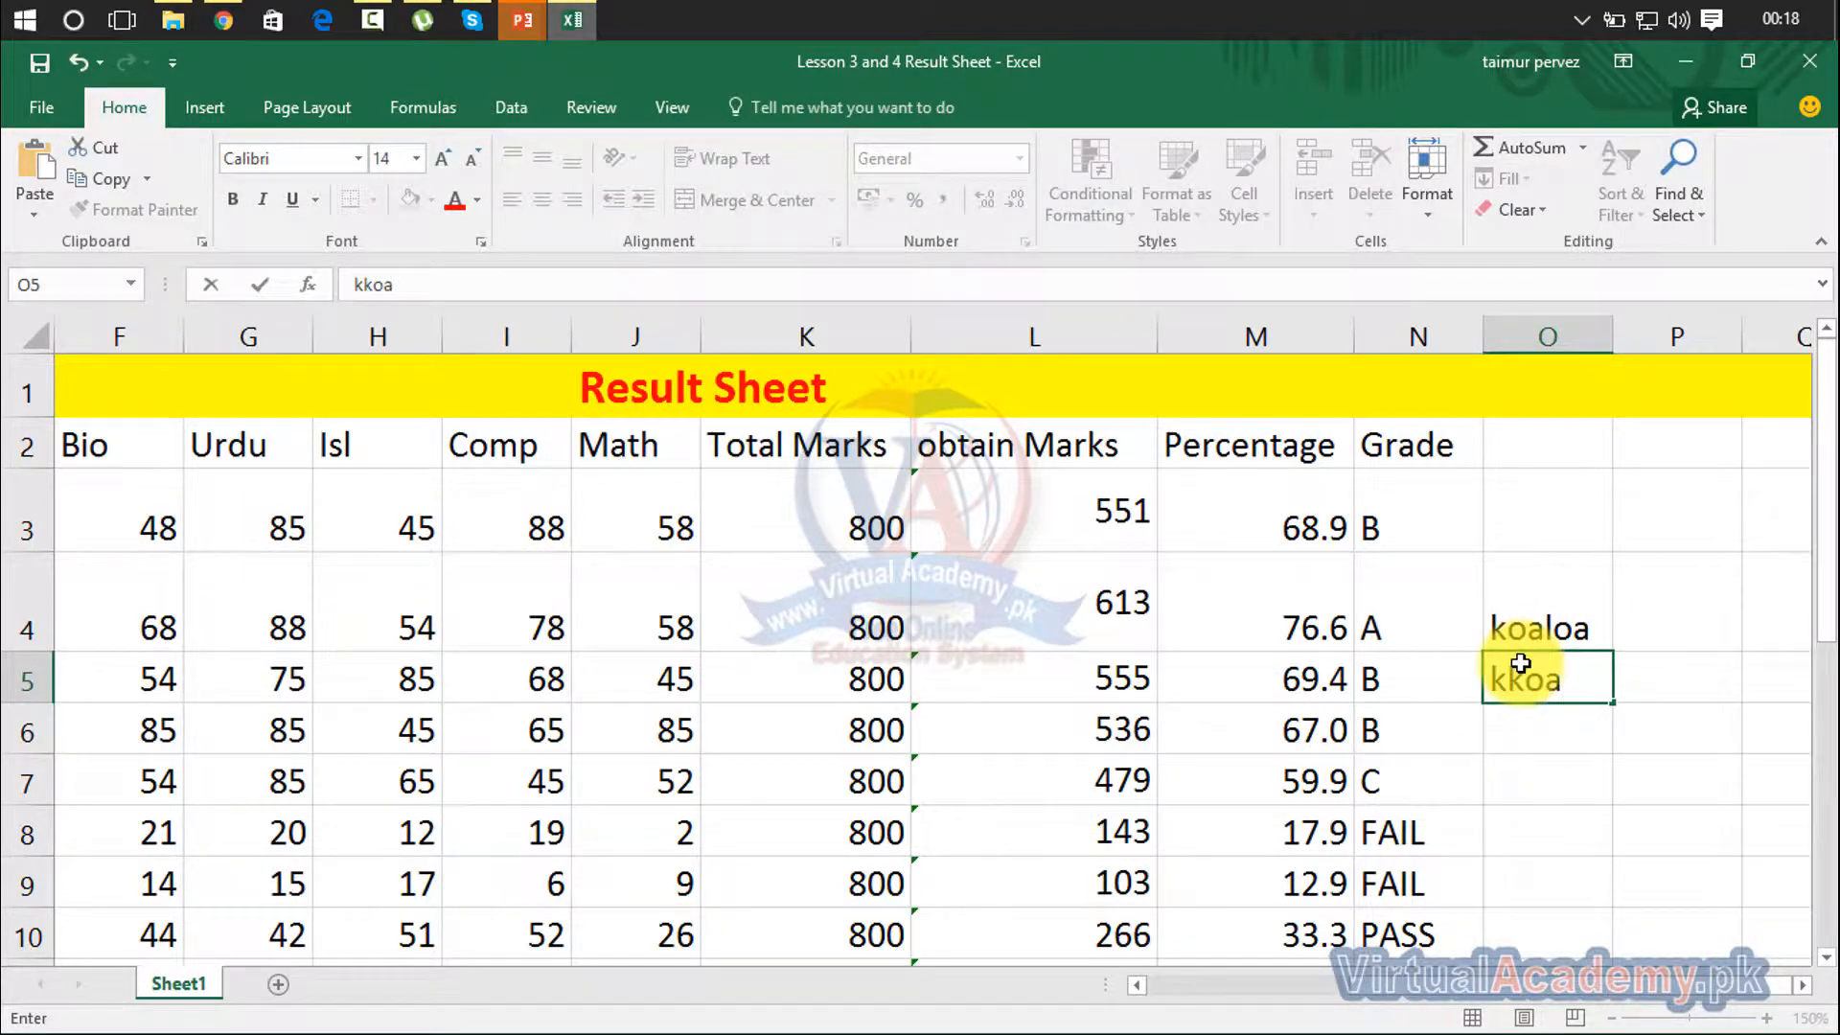
# Set the text direction of O6 to Right-to-Left and enter the sample text "n,df" in it
pyautogui.click(1527, 725)
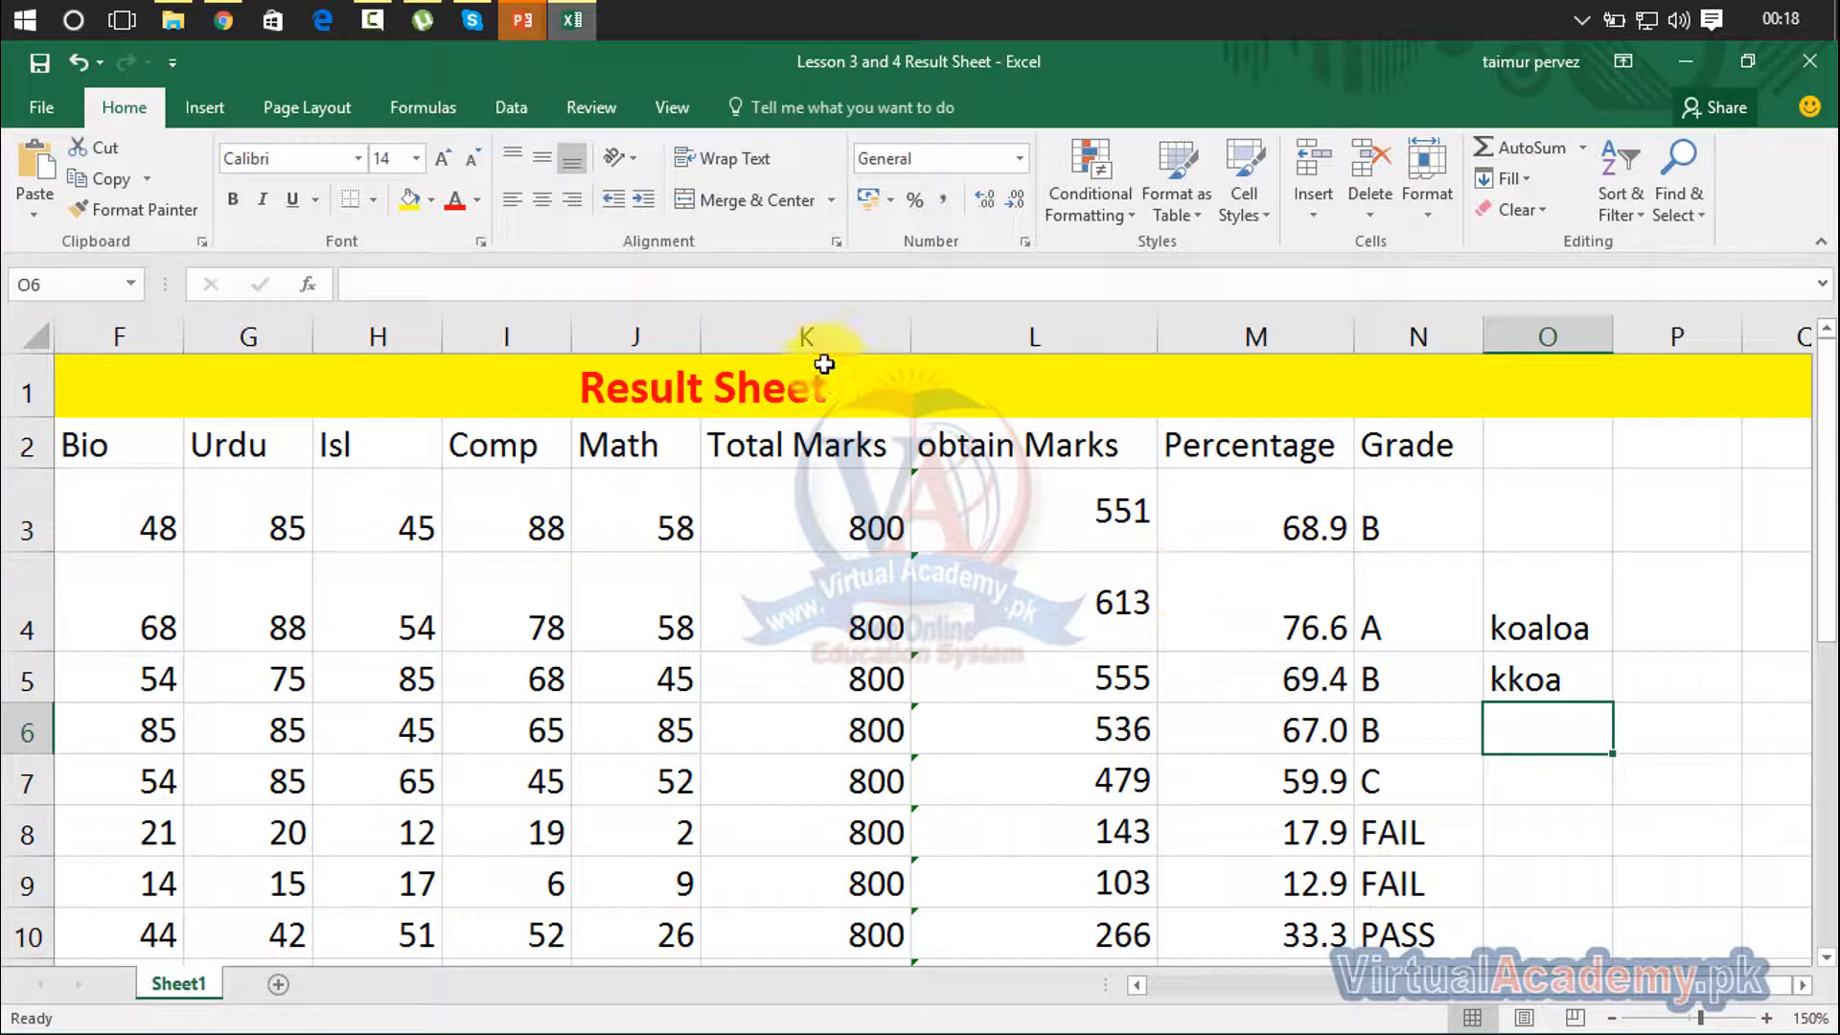
pyautogui.click(619, 158)
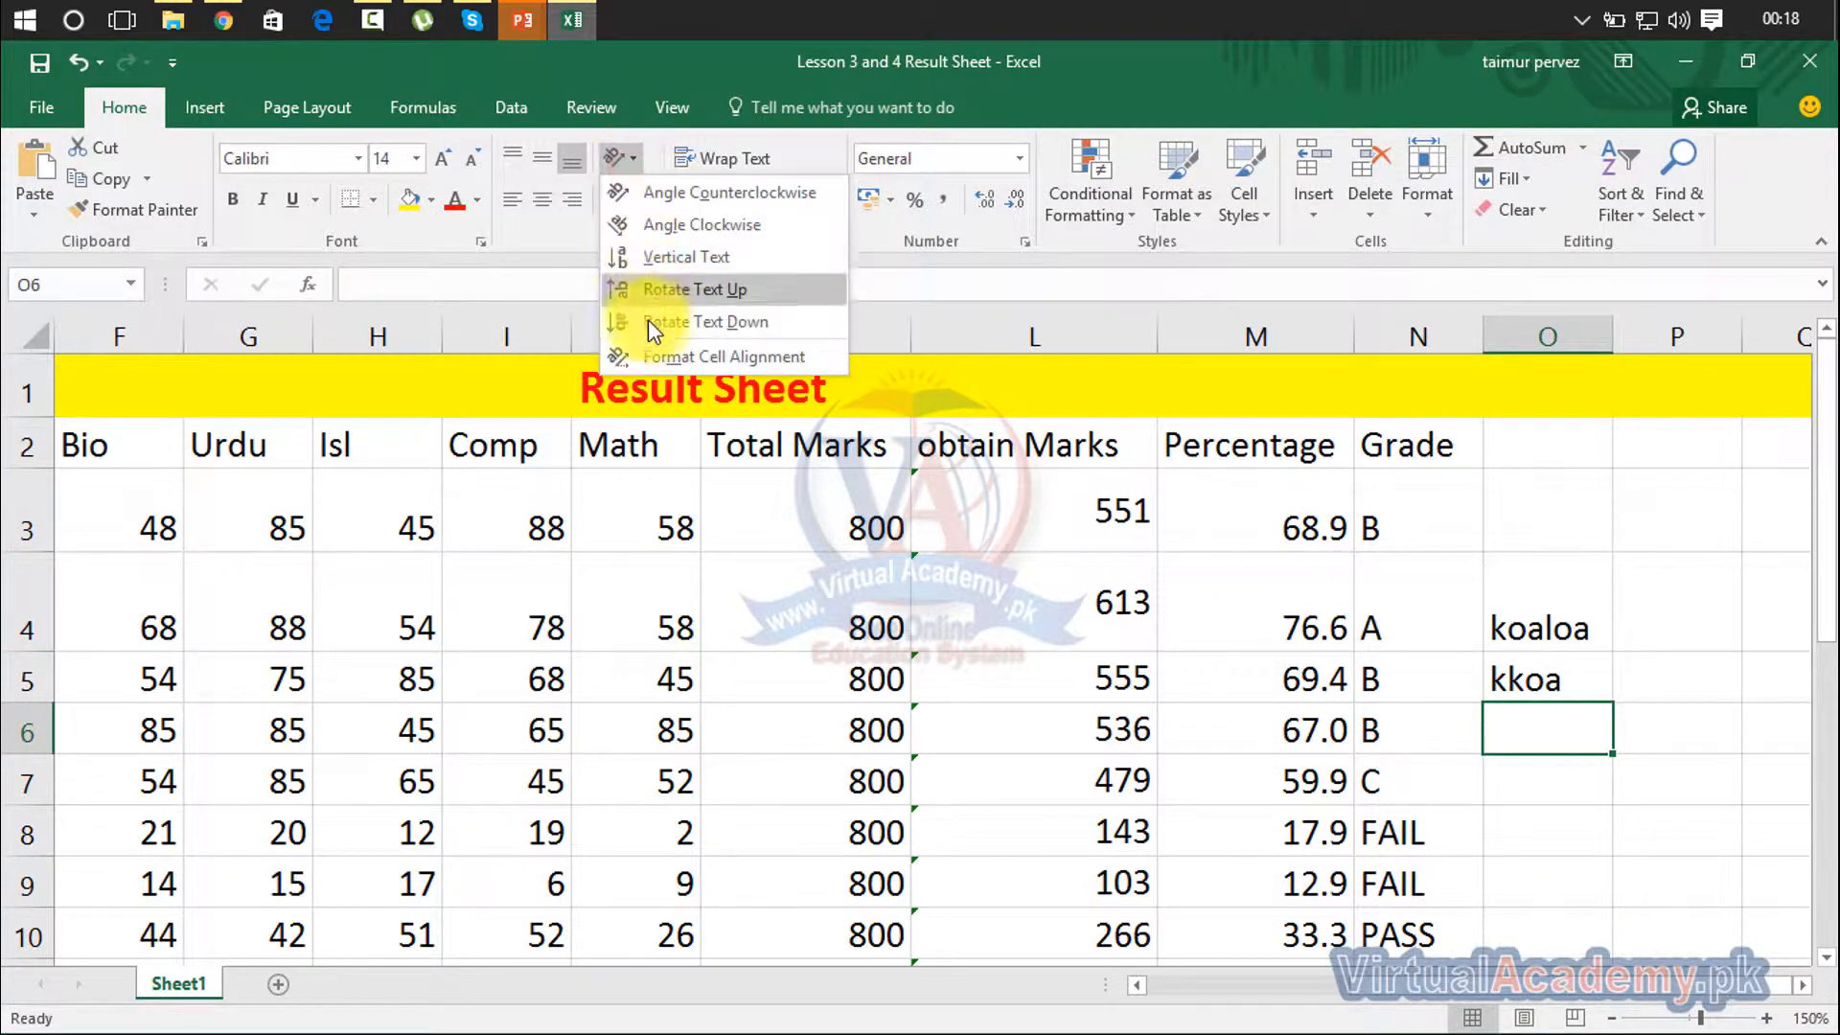
pyautogui.click(648, 345)
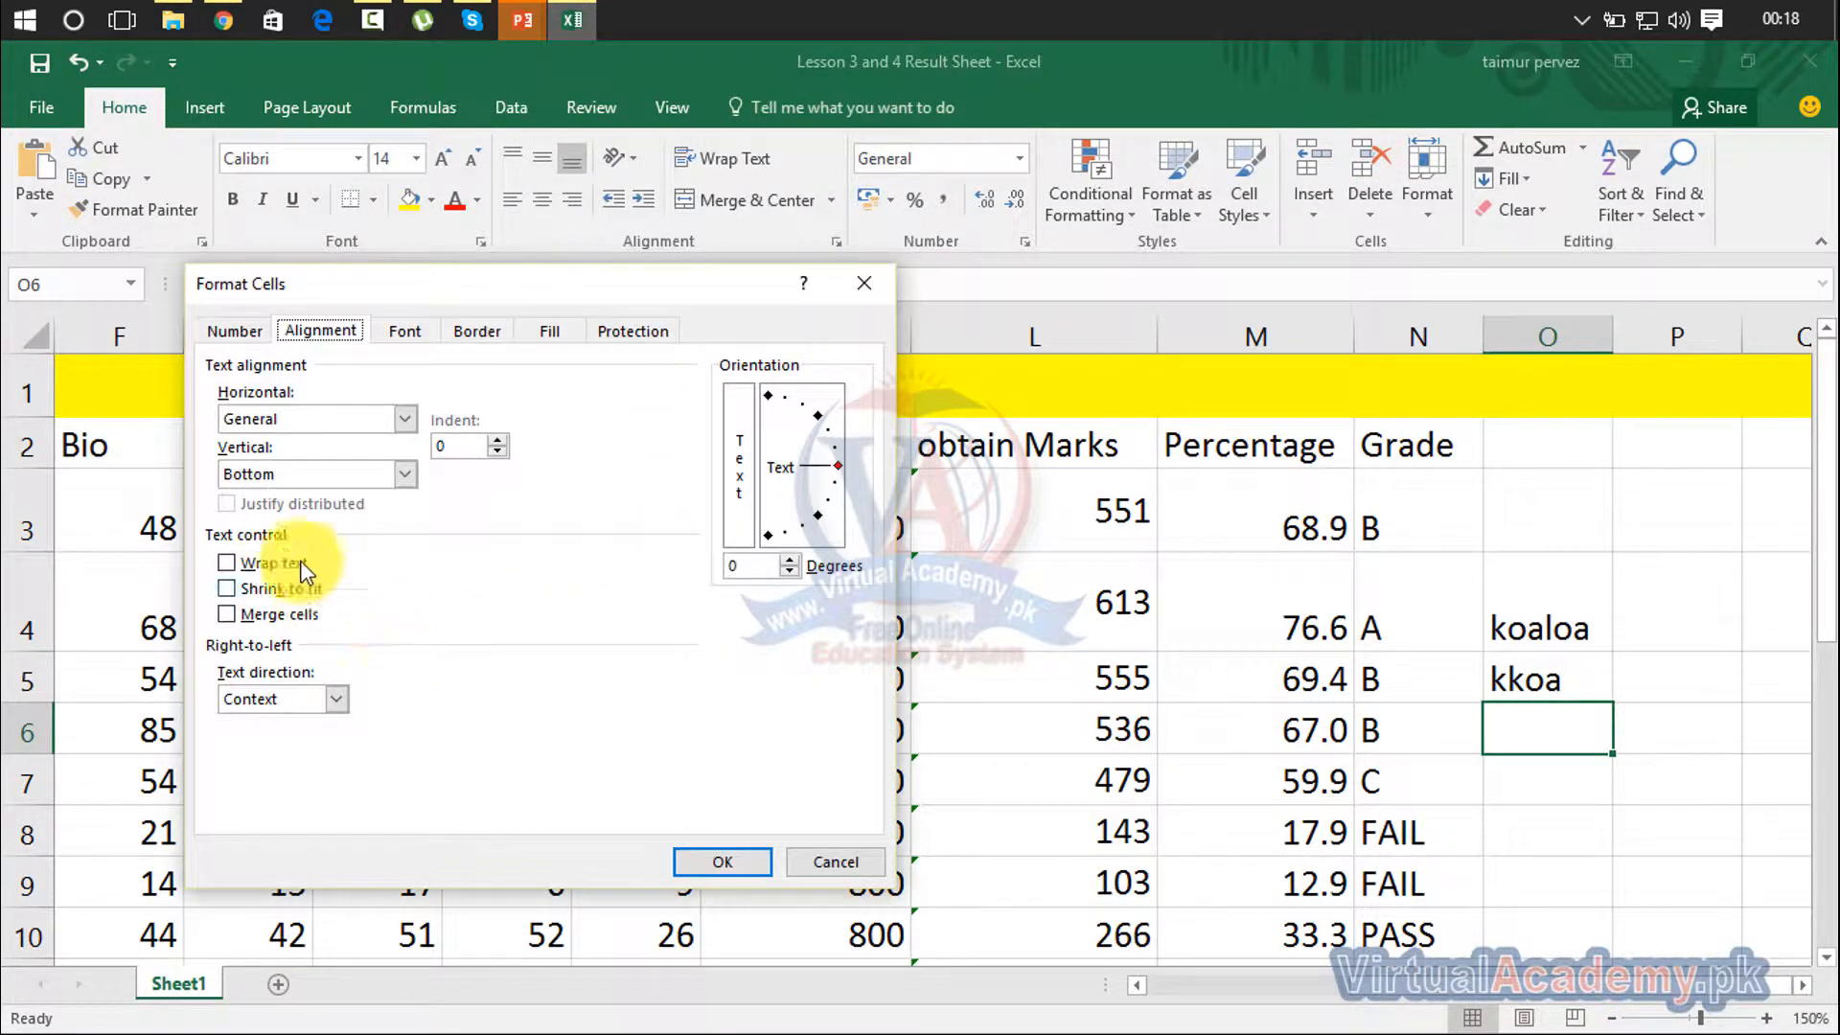
pyautogui.click(289, 699)
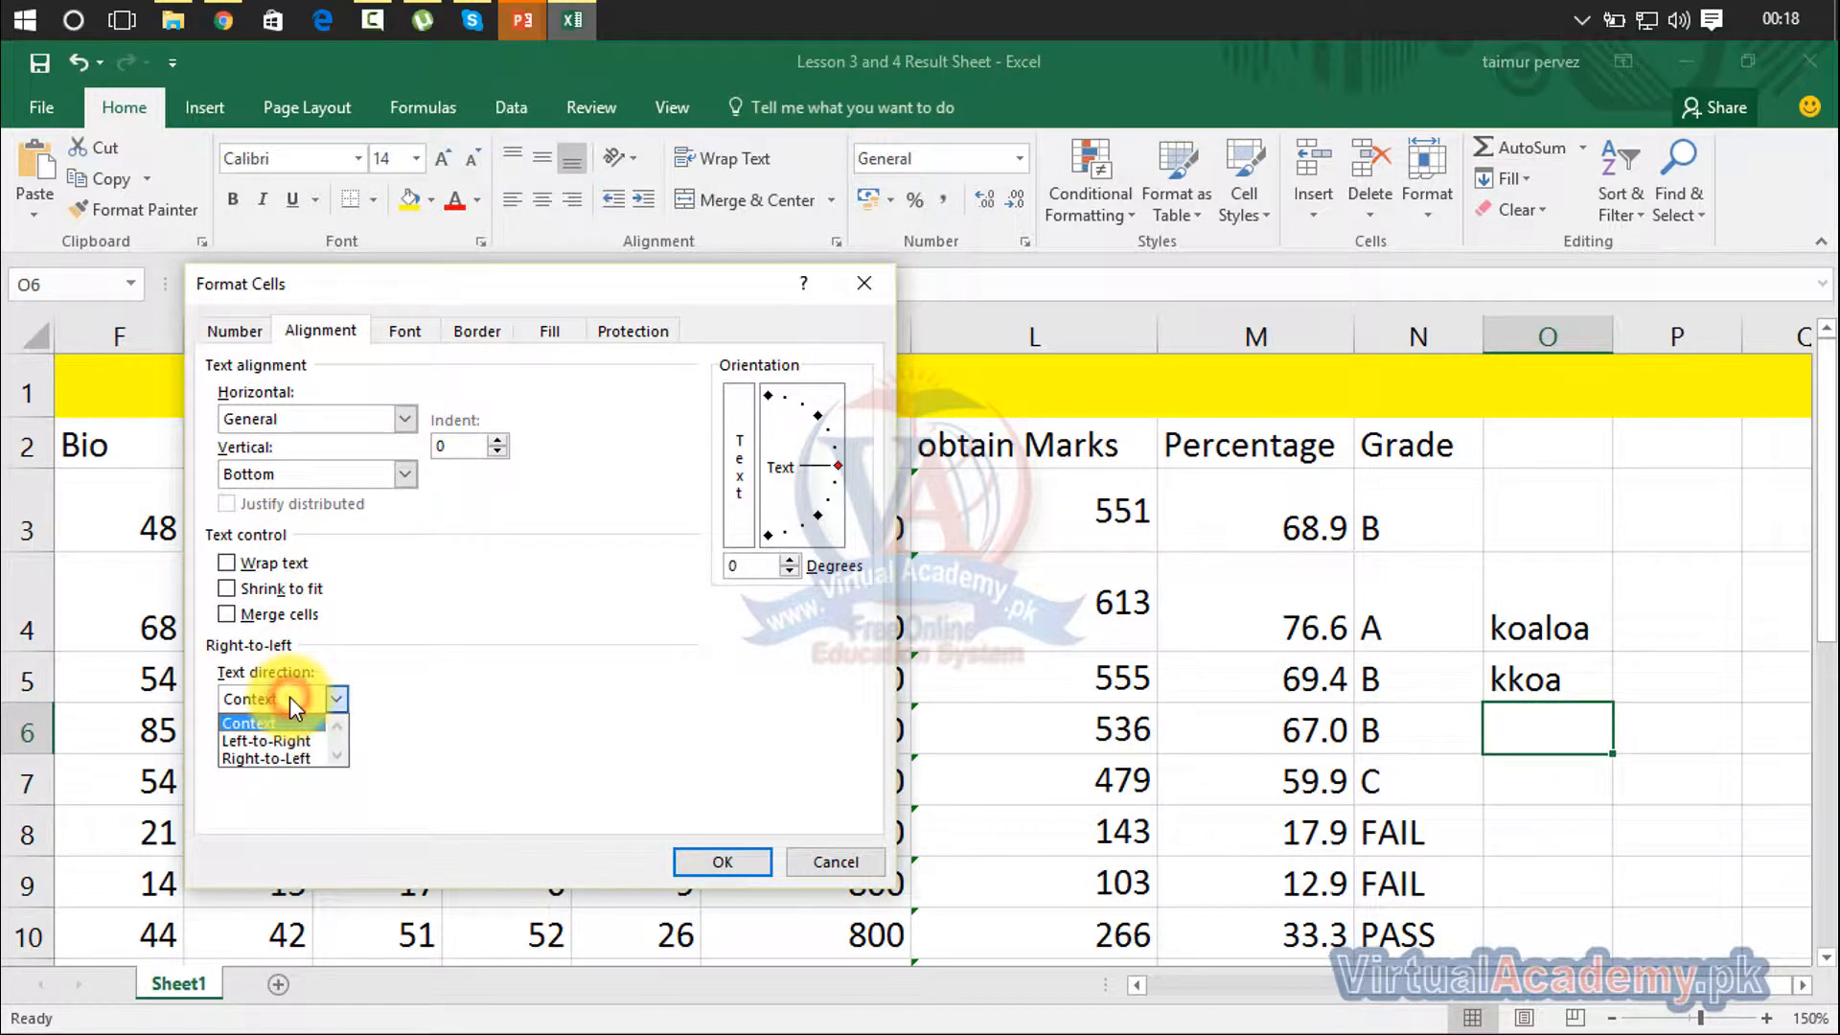
pyautogui.click(284, 757)
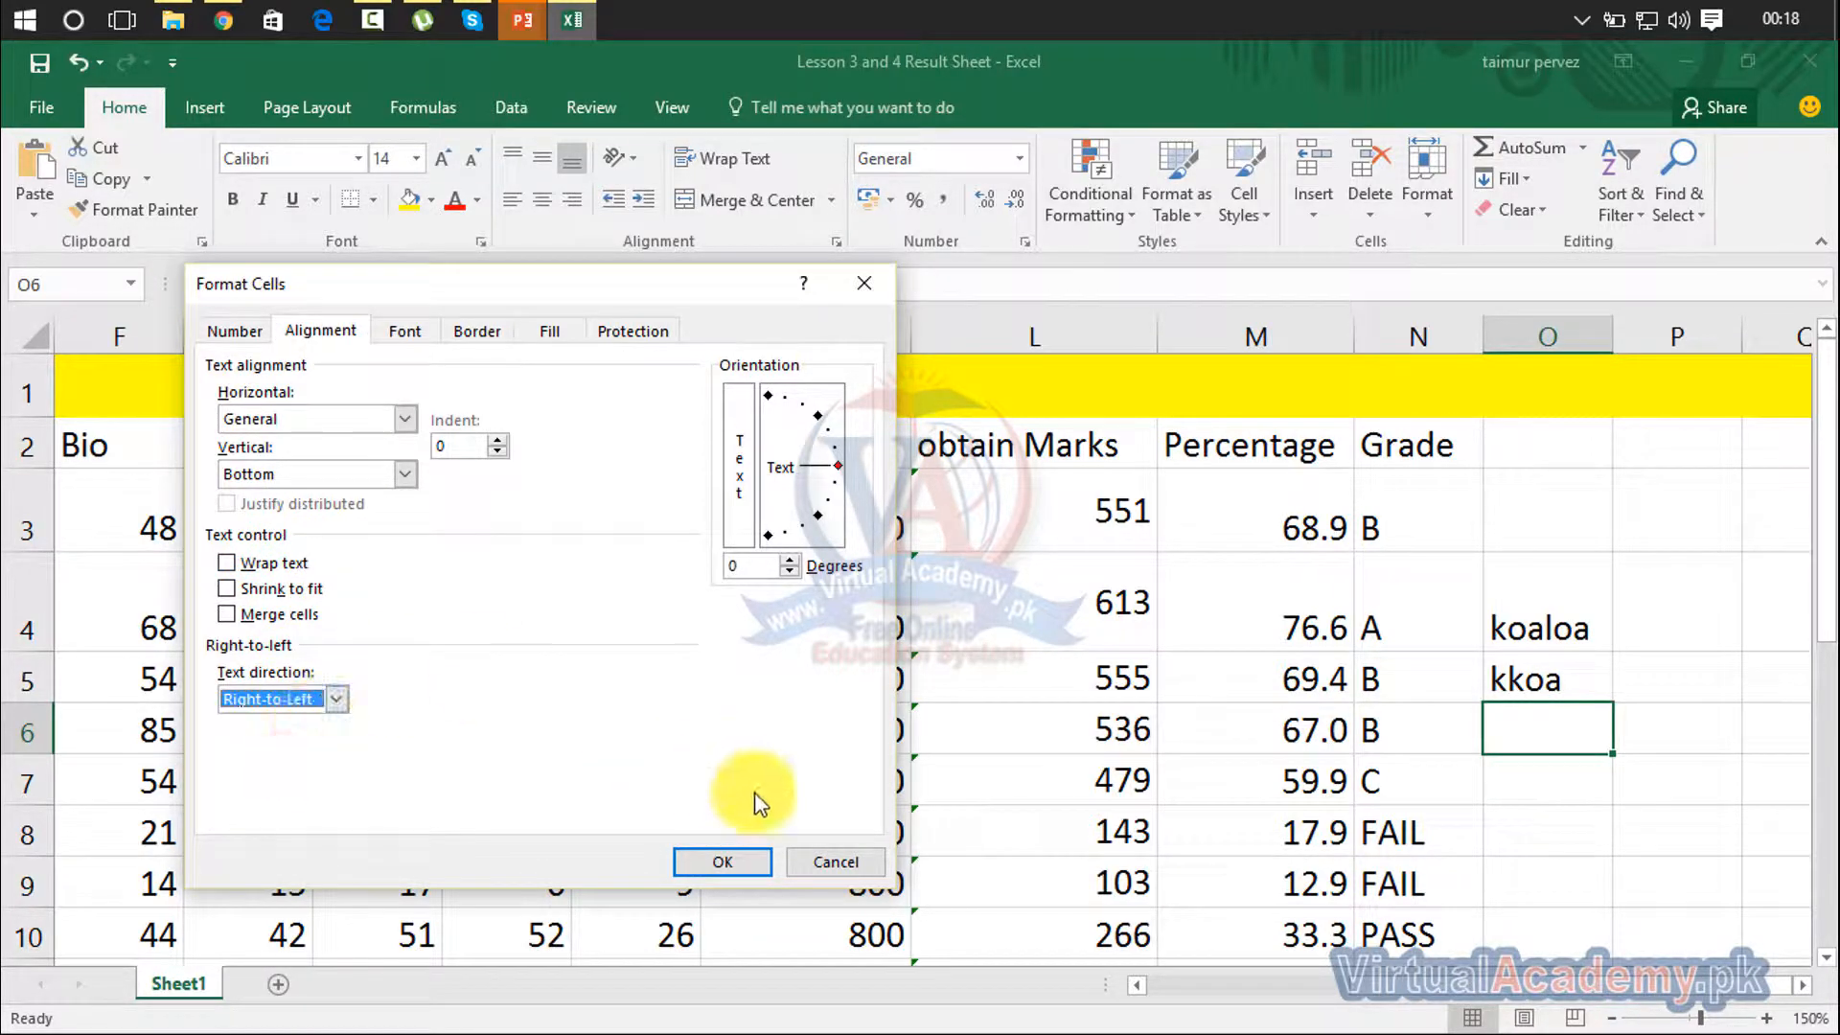
pyautogui.click(725, 859)
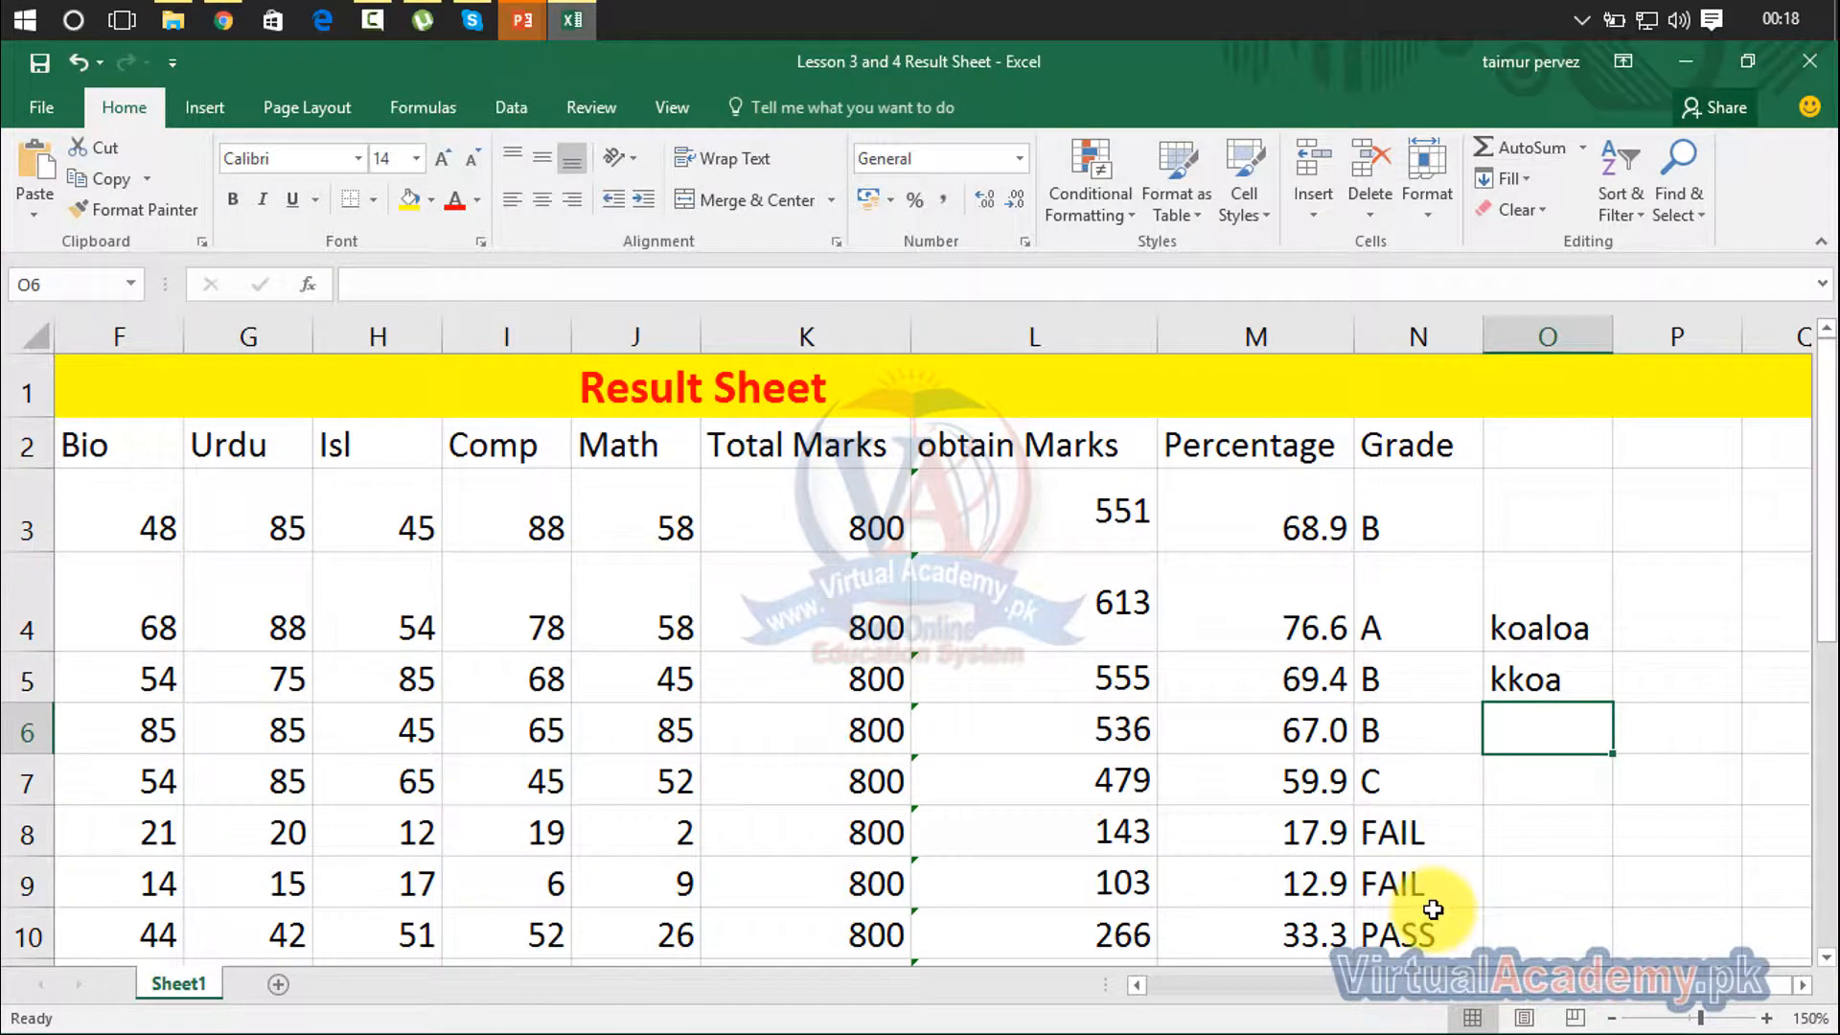
pyautogui.write('n,df')
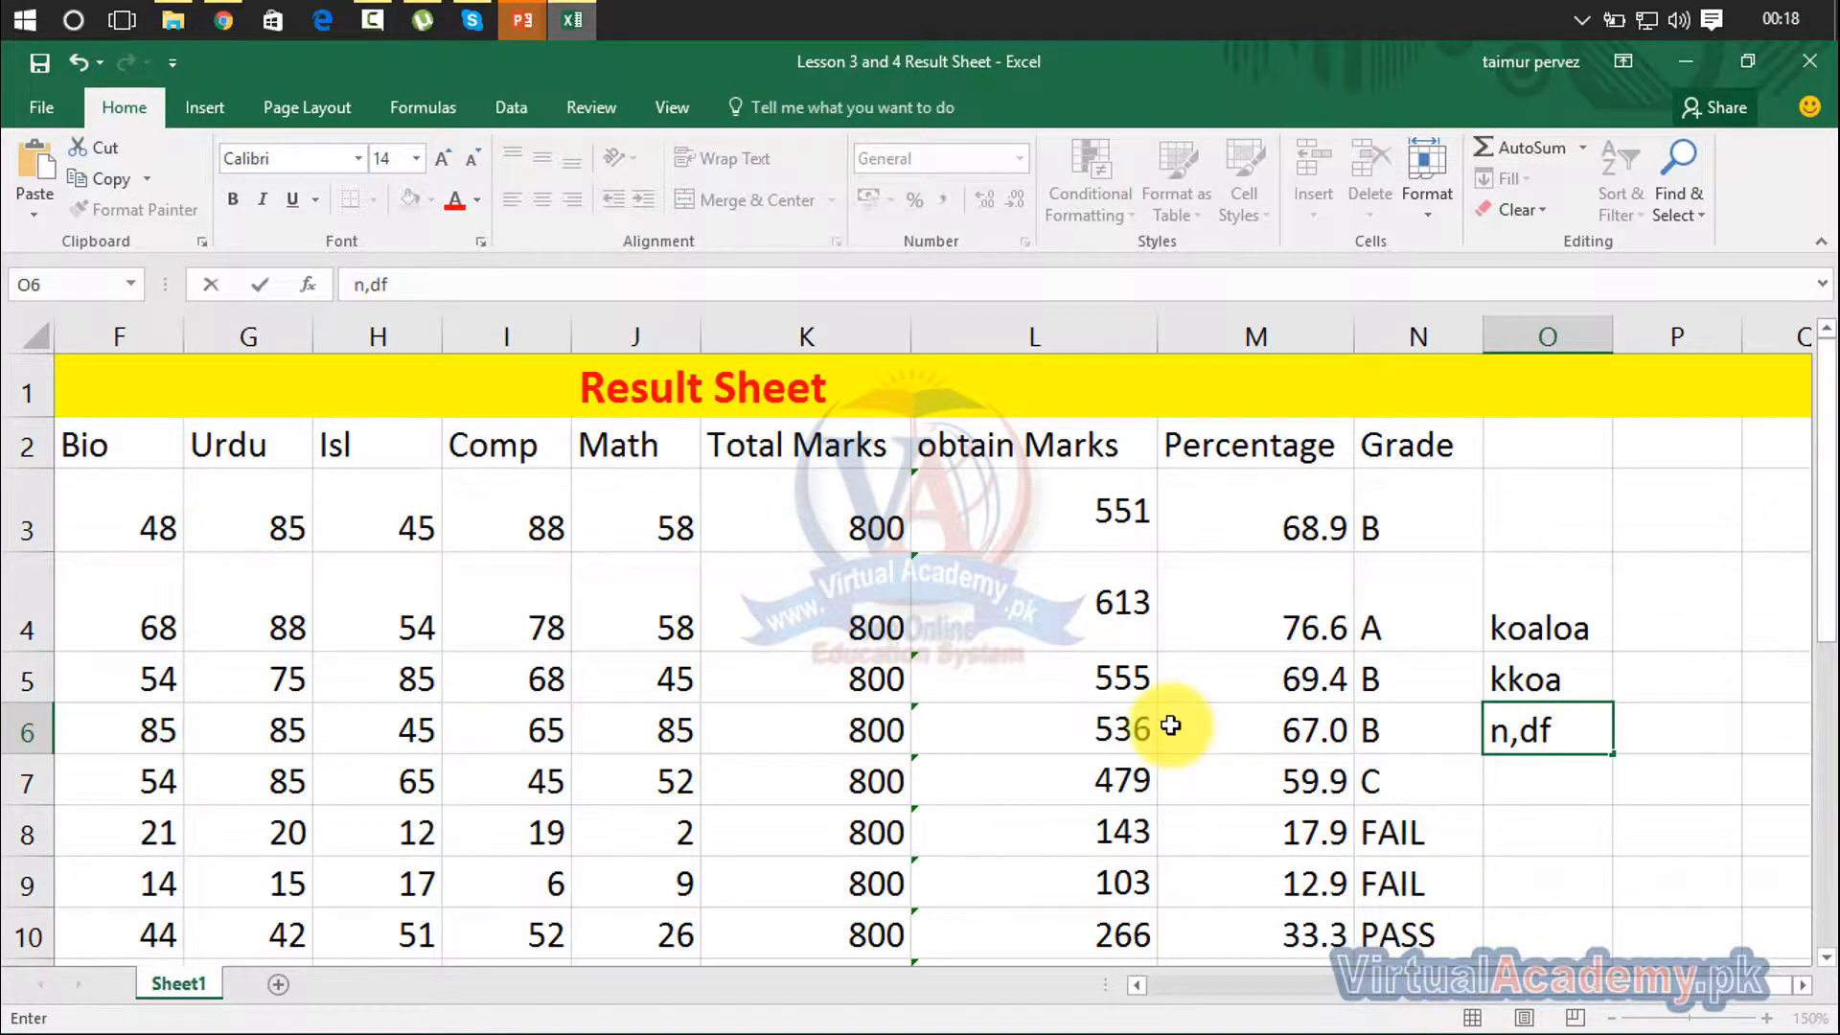
pyautogui.click(1564, 830)
# Set the text direction of O7 to Left-to-Right and enter the sample text "mmd.fk" in it
pyautogui.click(1527, 777)
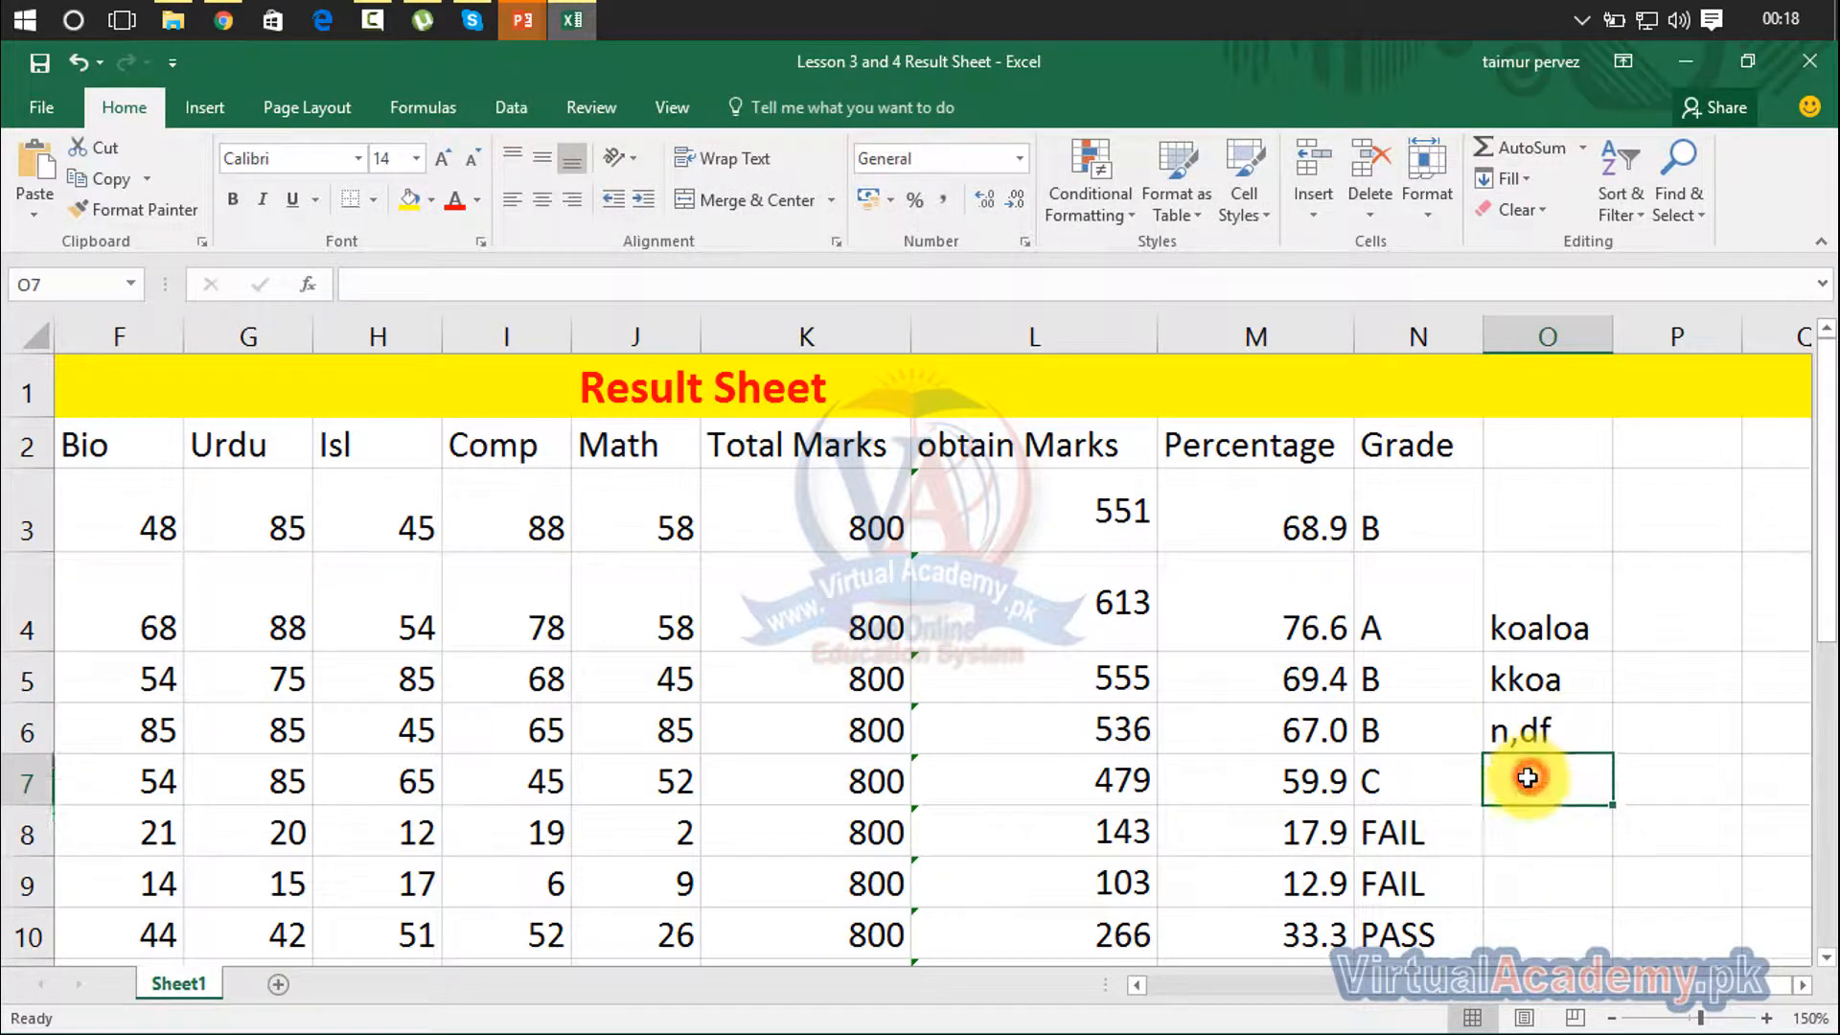
pyautogui.click(621, 156)
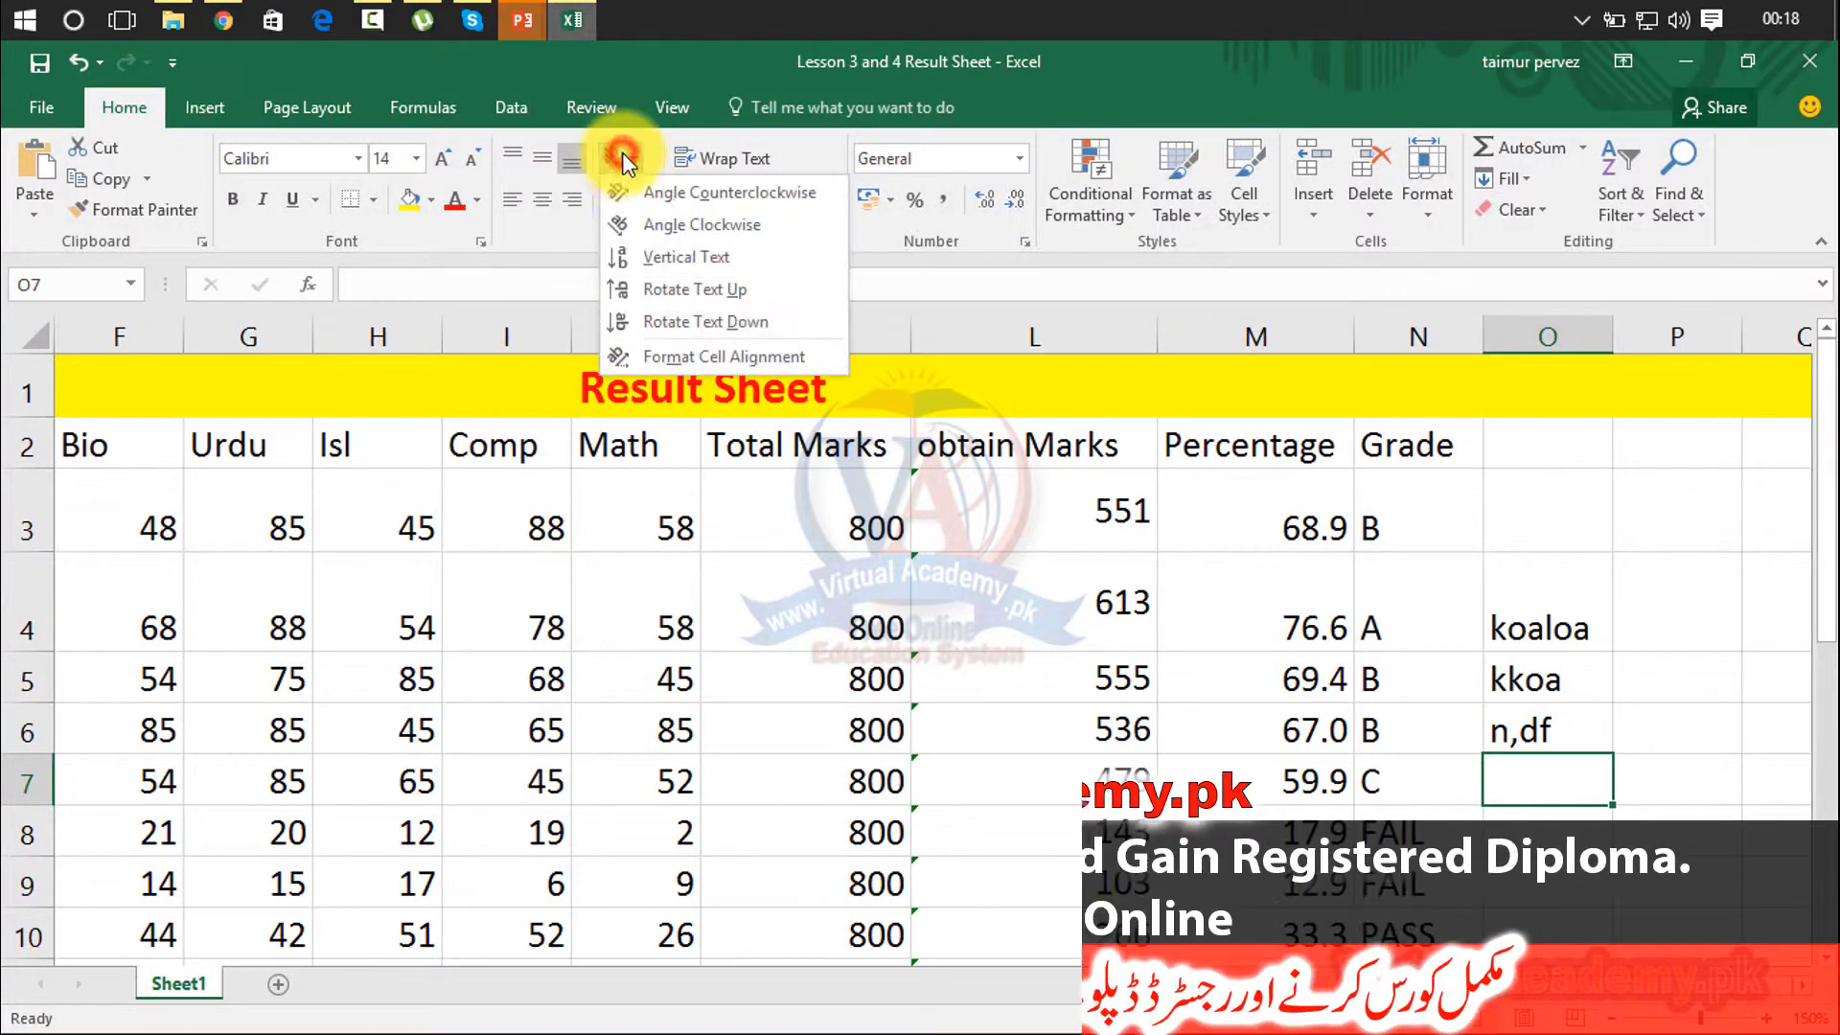
pyautogui.click(641, 362)
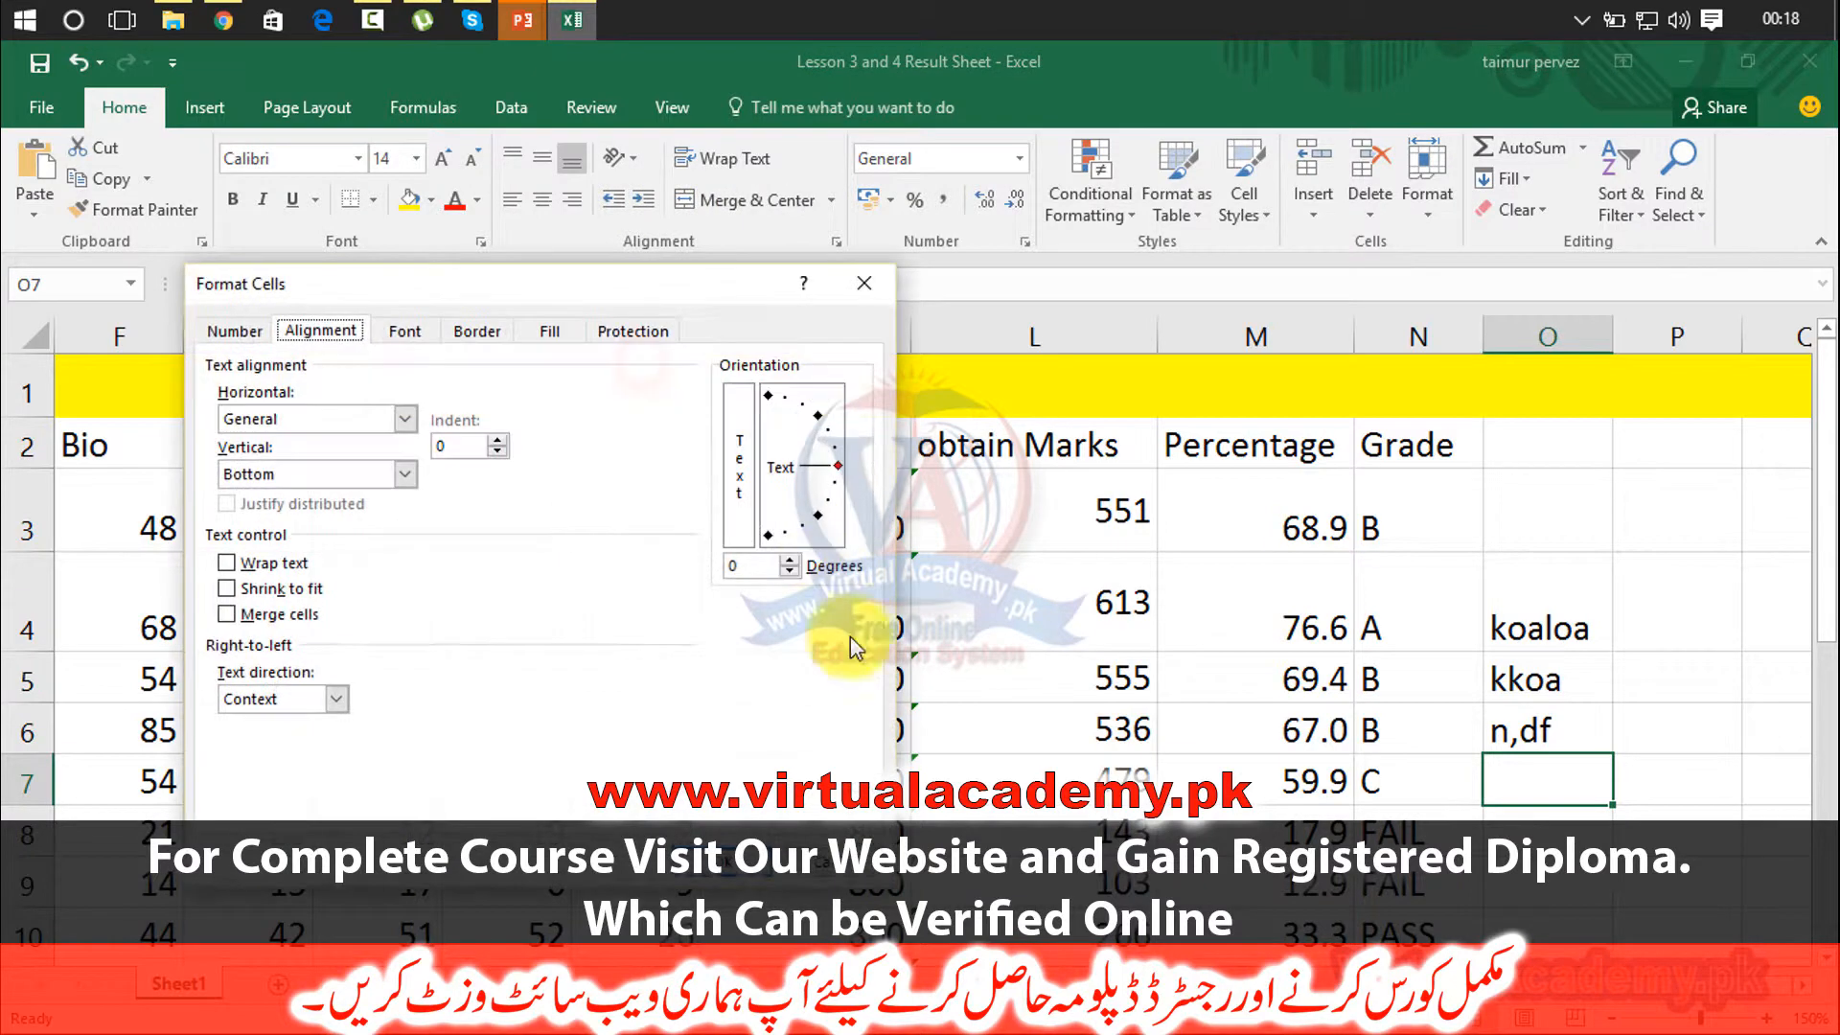
pyautogui.click(296, 699)
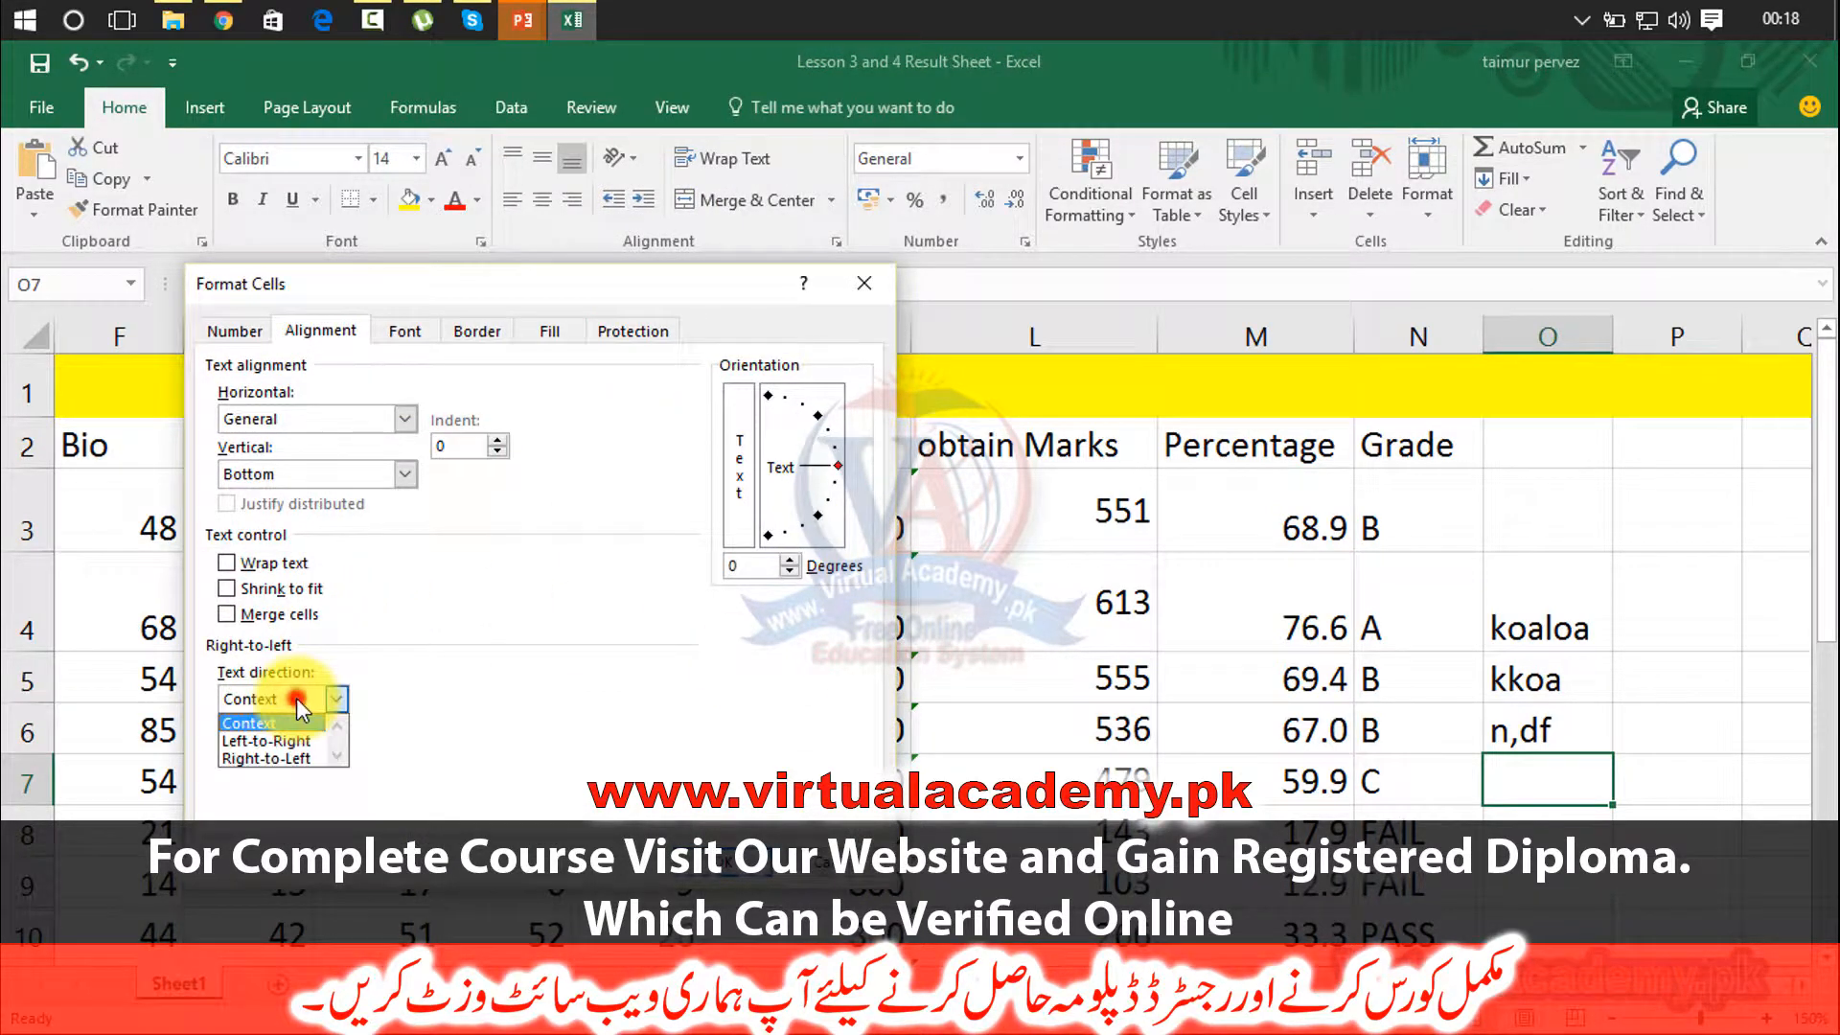
pyautogui.click(268, 741)
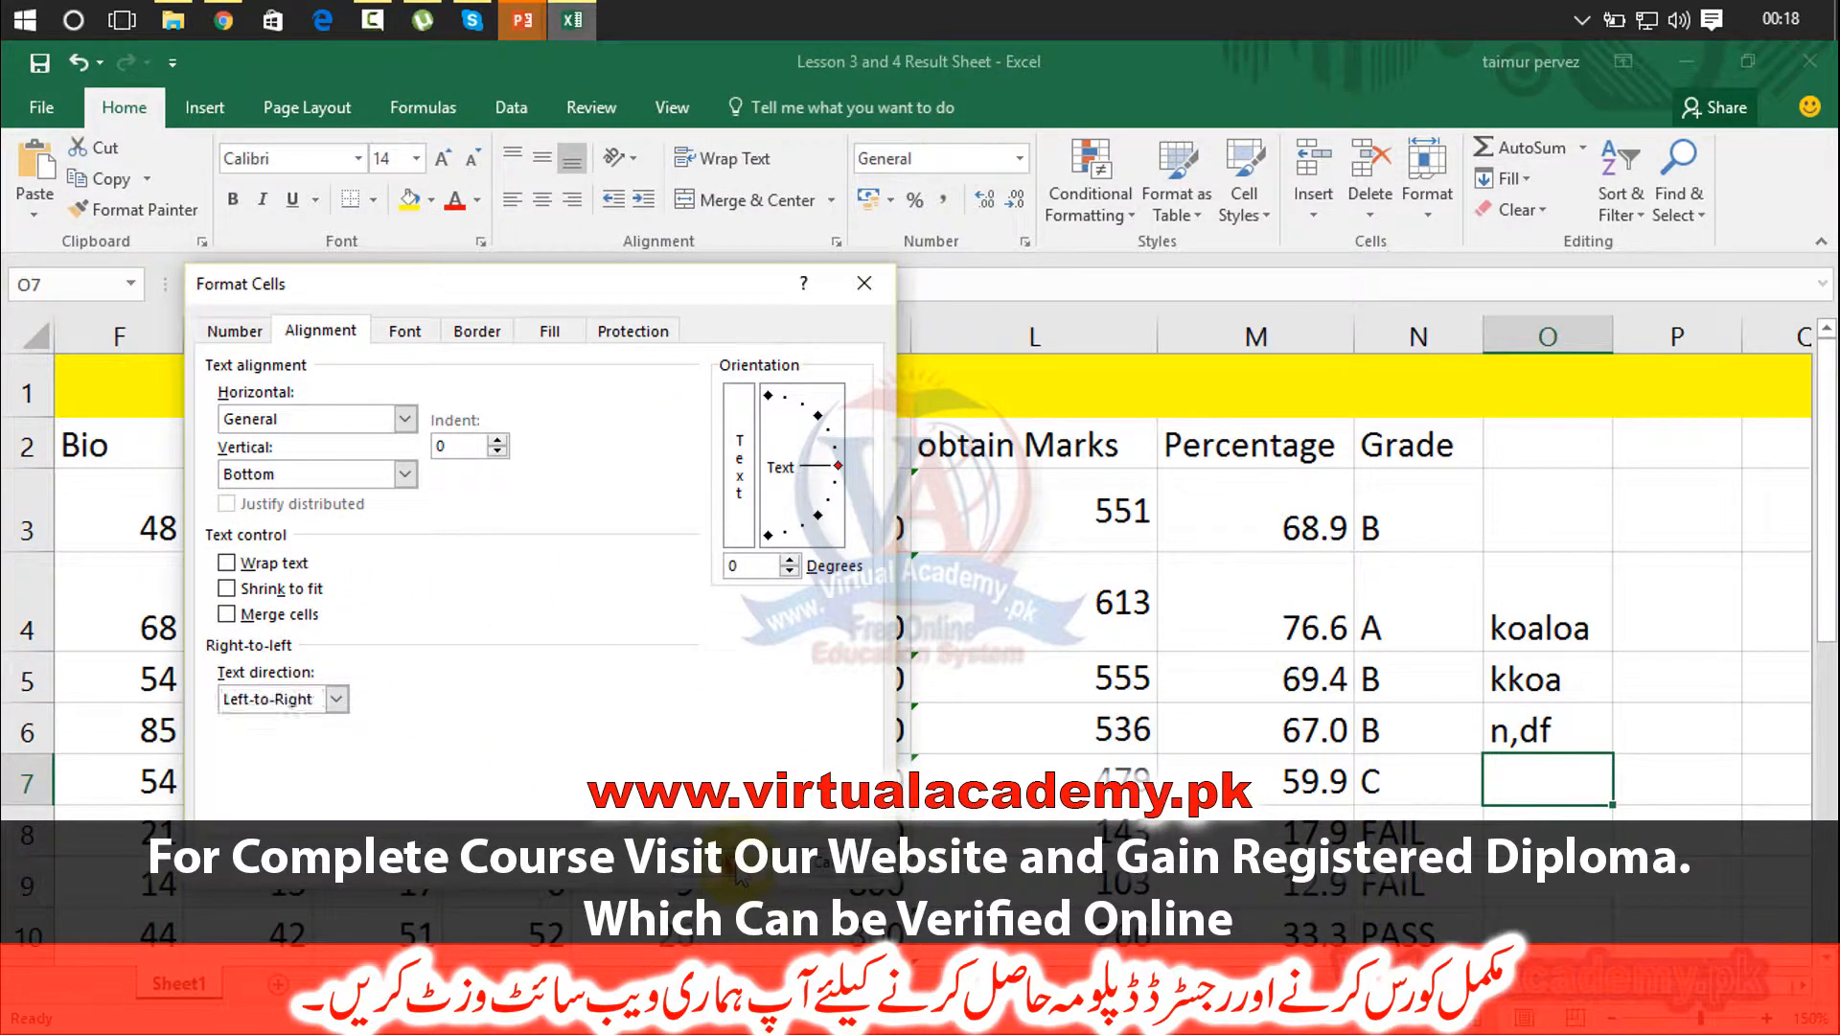
pyautogui.click(740, 874)
pyautogui.write('mmd')
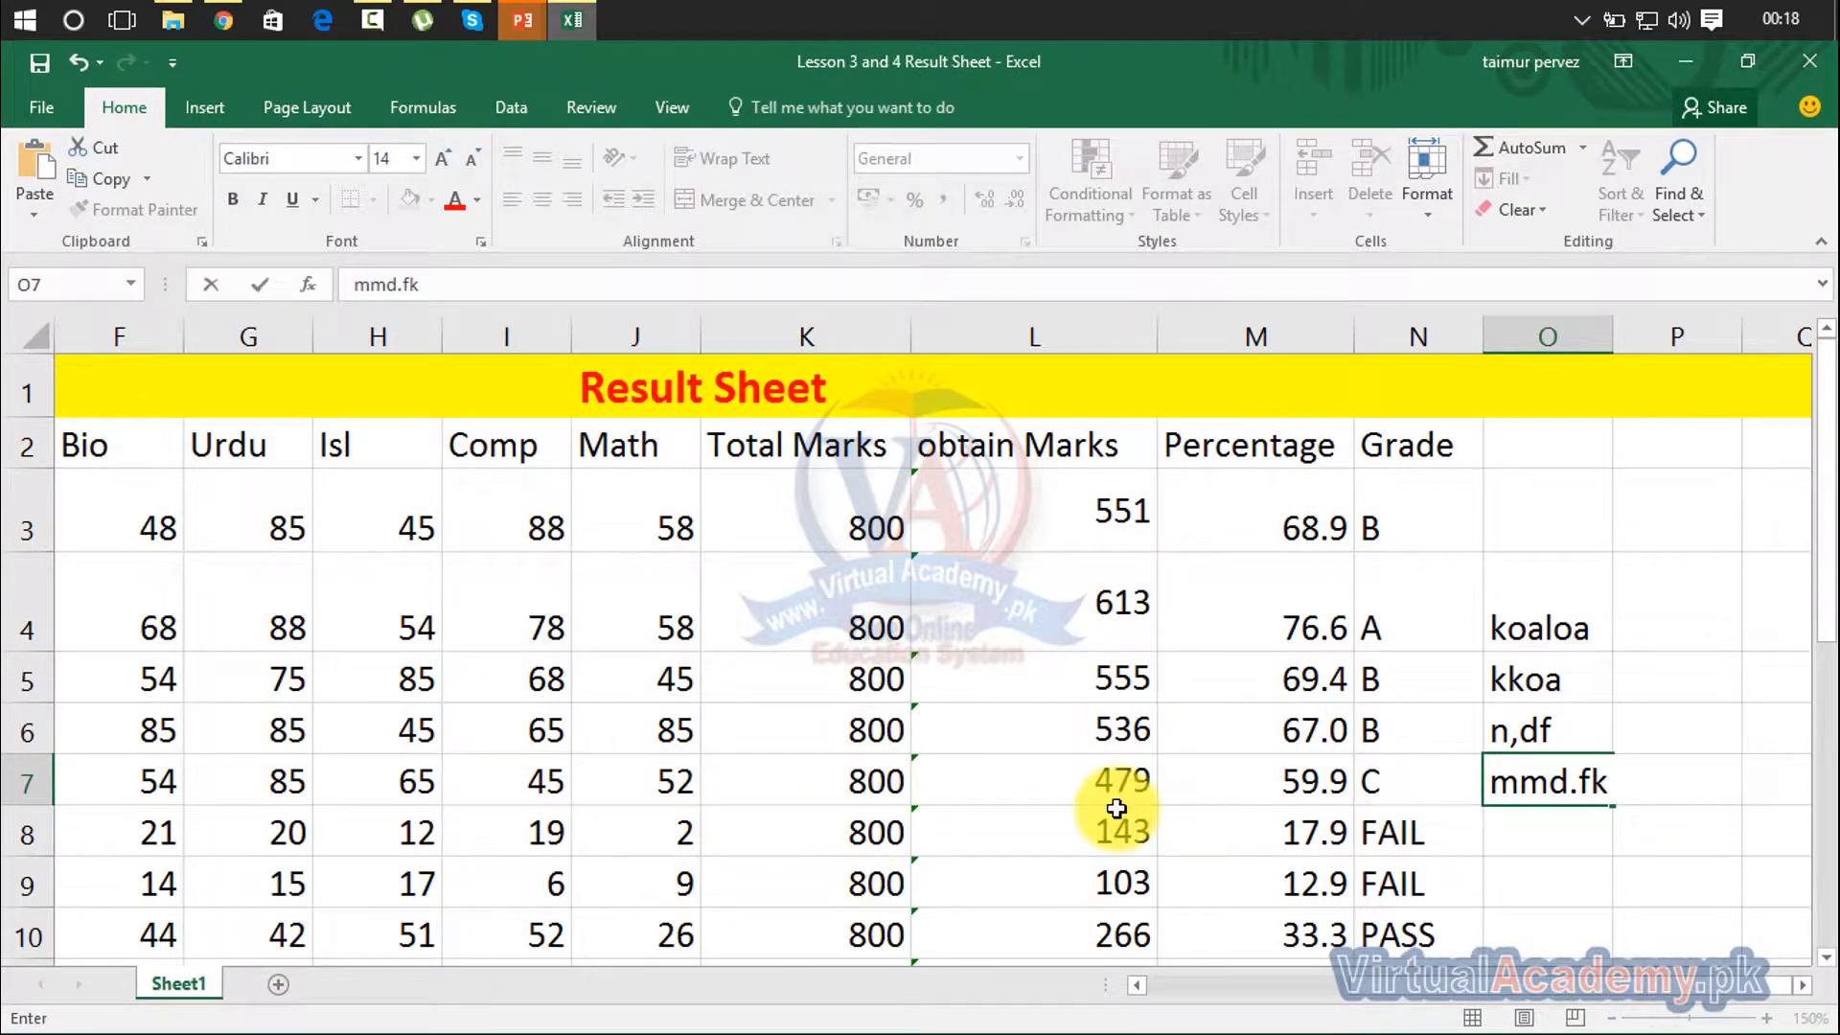
pyautogui.write('.fk')
# Clear the sample text from O4:O8
pyautogui.click(1512, 630)
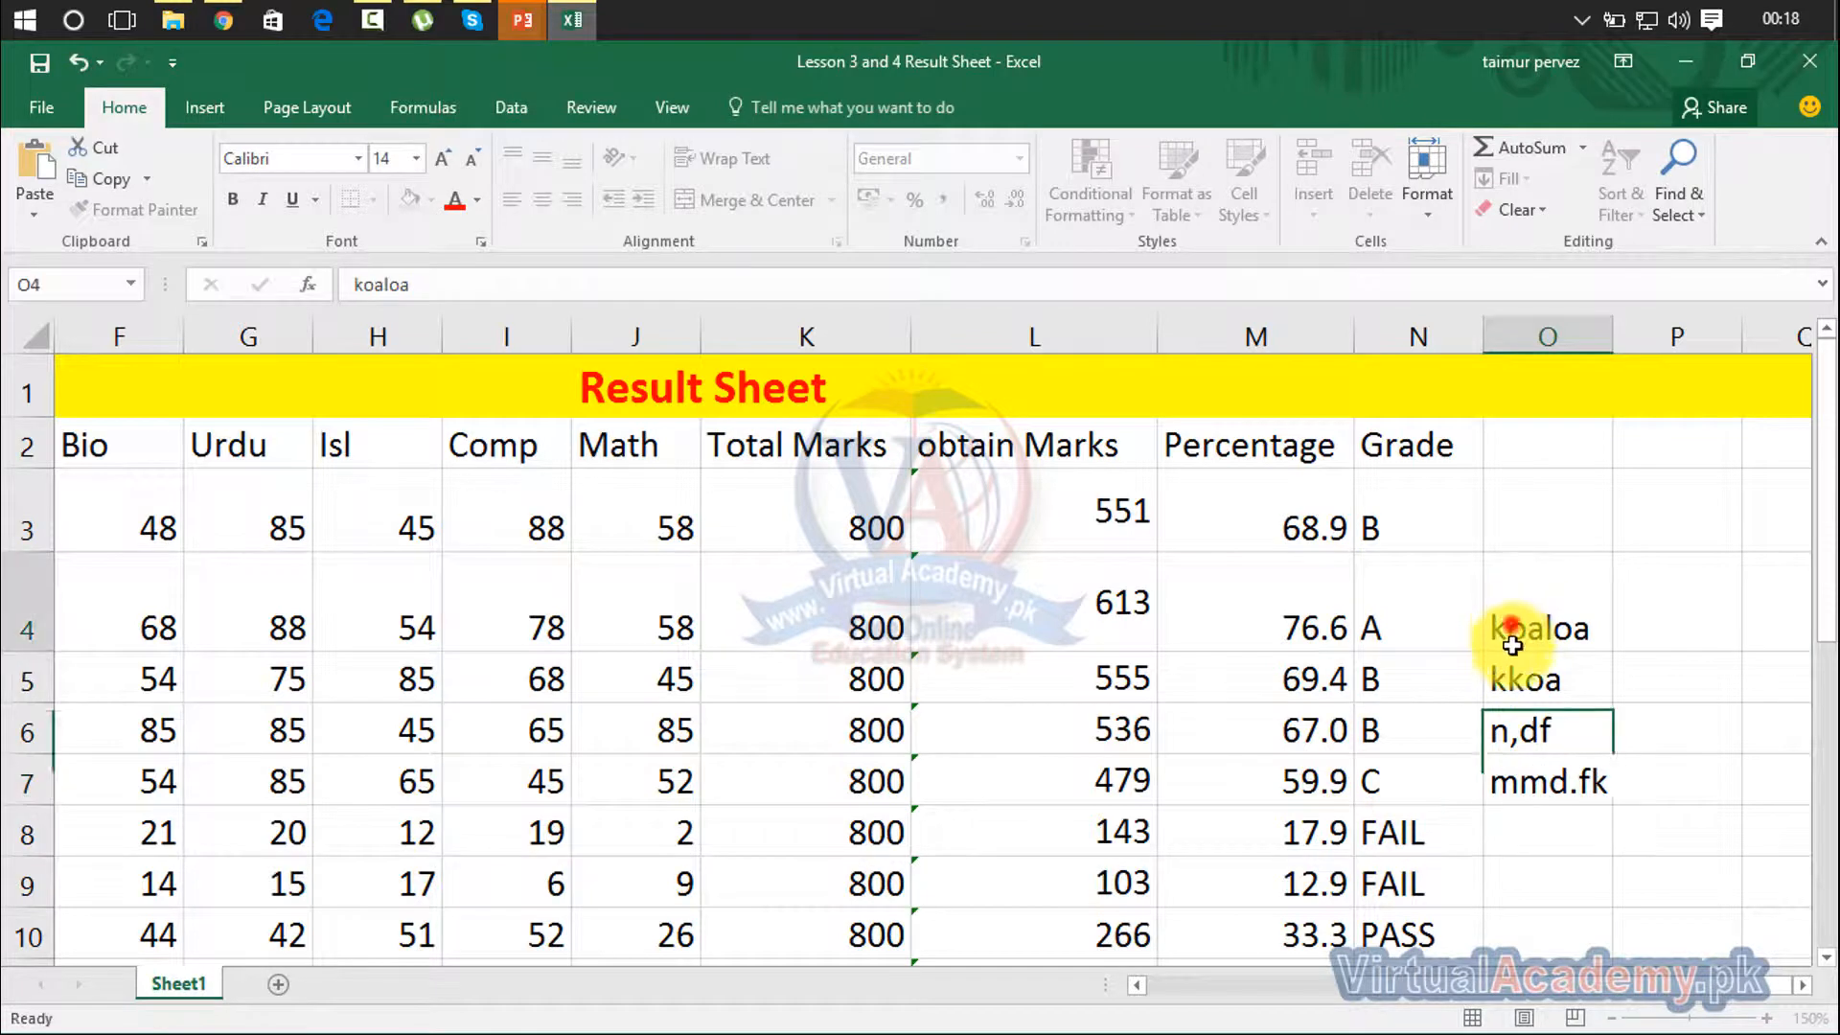
pyautogui.moveTo(1512, 645); pyautogui.dragTo(1554, 826)
pyautogui.press('Delete')
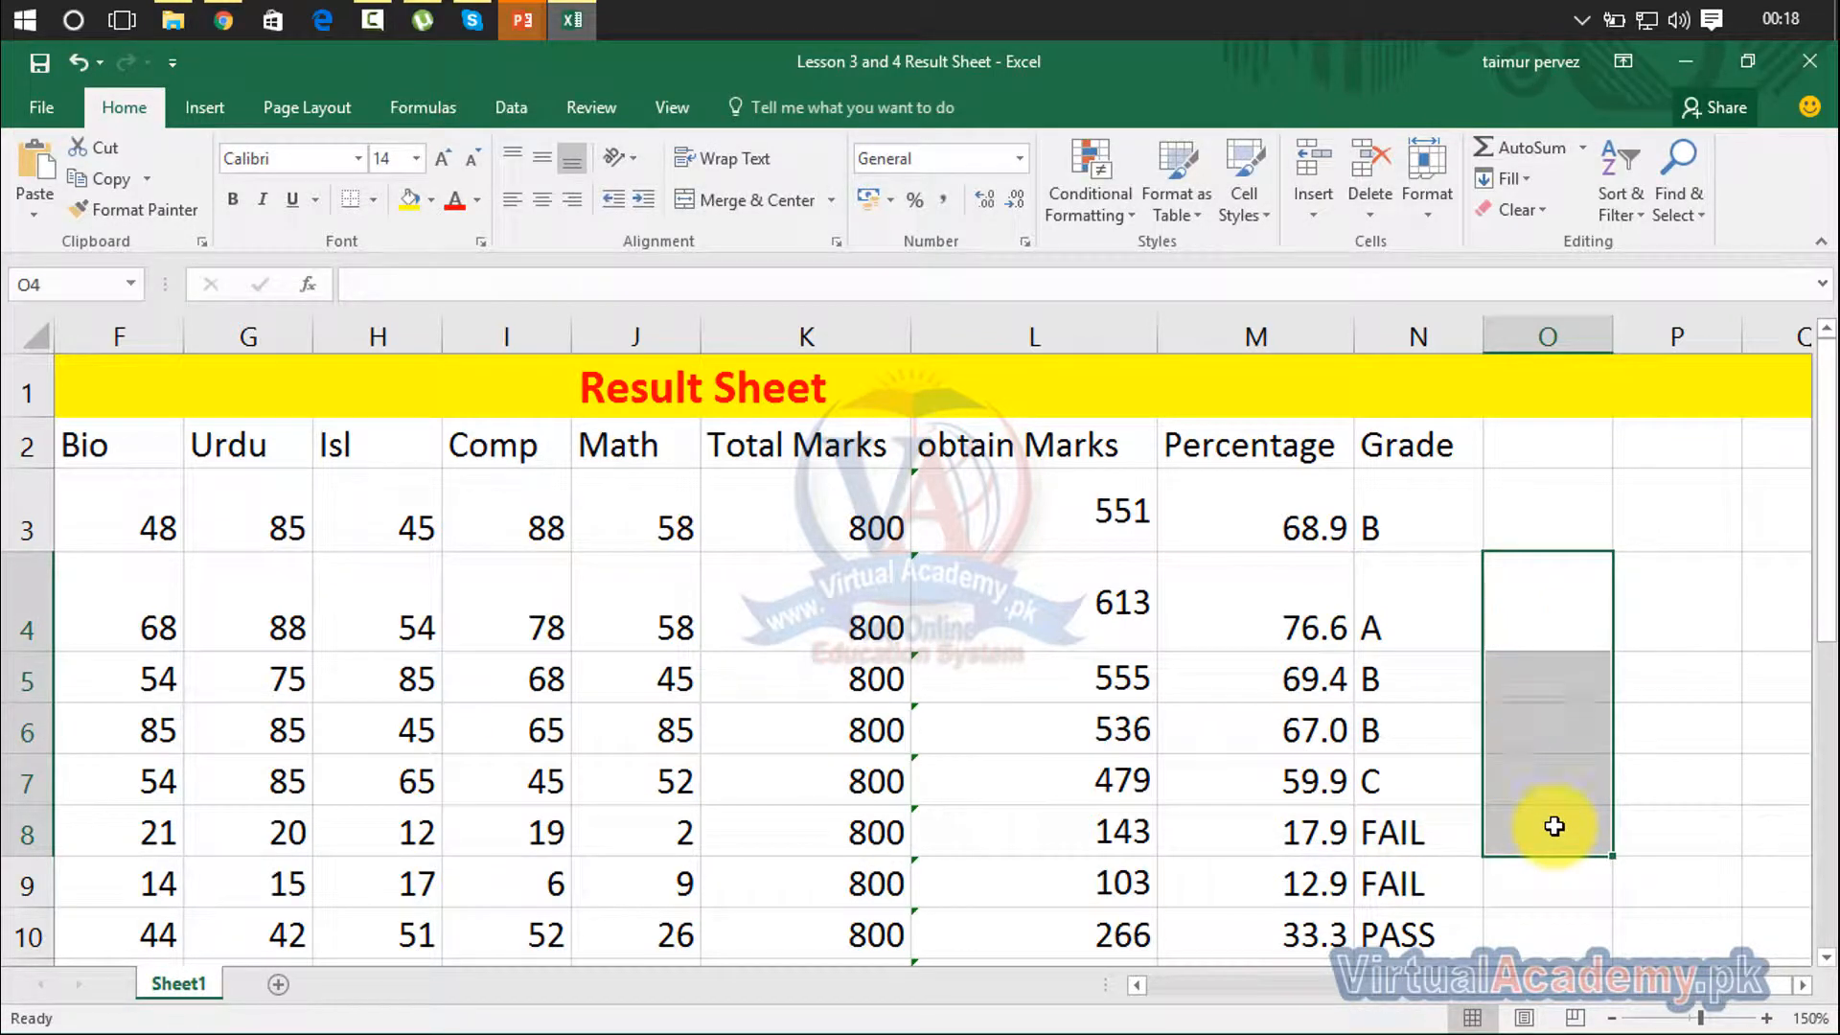
pyautogui.click(1667, 724)
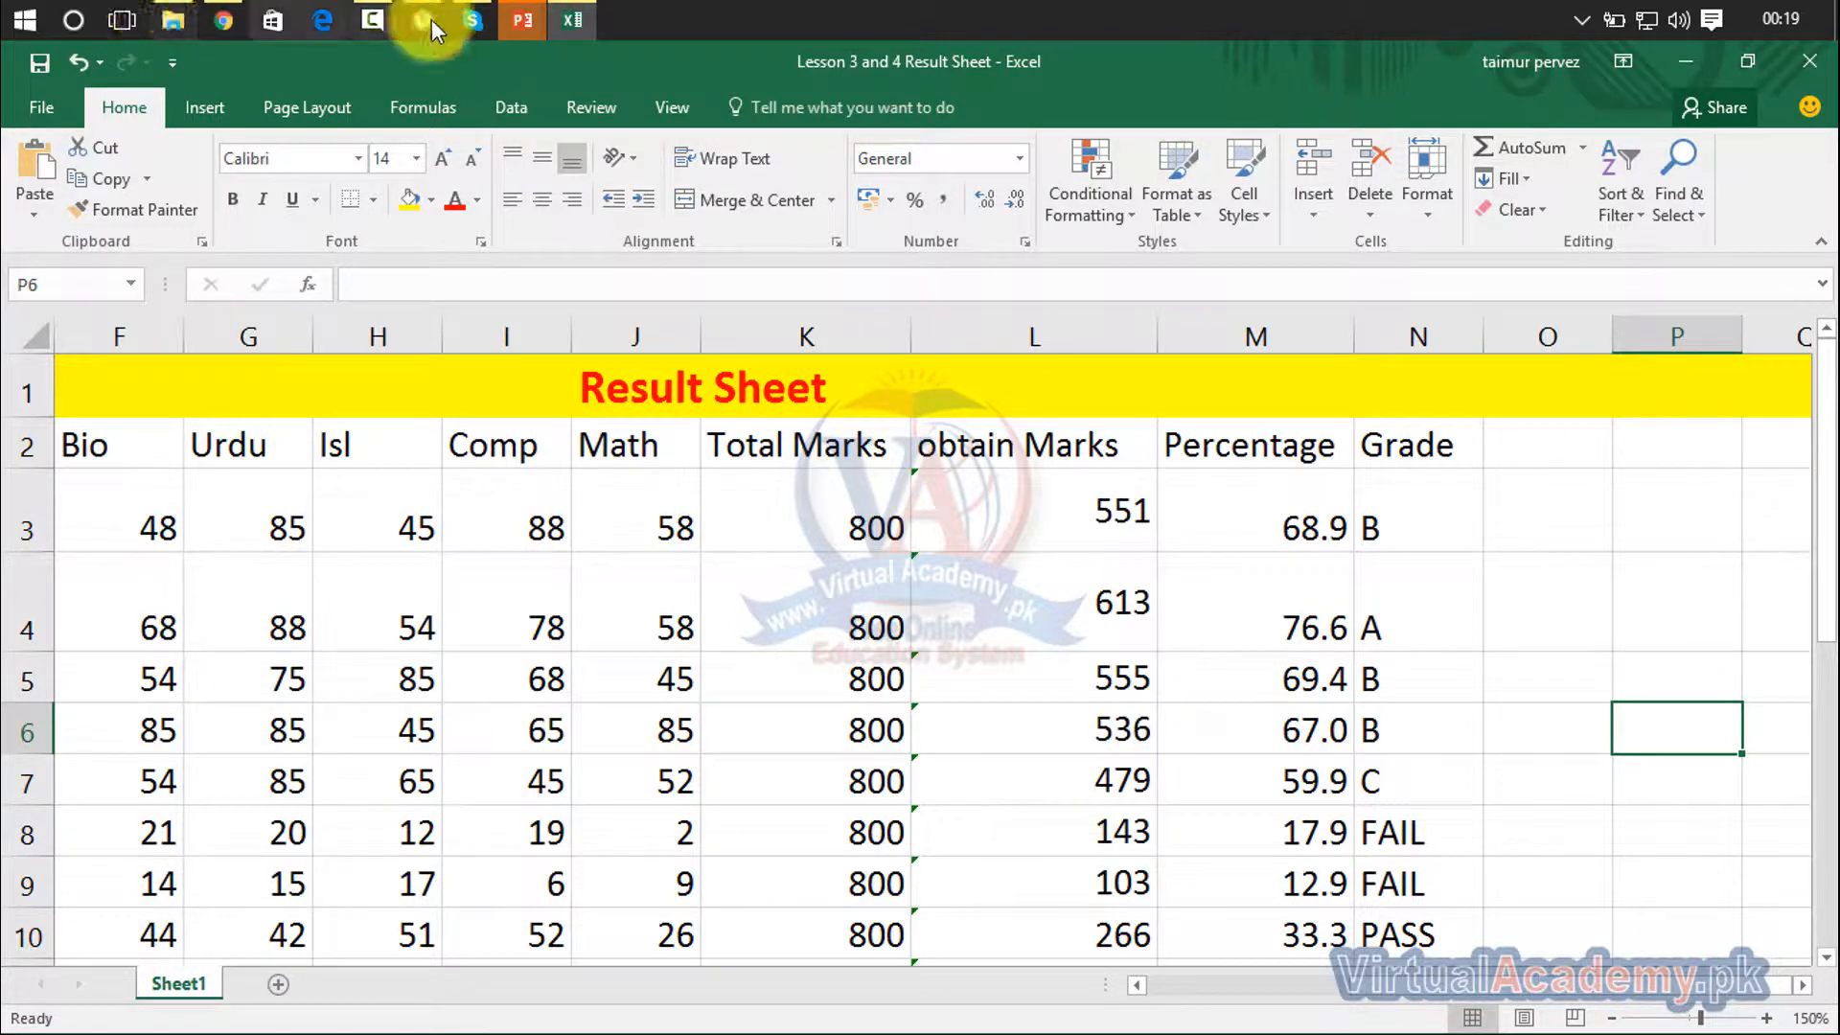
# Review the text orientation options and the Format Cells alignment settings for P6, closing them without changes
pyautogui.click(634, 158)
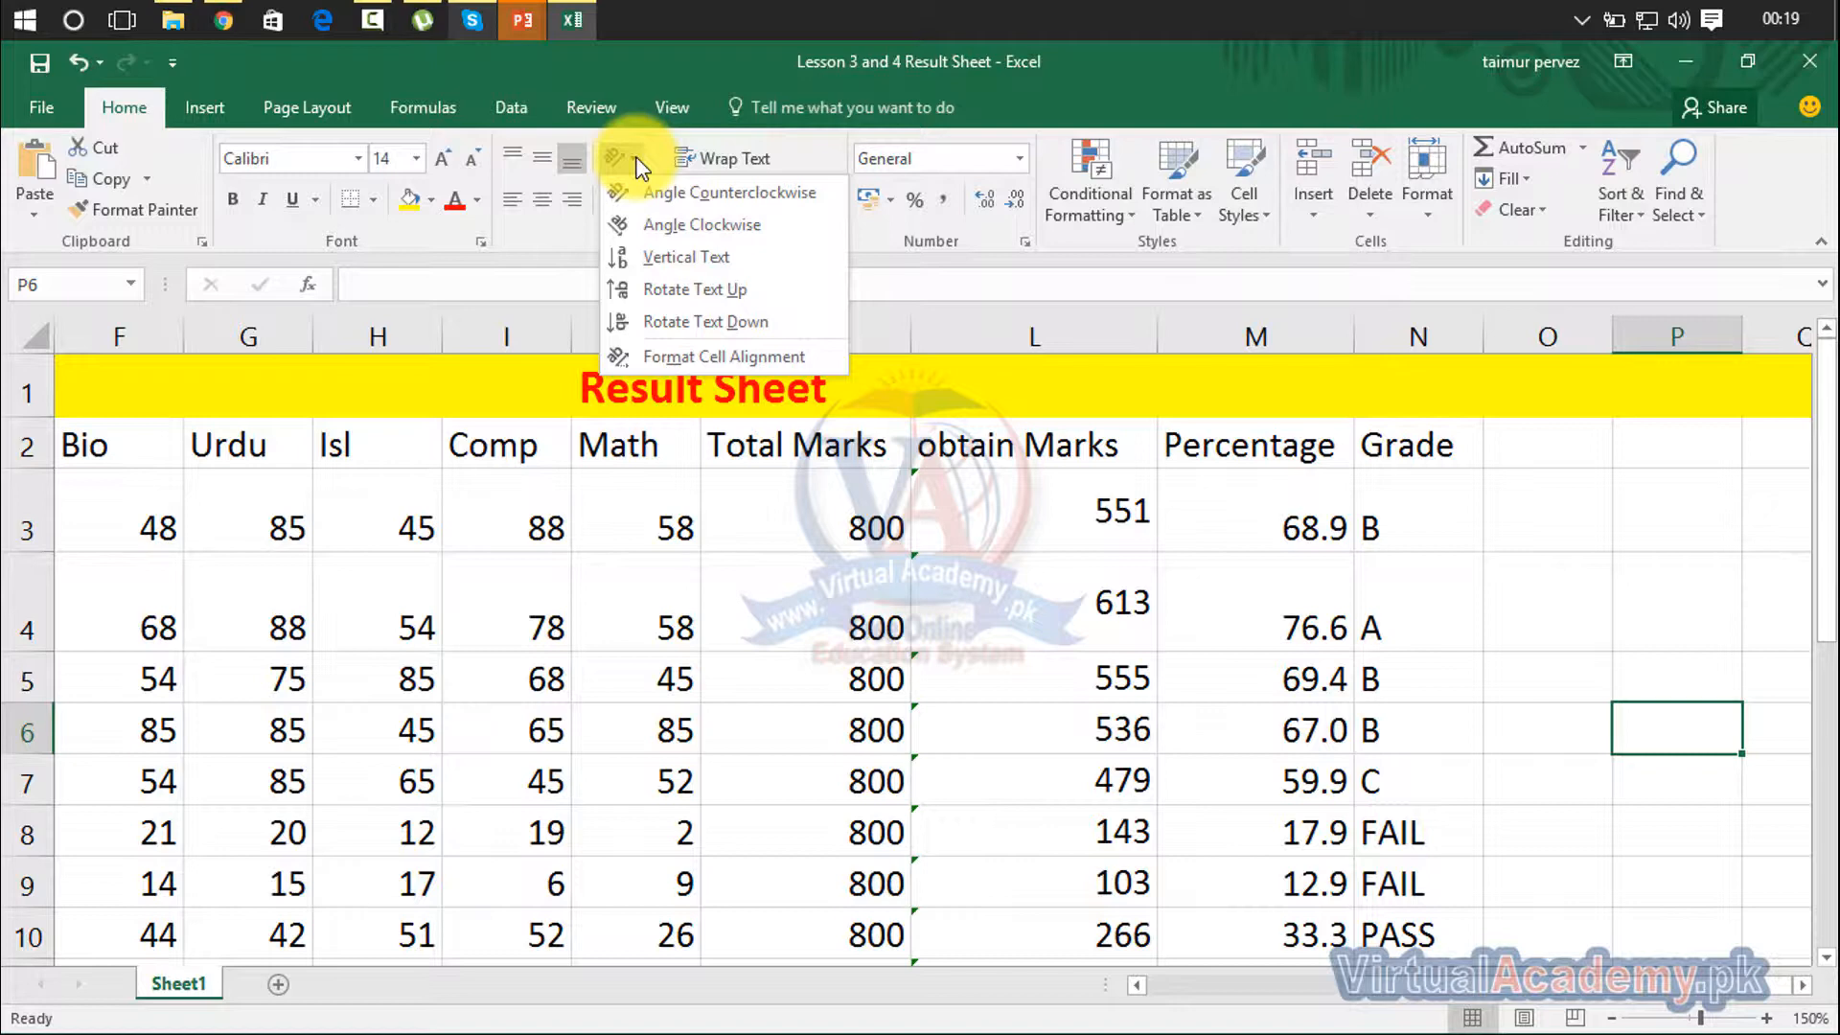
pyautogui.click(664, 349)
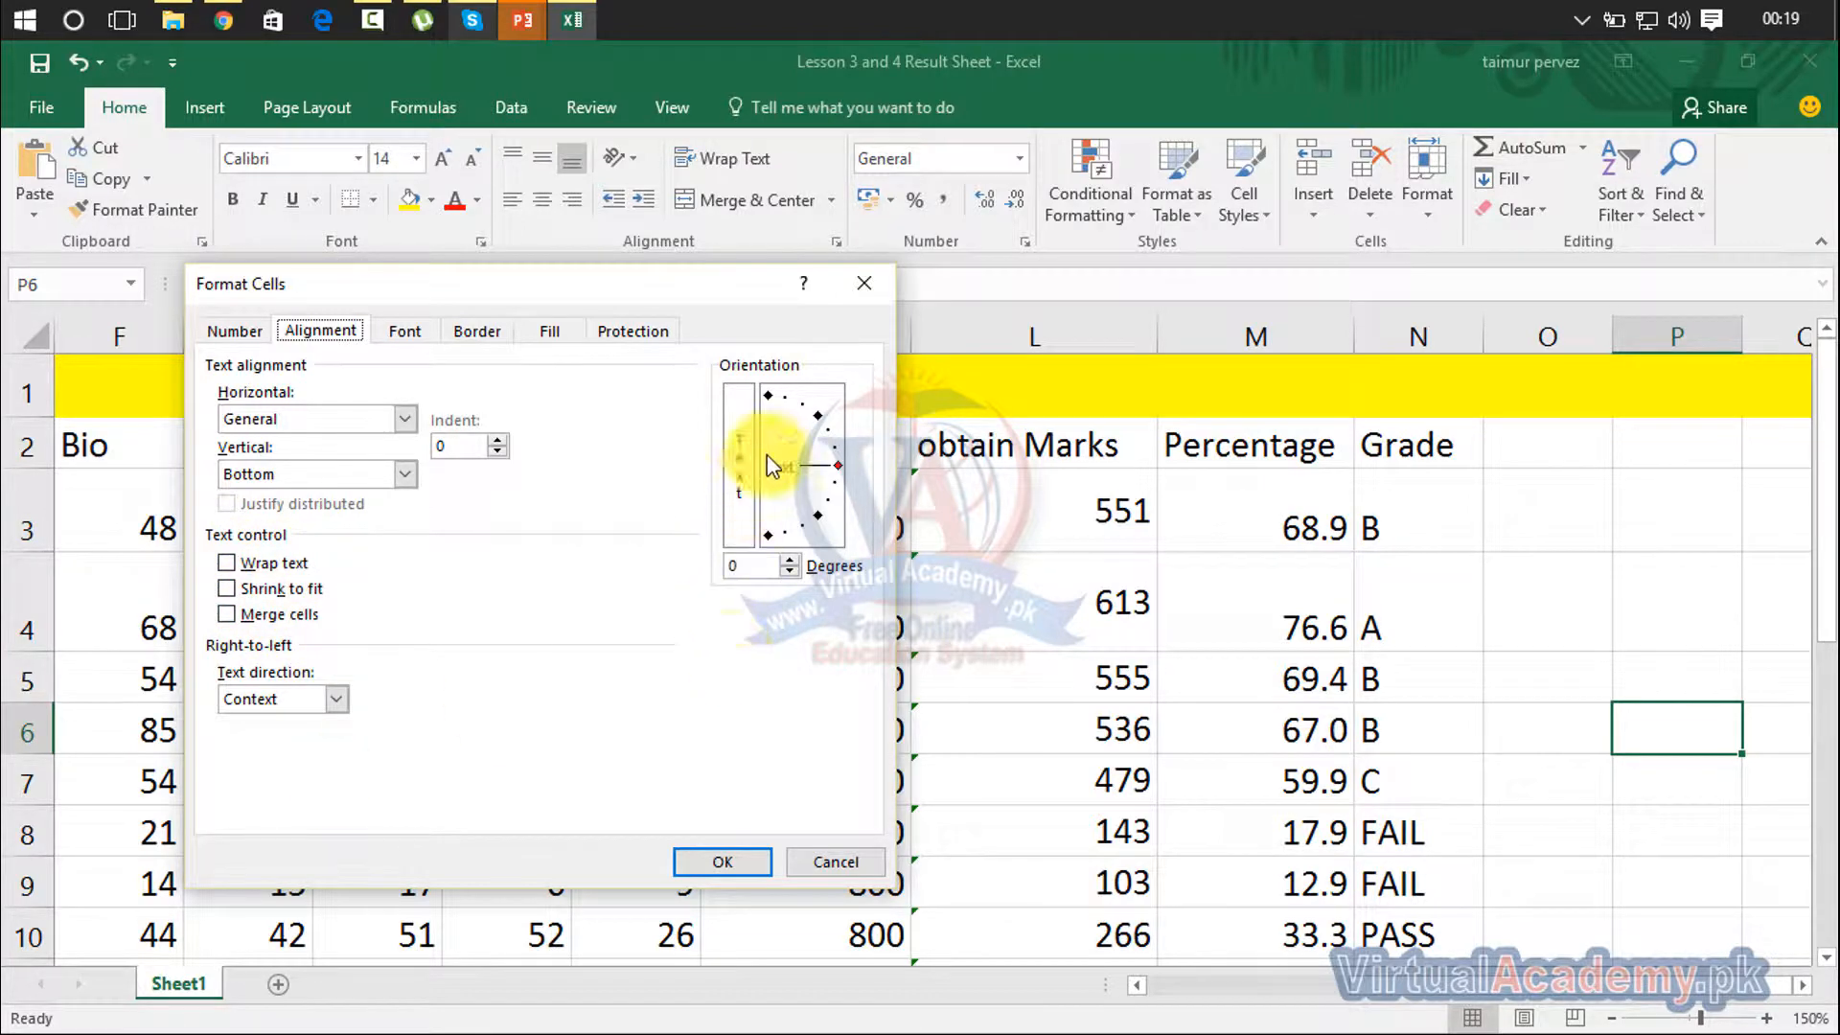
pyautogui.click(872, 290)
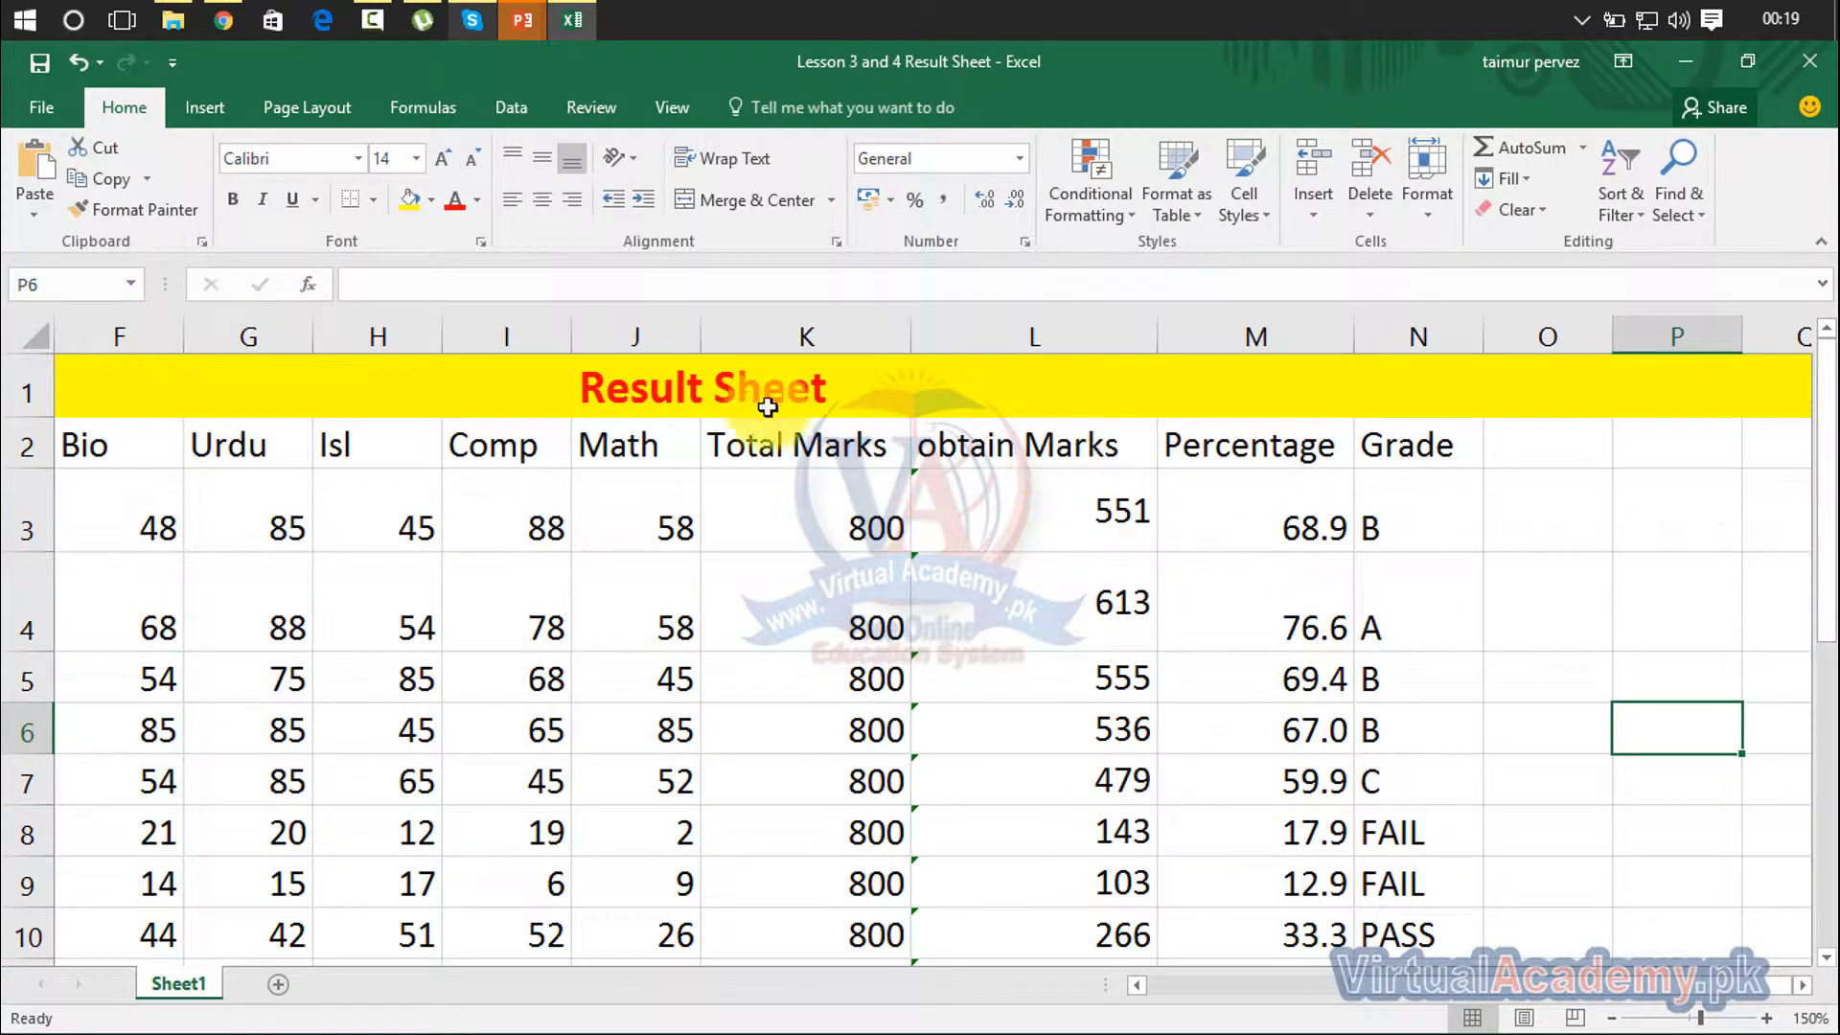
pyautogui.click(678, 454)
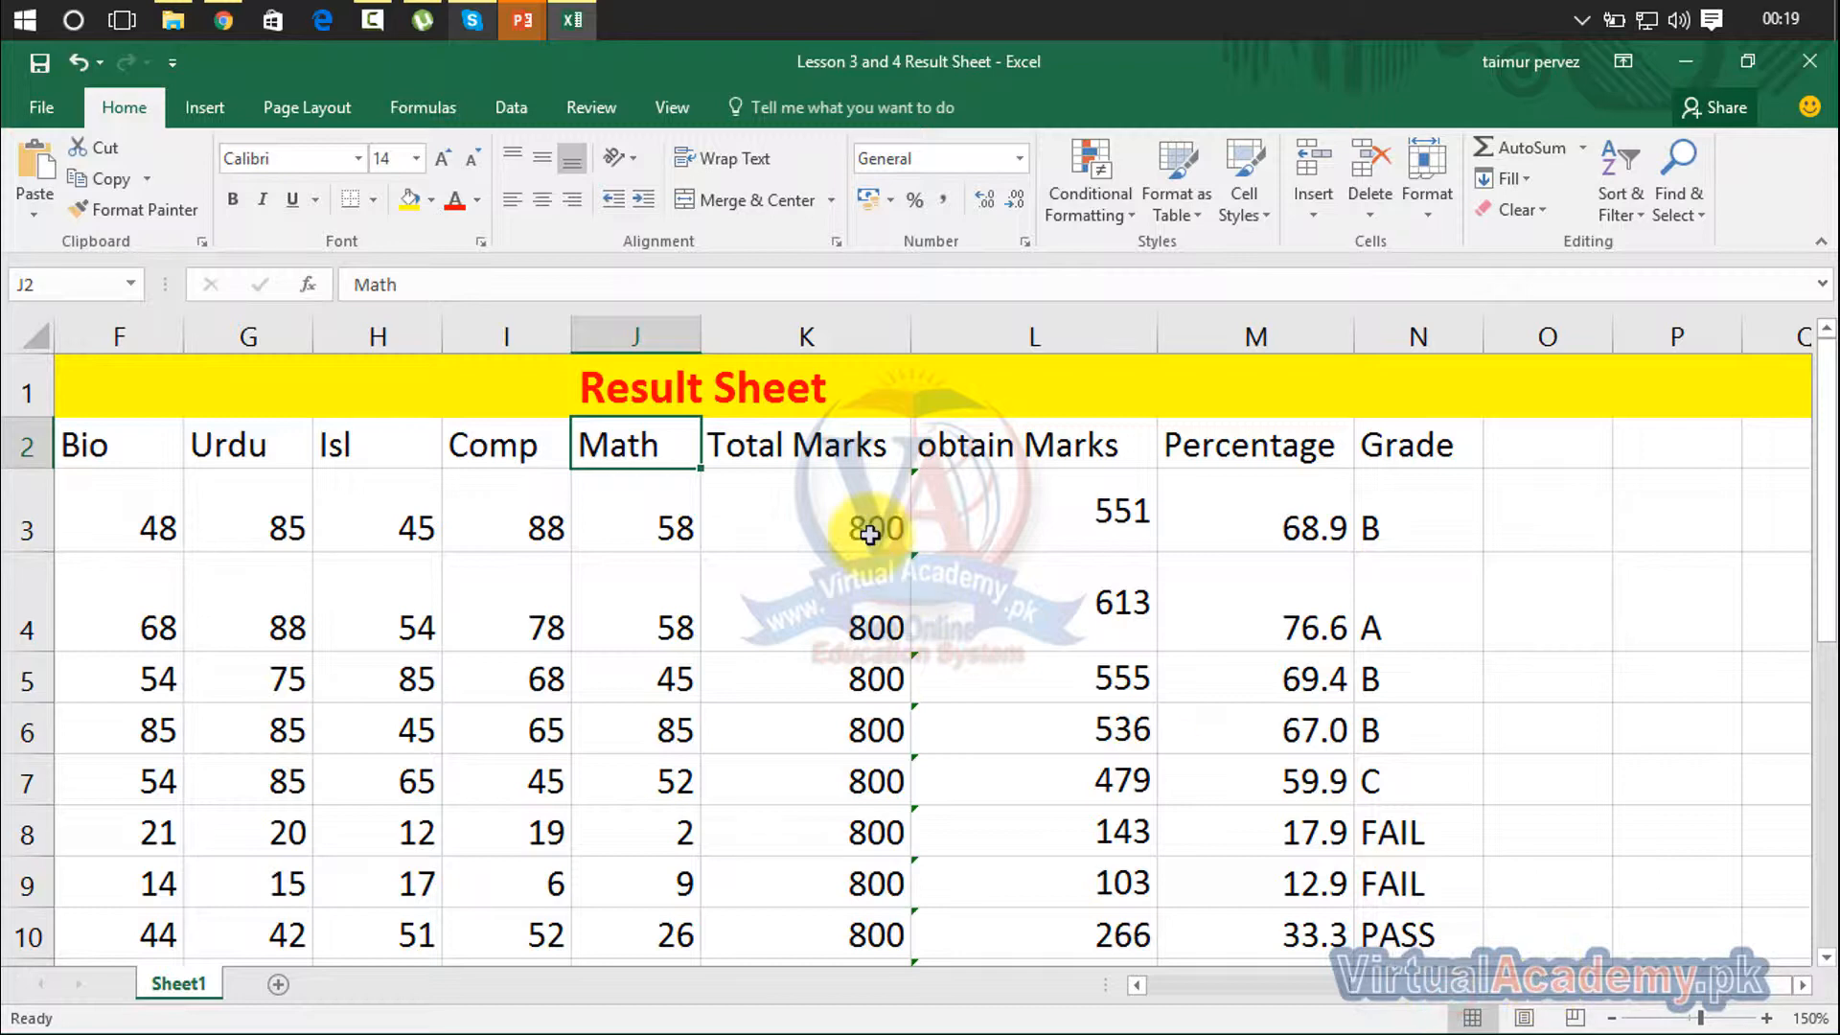
# Remove the yellow fill from row 1 with the Result Sheet title
pyautogui.click(782, 393)
pyautogui.click(596, 389)
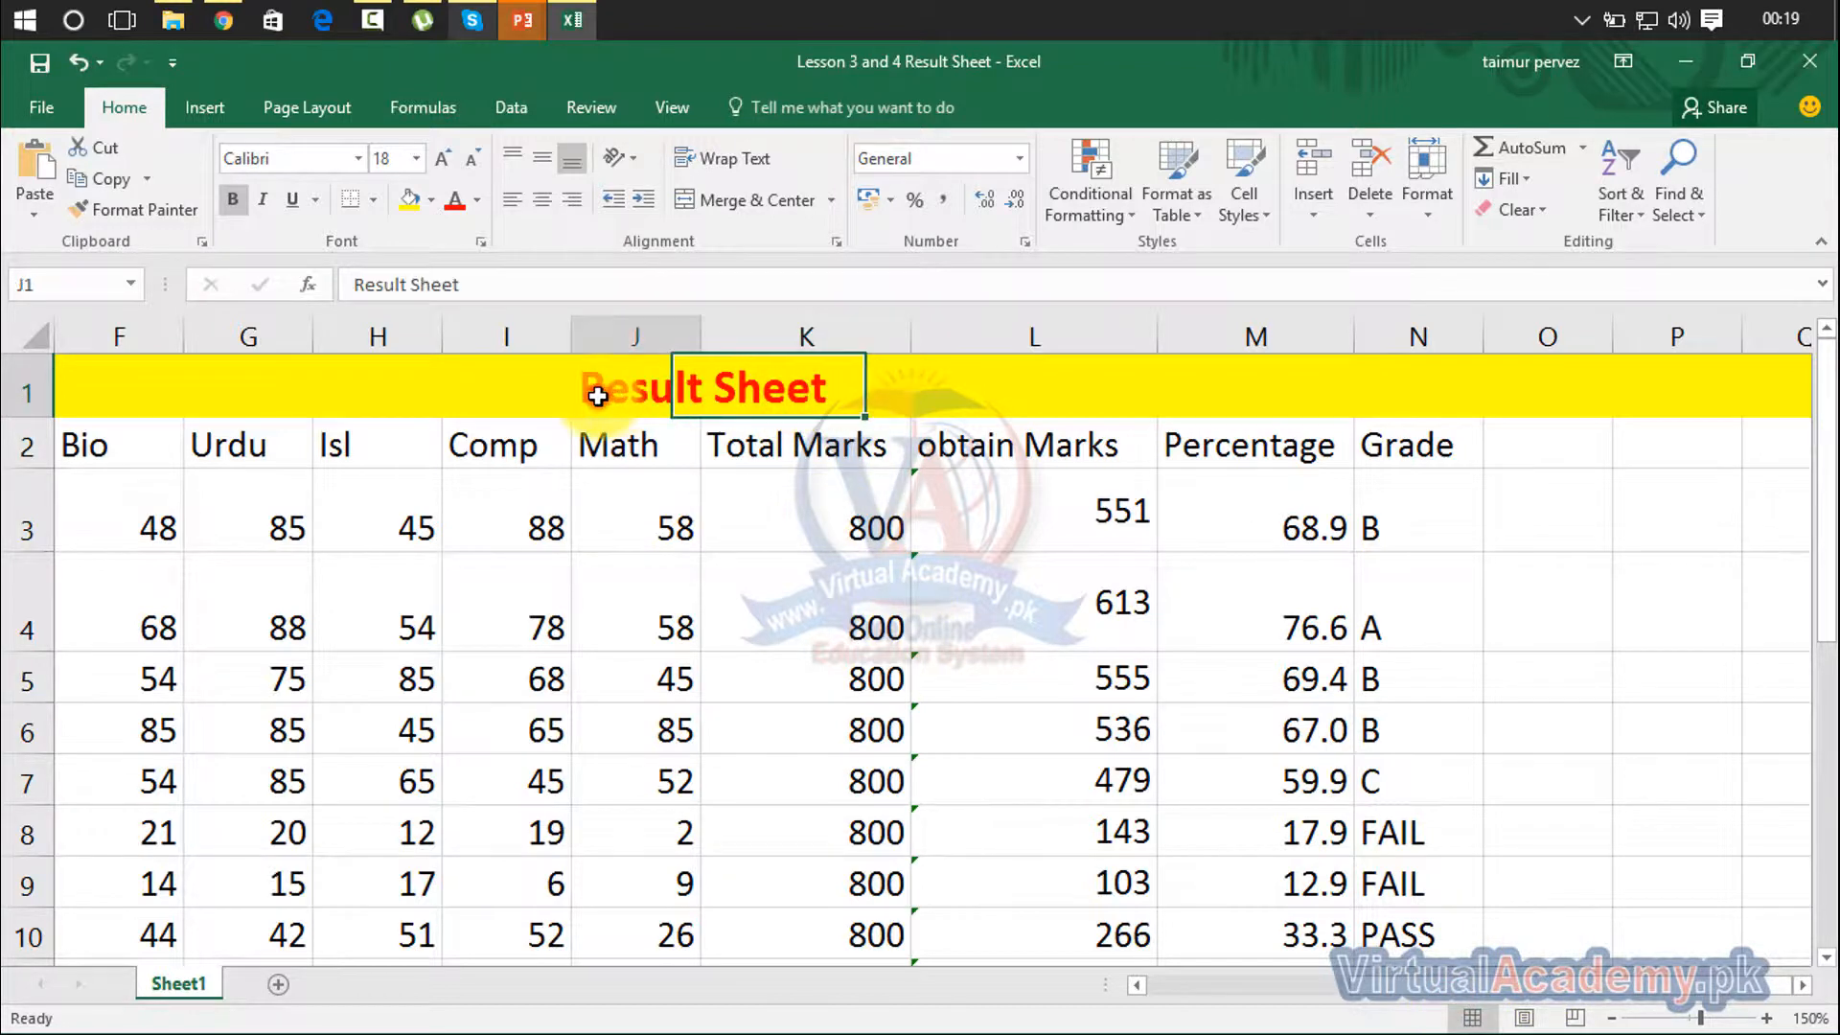
pyautogui.click(27, 381)
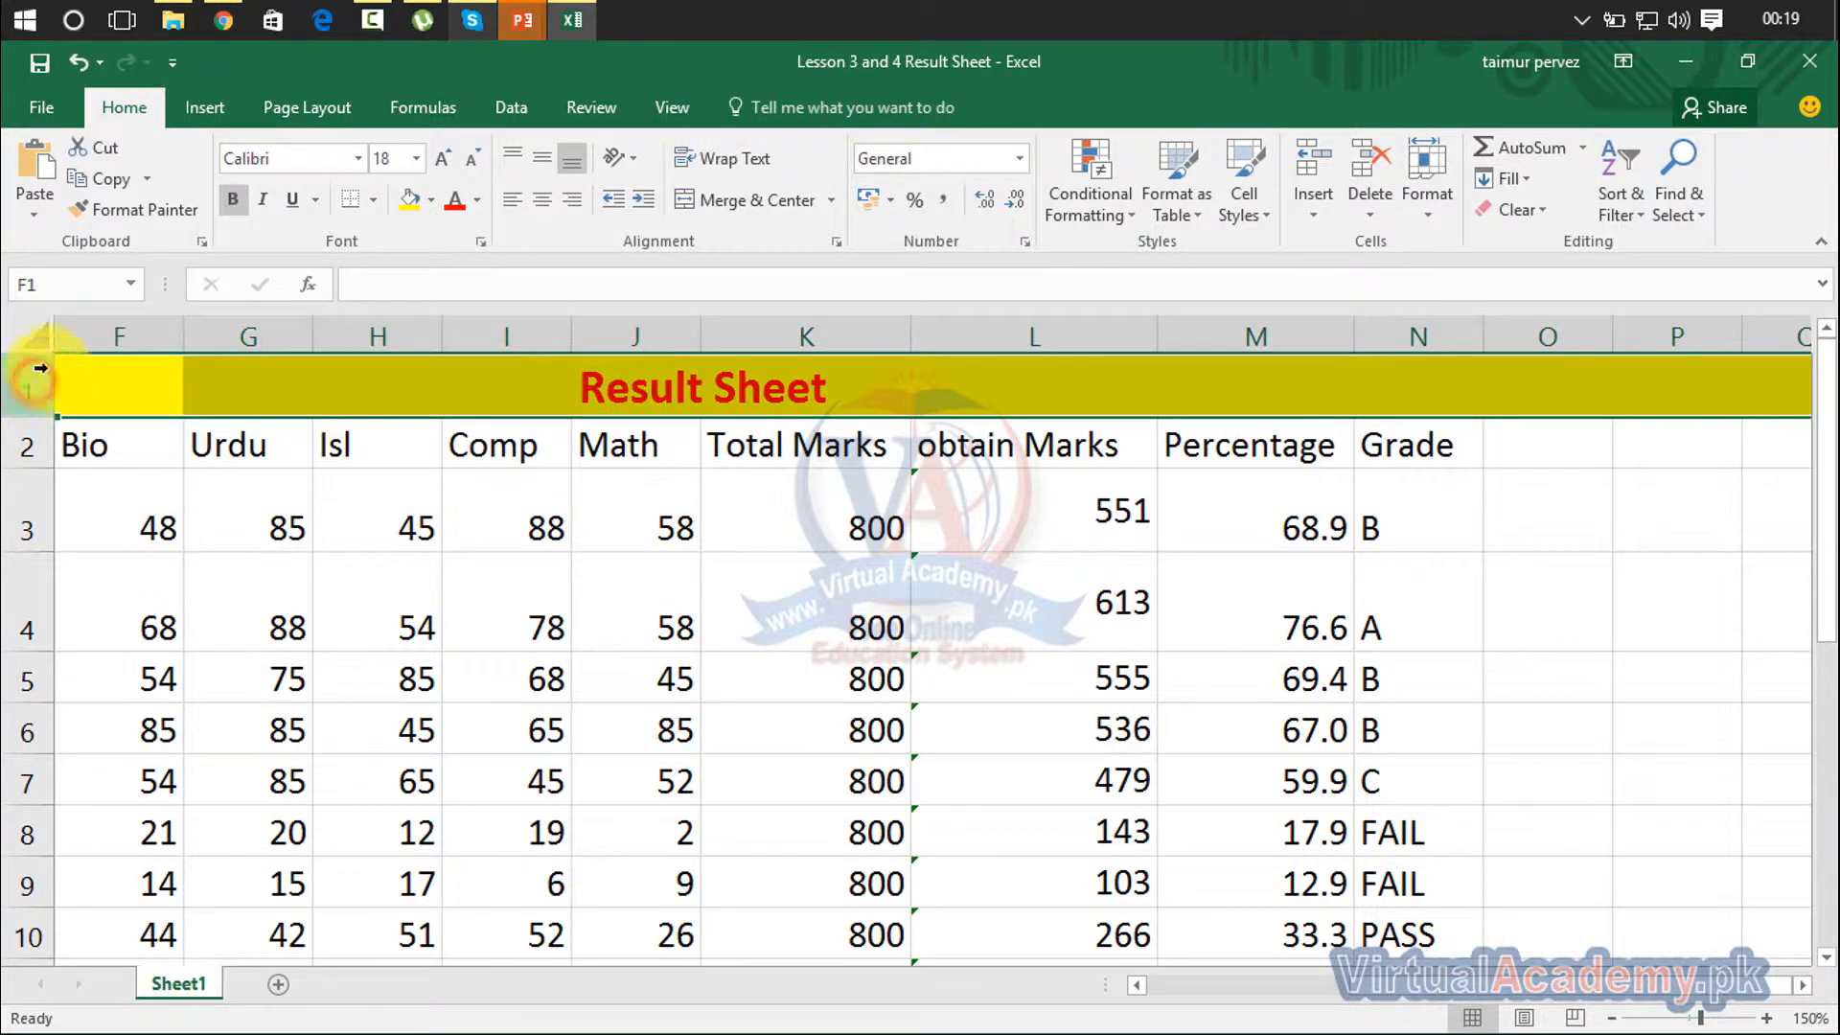
pyautogui.click(432, 200)
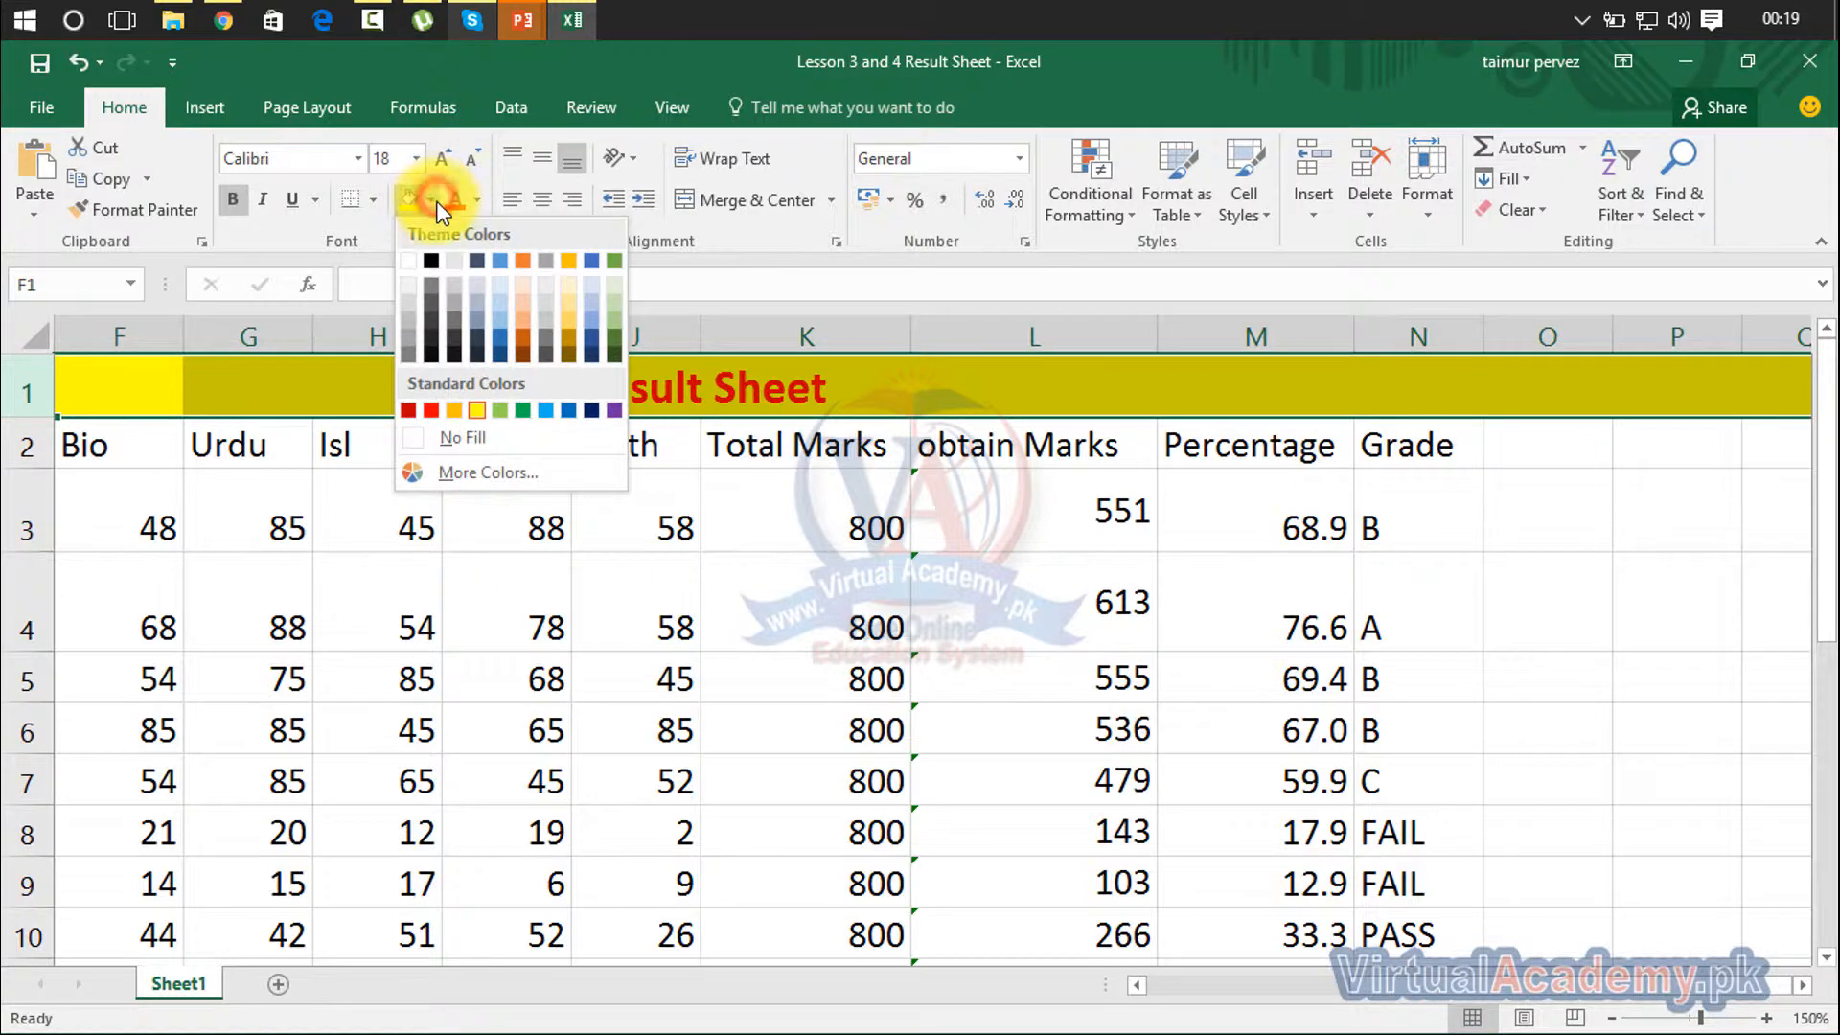
pyautogui.click(439, 431)
pyautogui.click(733, 487)
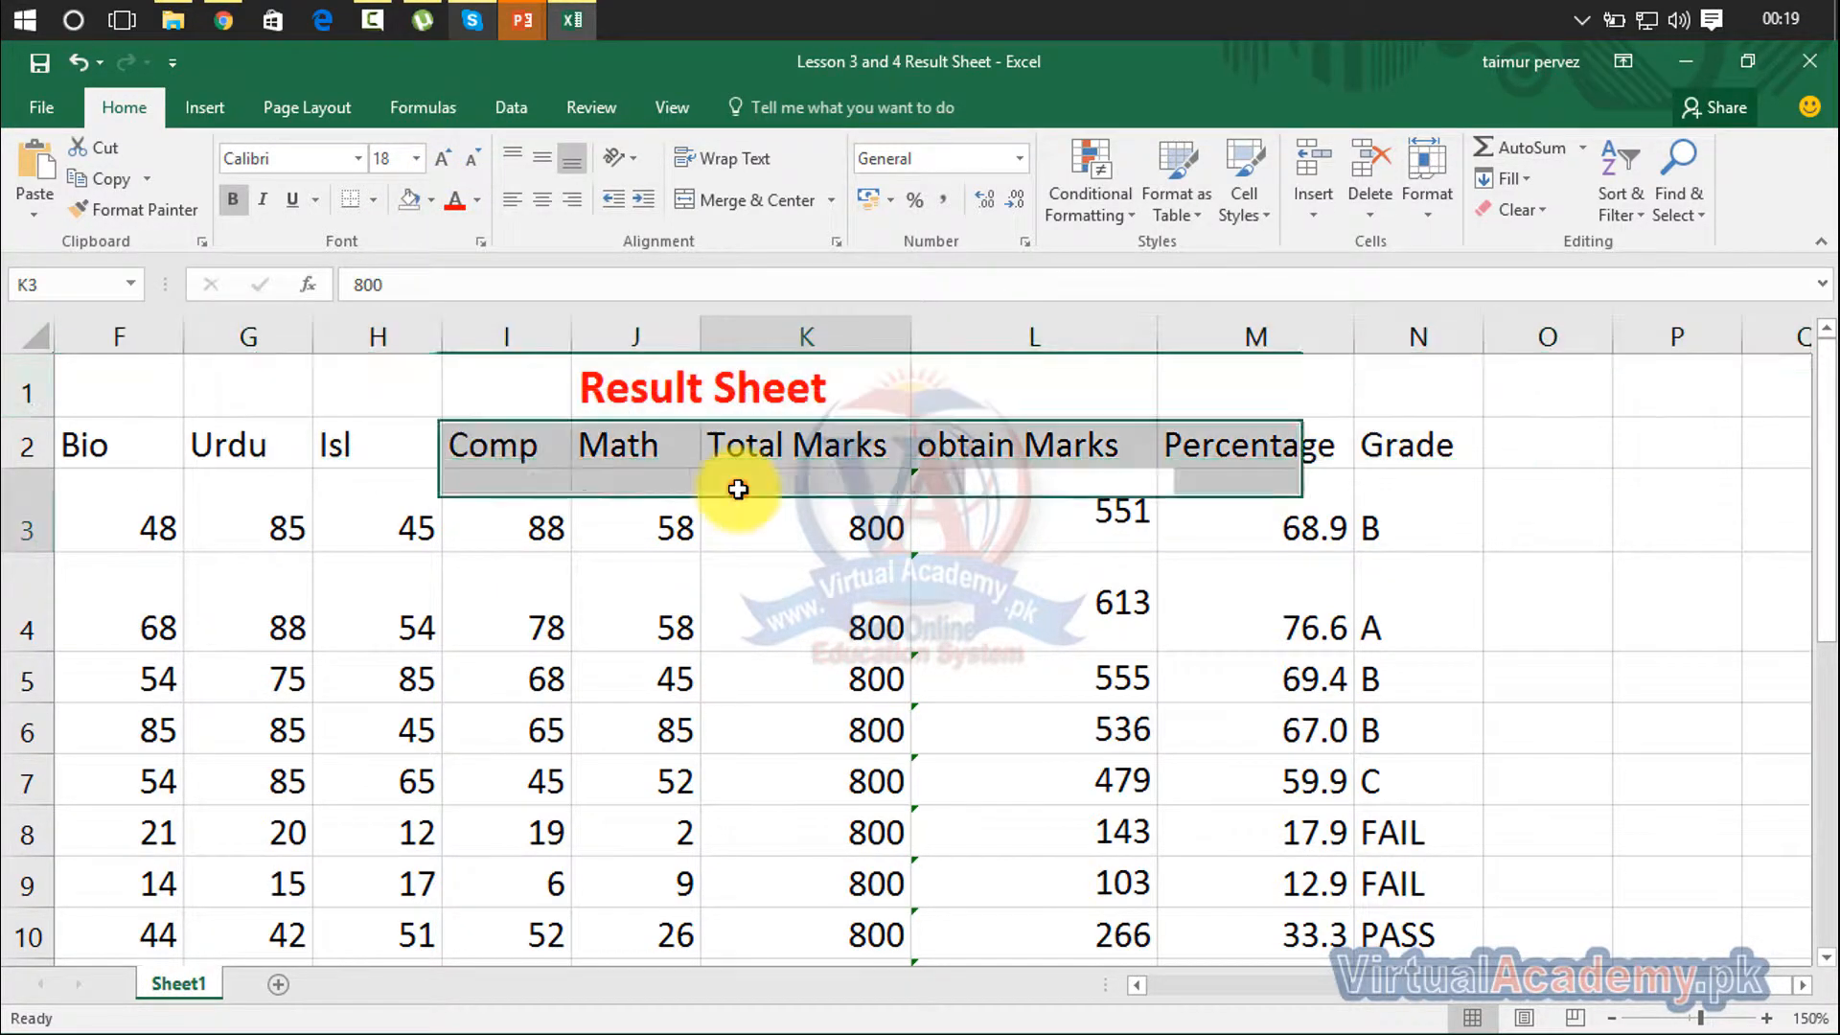
# Increase the font size of the title cells J1:K1 to 28
pyautogui.moveTo(828, 394); pyautogui.dragTo(575, 384)
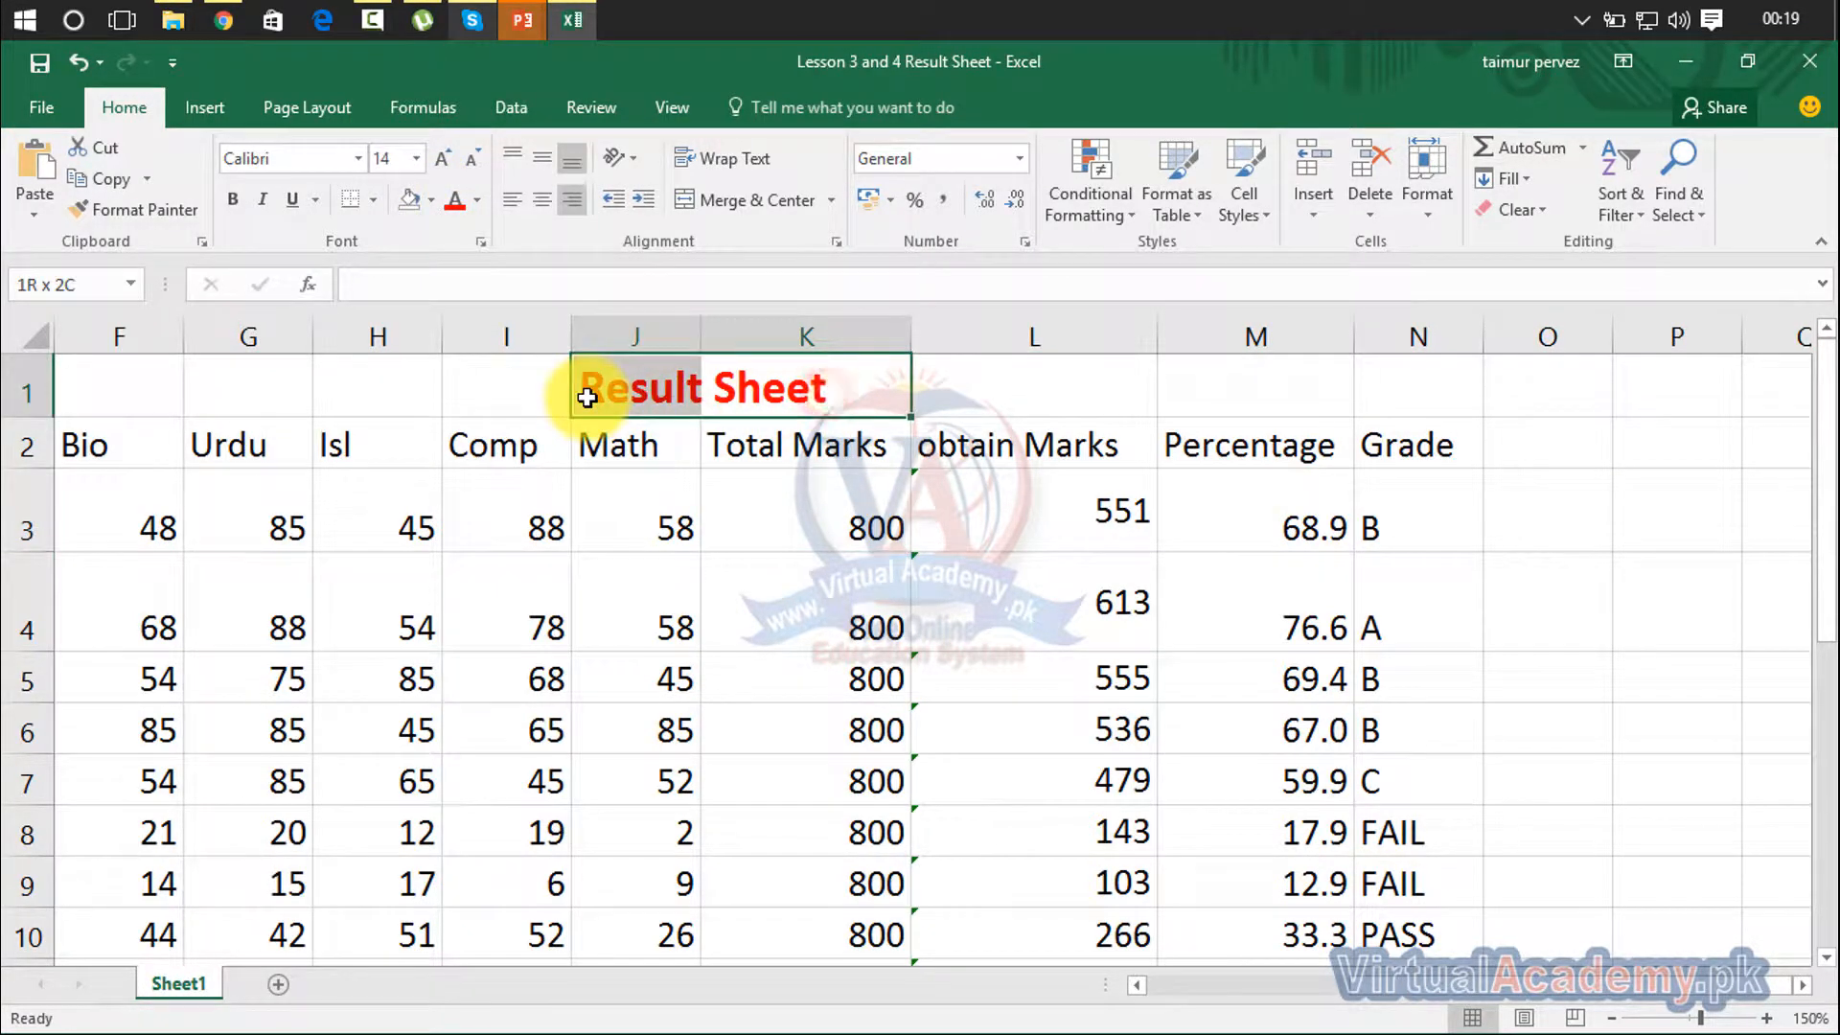
pyautogui.click(439, 159)
pyautogui.click(439, 159)
pyautogui.click(439, 159)
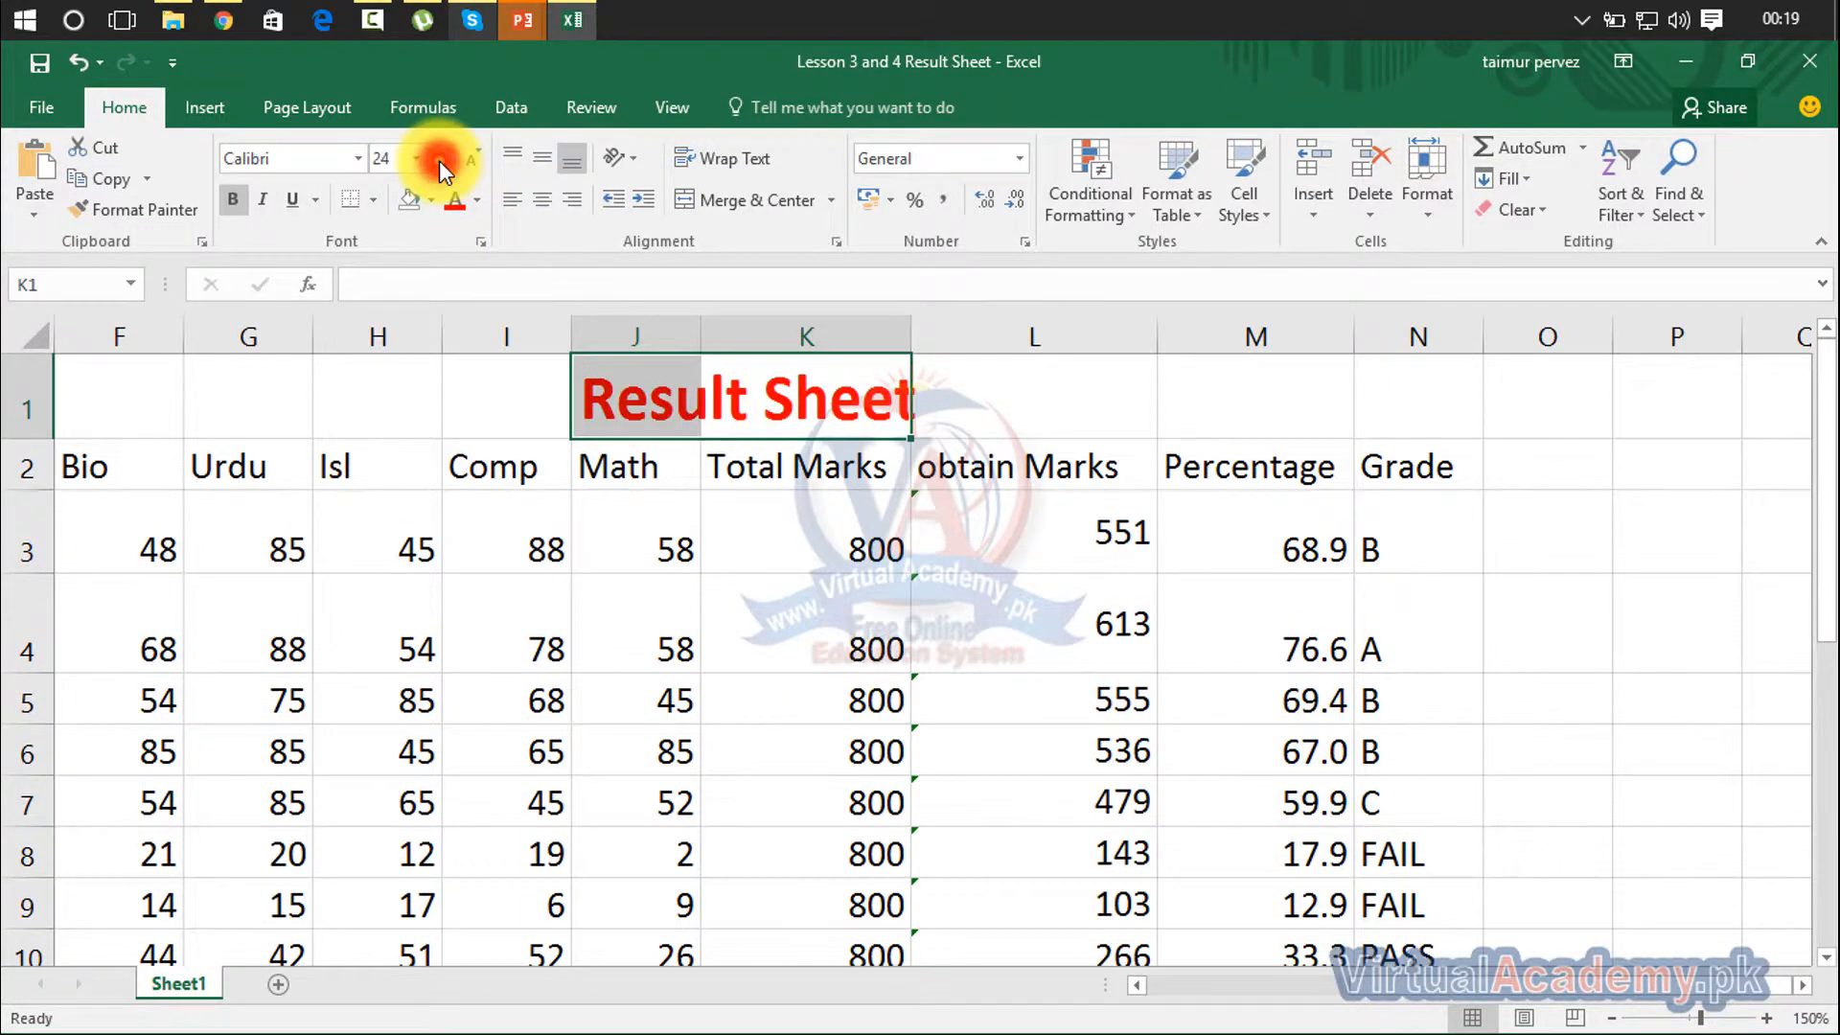
pyautogui.click(439, 159)
pyautogui.click(439, 159)
pyautogui.click(952, 546)
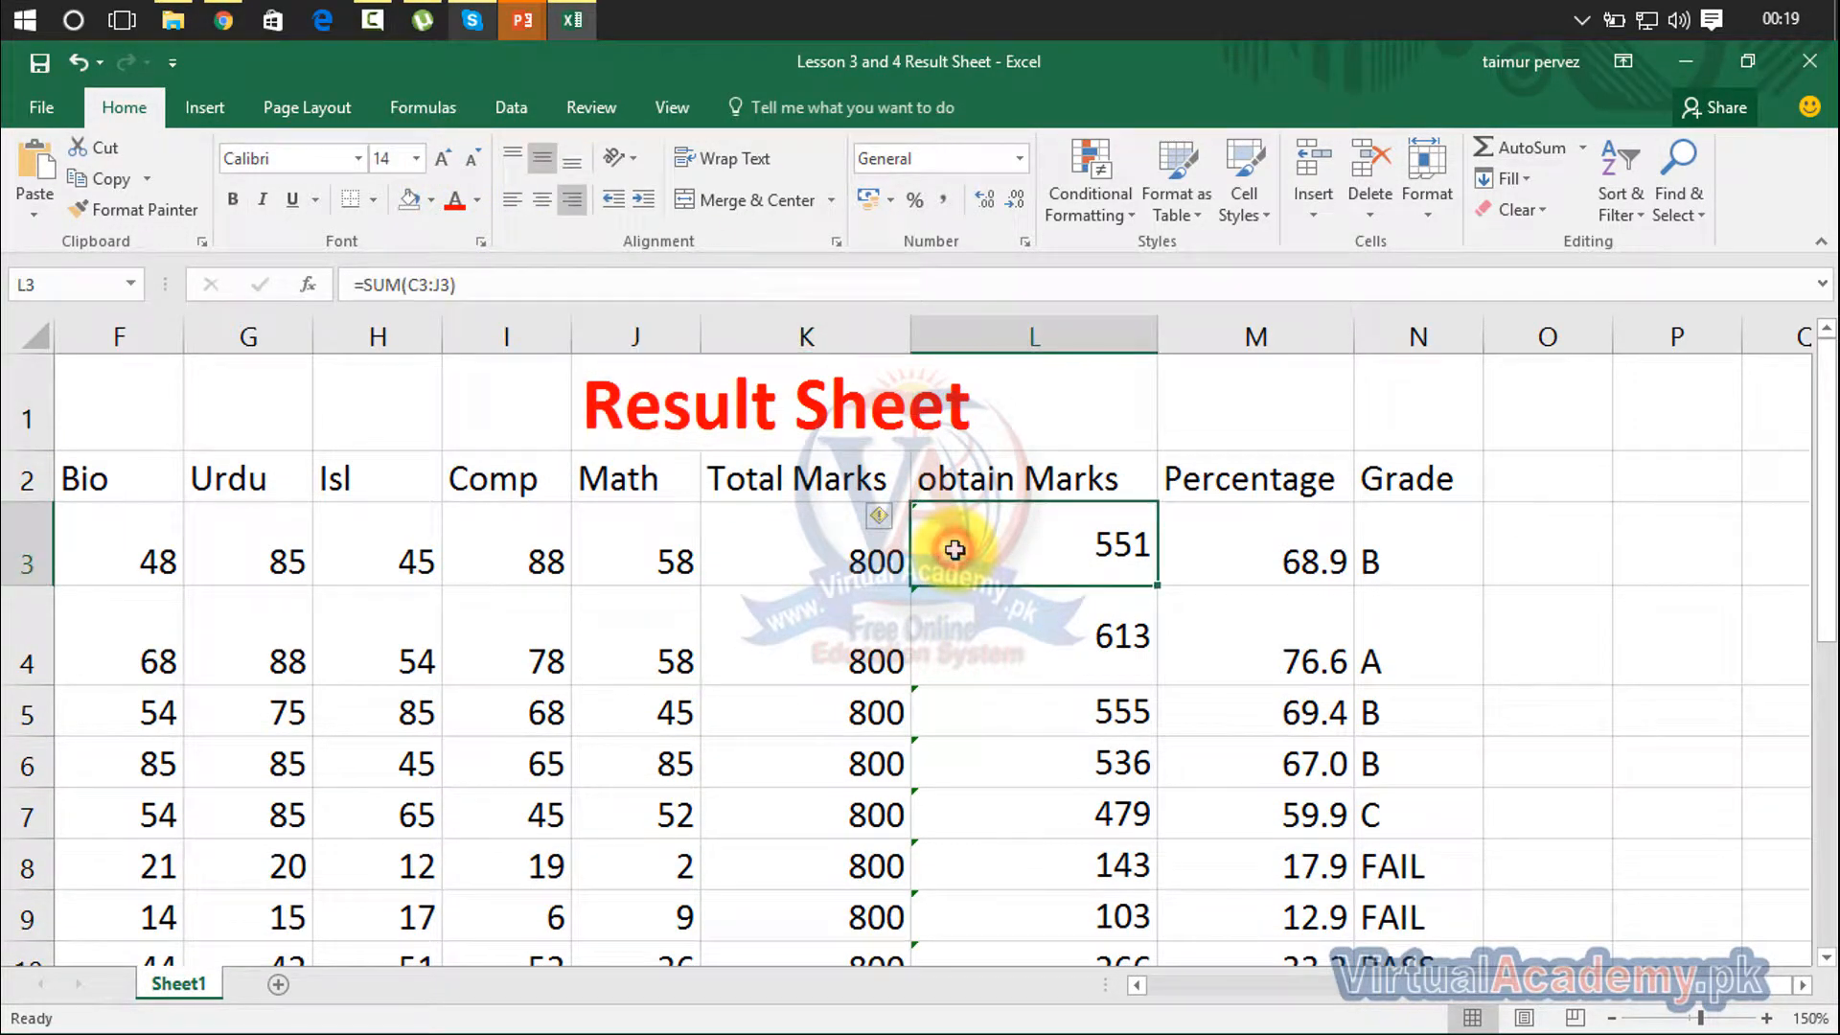
# Examine columns J, K and L under the title and view the whole result sheet at 90% zoom
pyautogui.click(636, 336)
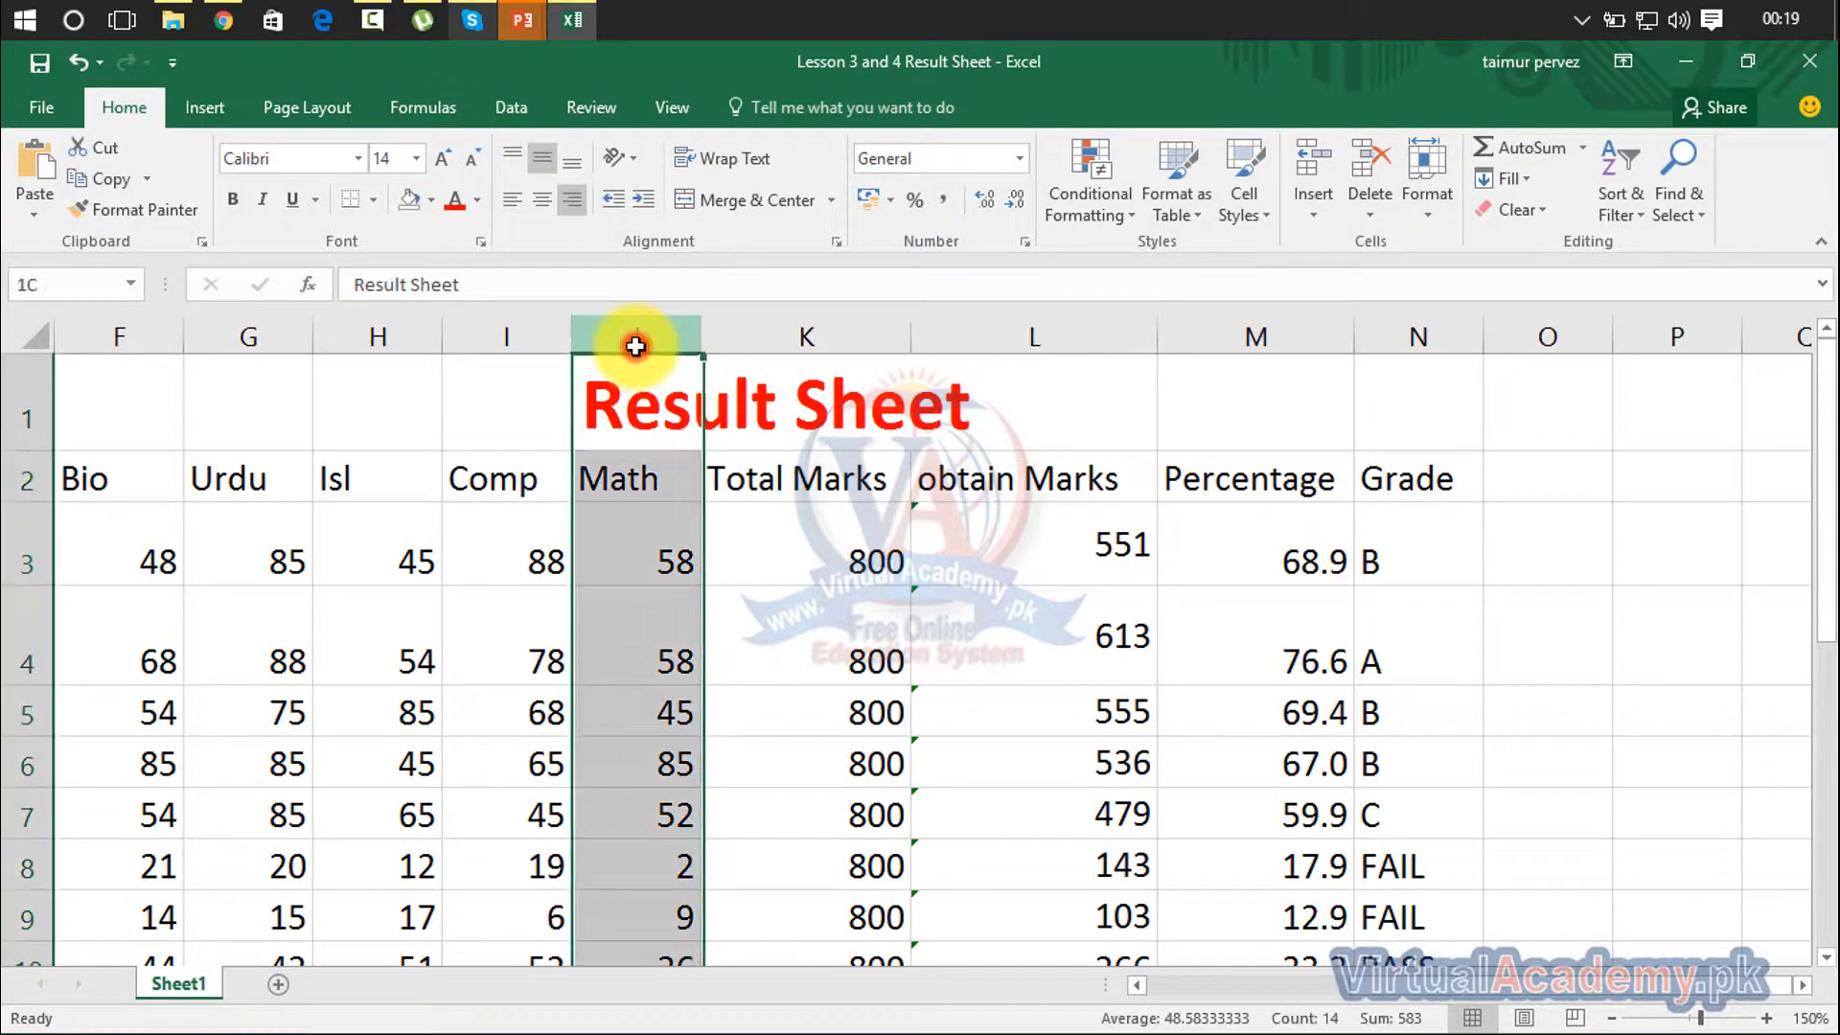
pyautogui.click(800, 335)
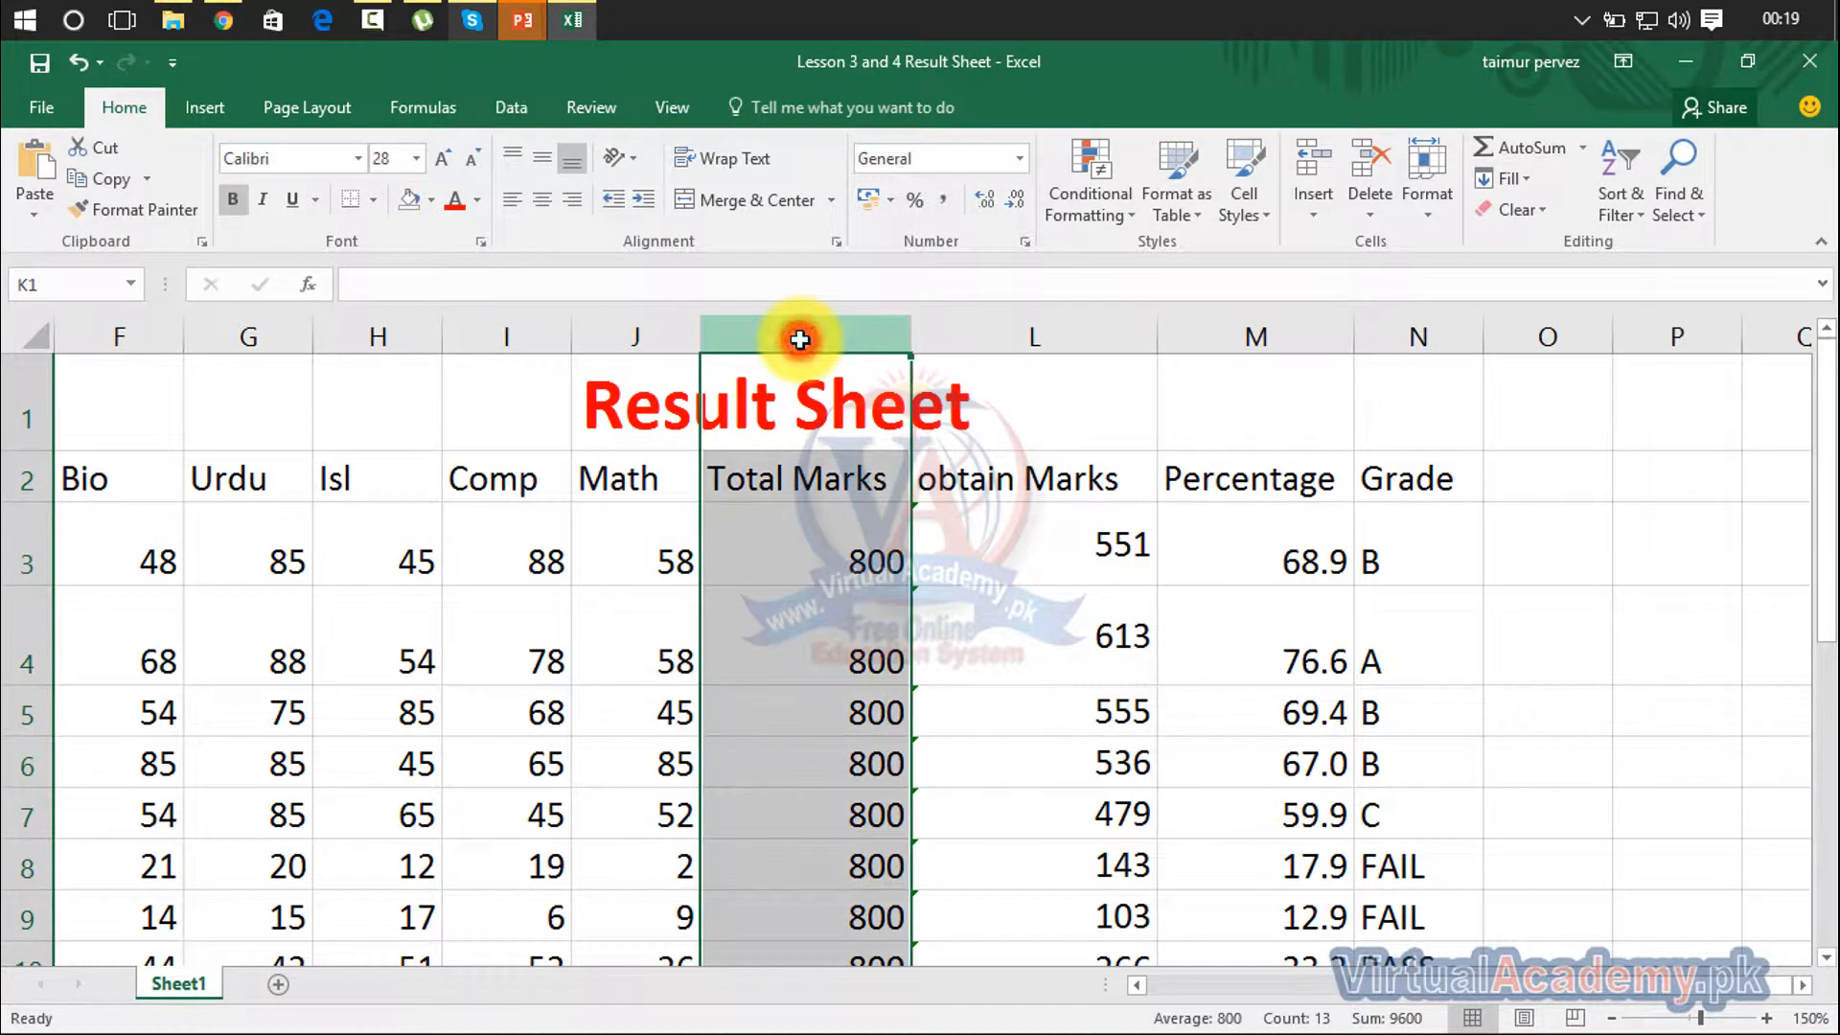
pyautogui.click(1036, 340)
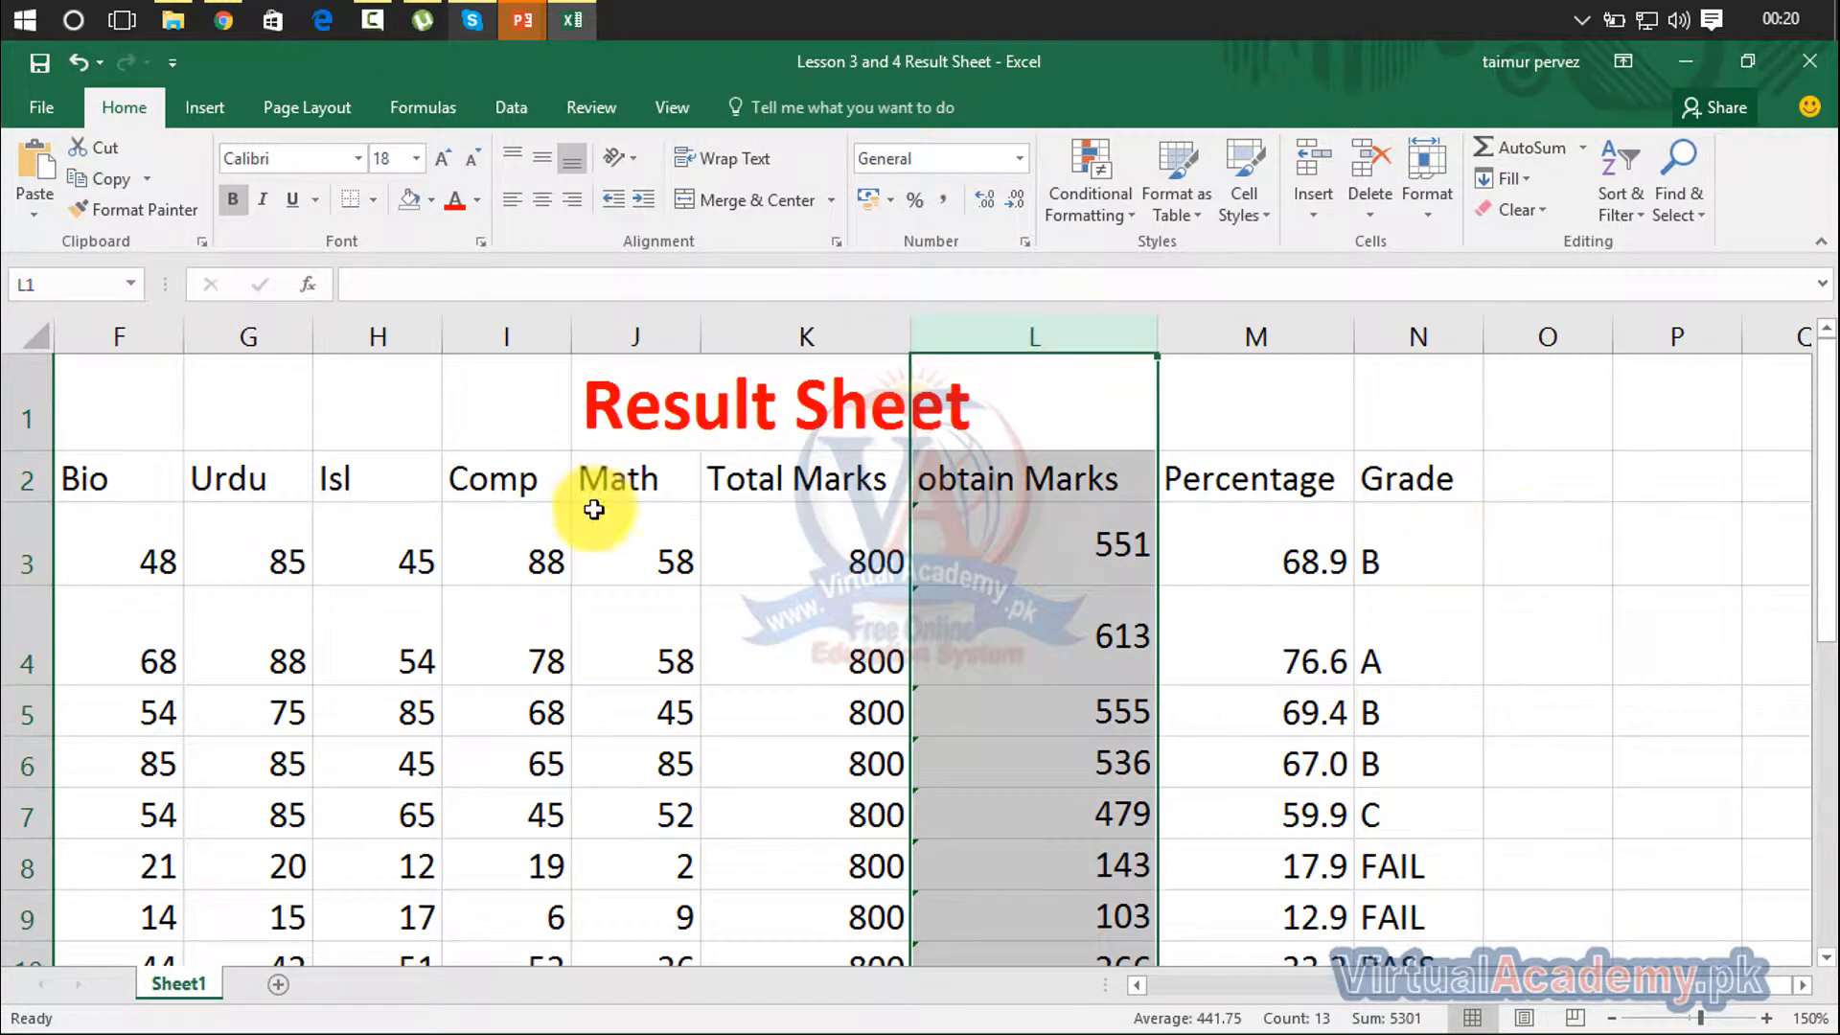
pyautogui.click(1616, 1020)
pyautogui.click(1615, 1020)
pyautogui.click(1615, 1020)
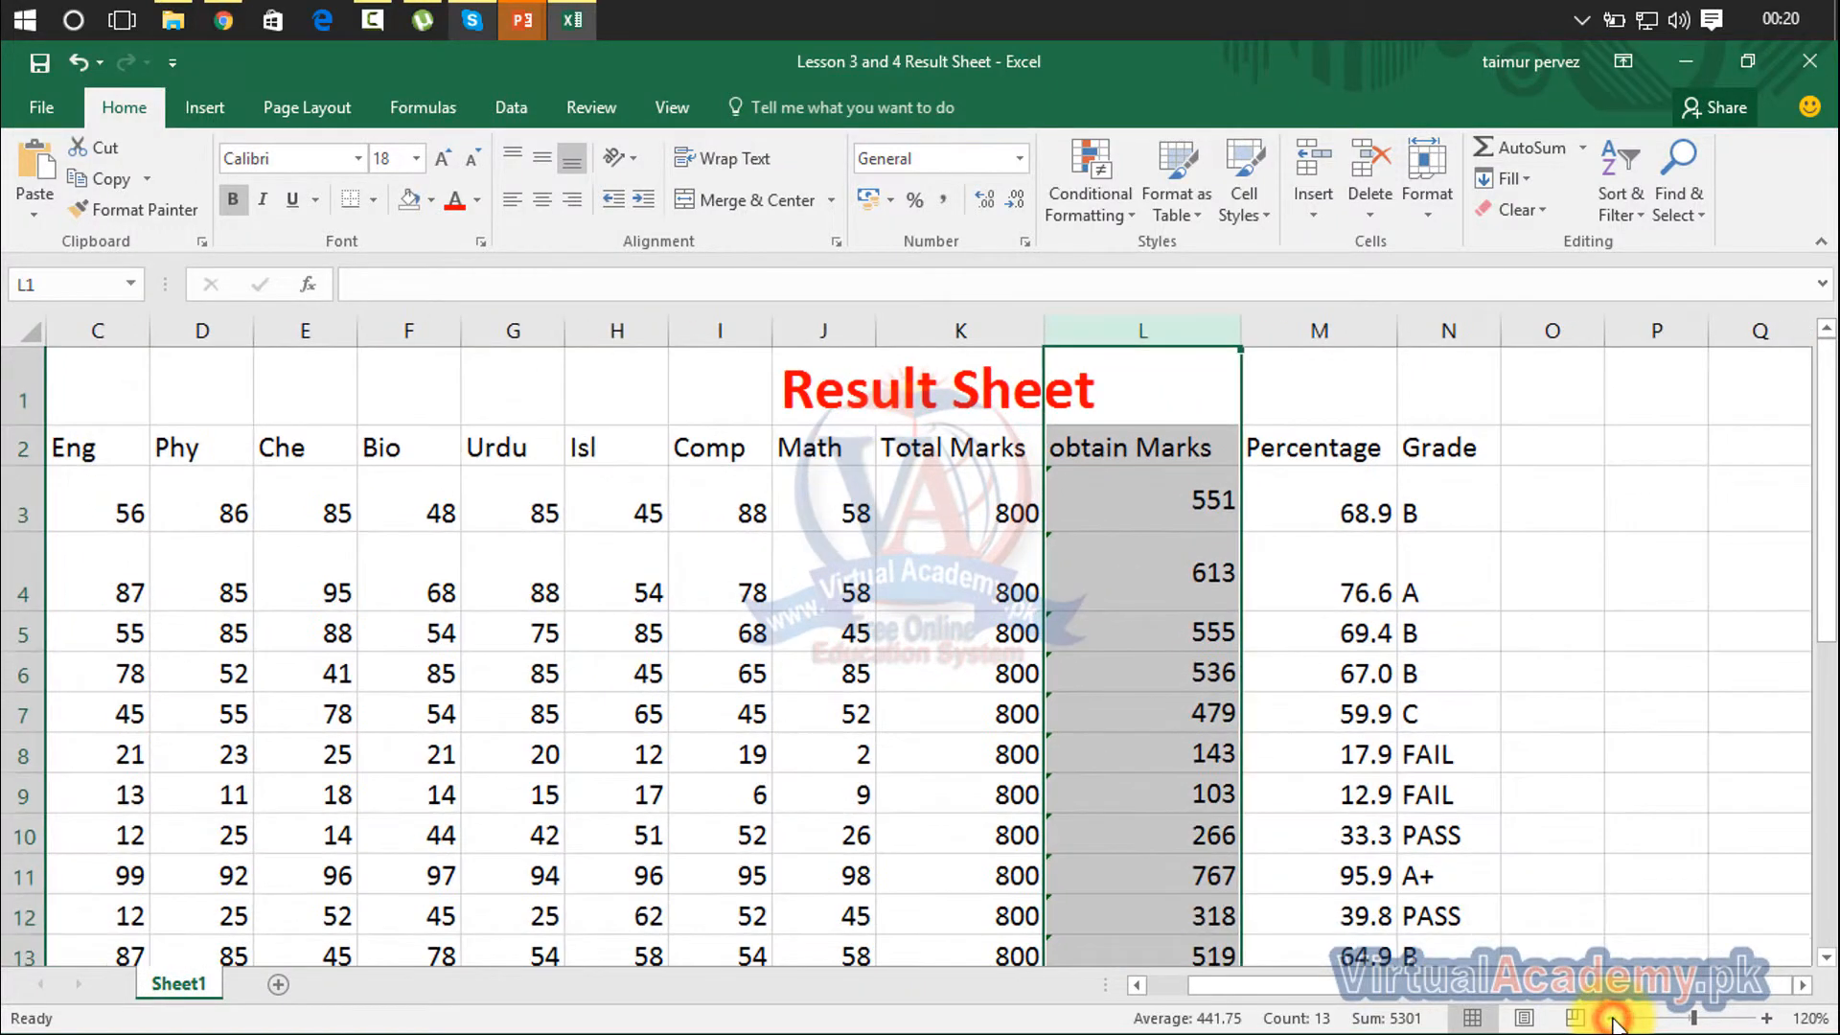
pyautogui.click(1616, 1020)
pyautogui.click(1613, 1018)
pyautogui.click(1612, 1019)
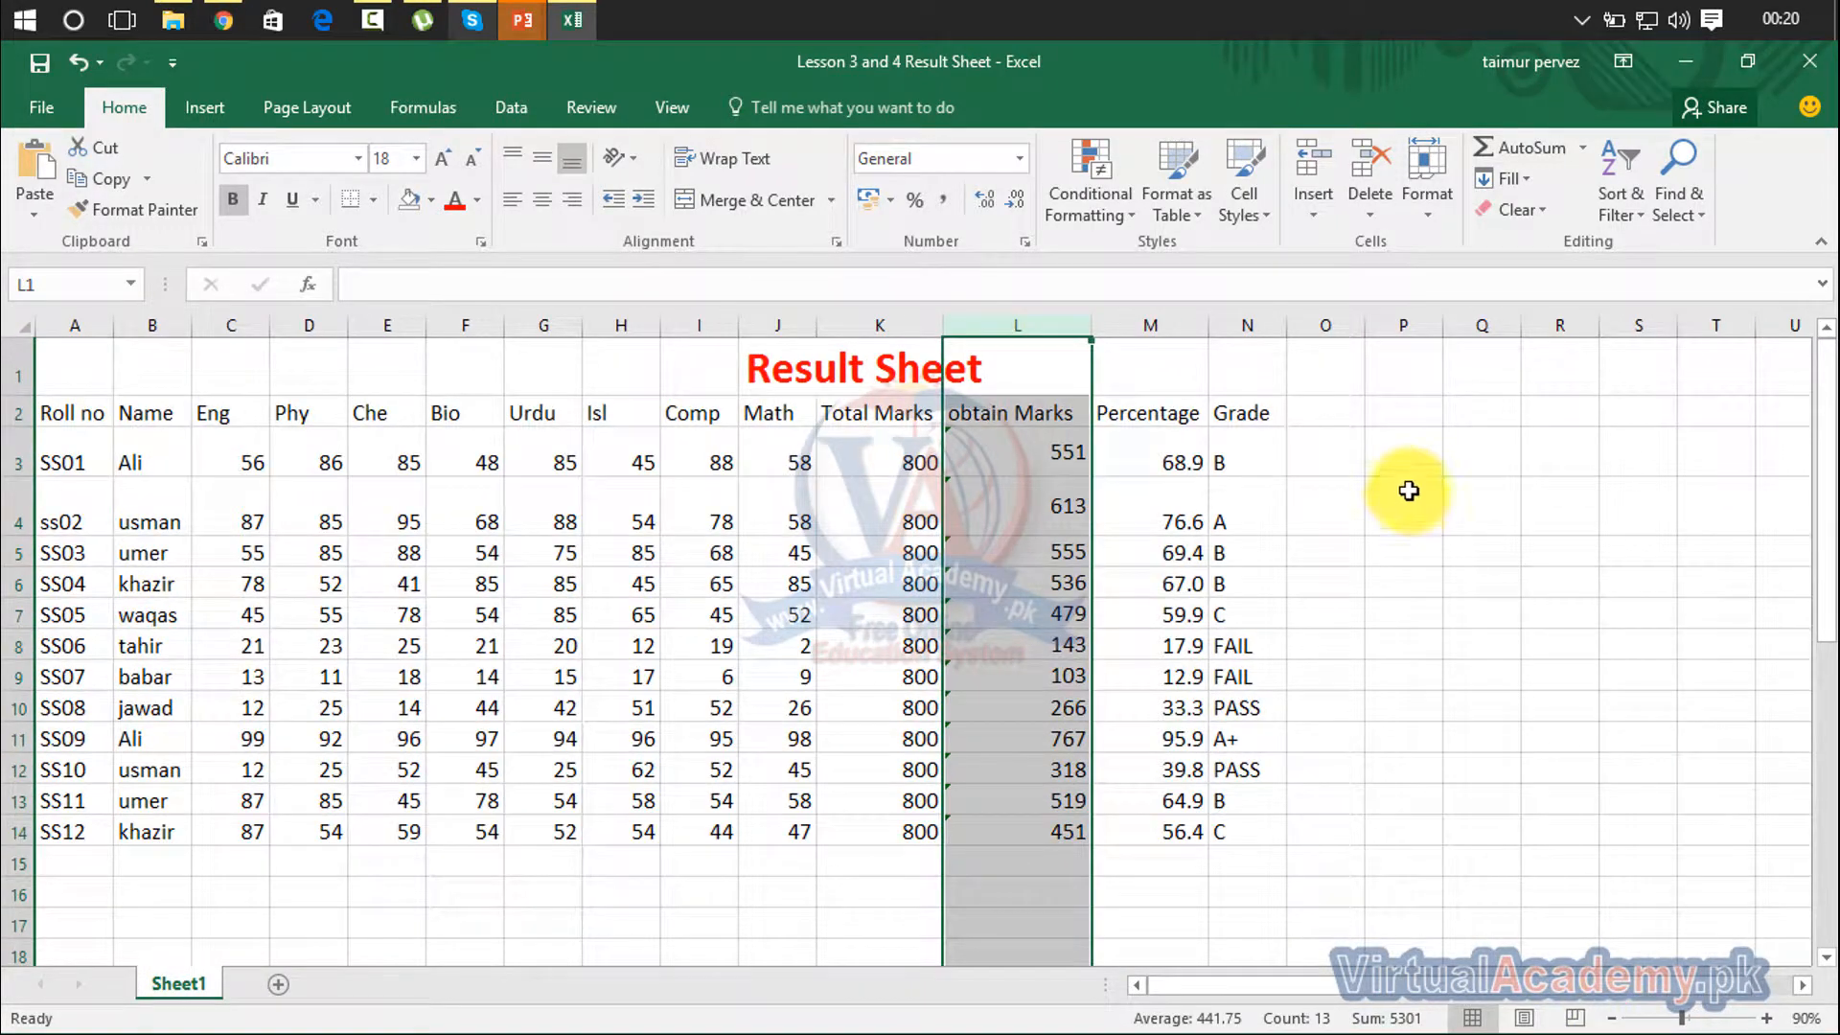
# Merge and center the title across A1:N1
pyautogui.moveTo(1273, 384); pyautogui.dragTo(83, 378)
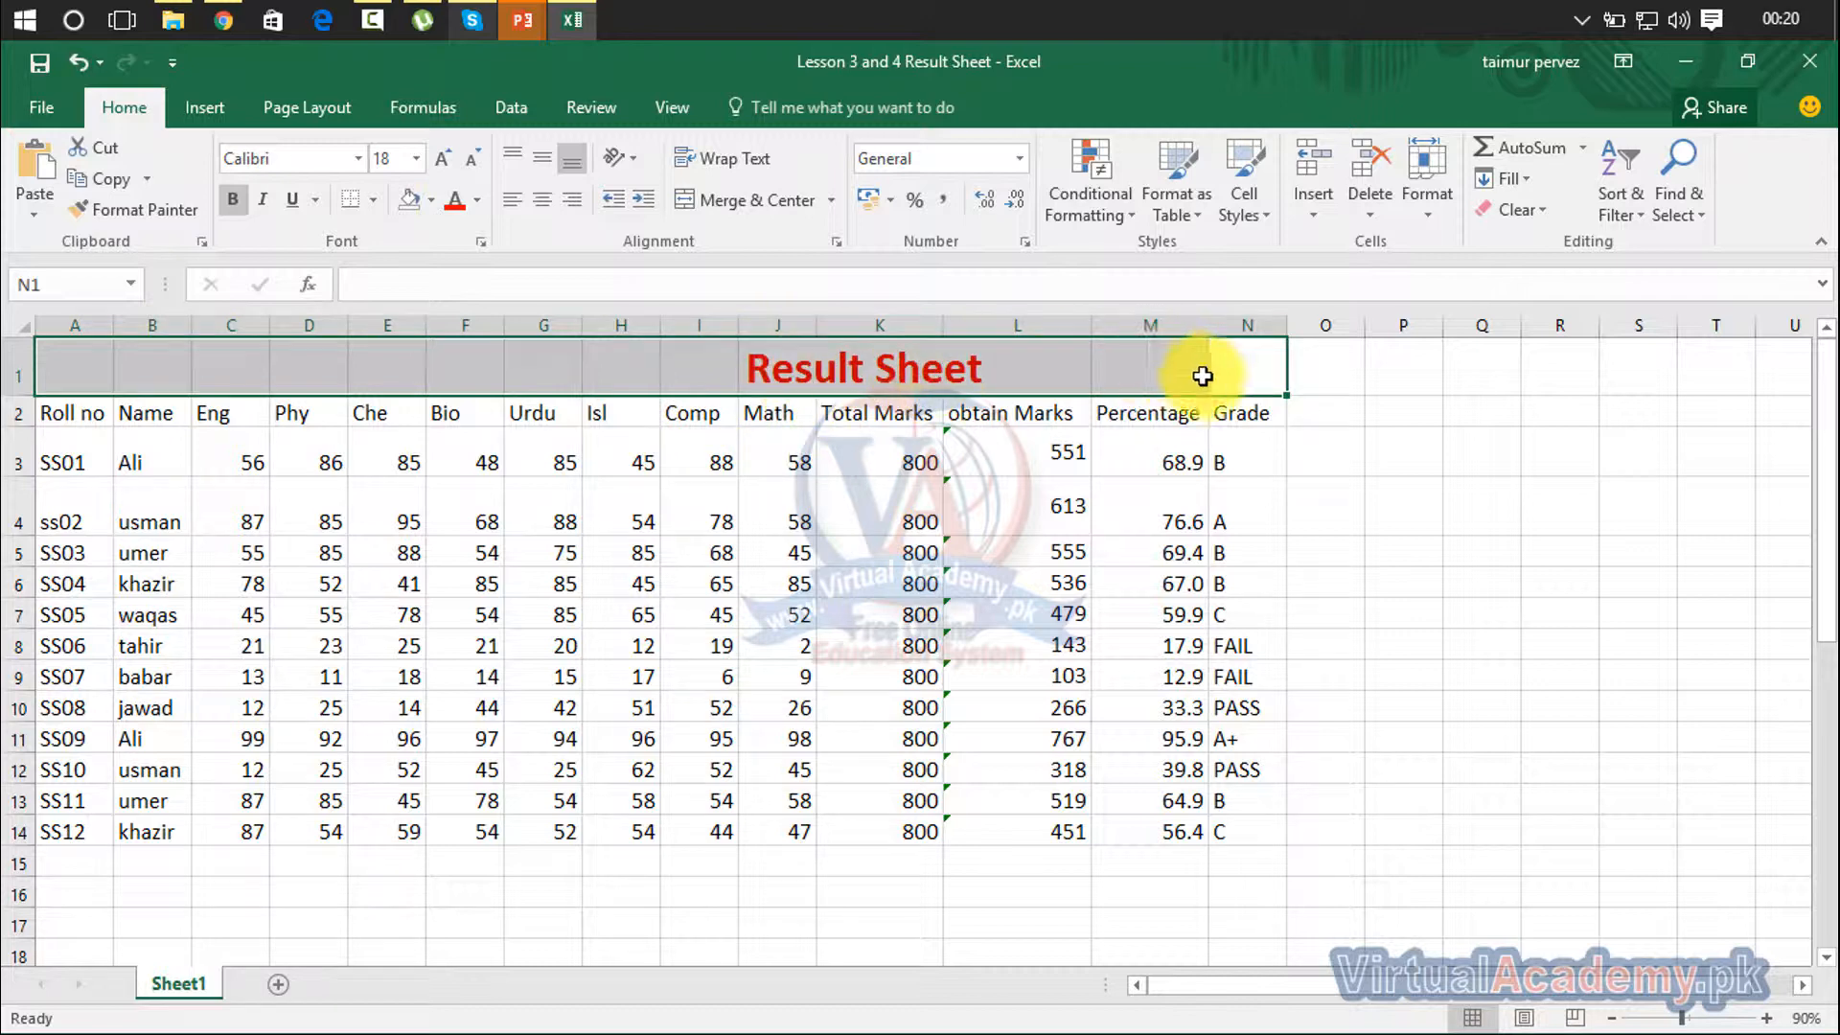
pyautogui.doubleClick(1244, 372)
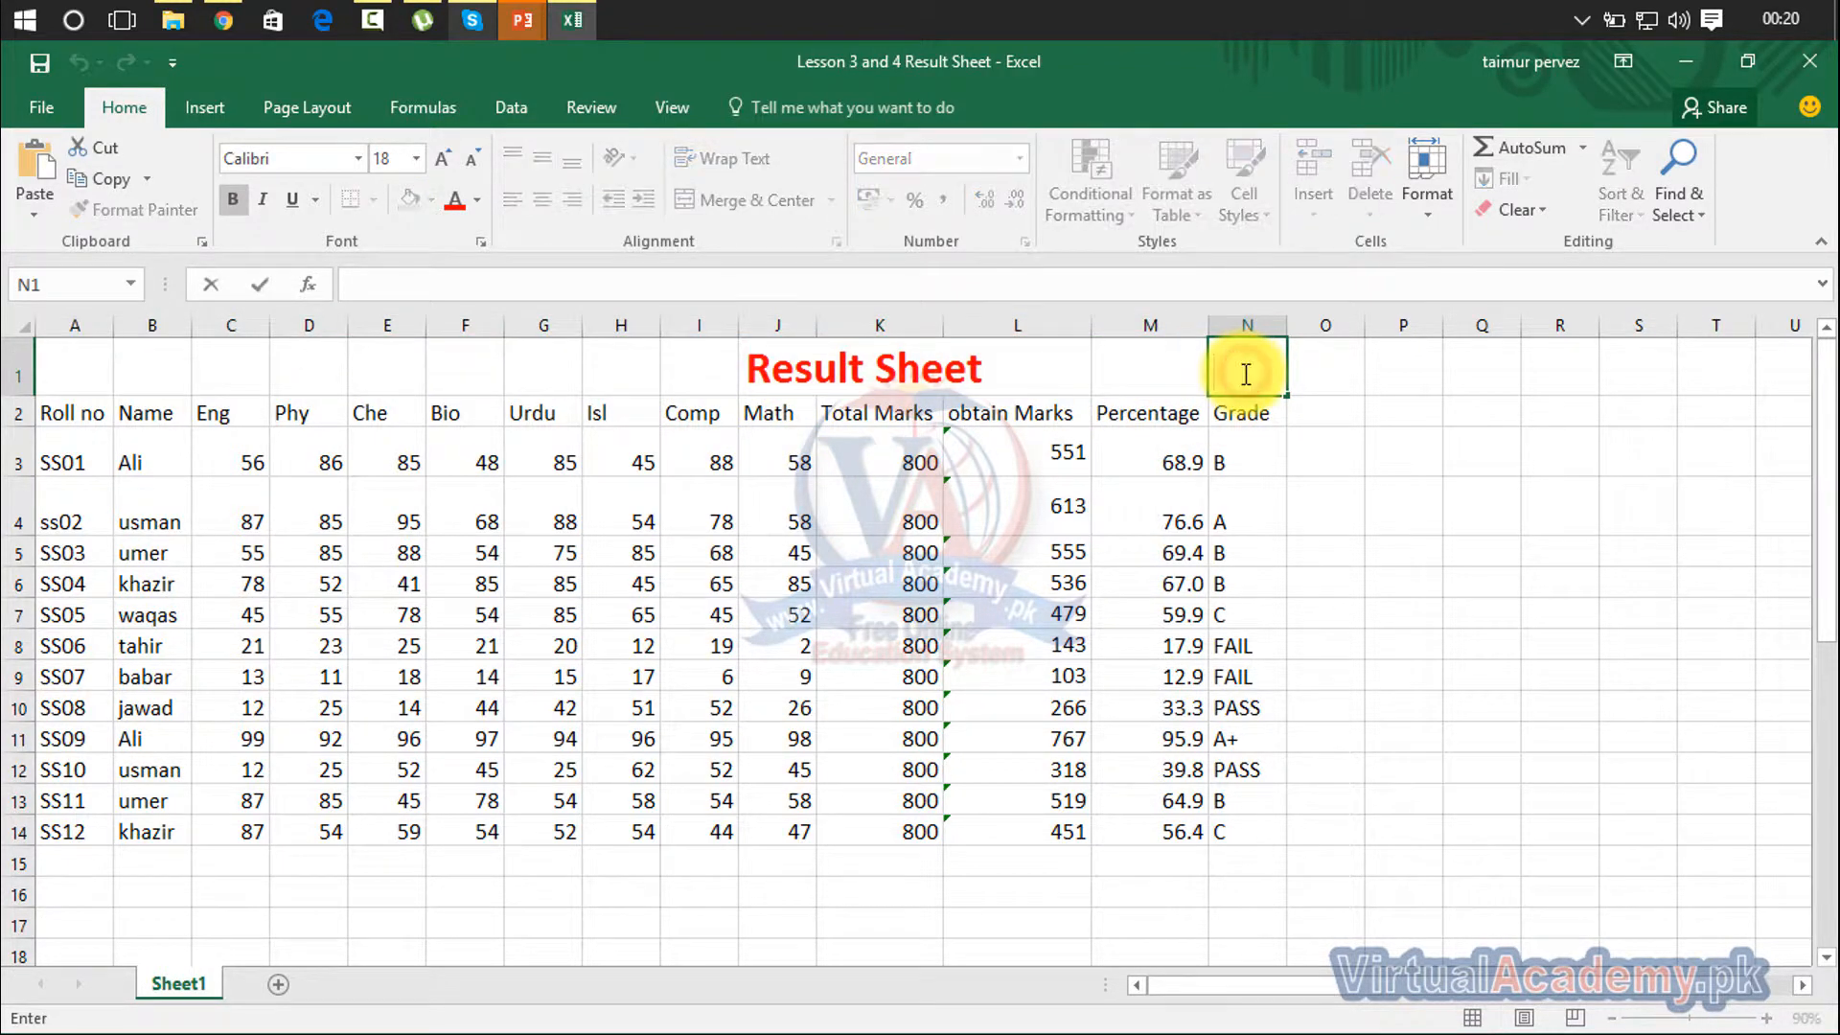
pyautogui.click(1165, 359)
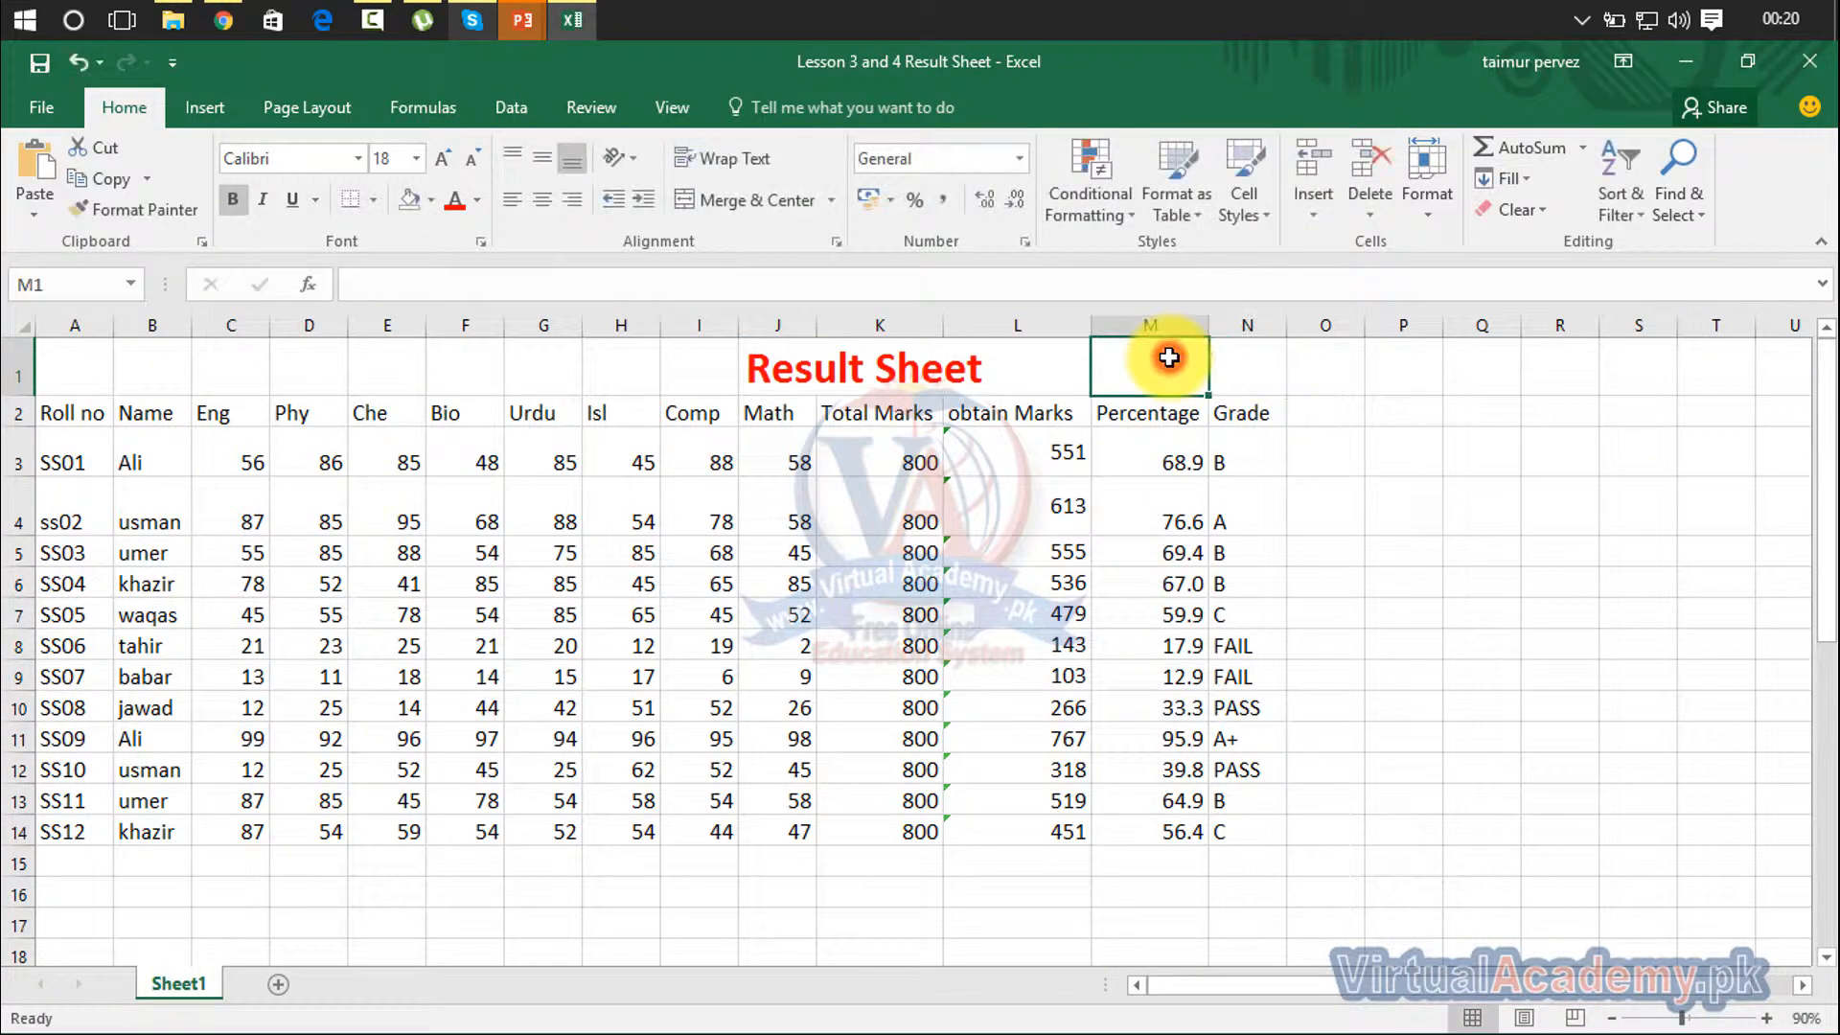
pyautogui.moveTo(1236, 358); pyautogui.dragTo(83, 374)
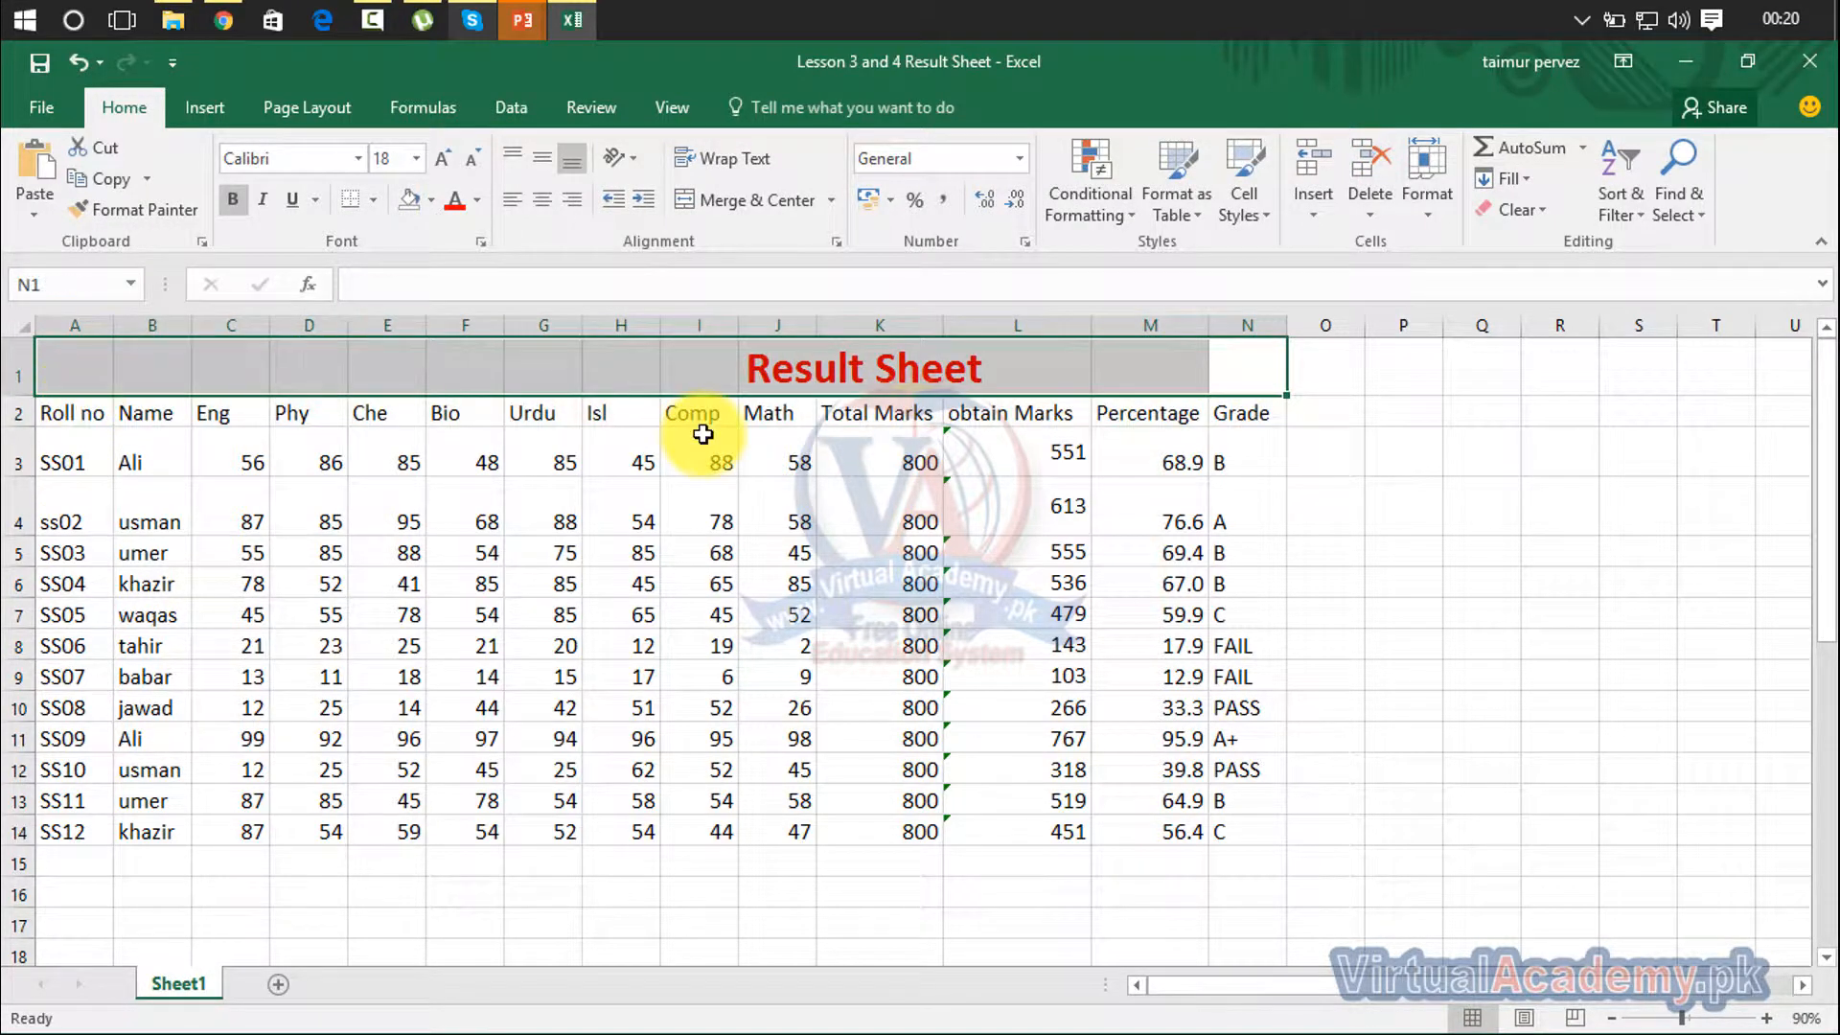
pyautogui.click(762, 203)
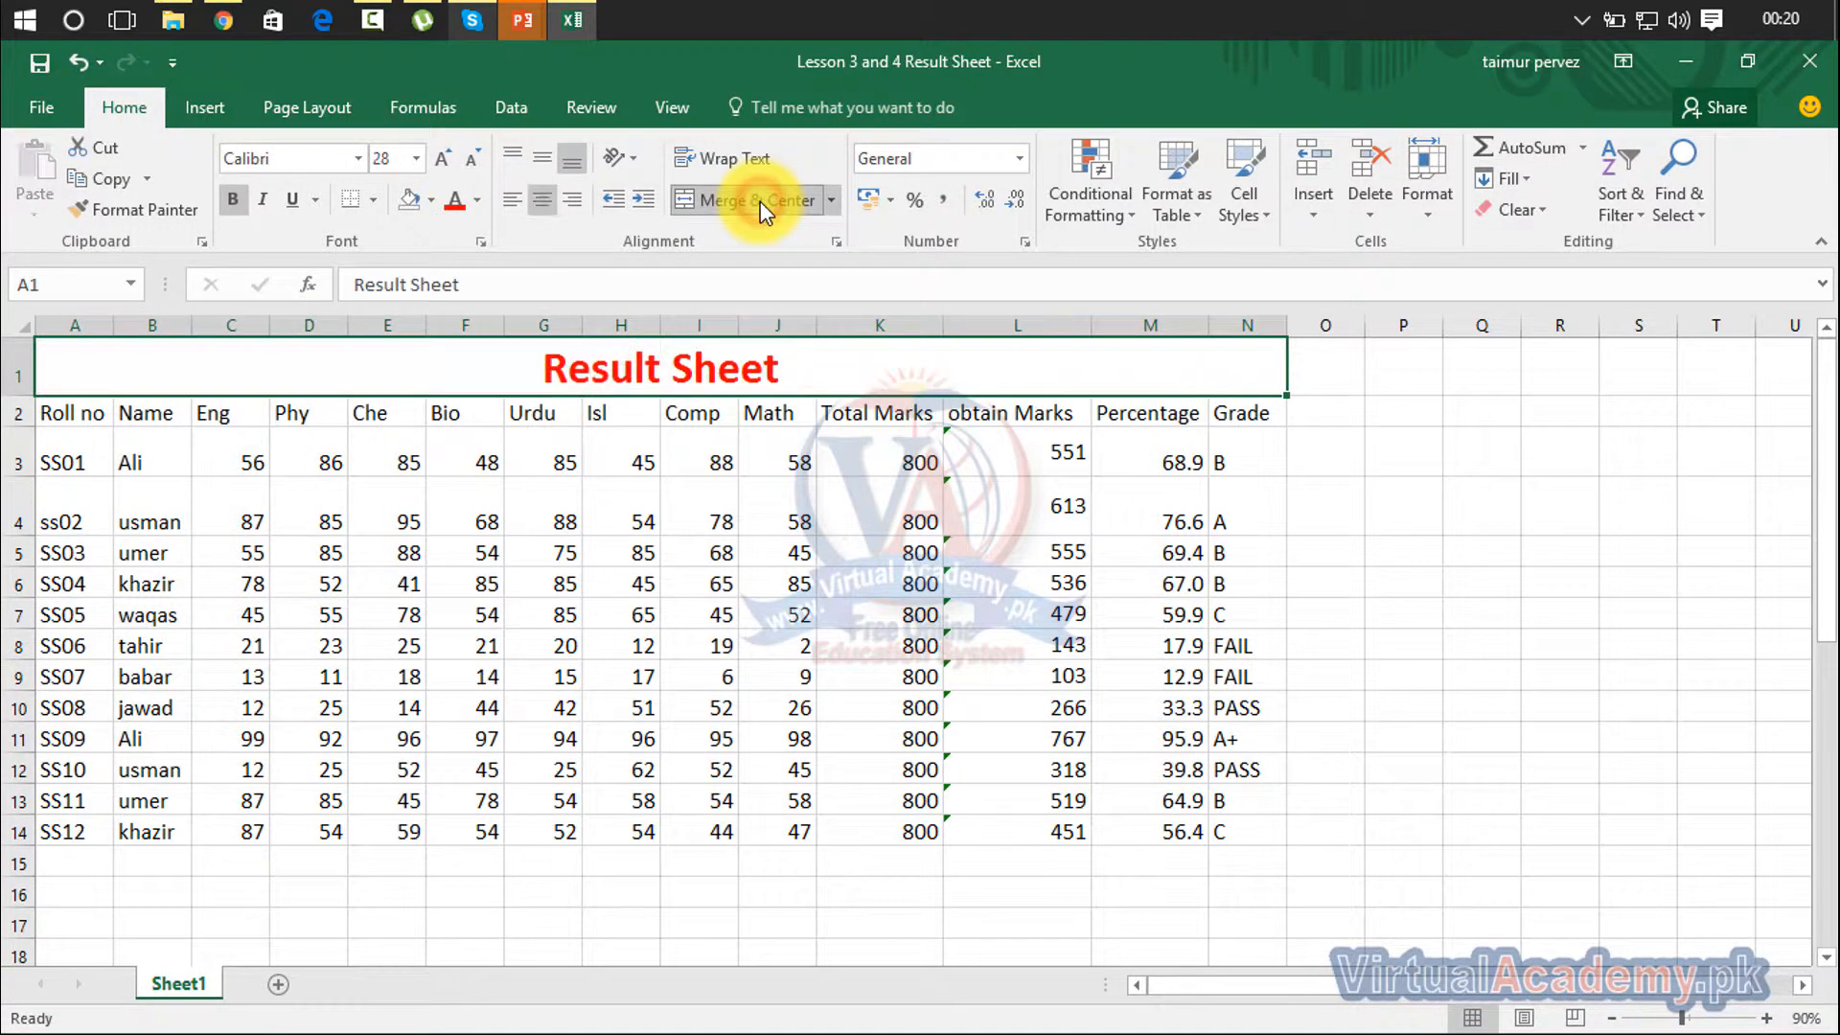
pyautogui.click(803, 521)
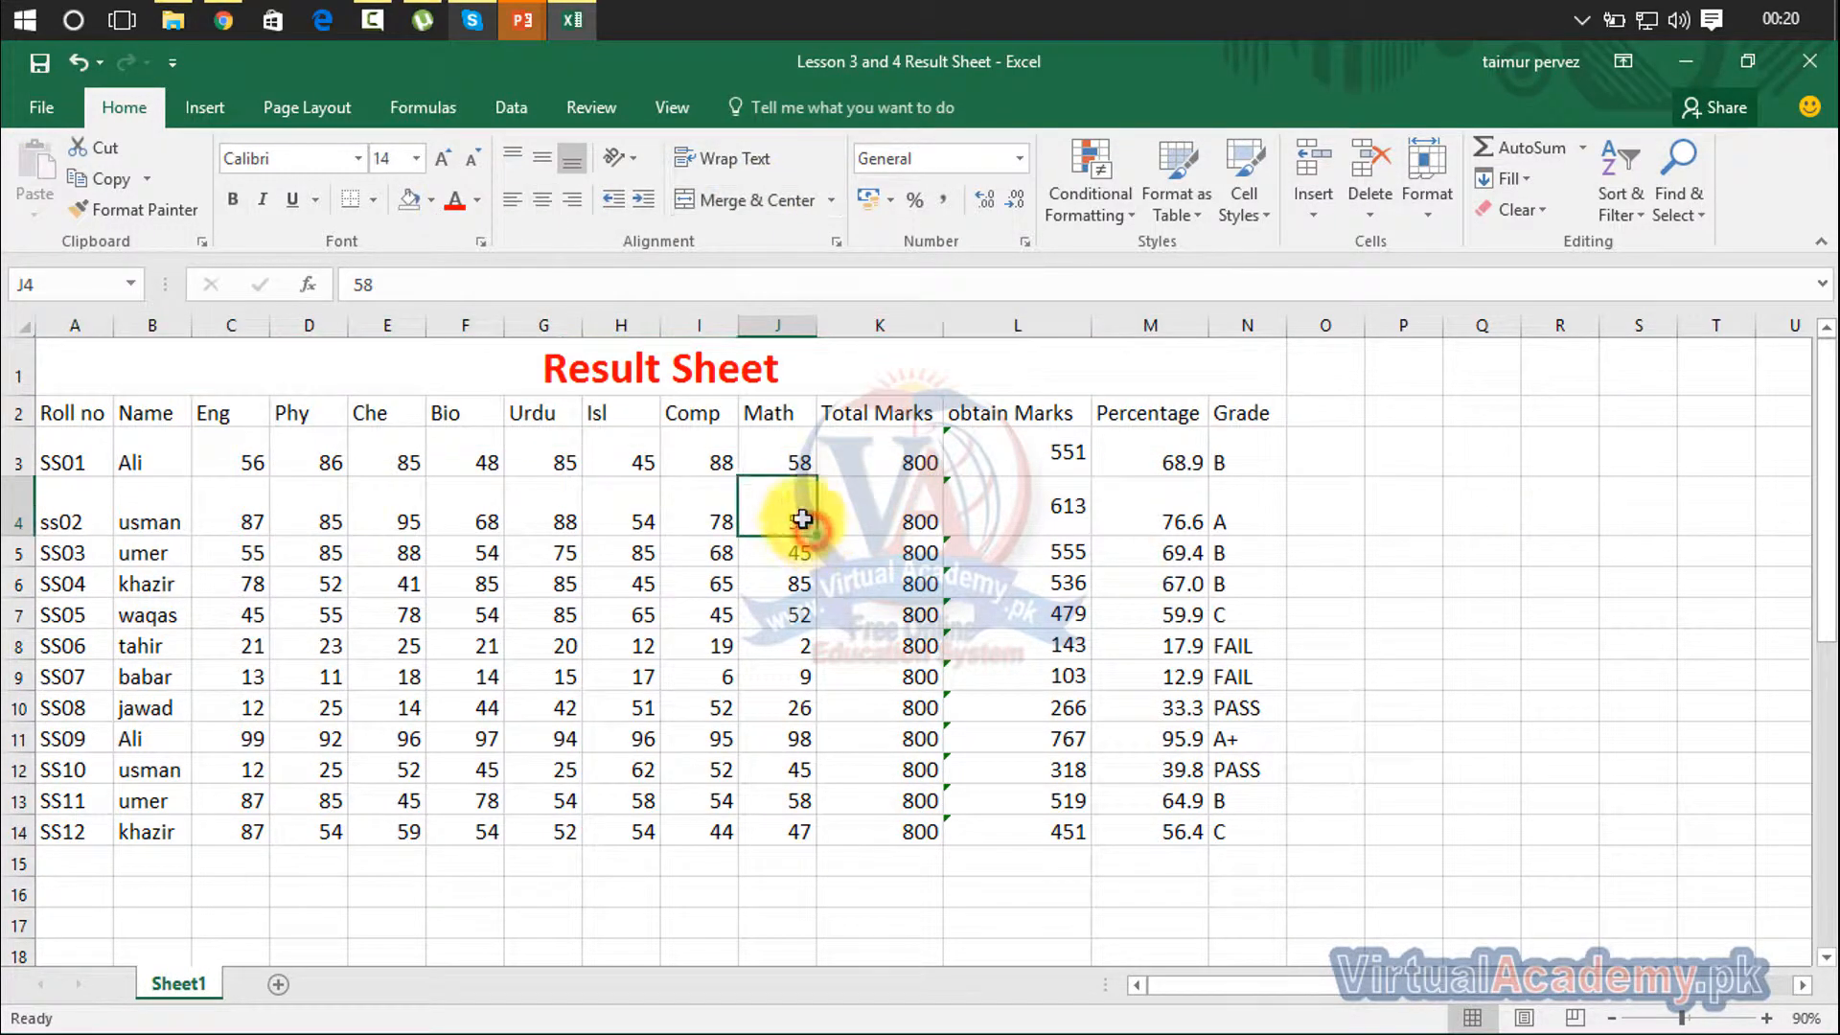
# Check the merged title cell and undo the Merge & Center
pyautogui.click(721, 365)
pyautogui.click(743, 462)
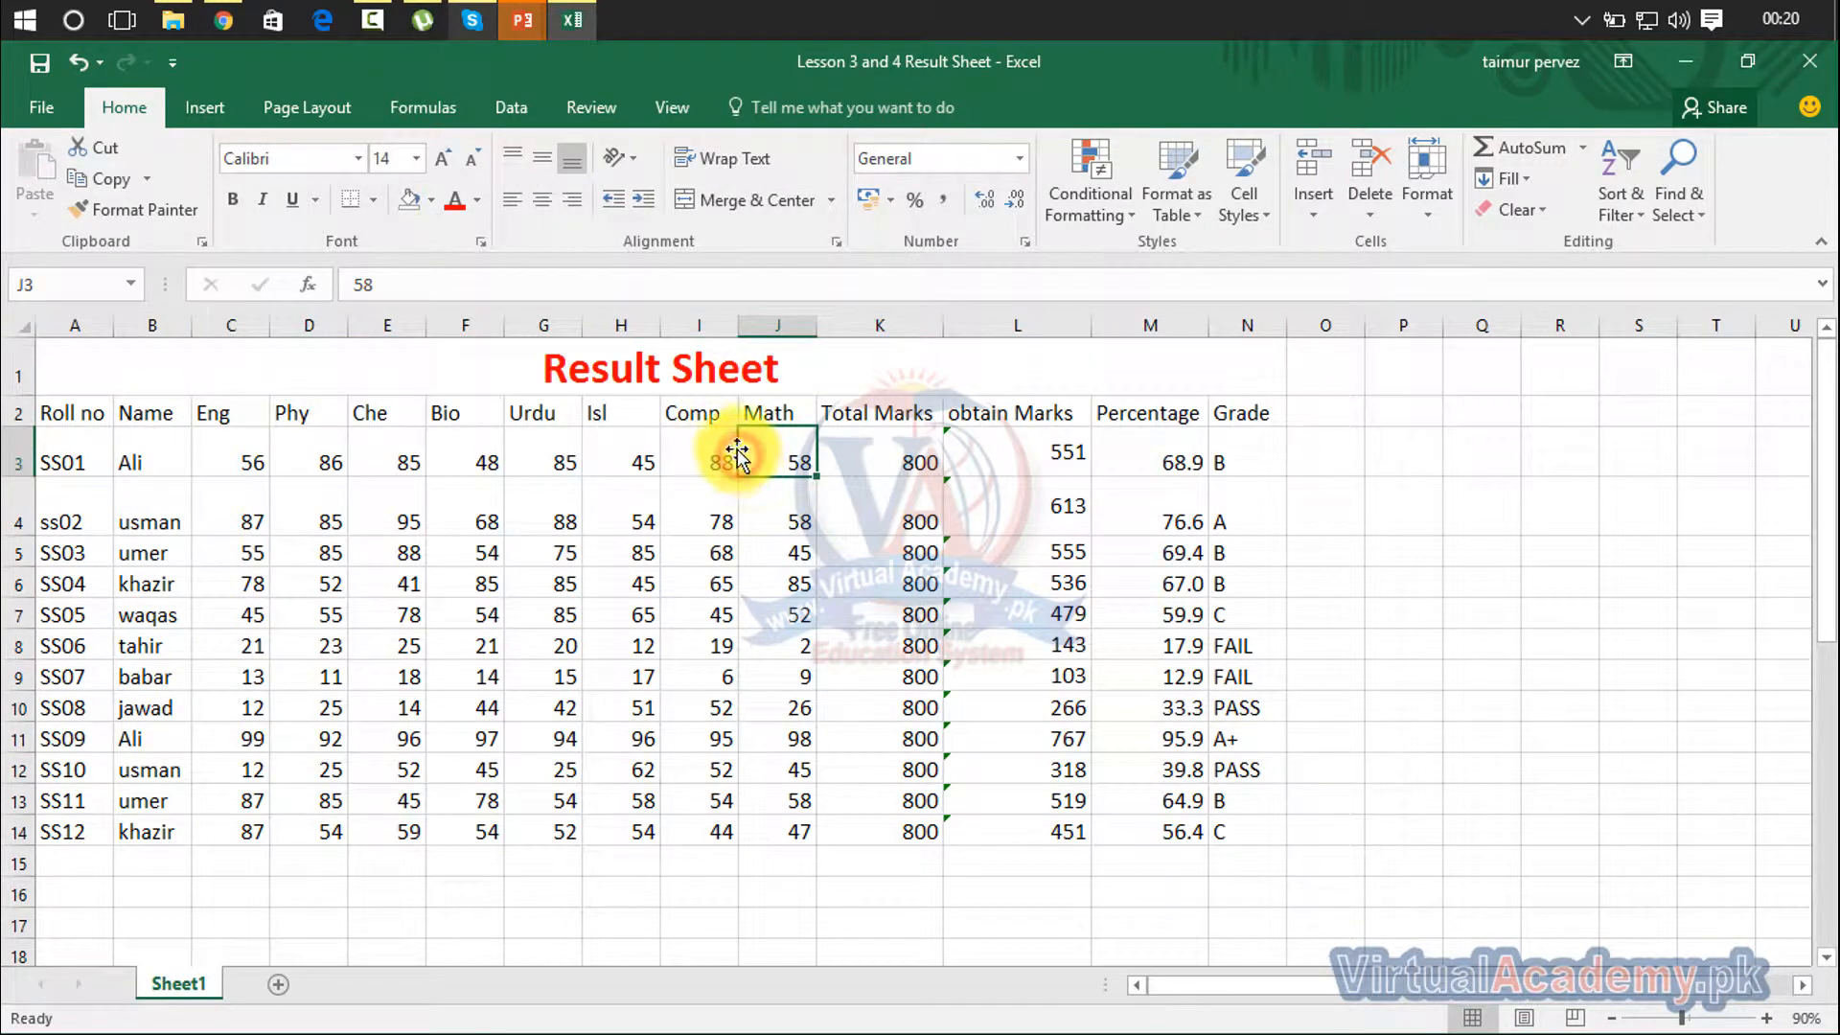
pyautogui.click(714, 380)
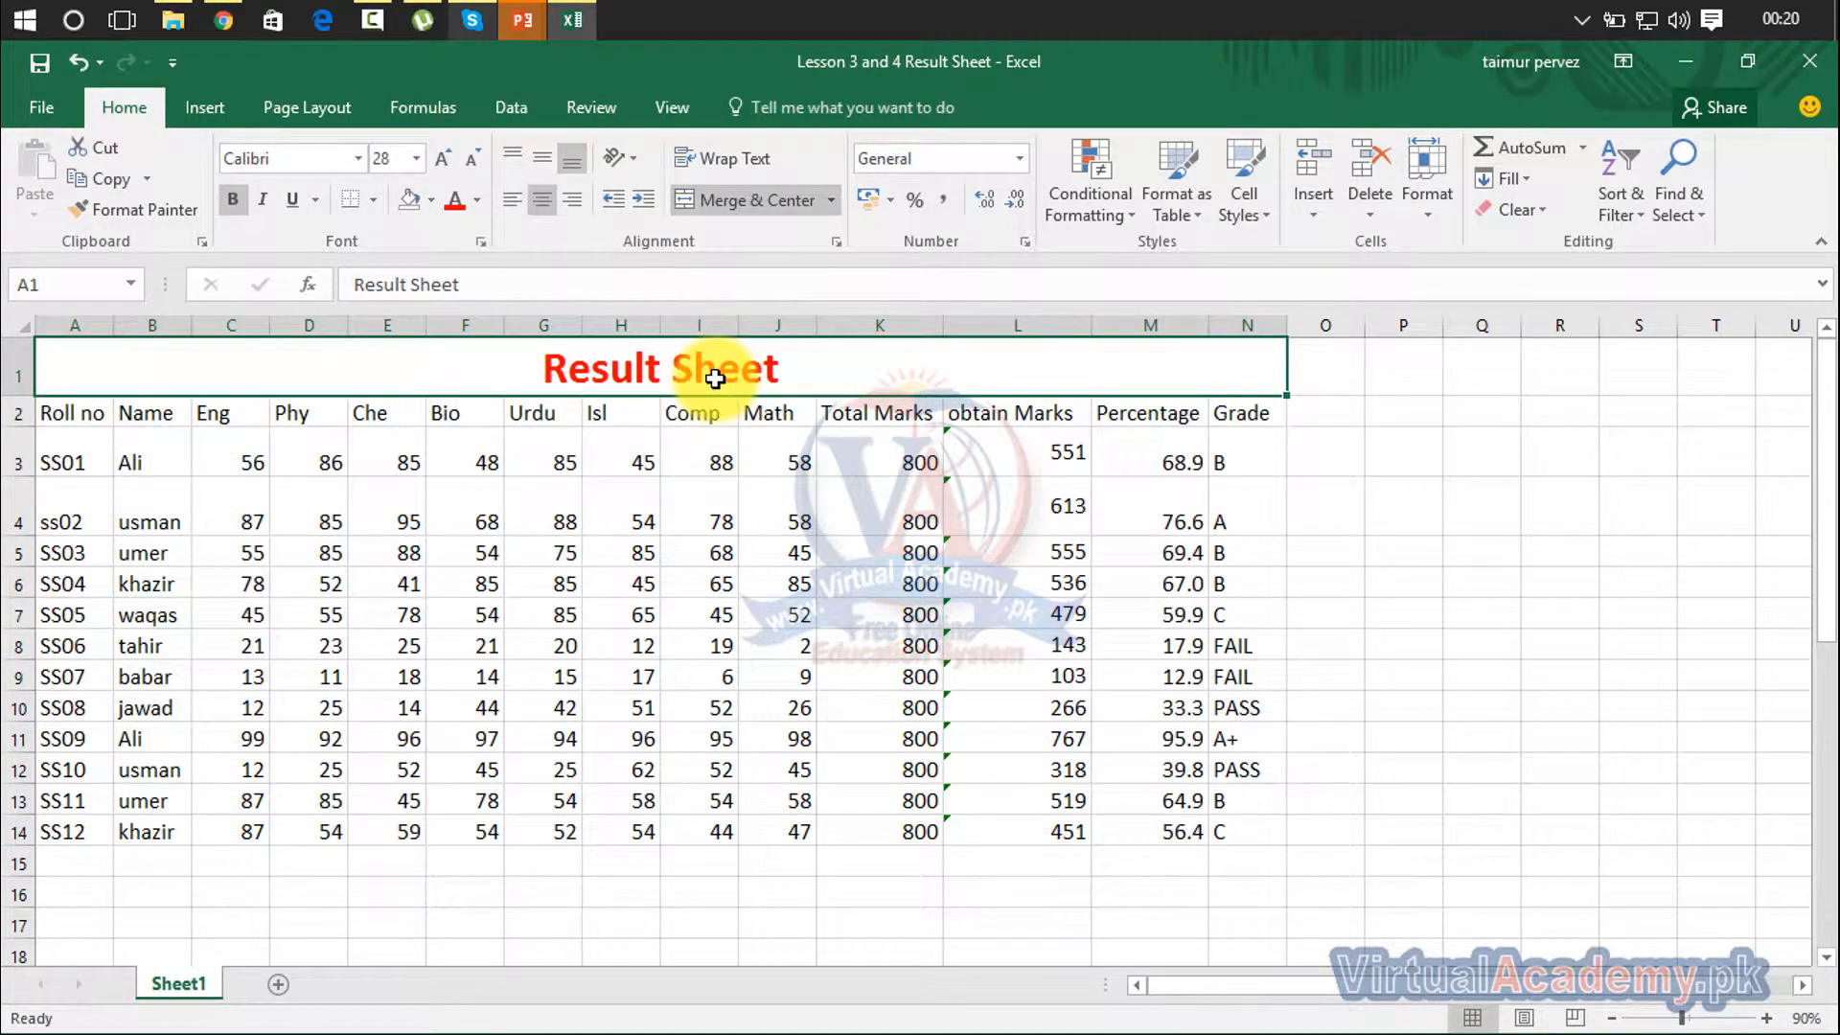
pyautogui.click(764, 498)
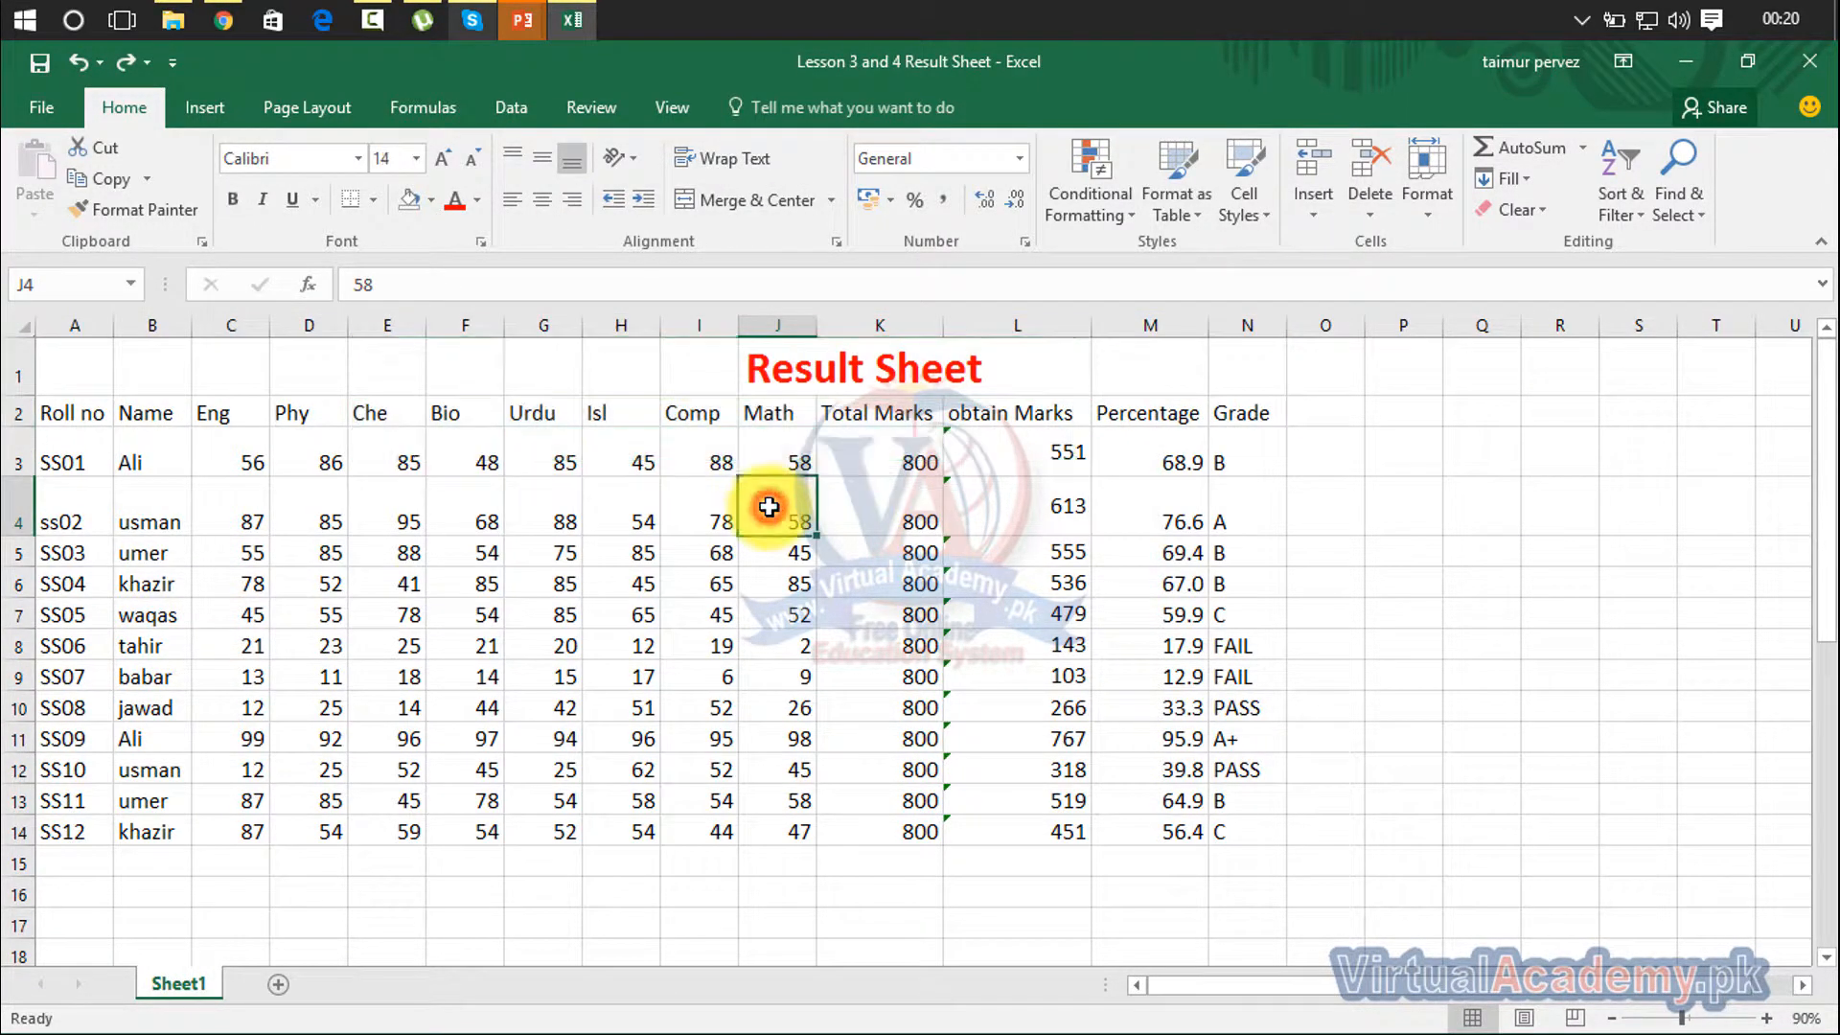
pyautogui.hotkey('ctrl', 'z')
# Reapply Merge & Center to the title row range A1:N1
pyautogui.click(637, 369)
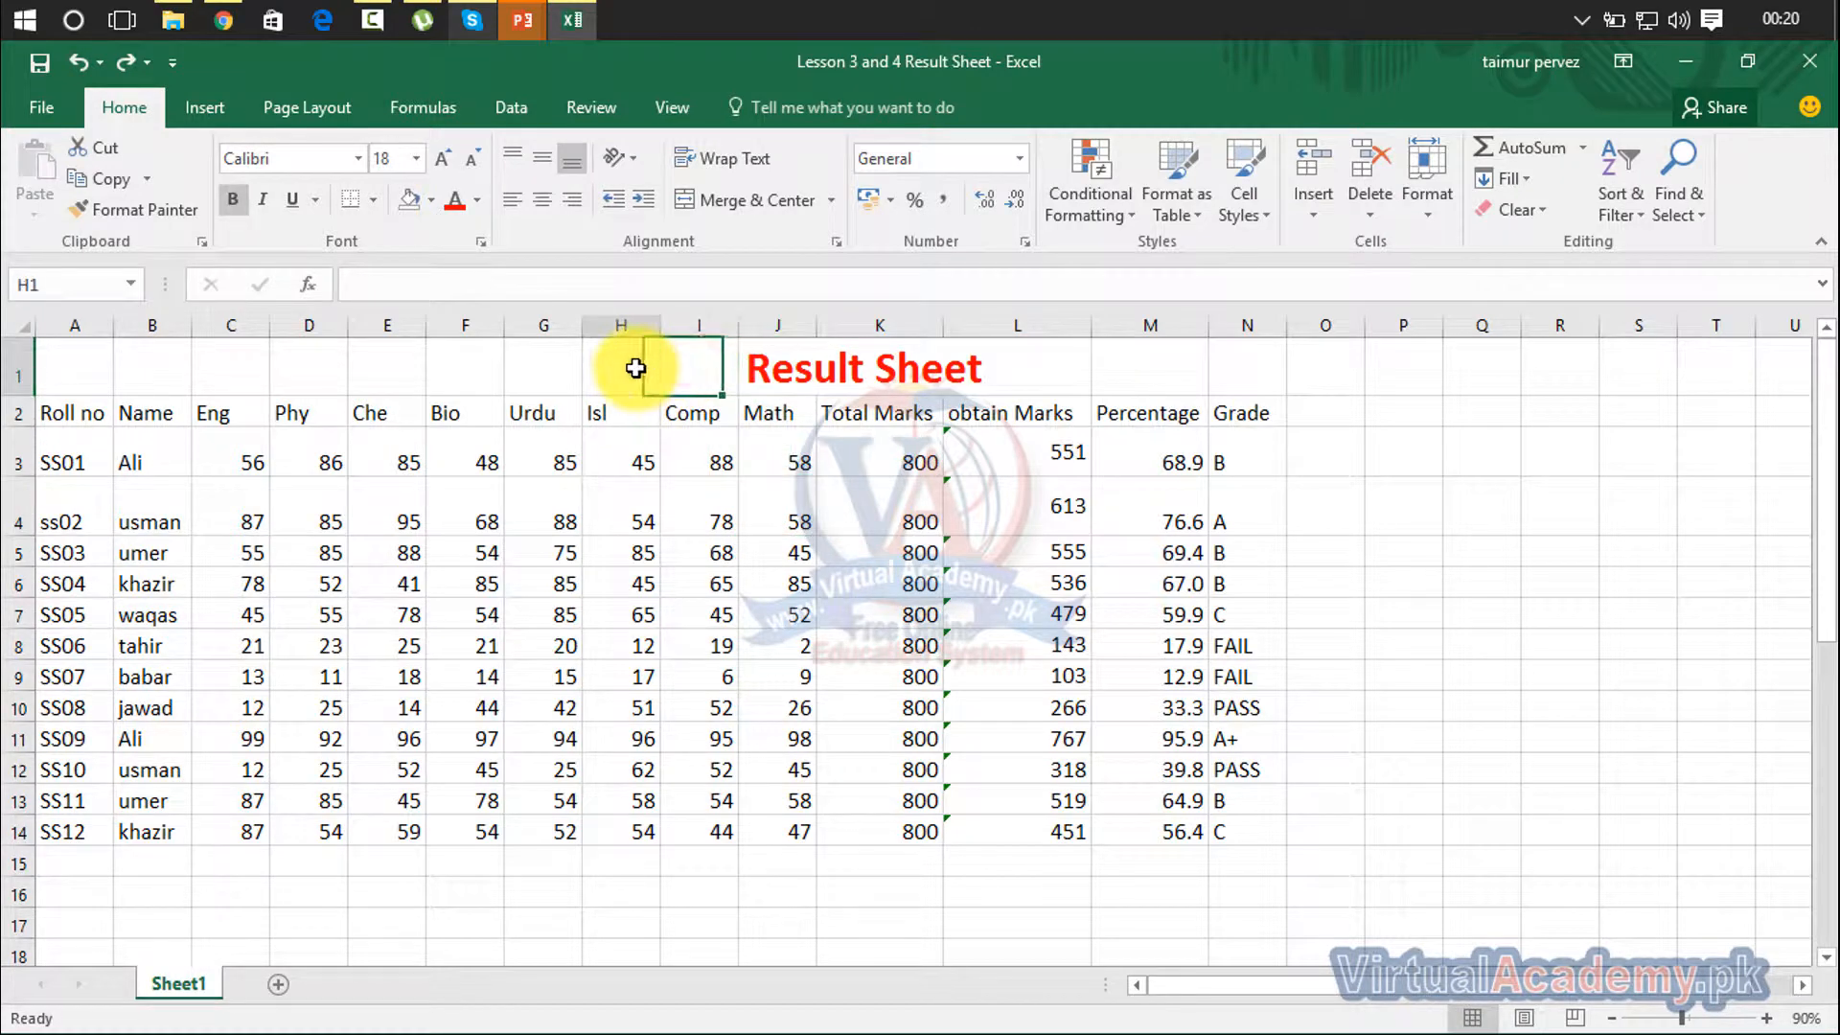
pyautogui.click(554, 368)
pyautogui.moveTo(77, 369); pyautogui.dragTo(1240, 382)
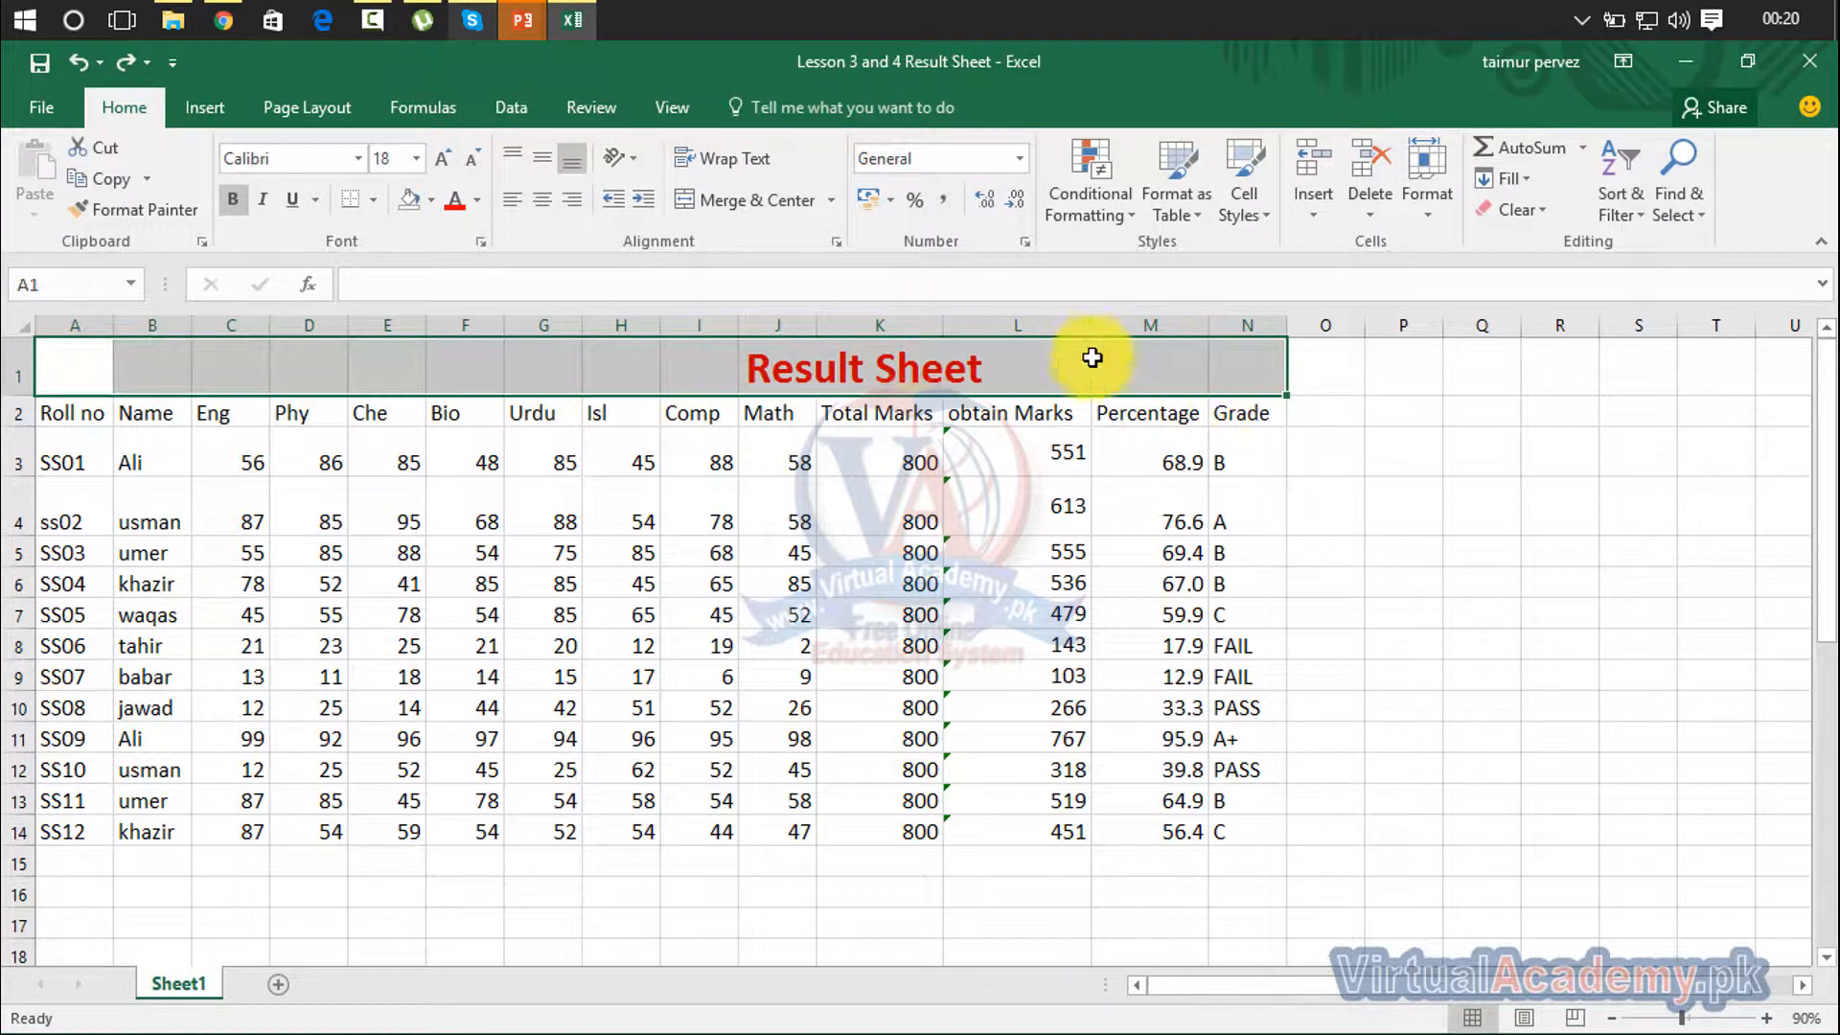
pyautogui.click(764, 211)
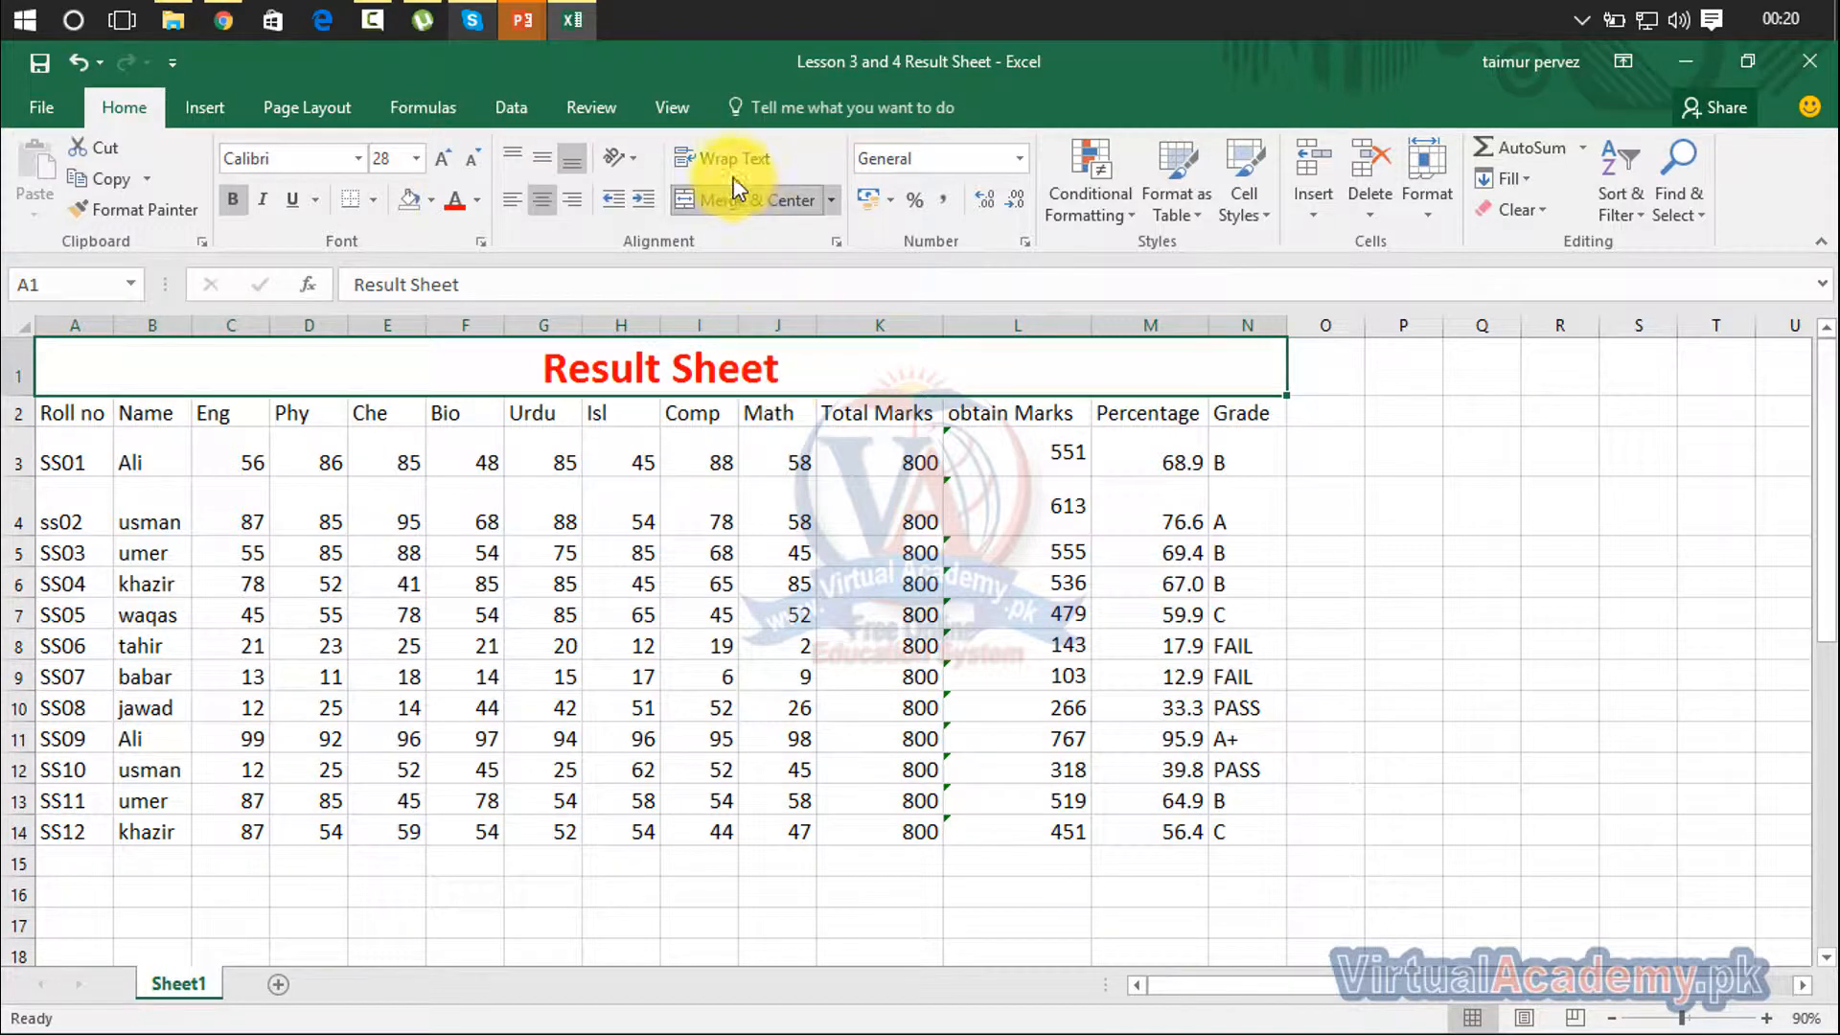
# Review the other merge options and undo the title's merge
pyautogui.click(833, 201)
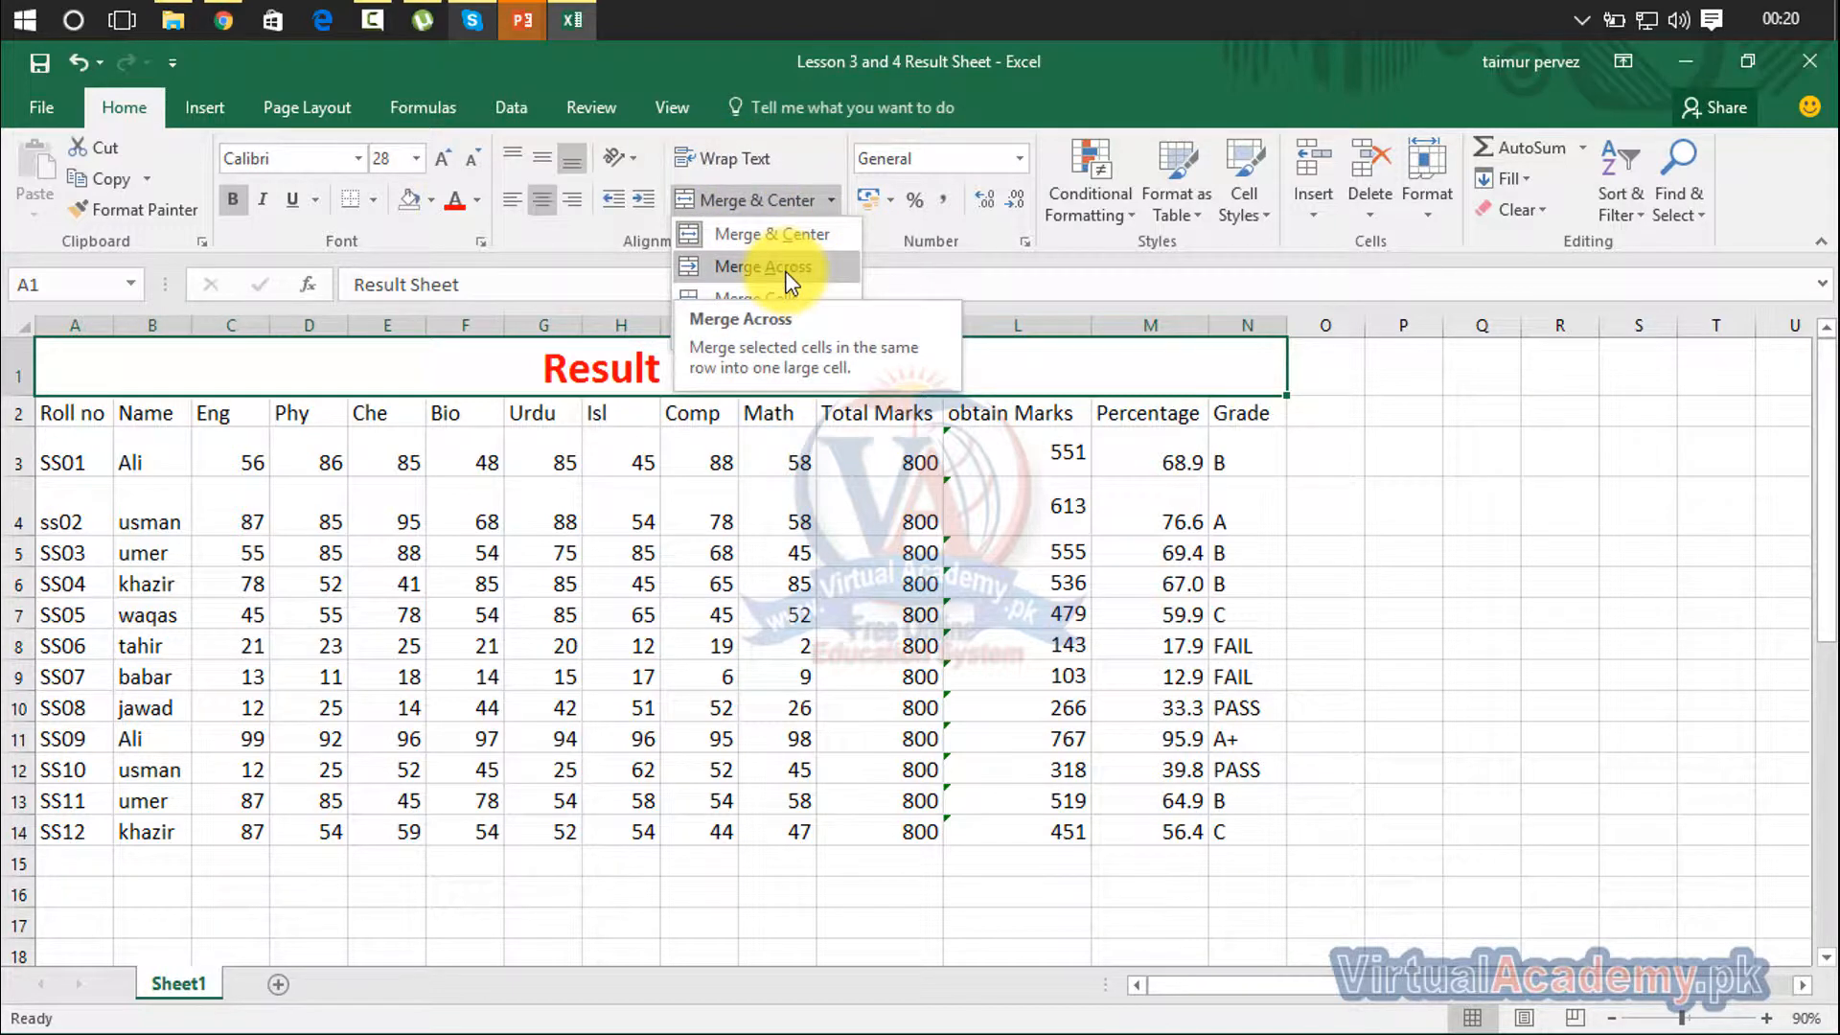
pyautogui.click(978, 644)
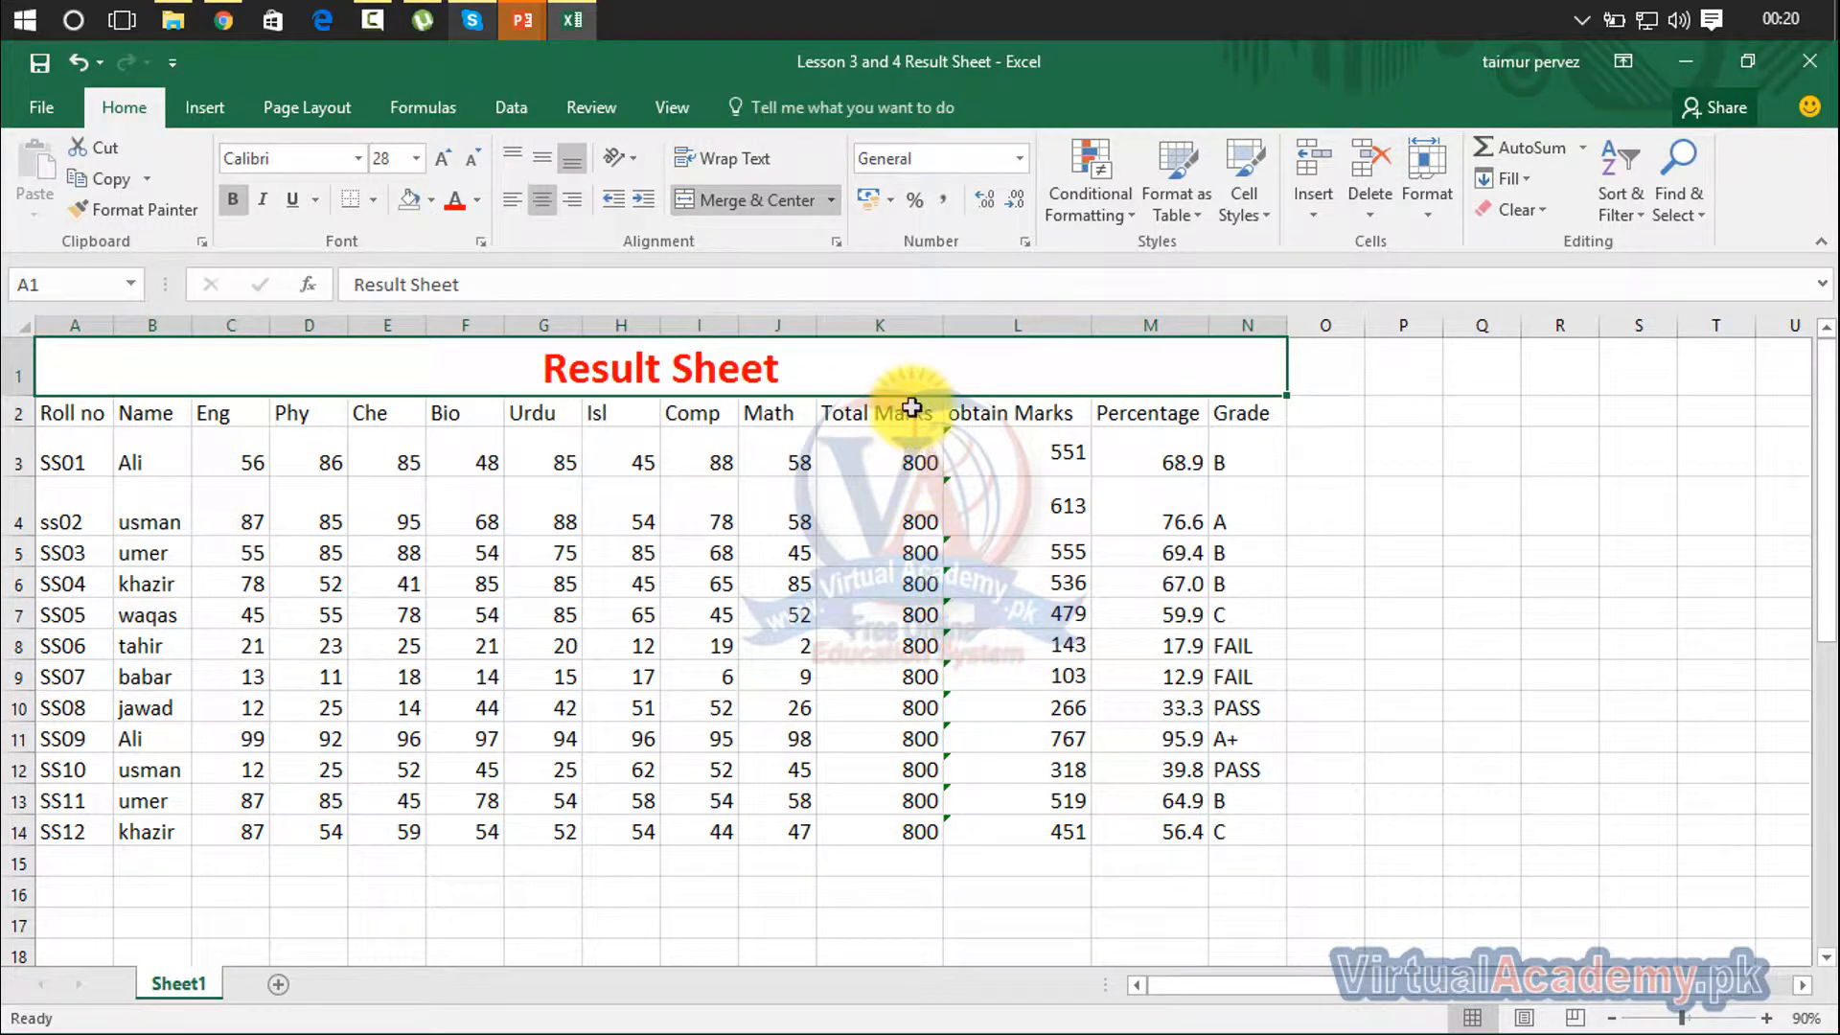
pyautogui.hotkey('ctrl', 'z')
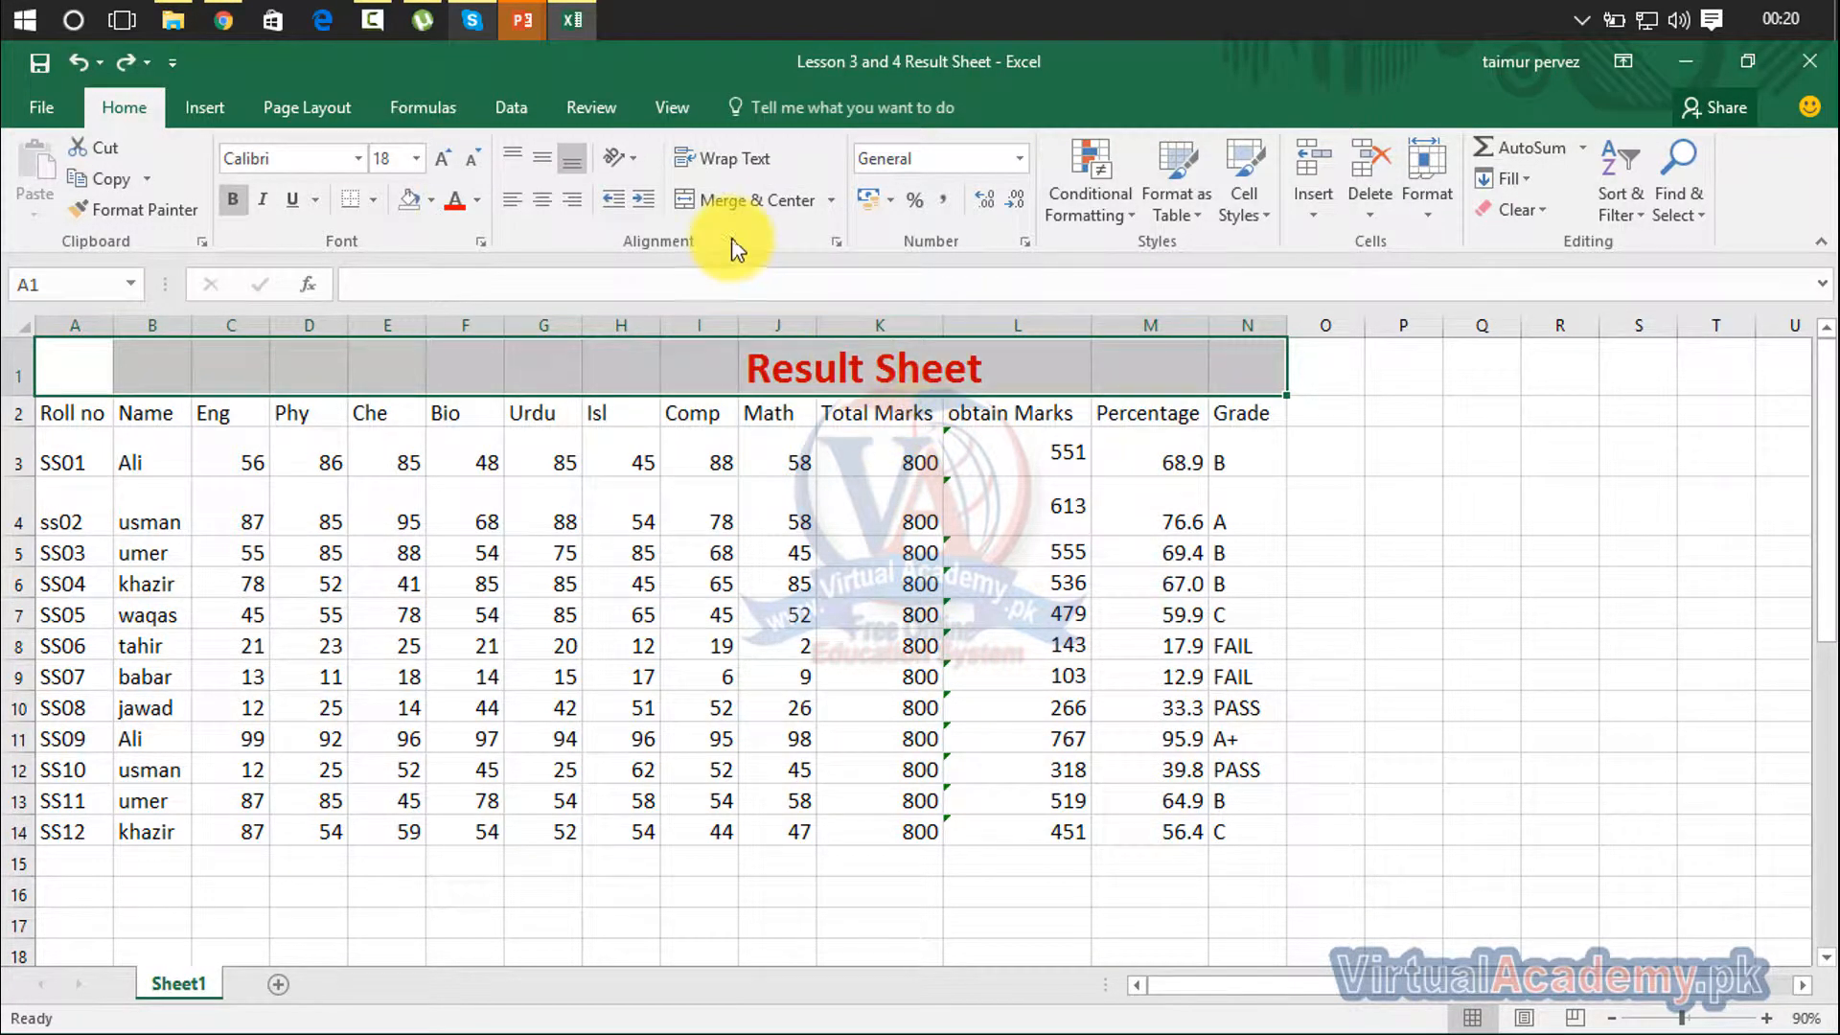
# Apply Merge Across to A1:N1 and select the merged title cell
pyautogui.click(830, 199)
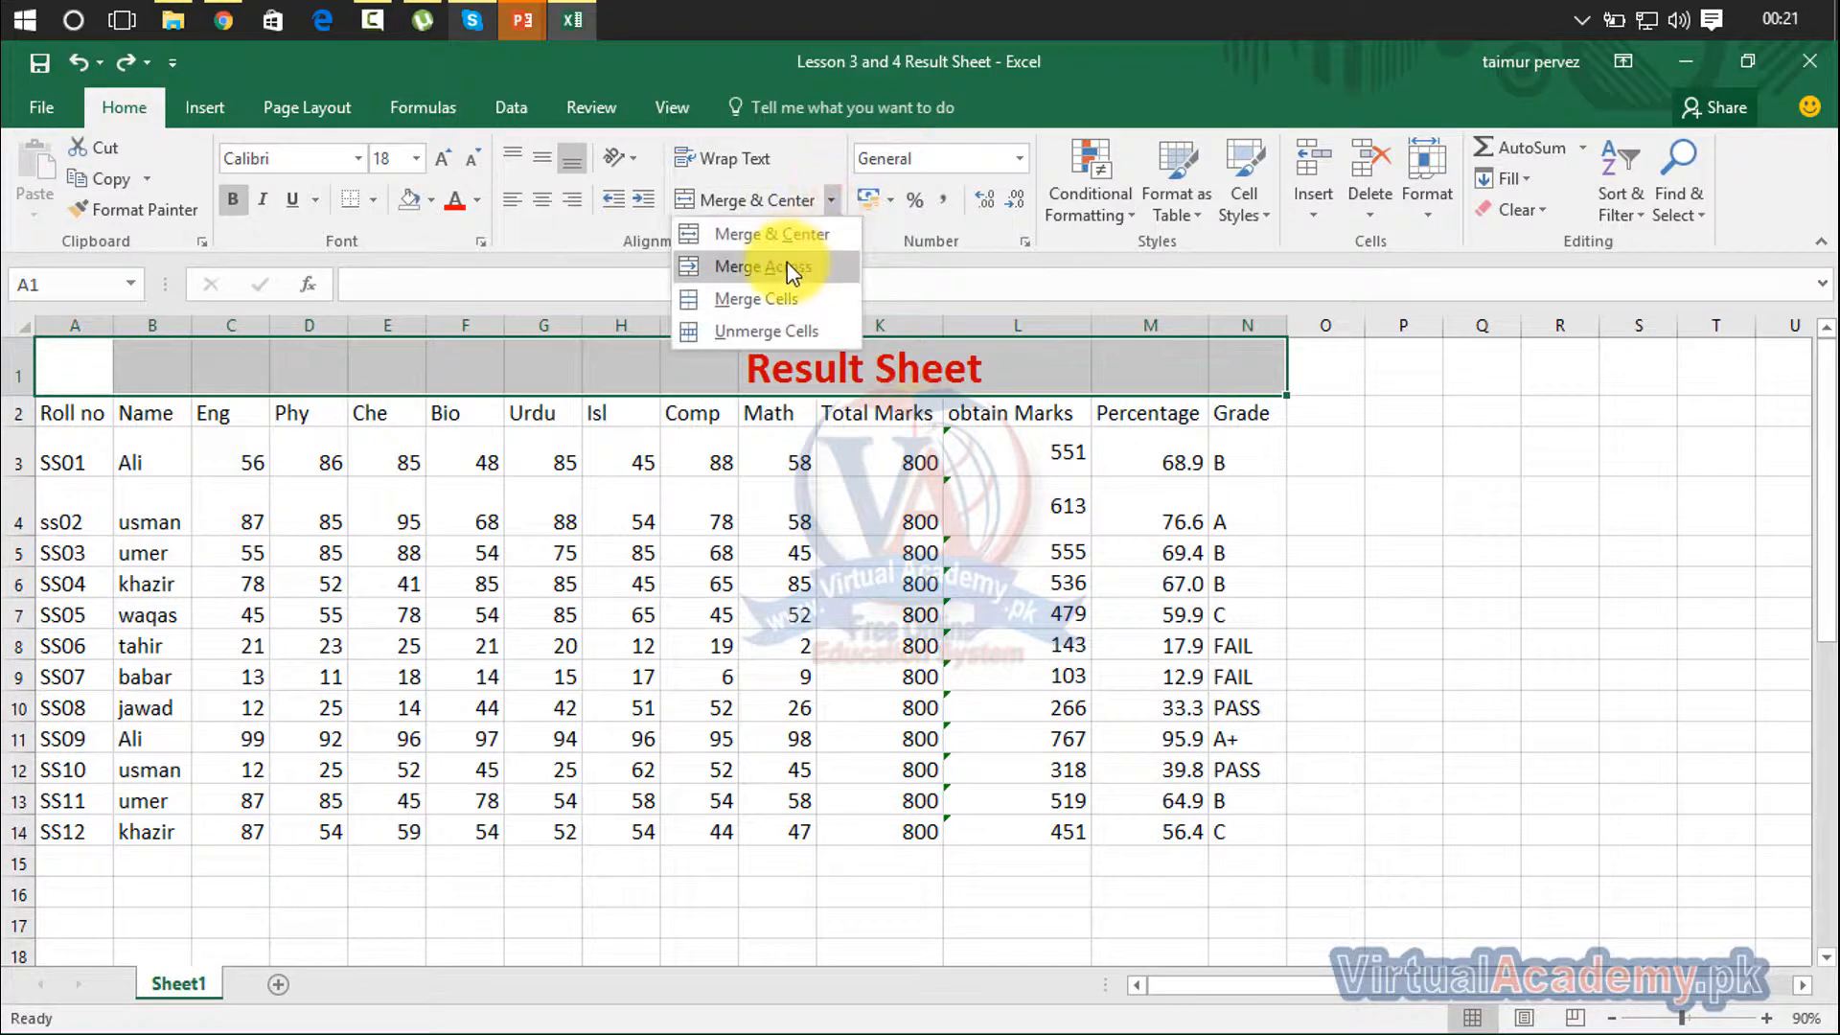
pyautogui.click(785, 268)
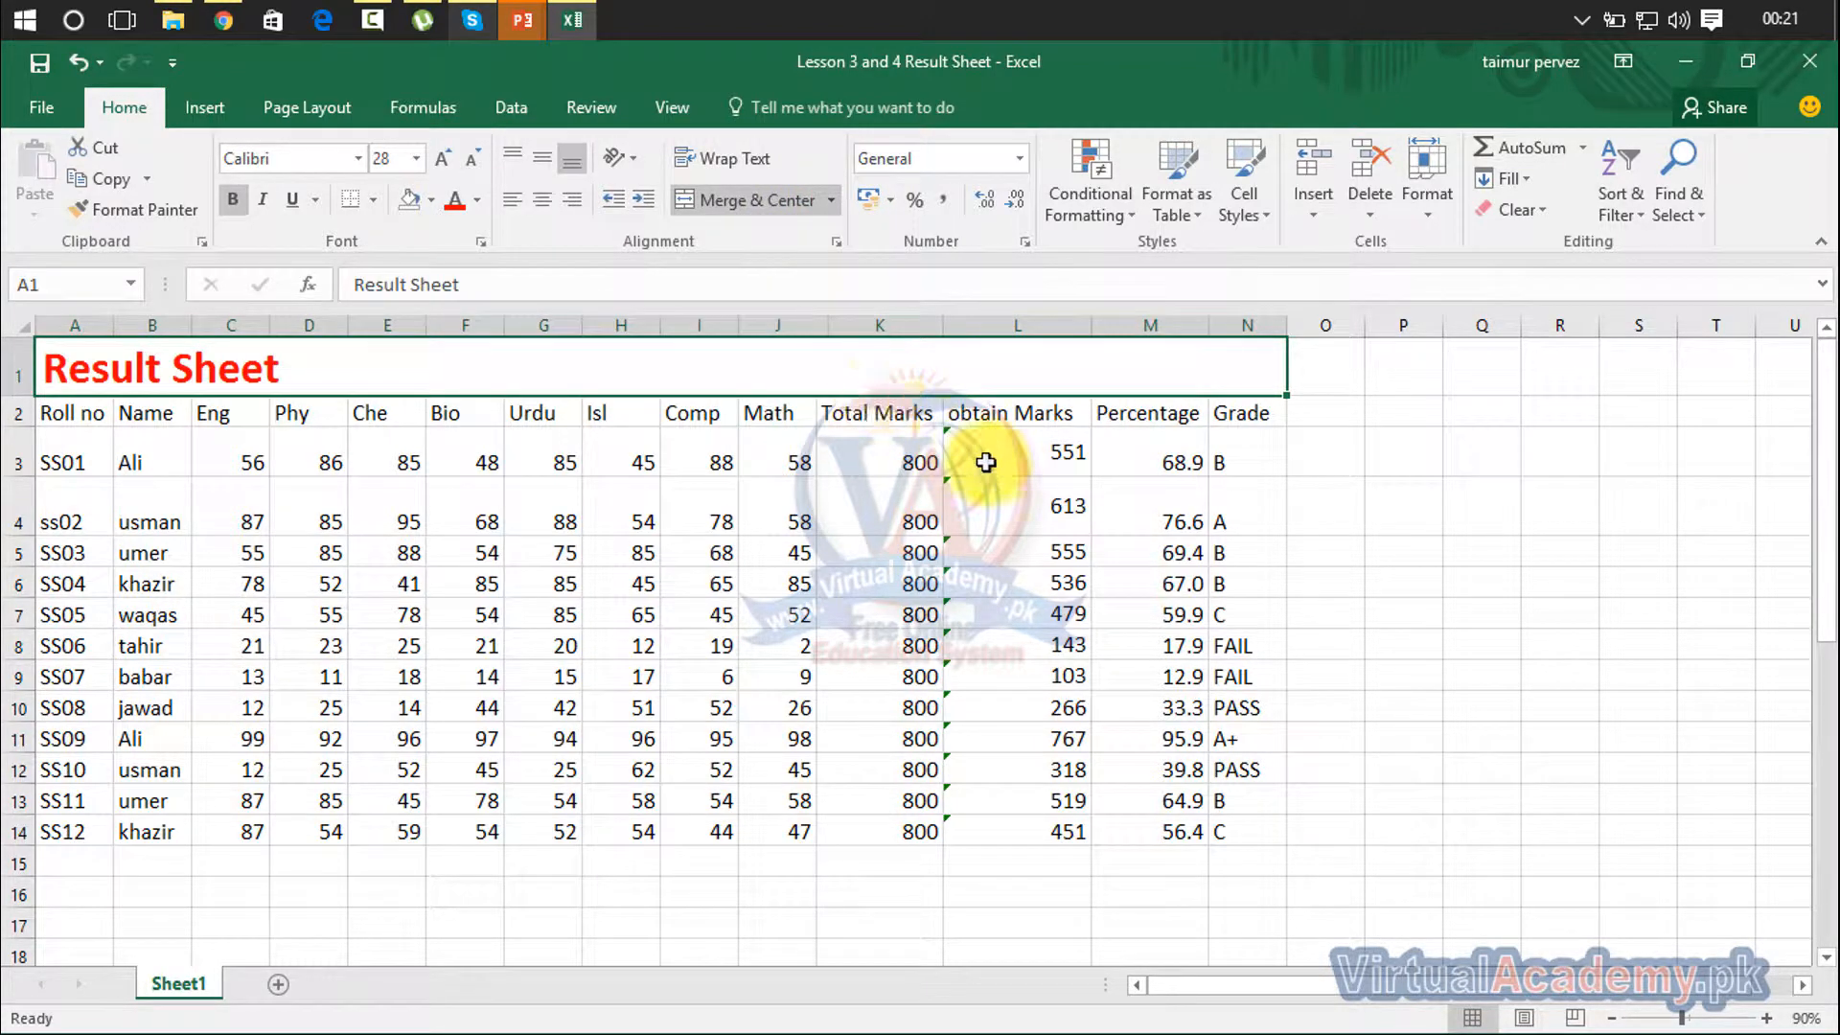
pyautogui.click(1353, 550)
pyautogui.click(1206, 370)
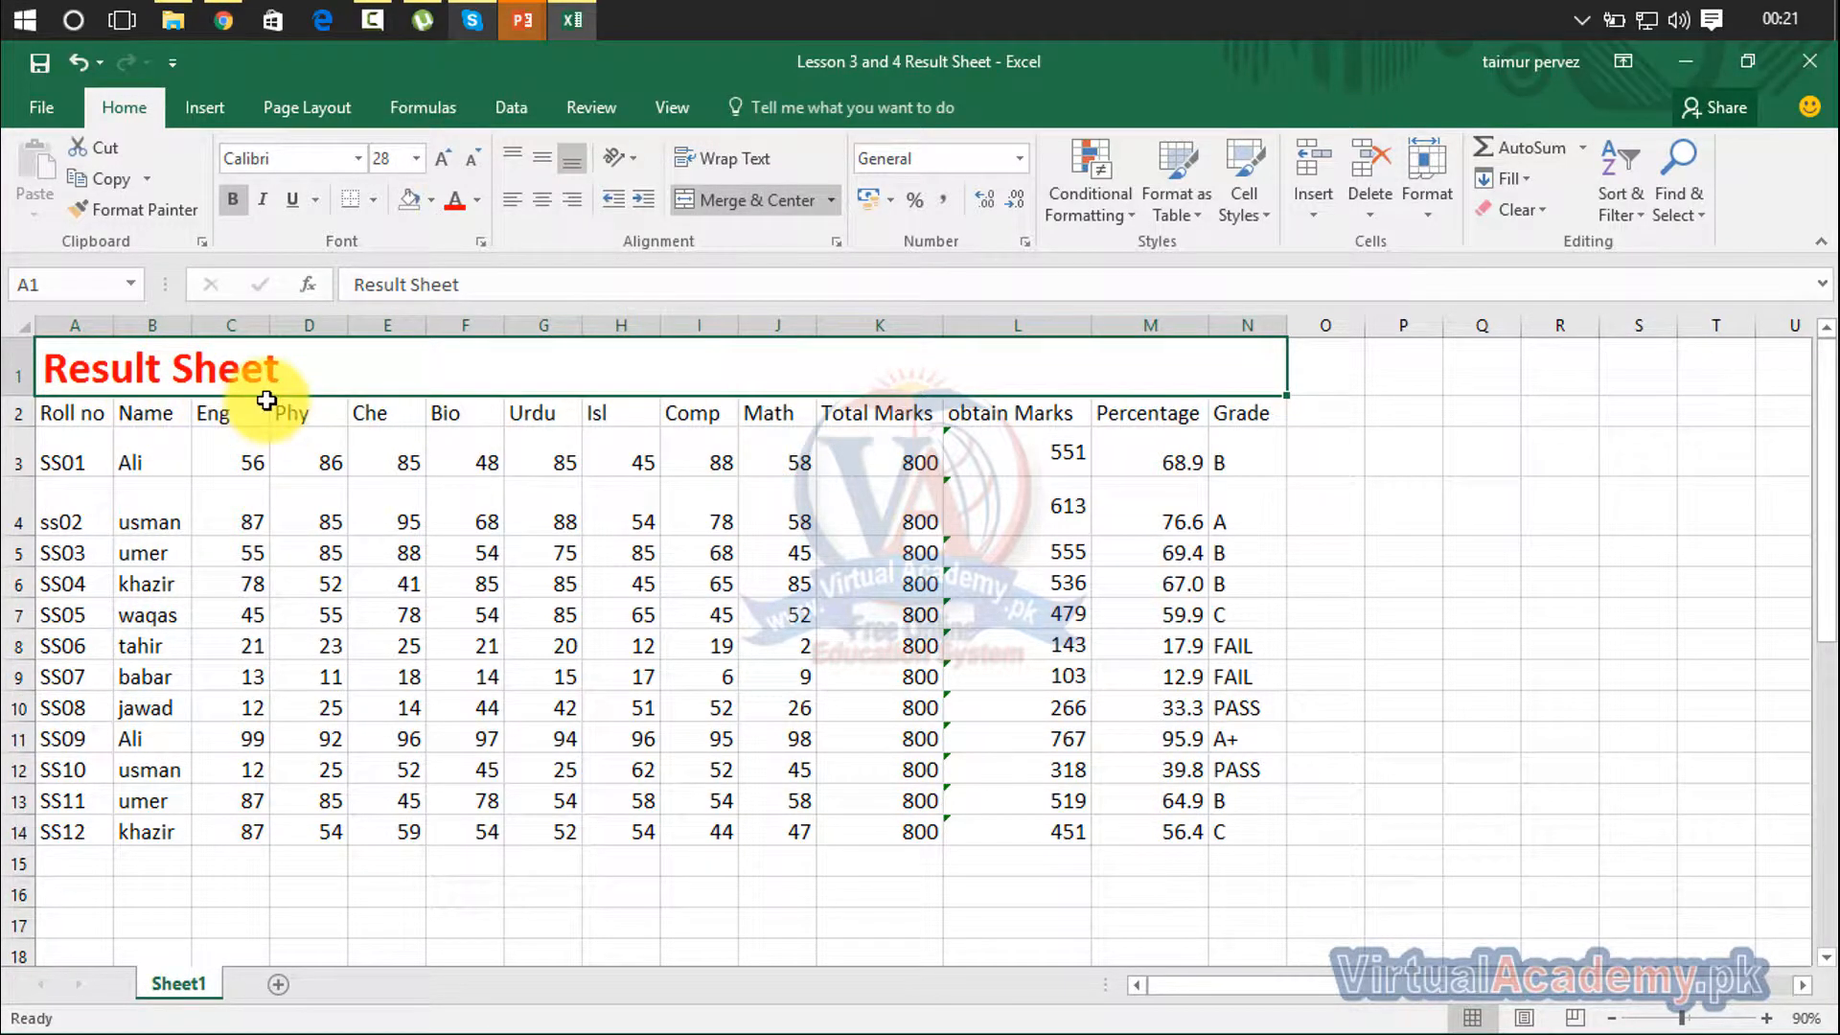
# Center the title horizontally in its merged cell and apply the Merge Cells option
pyautogui.click(534, 210)
pyautogui.click(832, 199)
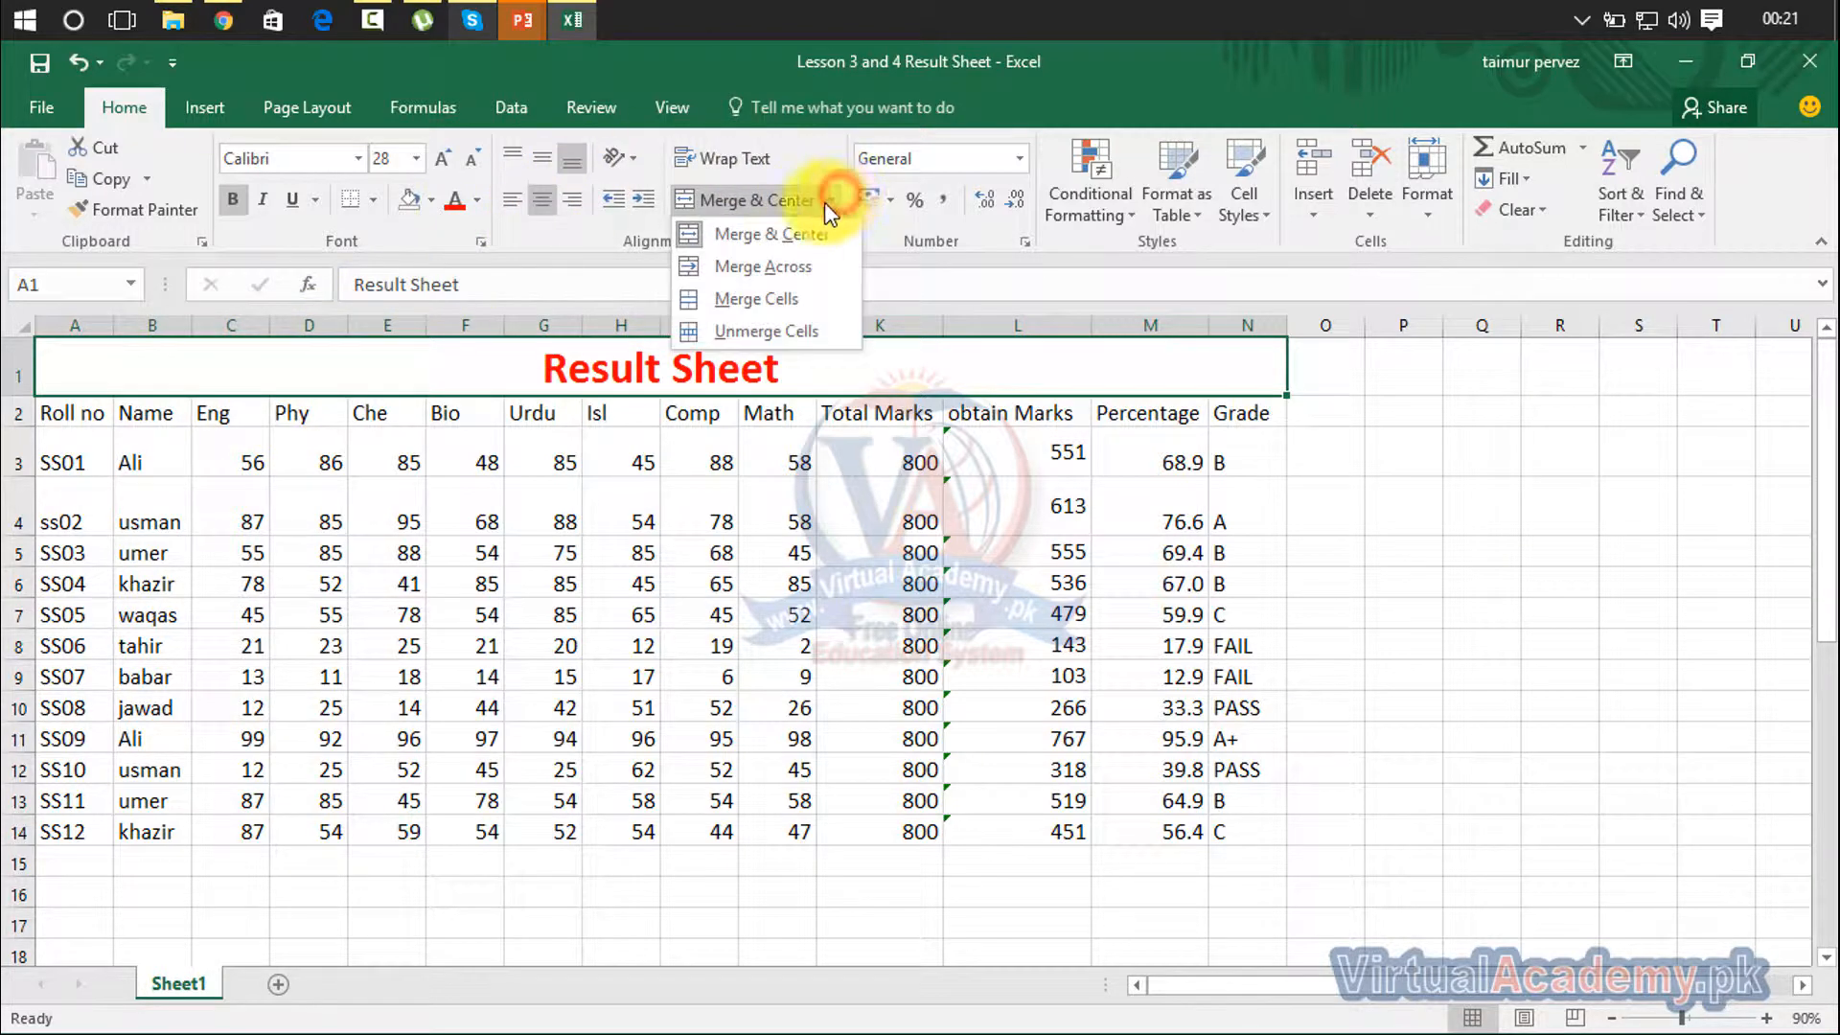
pyautogui.click(786, 305)
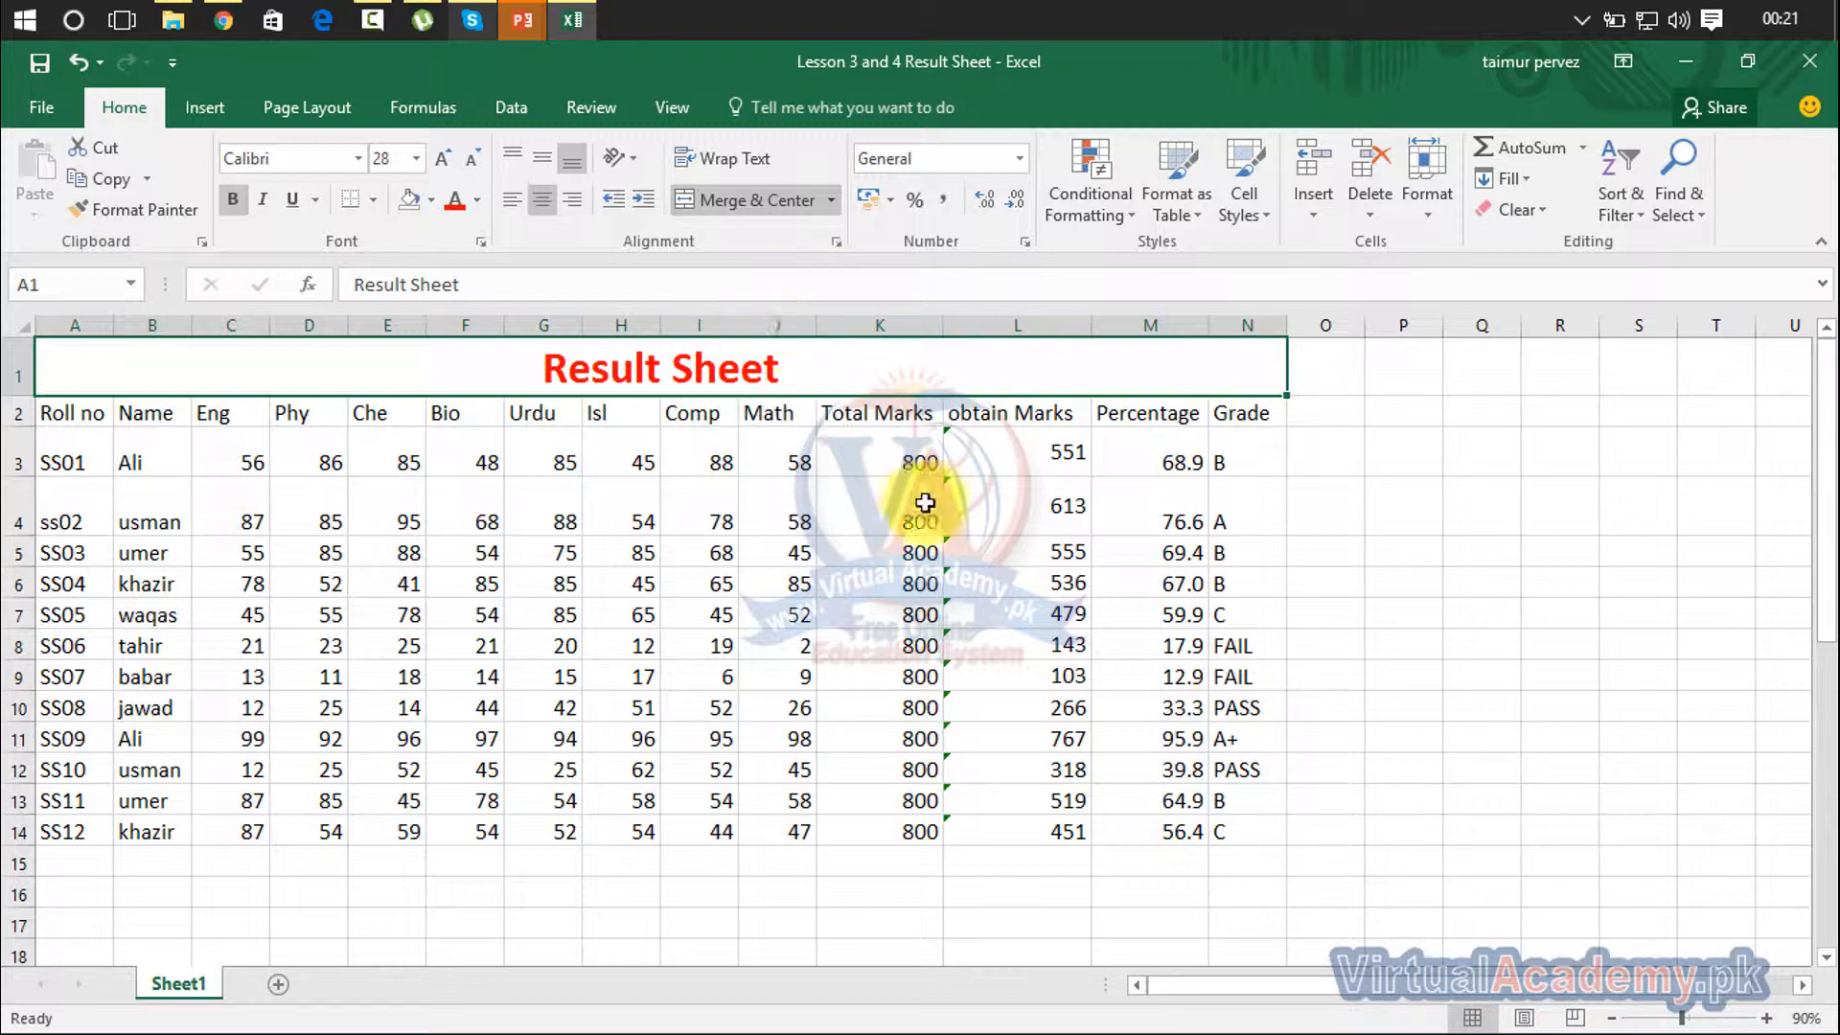
# Unmerge the title cell spanning A1:N1
pyautogui.click(831, 201)
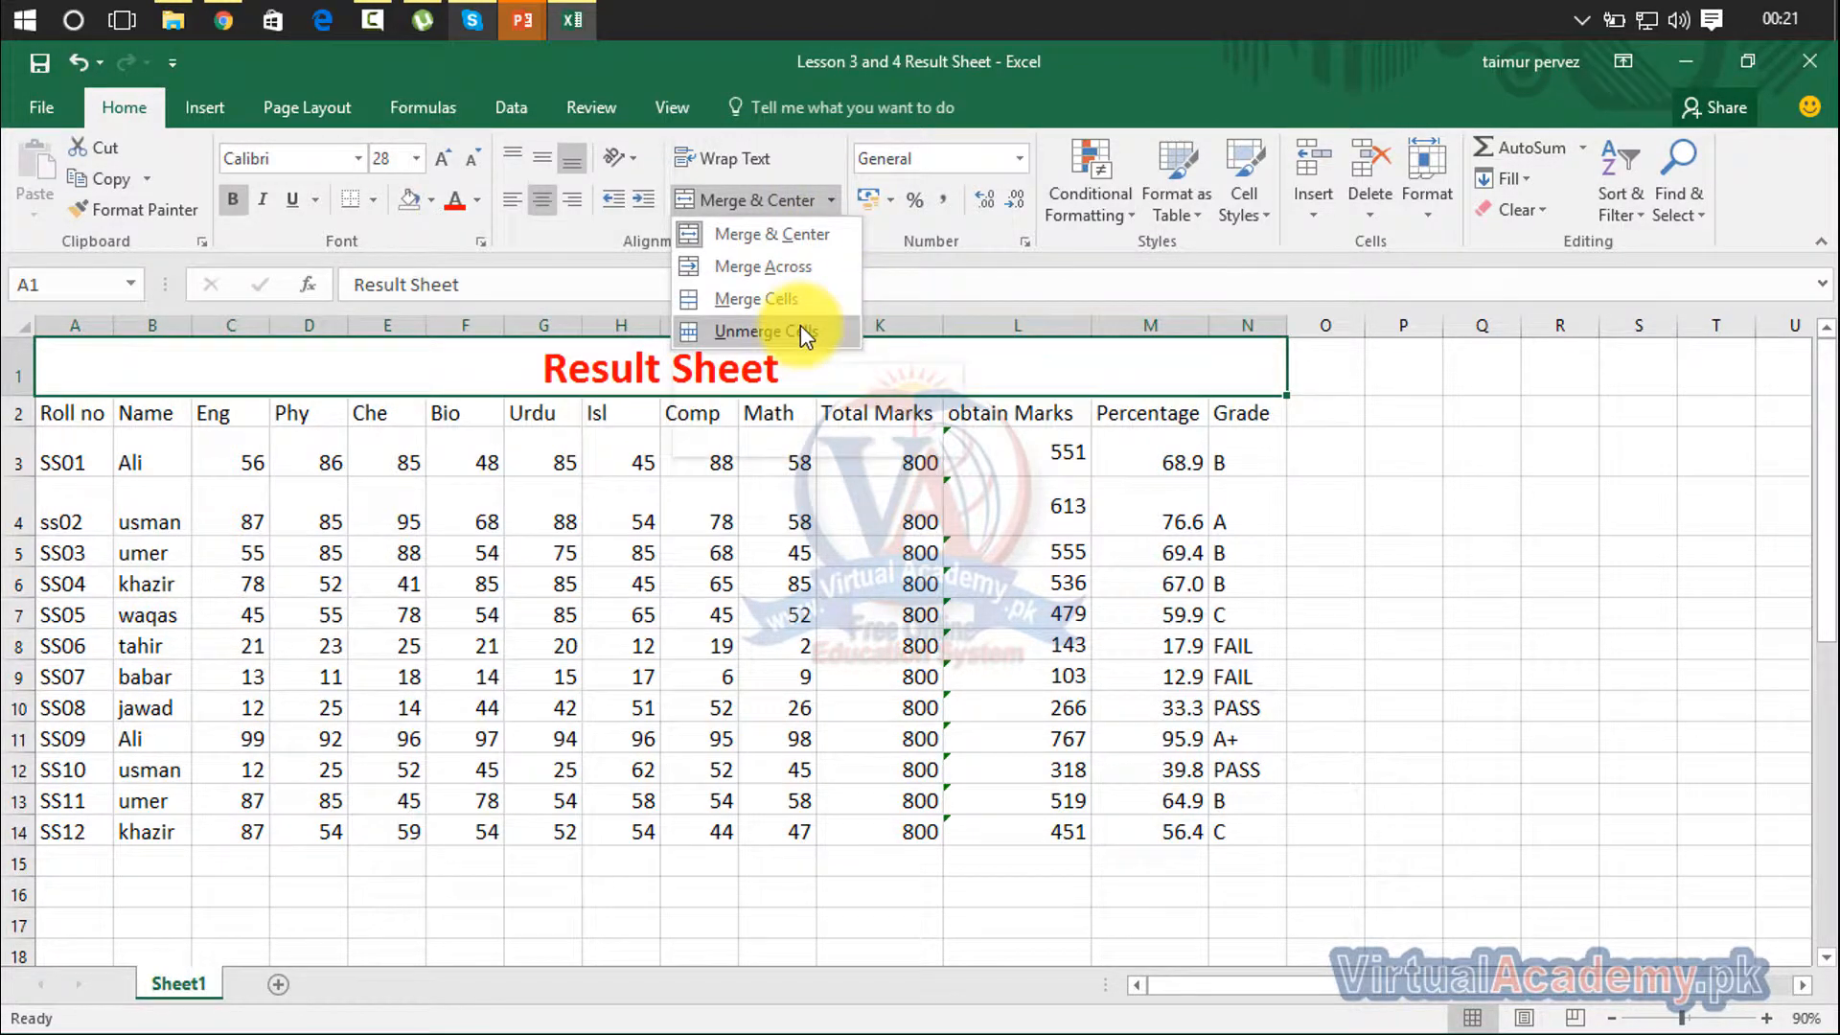
pyautogui.click(801, 331)
pyautogui.click(757, 493)
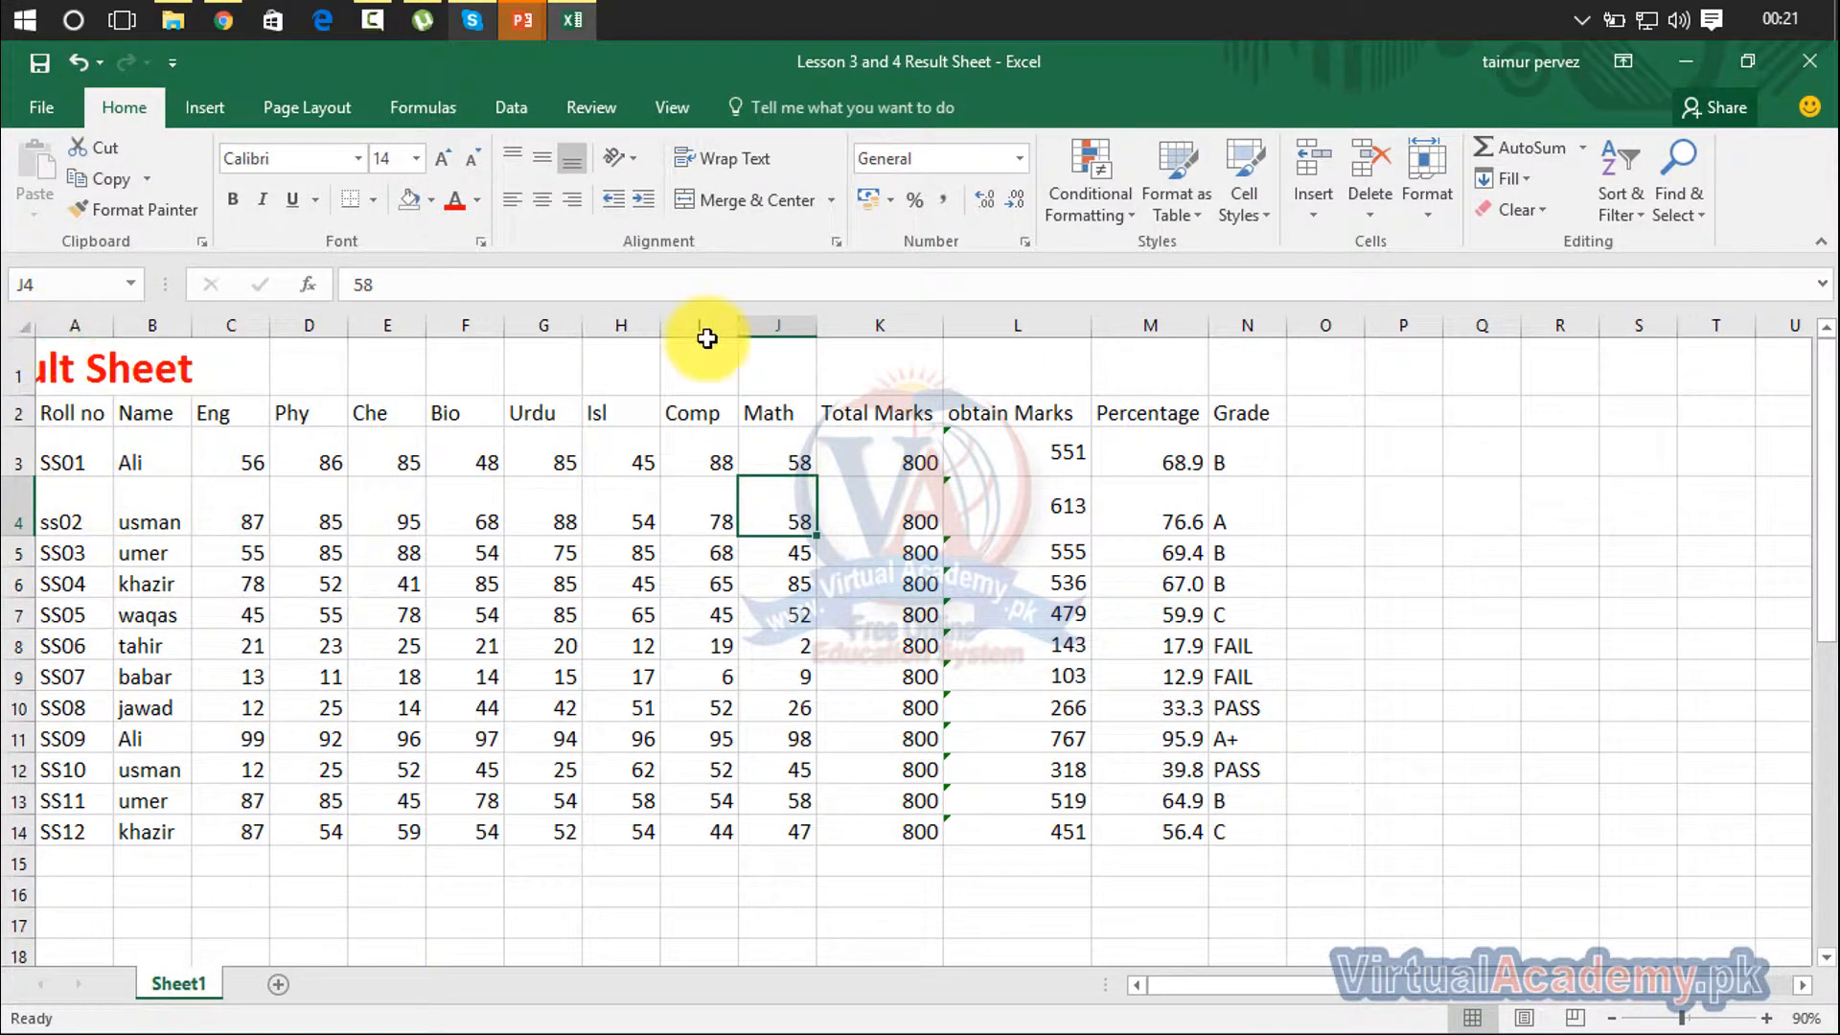
# Merge and center the Result Sheet title across A1:N1
pyautogui.moveTo(1220, 362); pyautogui.dragTo(28, 390)
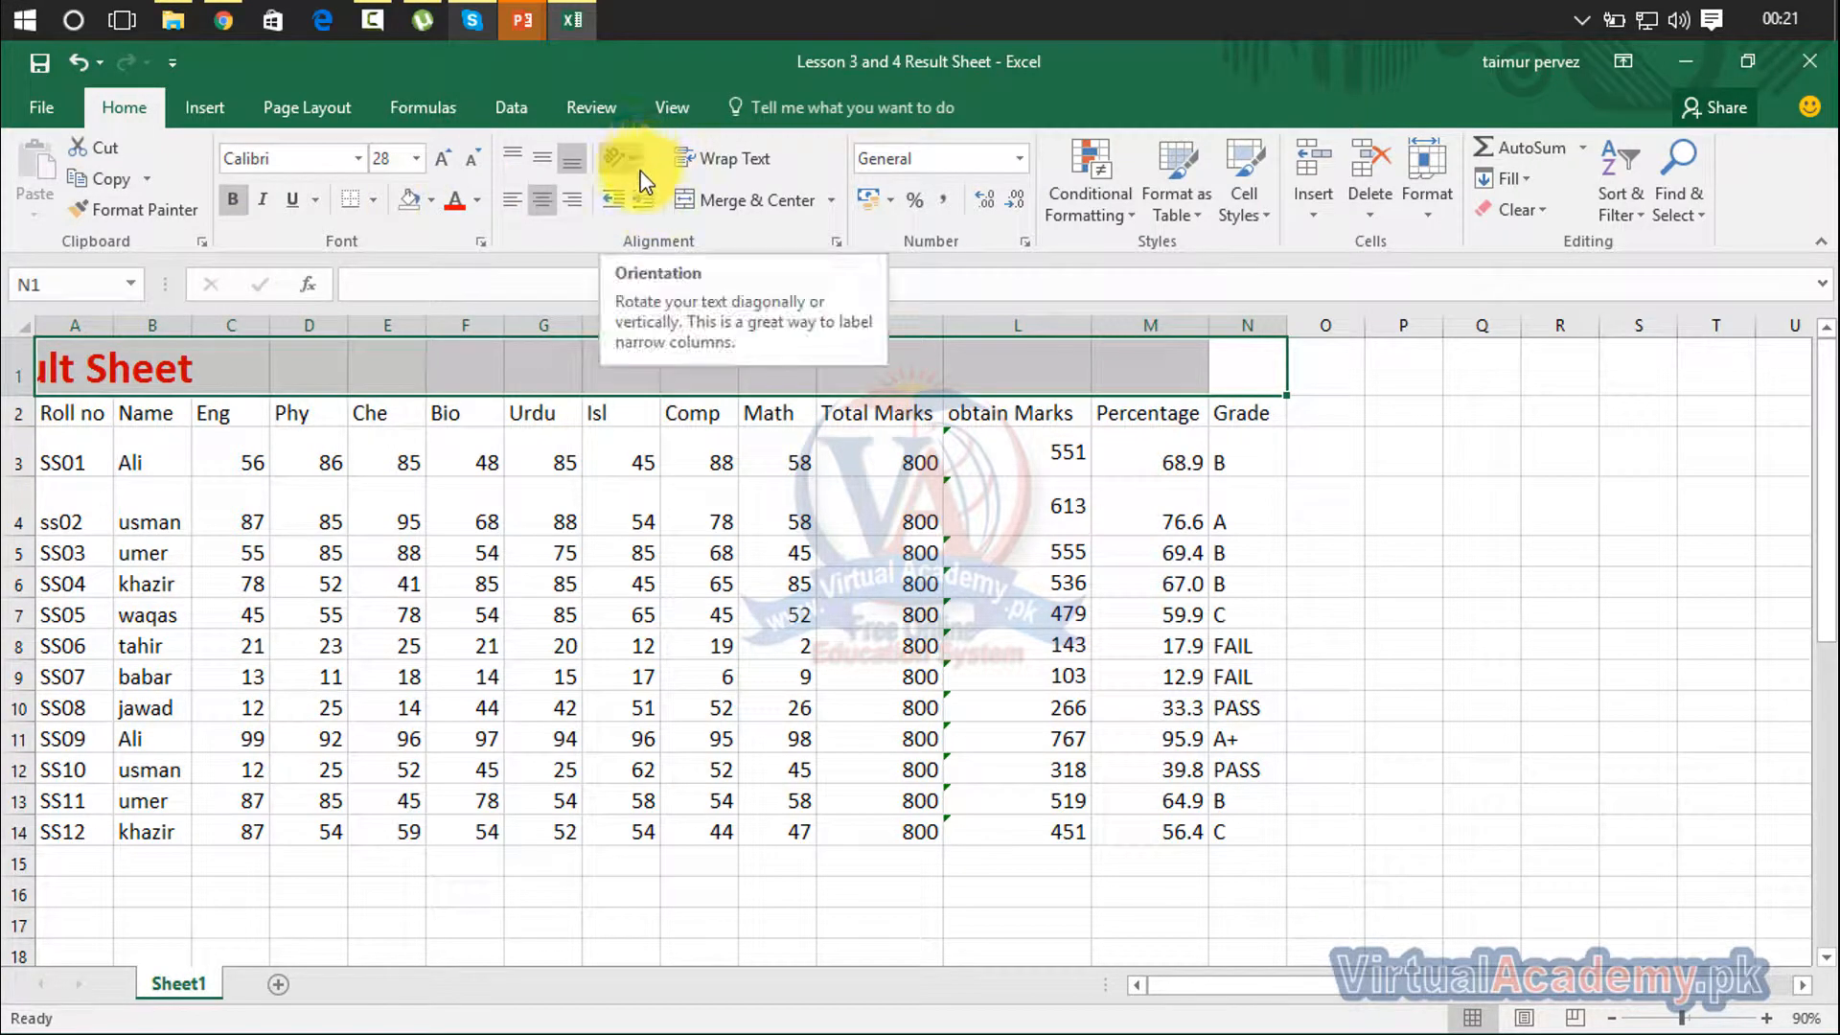
pyautogui.click(723, 203)
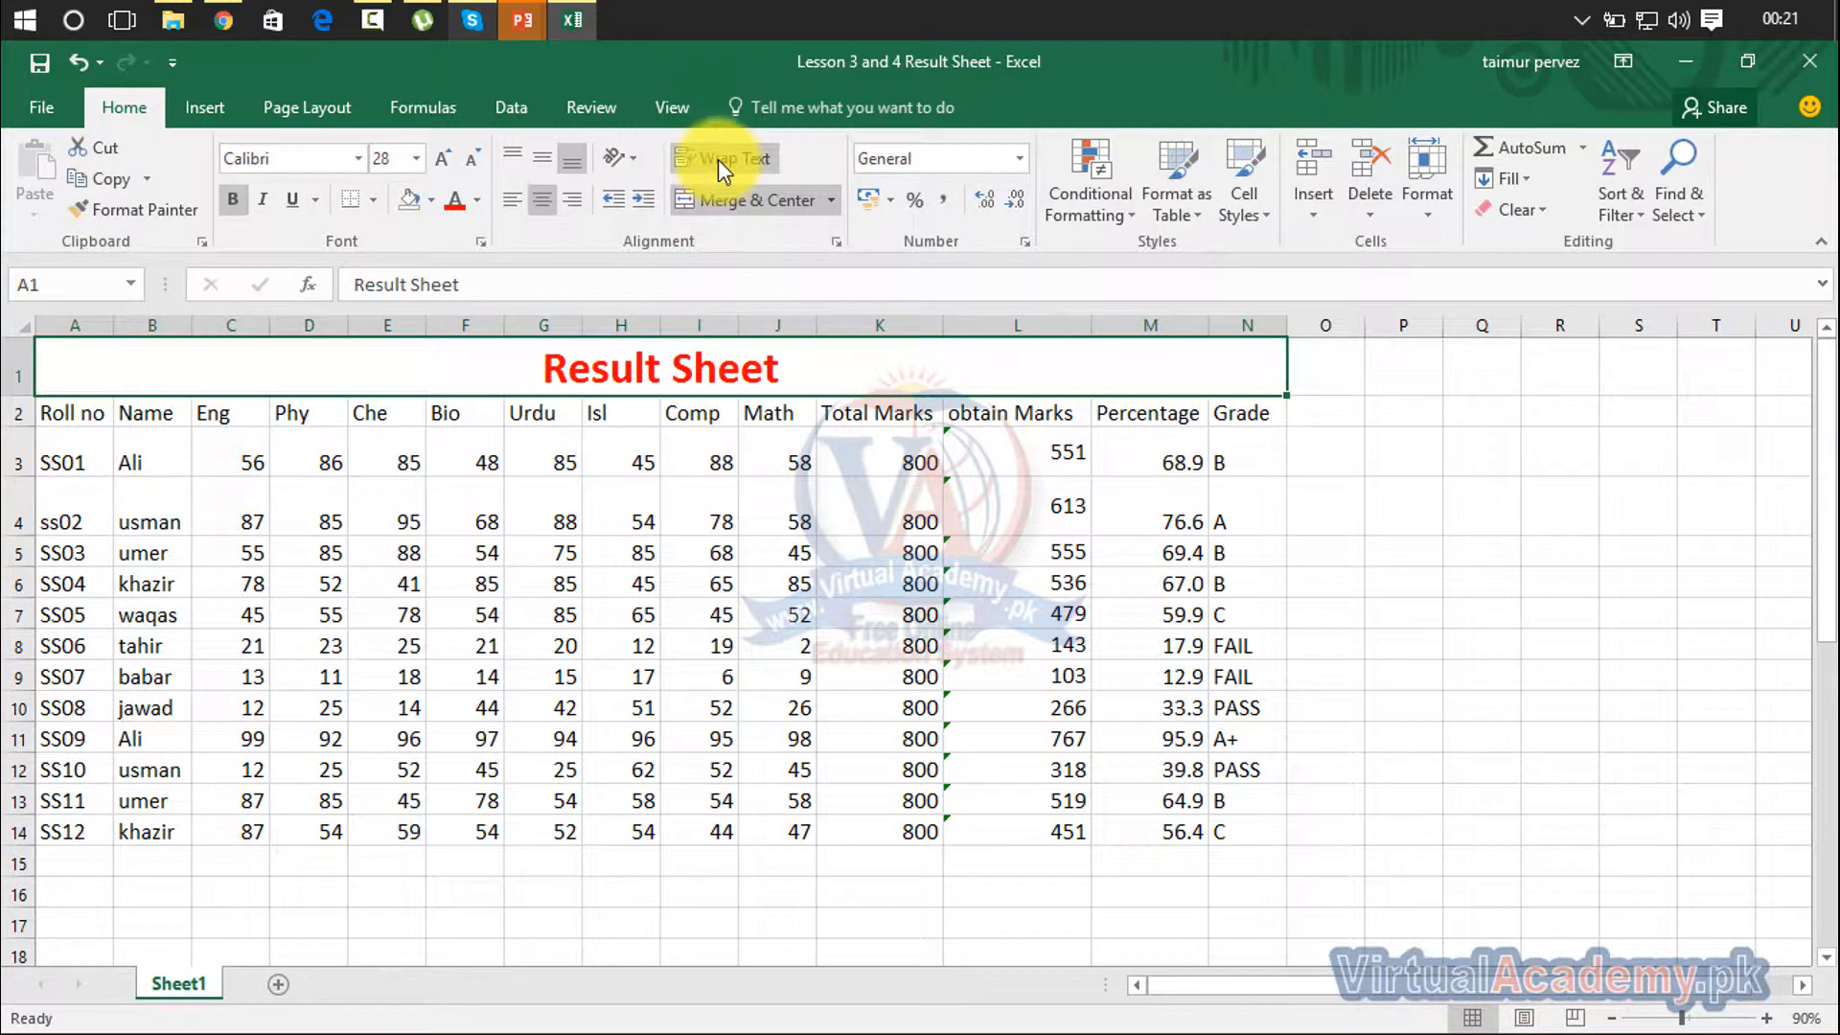
pyautogui.click(1429, 480)
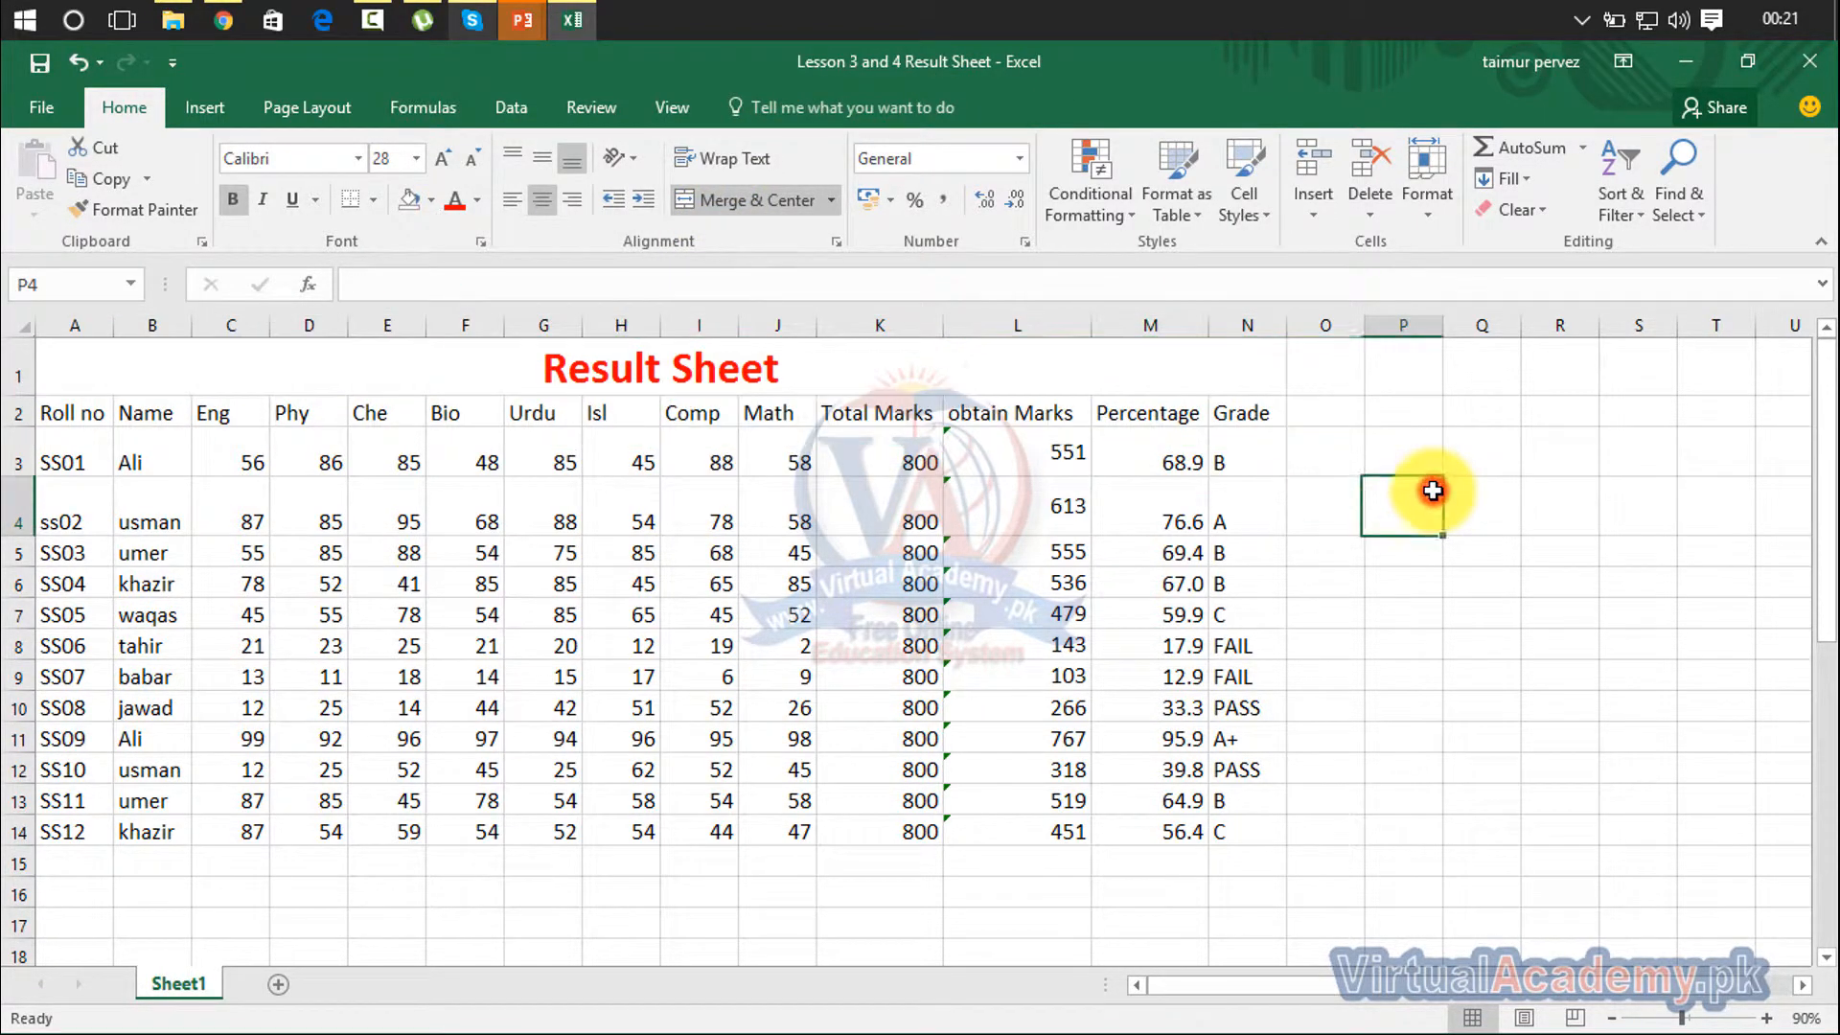
pyautogui.click(1438, 581)
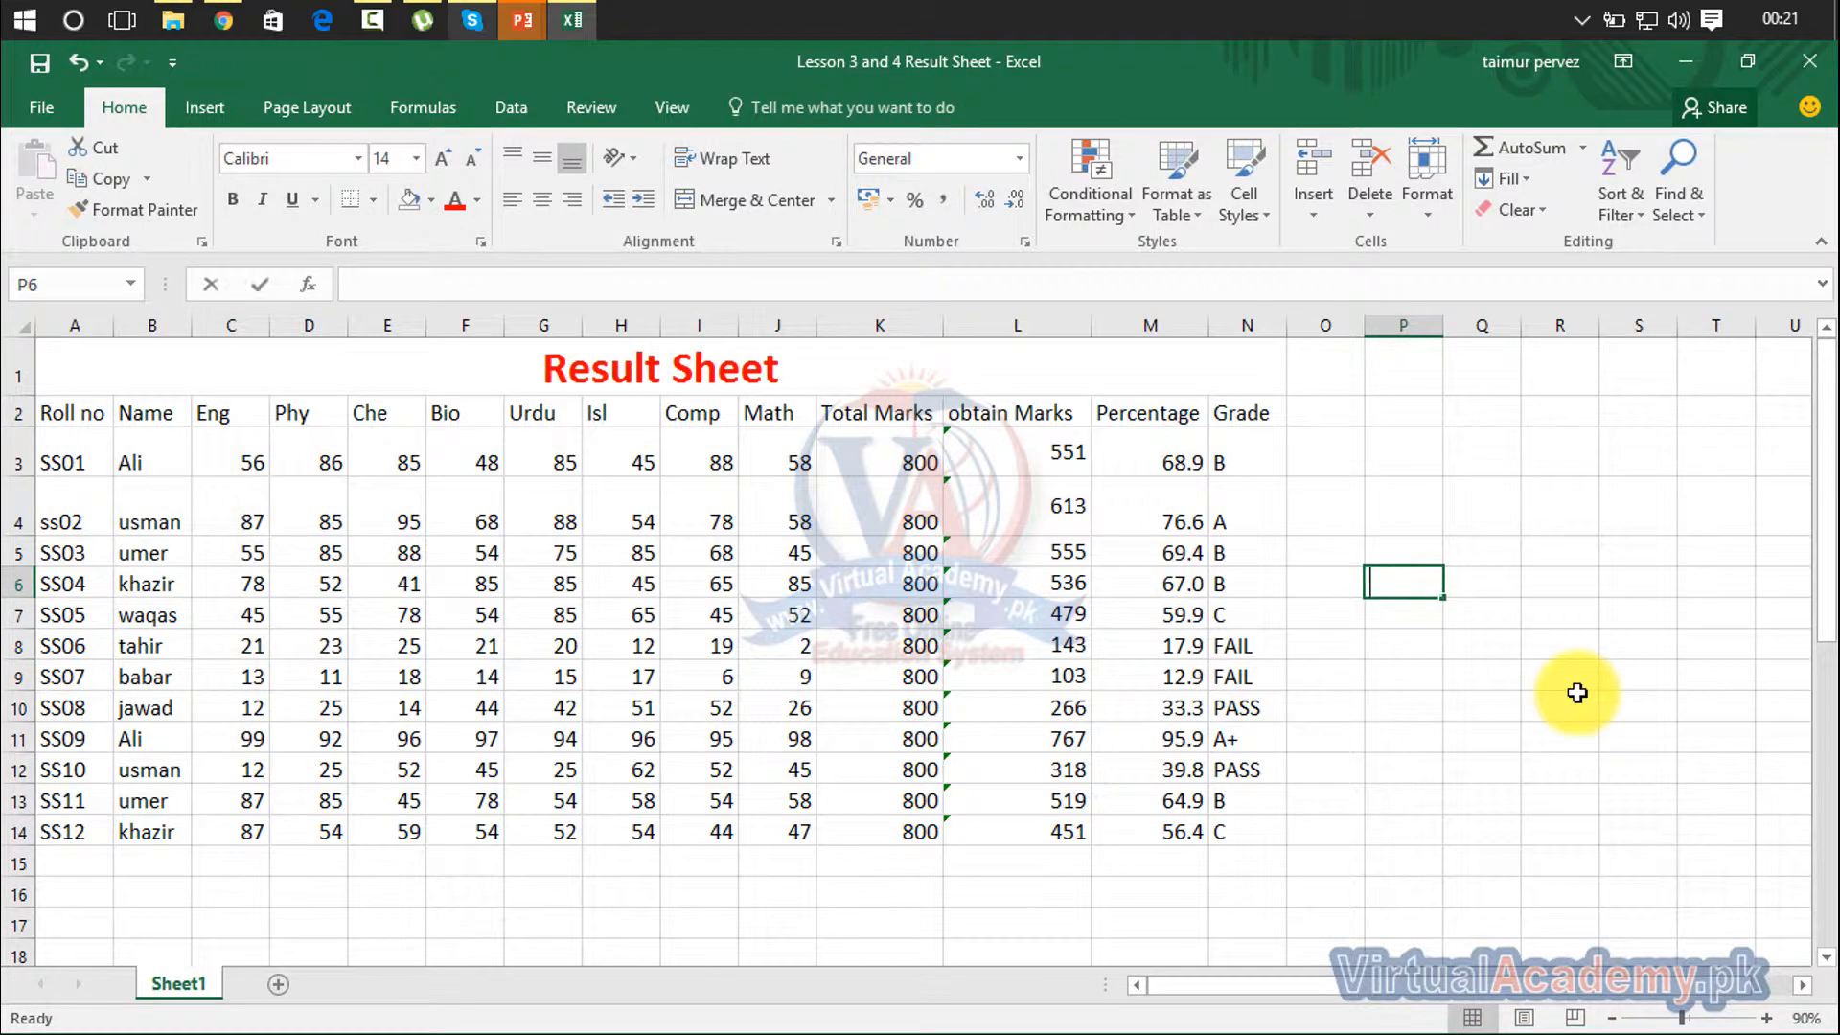
pyautogui.write('mic')
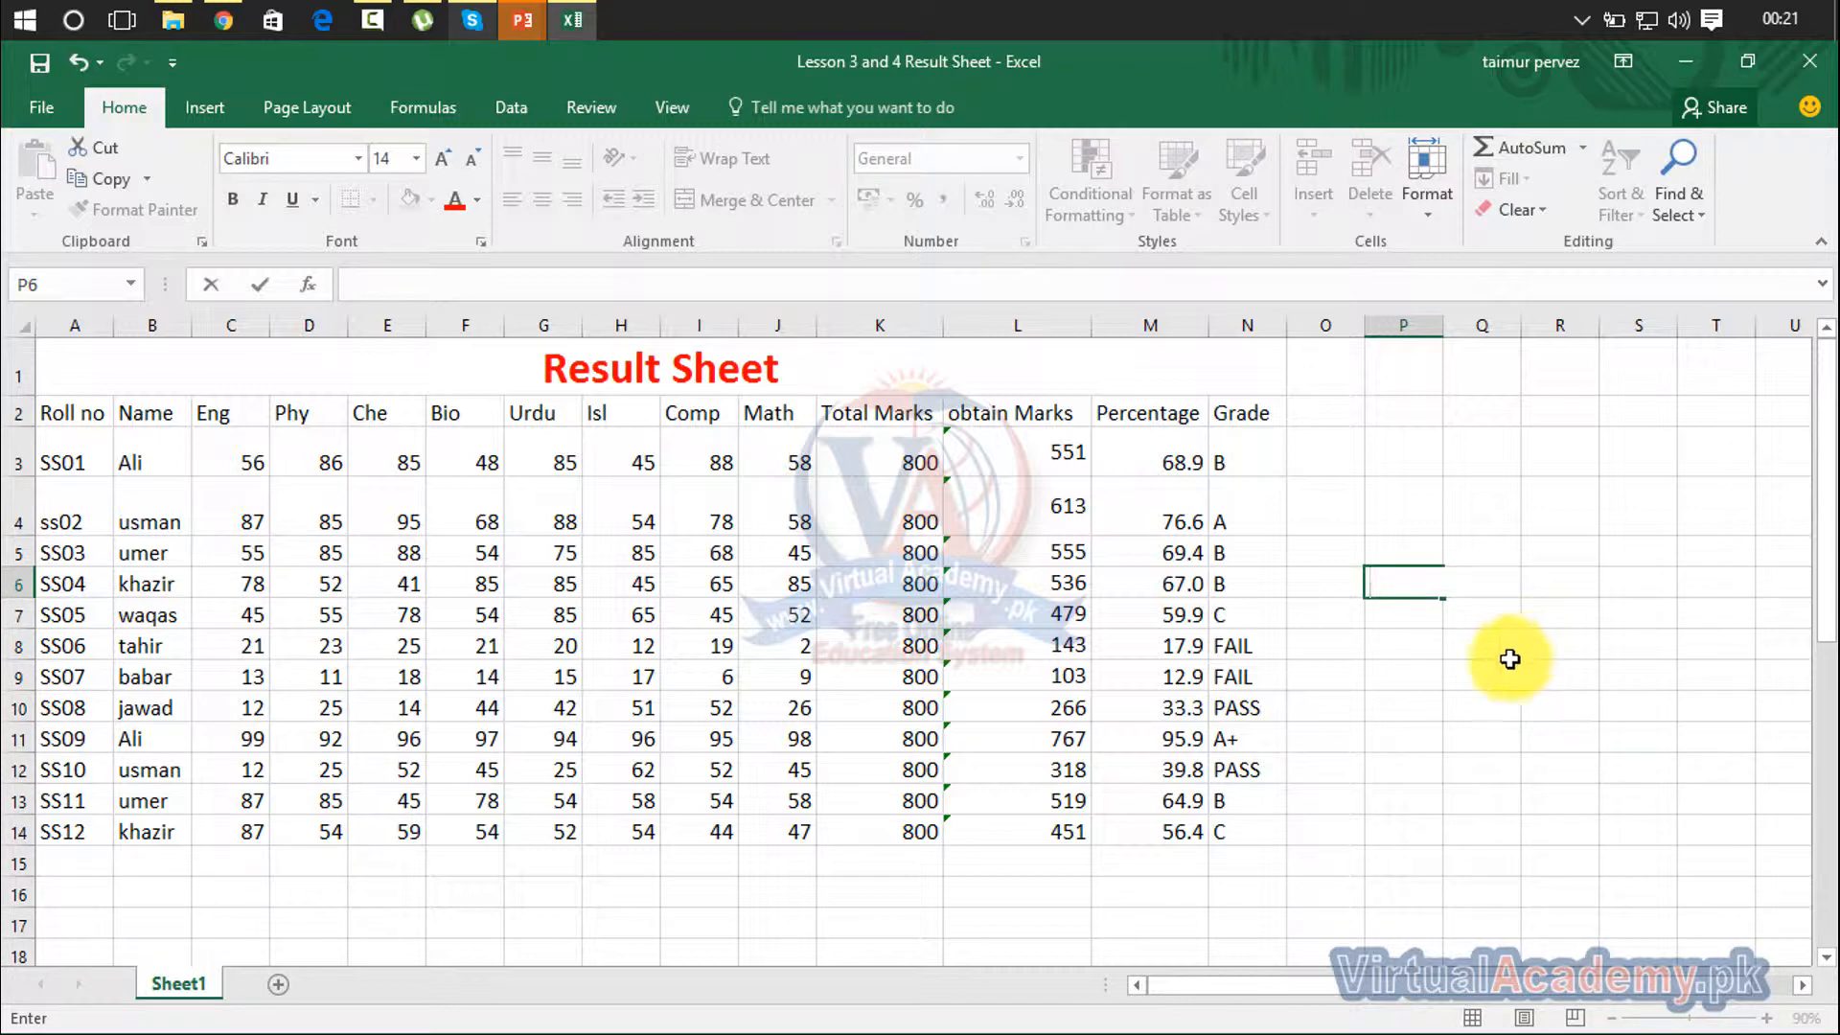
pyautogui.click(1504, 650)
pyautogui.moveTo(1405, 586); pyautogui.dragTo(1686, 710)
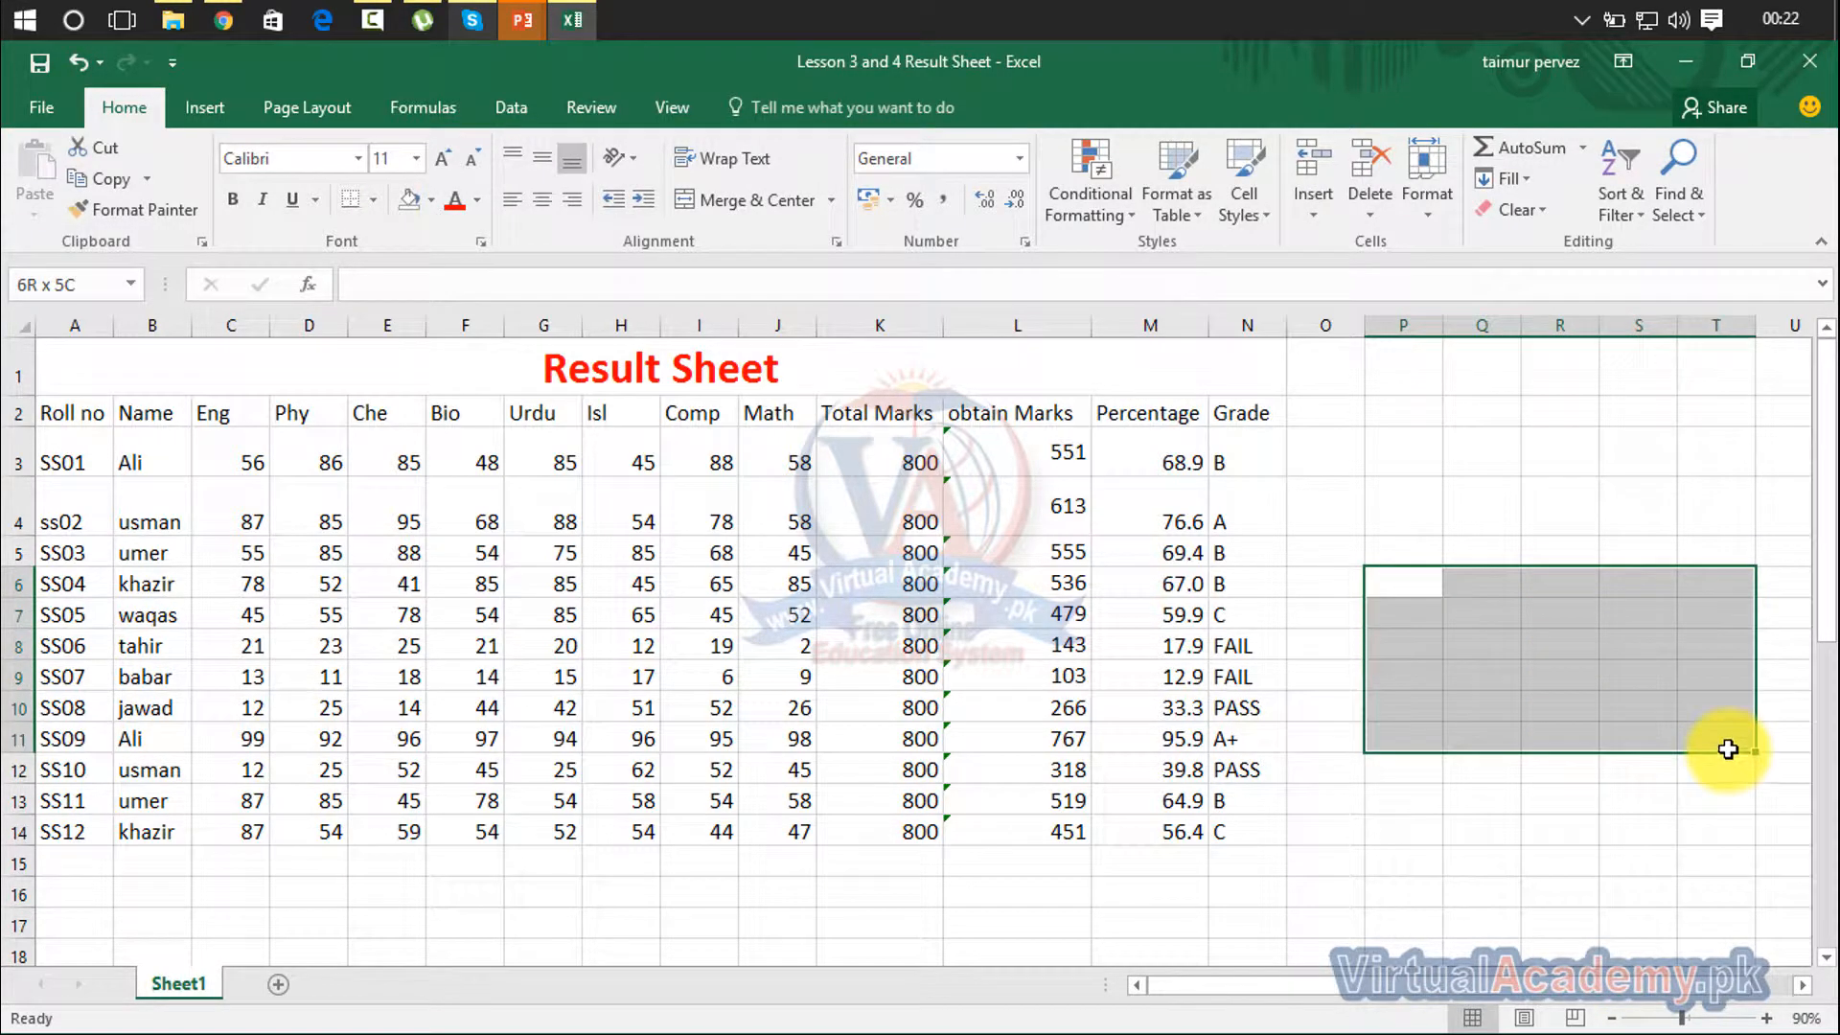
pyautogui.click(1561, 832)
pyautogui.click(1411, 586)
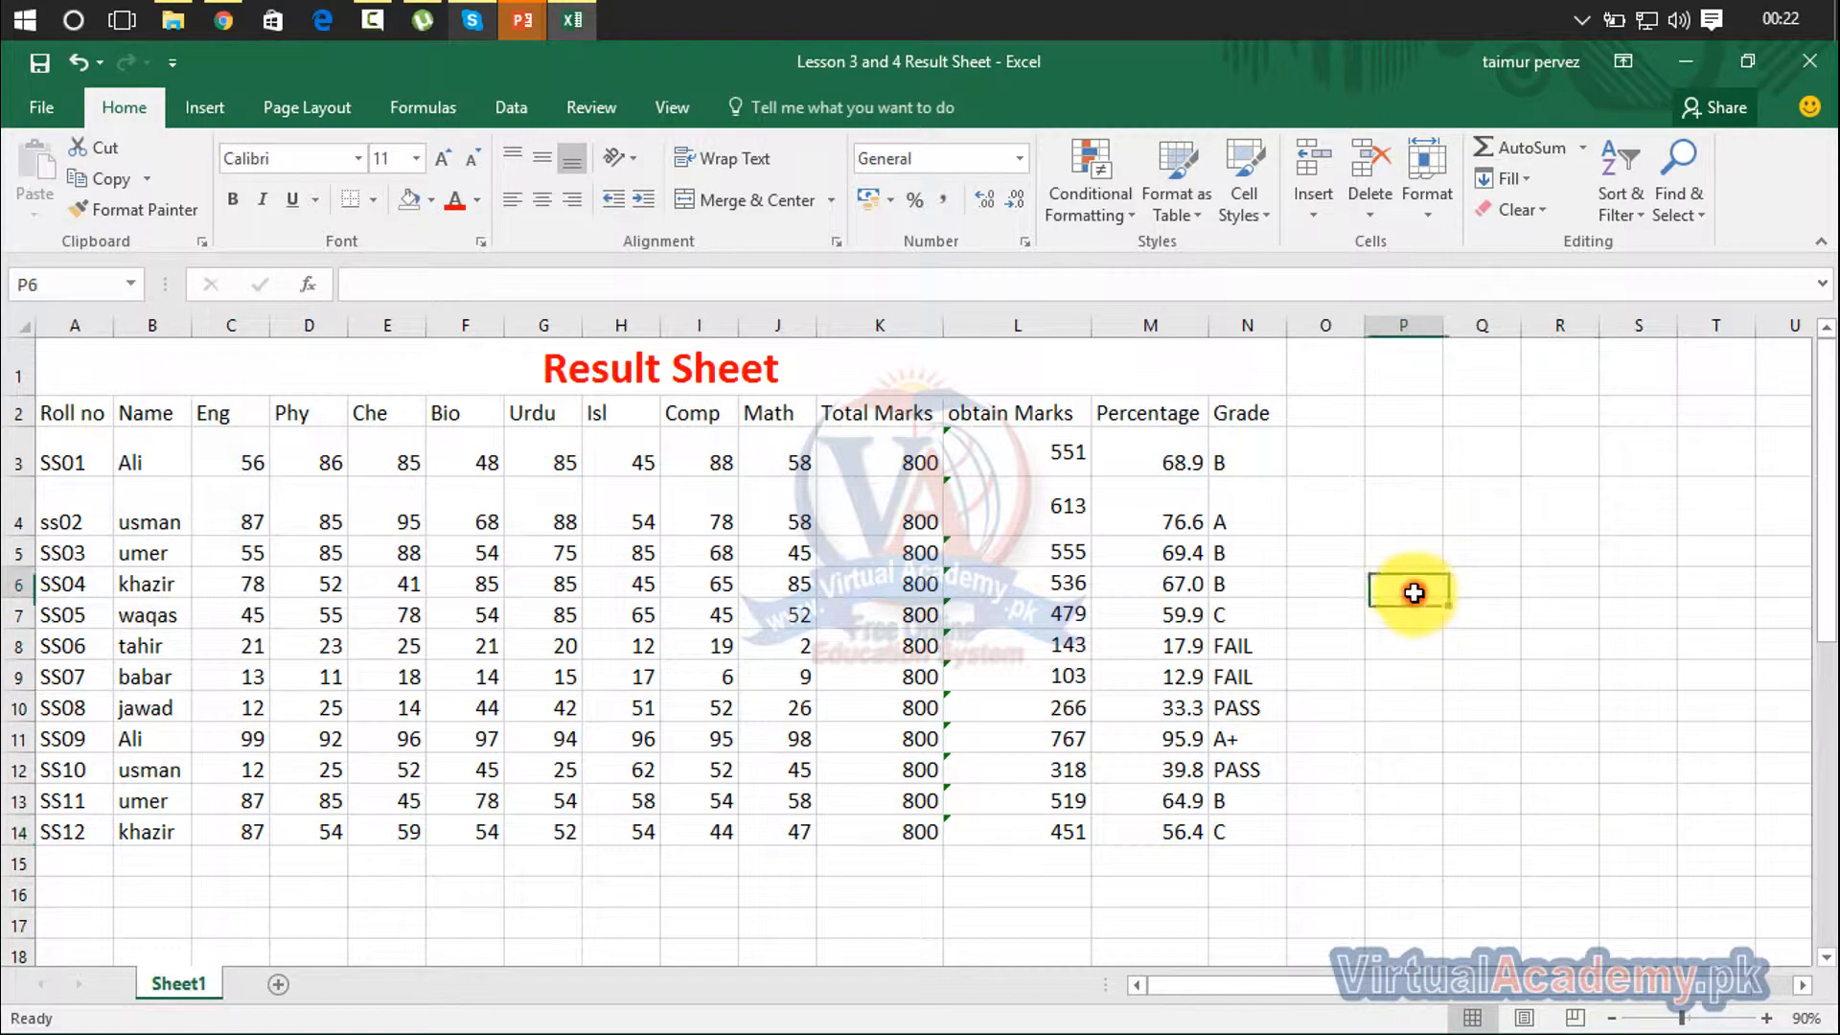
pyautogui.click(1466, 586)
pyautogui.click(1572, 583)
pyautogui.click(1635, 583)
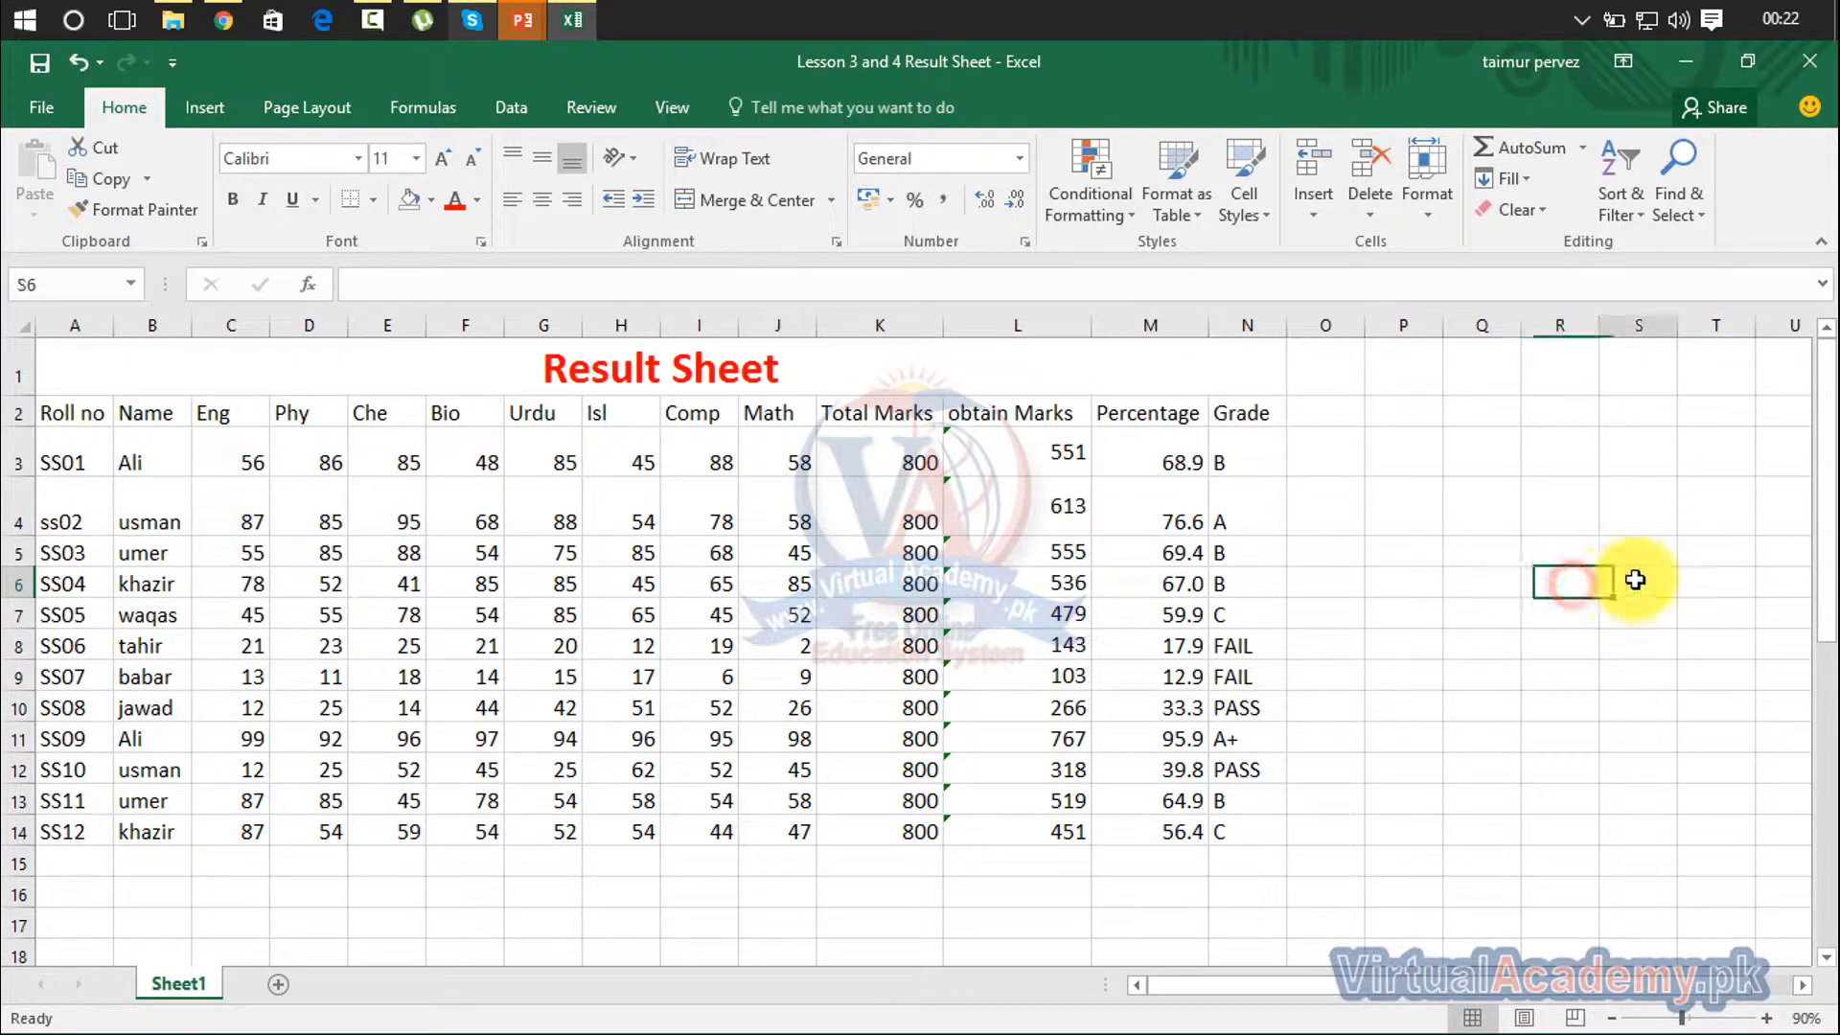
# Turn on Wrap Text for the empty range P6:X11 beside the table
pyautogui.moveTo(1399, 586); pyautogui.dragTo(1739, 836)
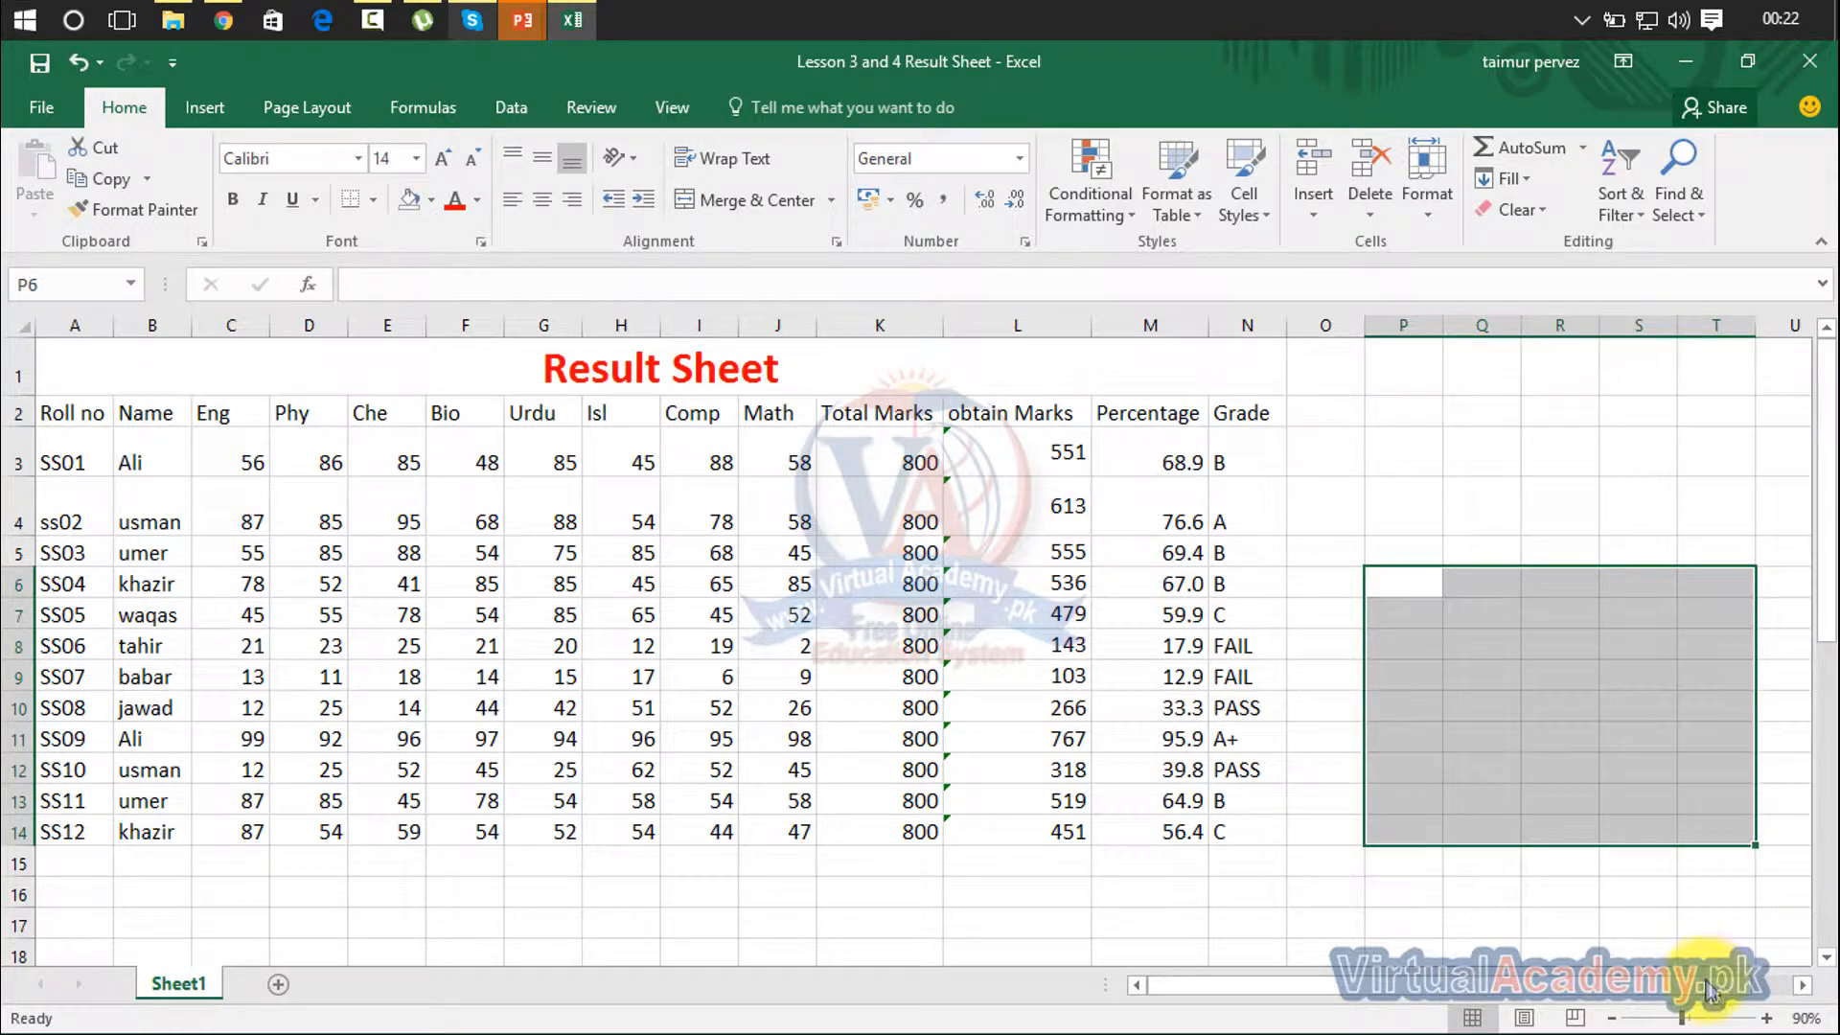
pyautogui.click(1802, 985)
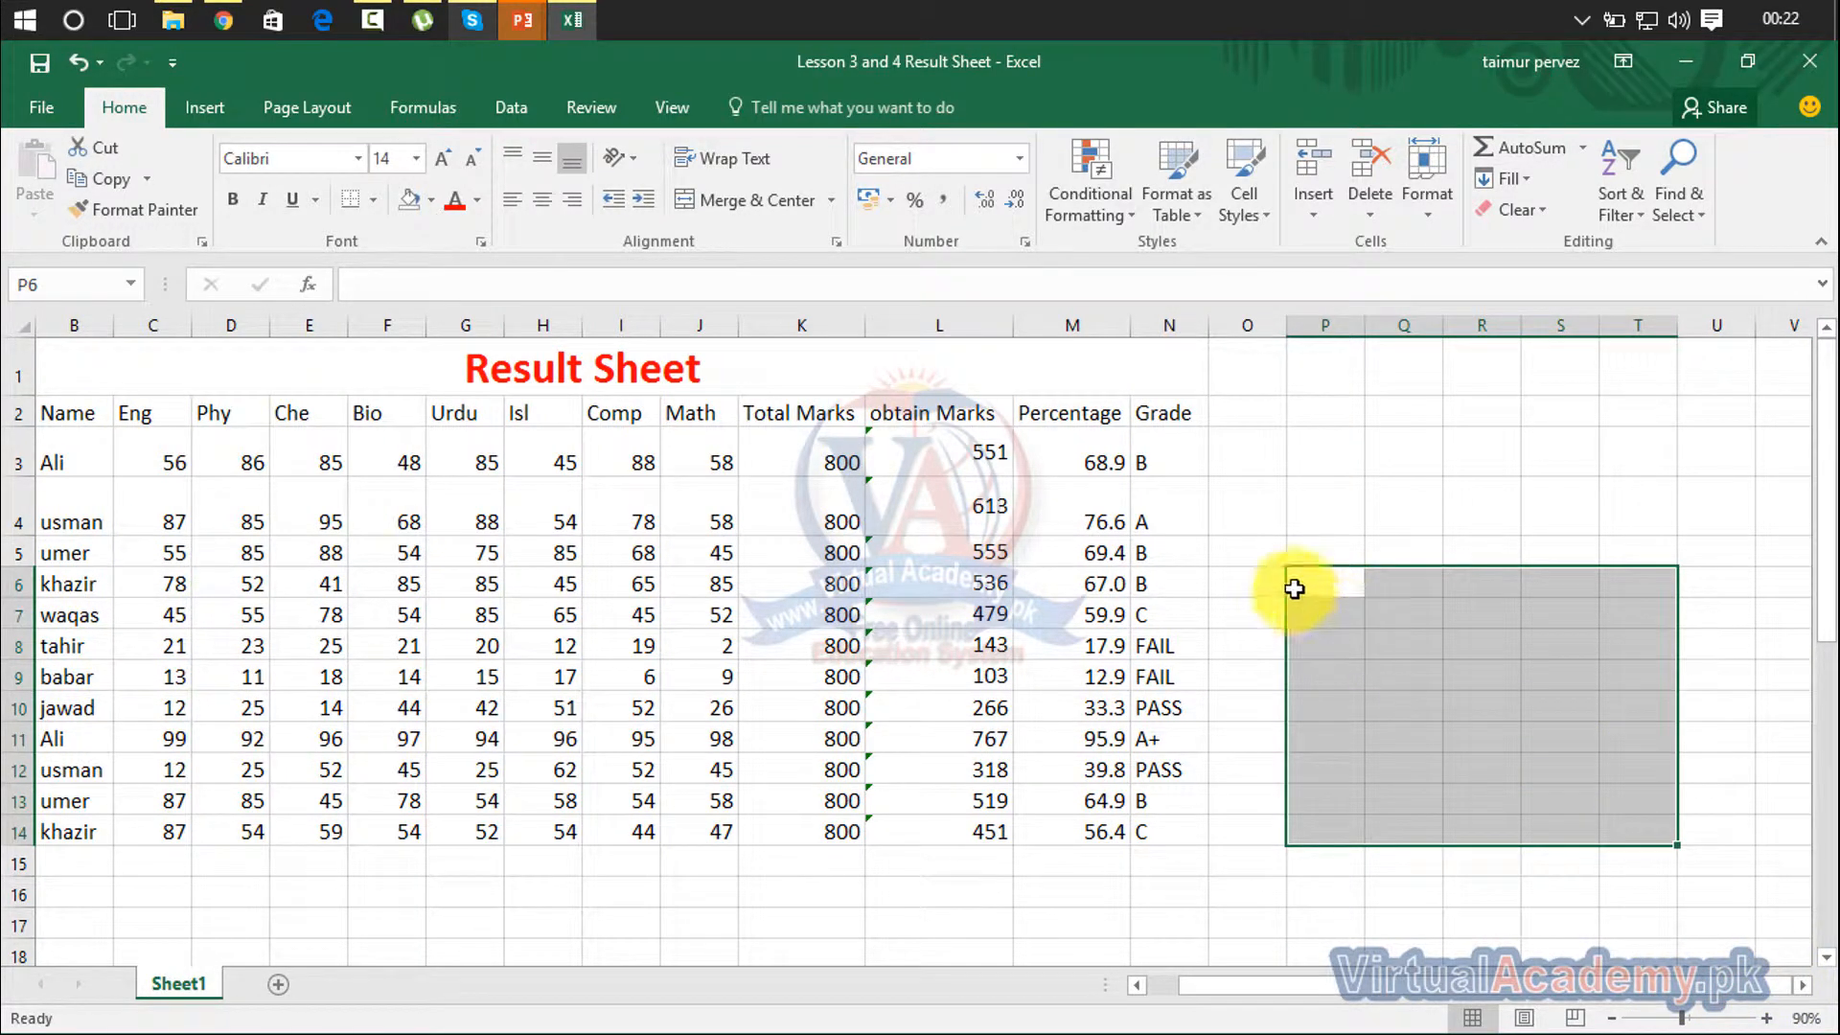
pyautogui.moveTo(1298, 587); pyautogui.dragTo(1598, 734)
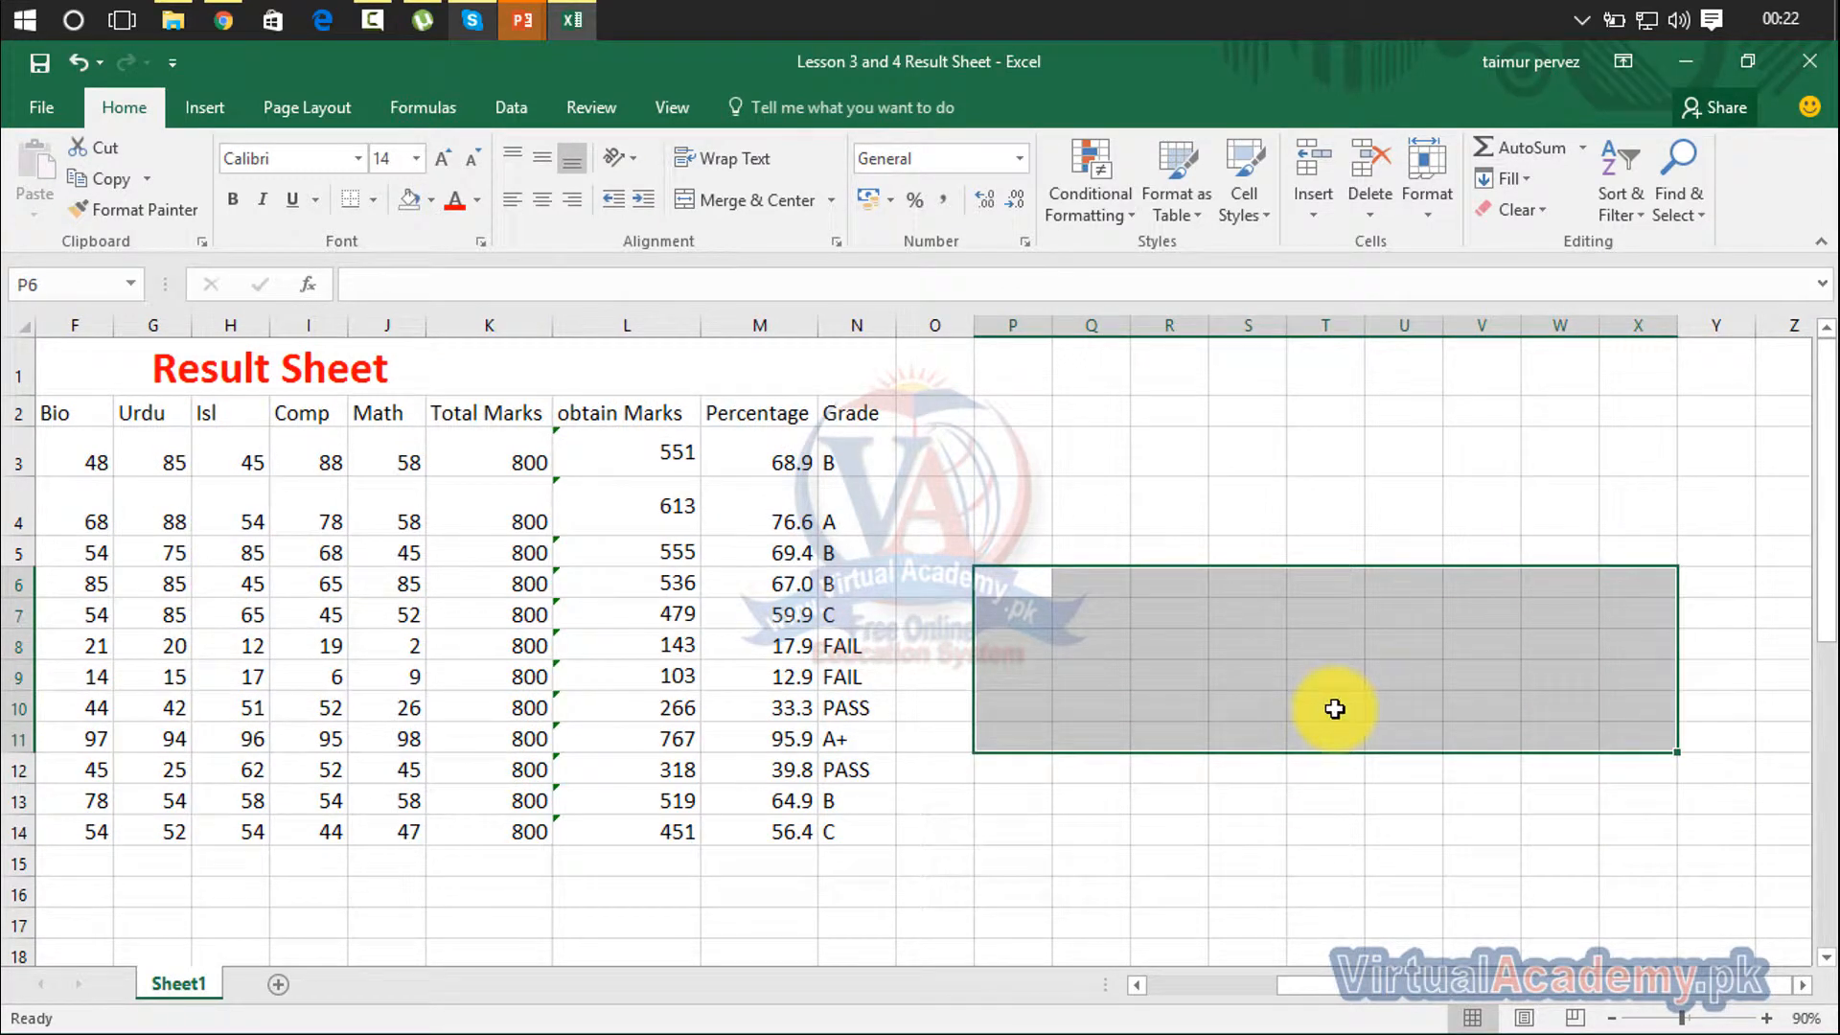
pyautogui.click(738, 167)
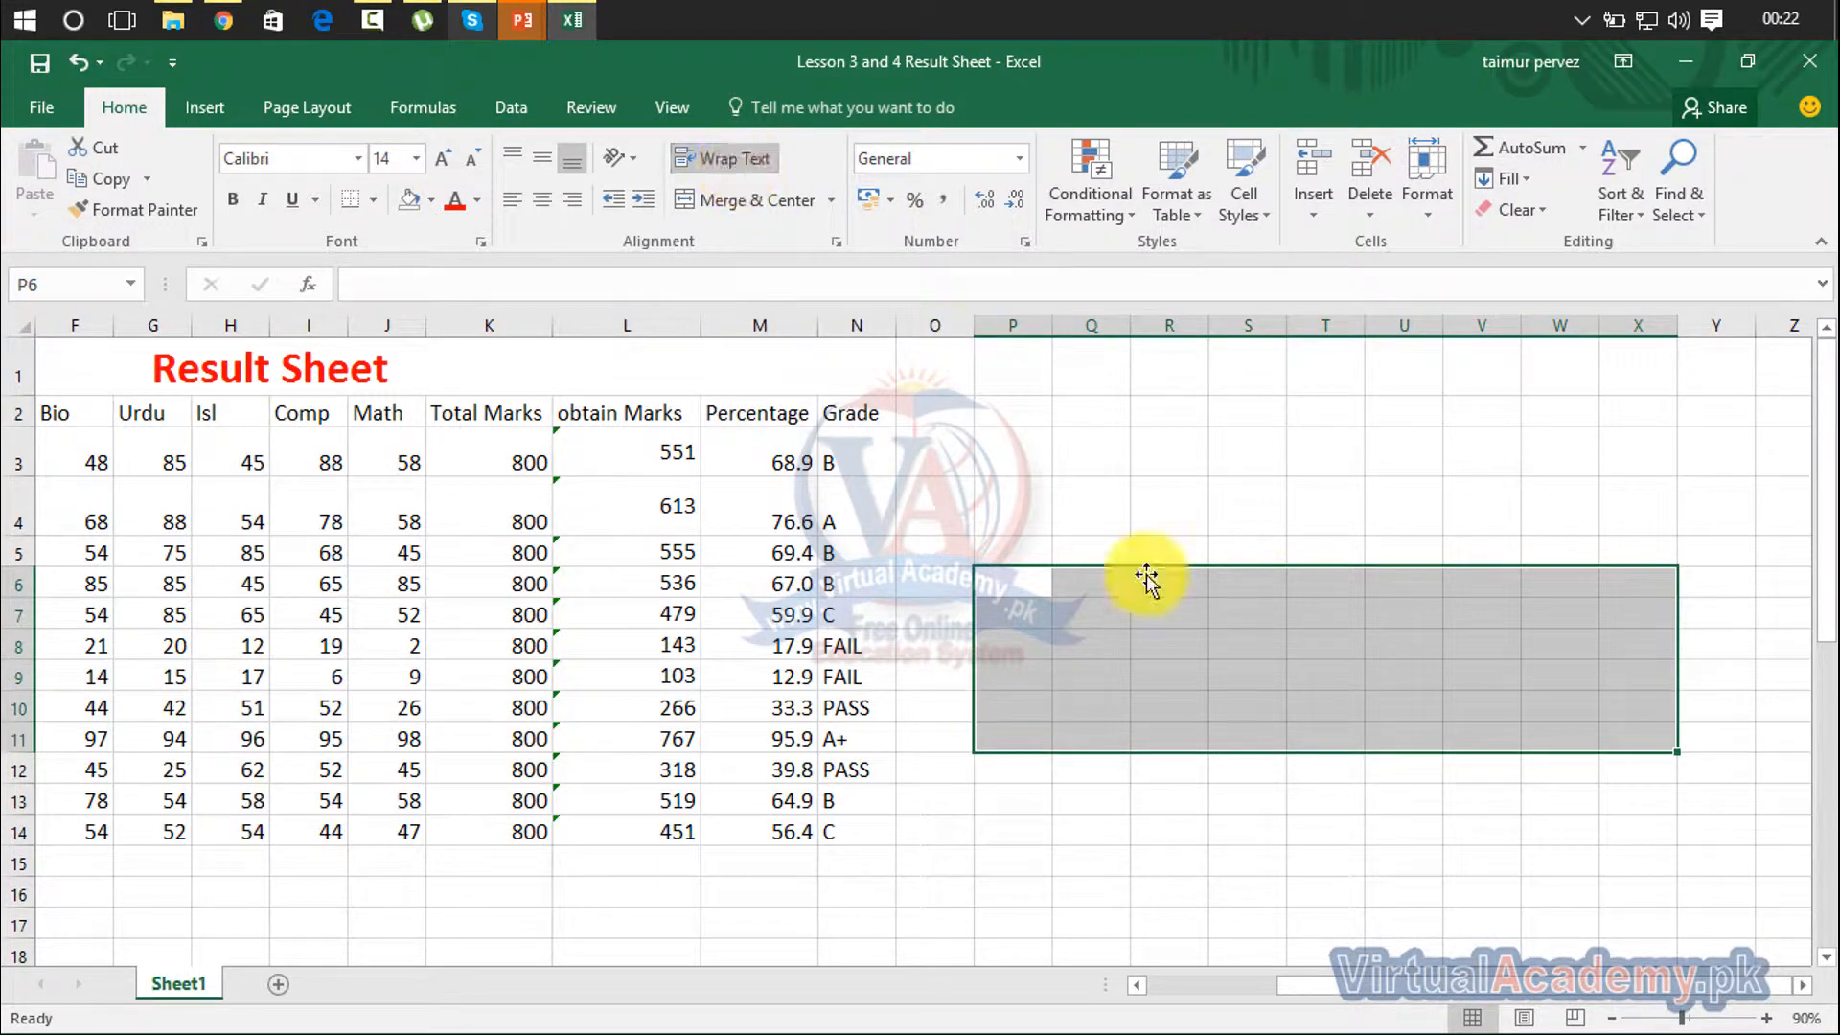
pyautogui.click(1143, 636)
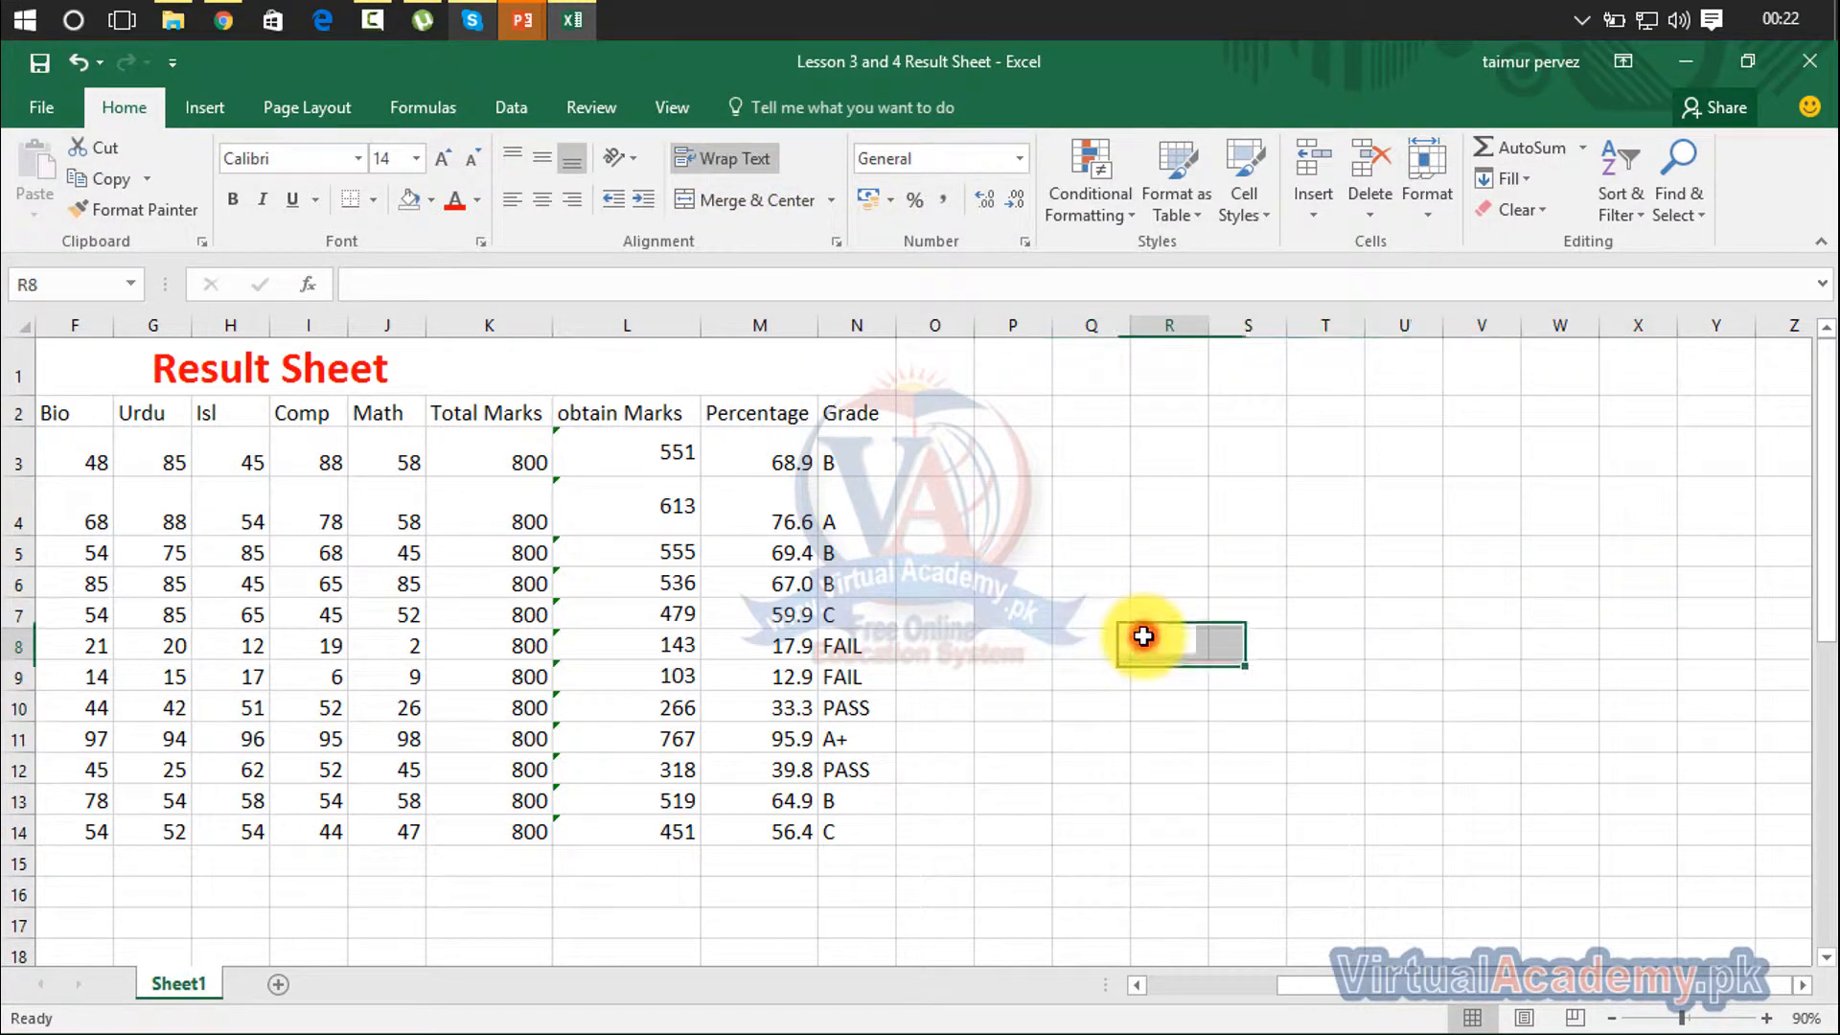
# Enter "micro soft office is the application softwar" in the wrapped cell Q7
pyautogui.click(1074, 603)
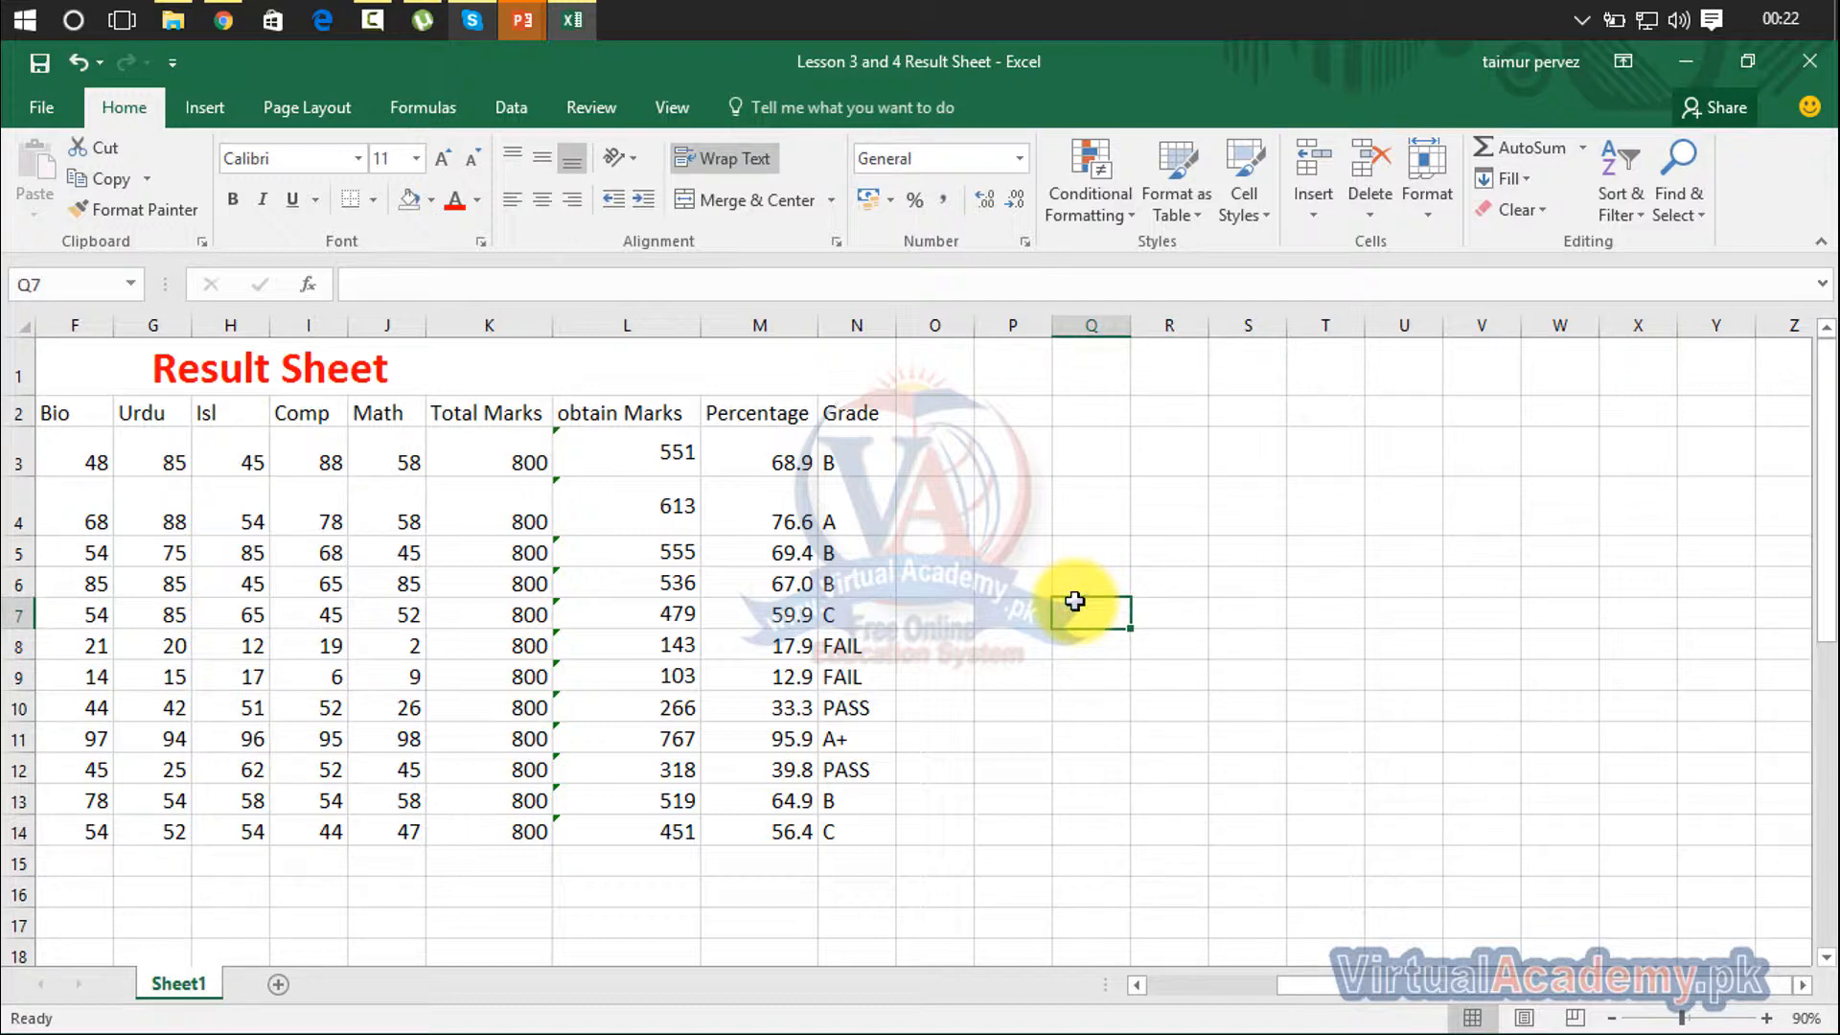
pyautogui.write('v')
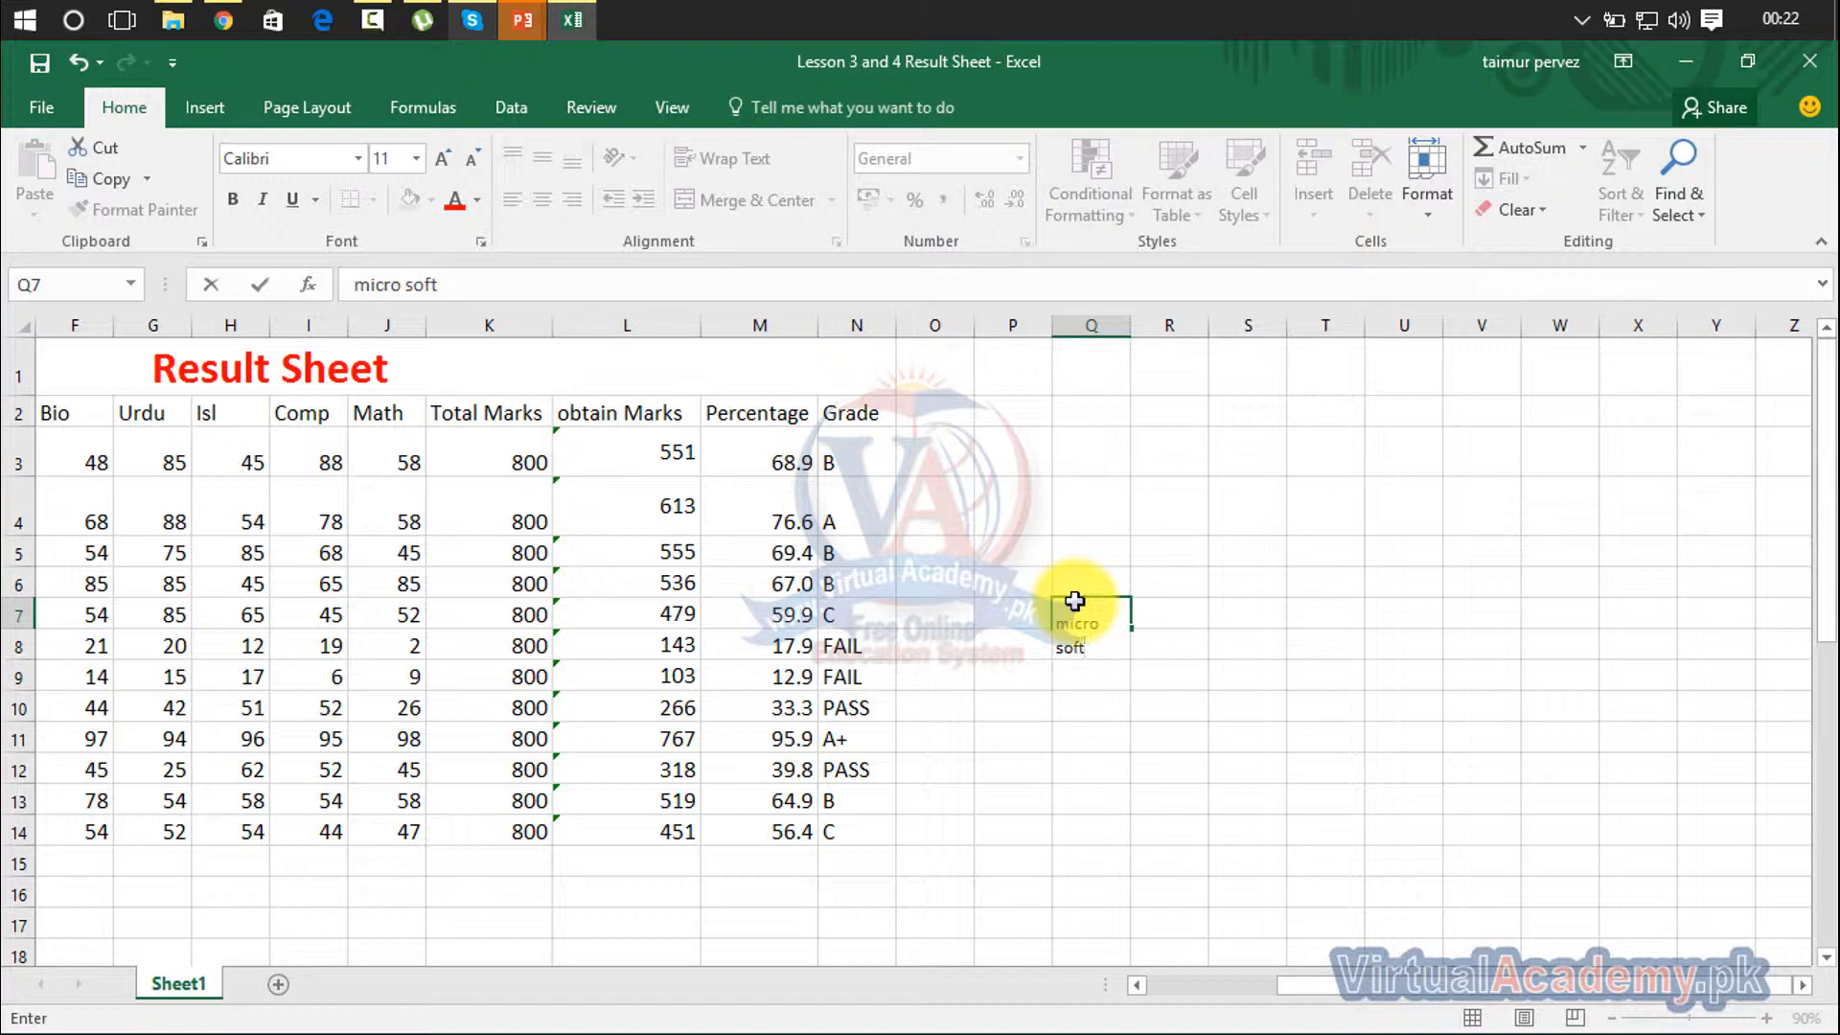
pyautogui.write('fice is the ap')
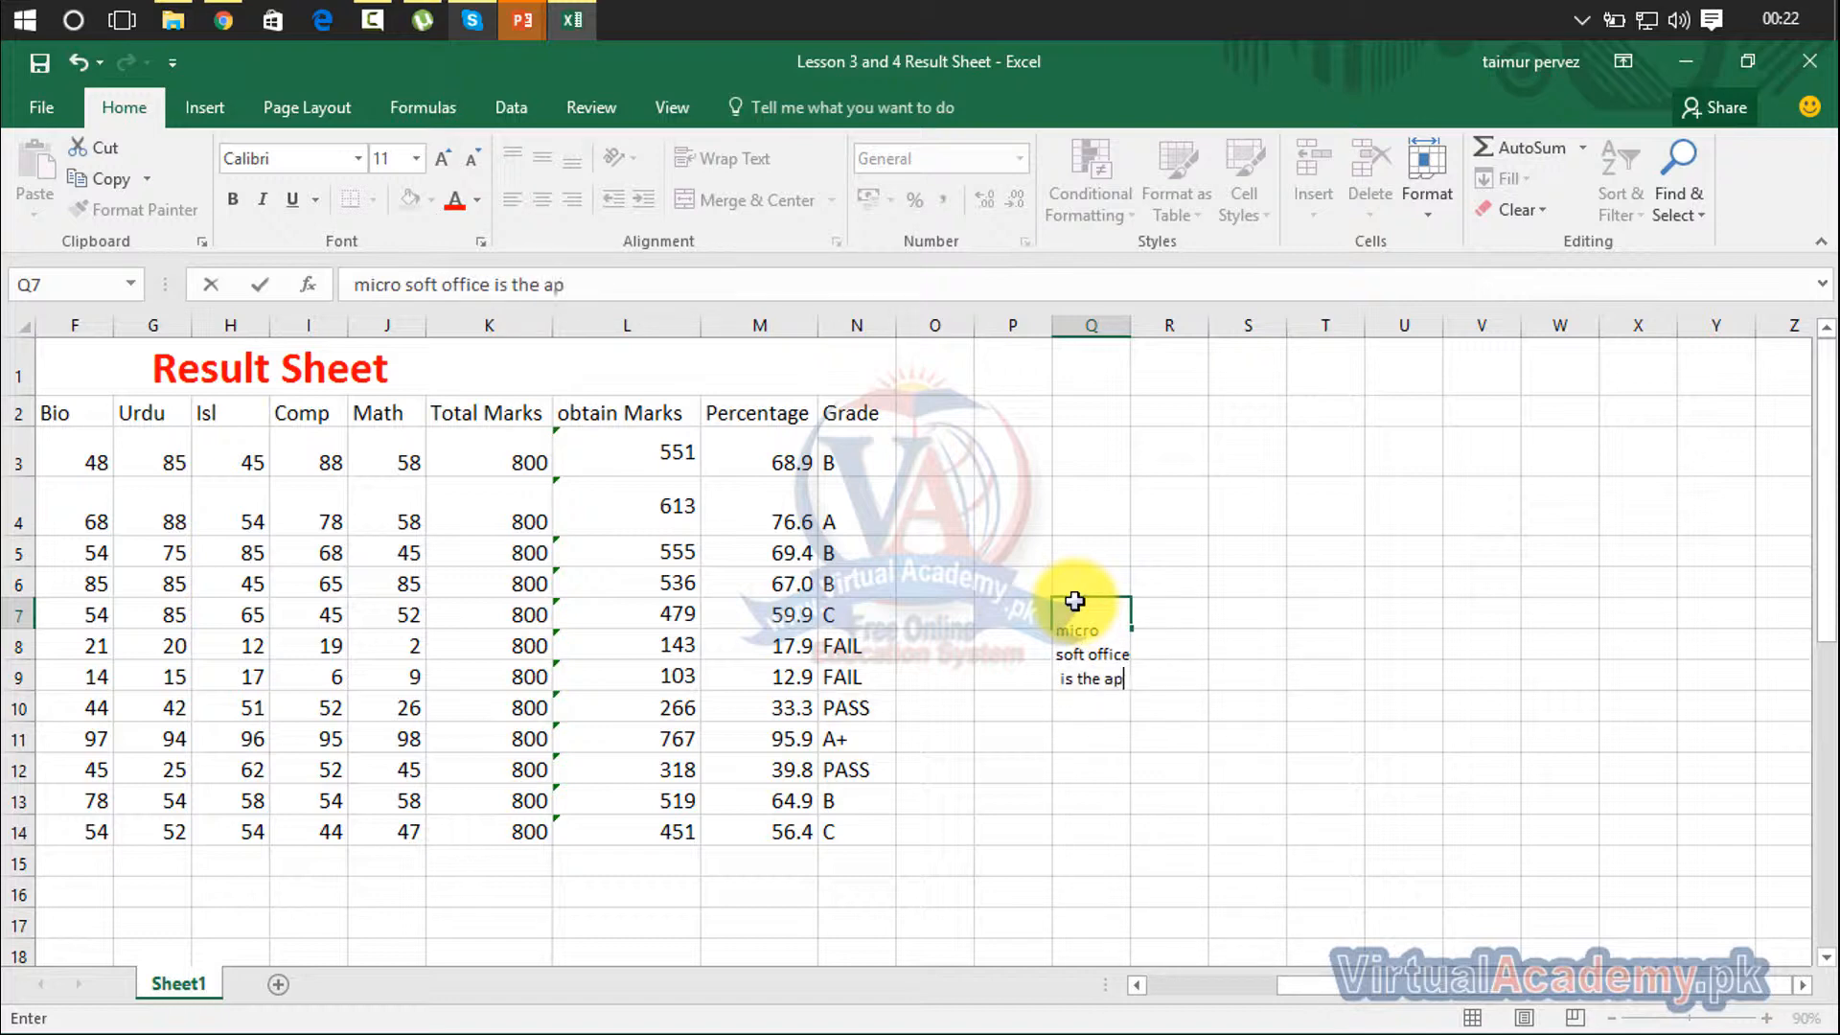
pyautogui.write('plicat')
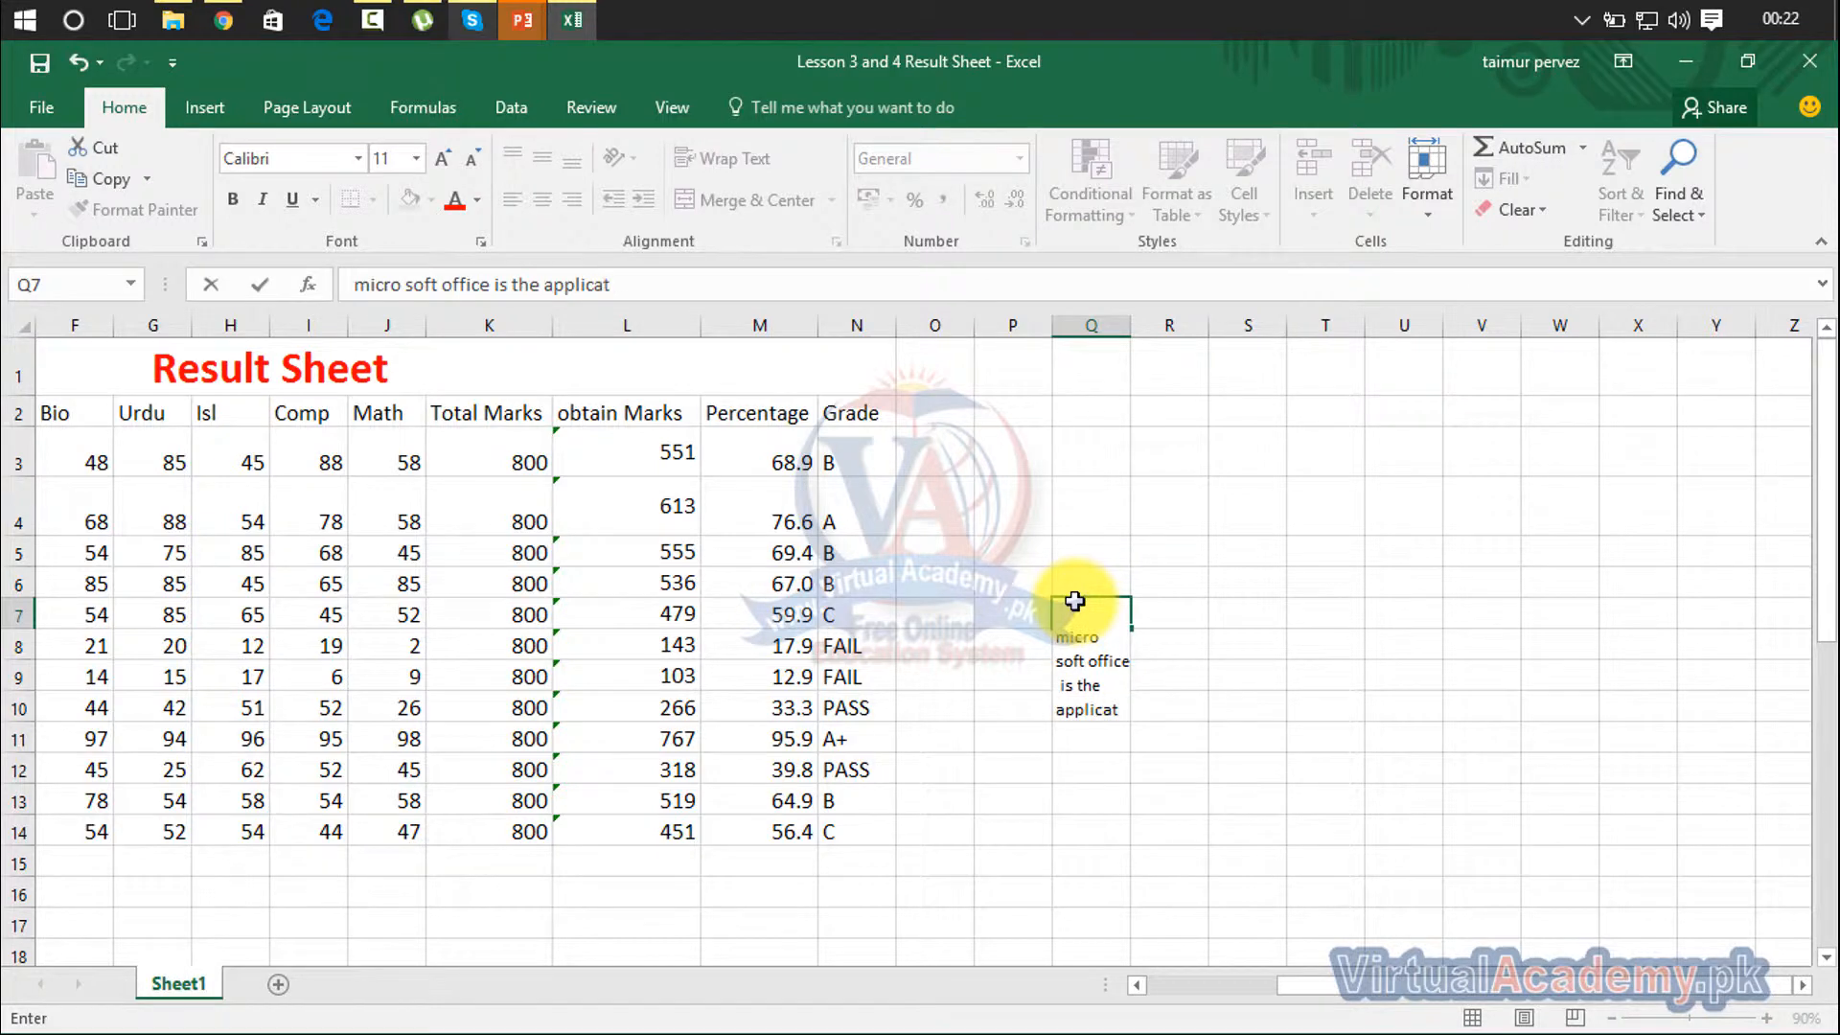
pyautogui.write('ion soft')
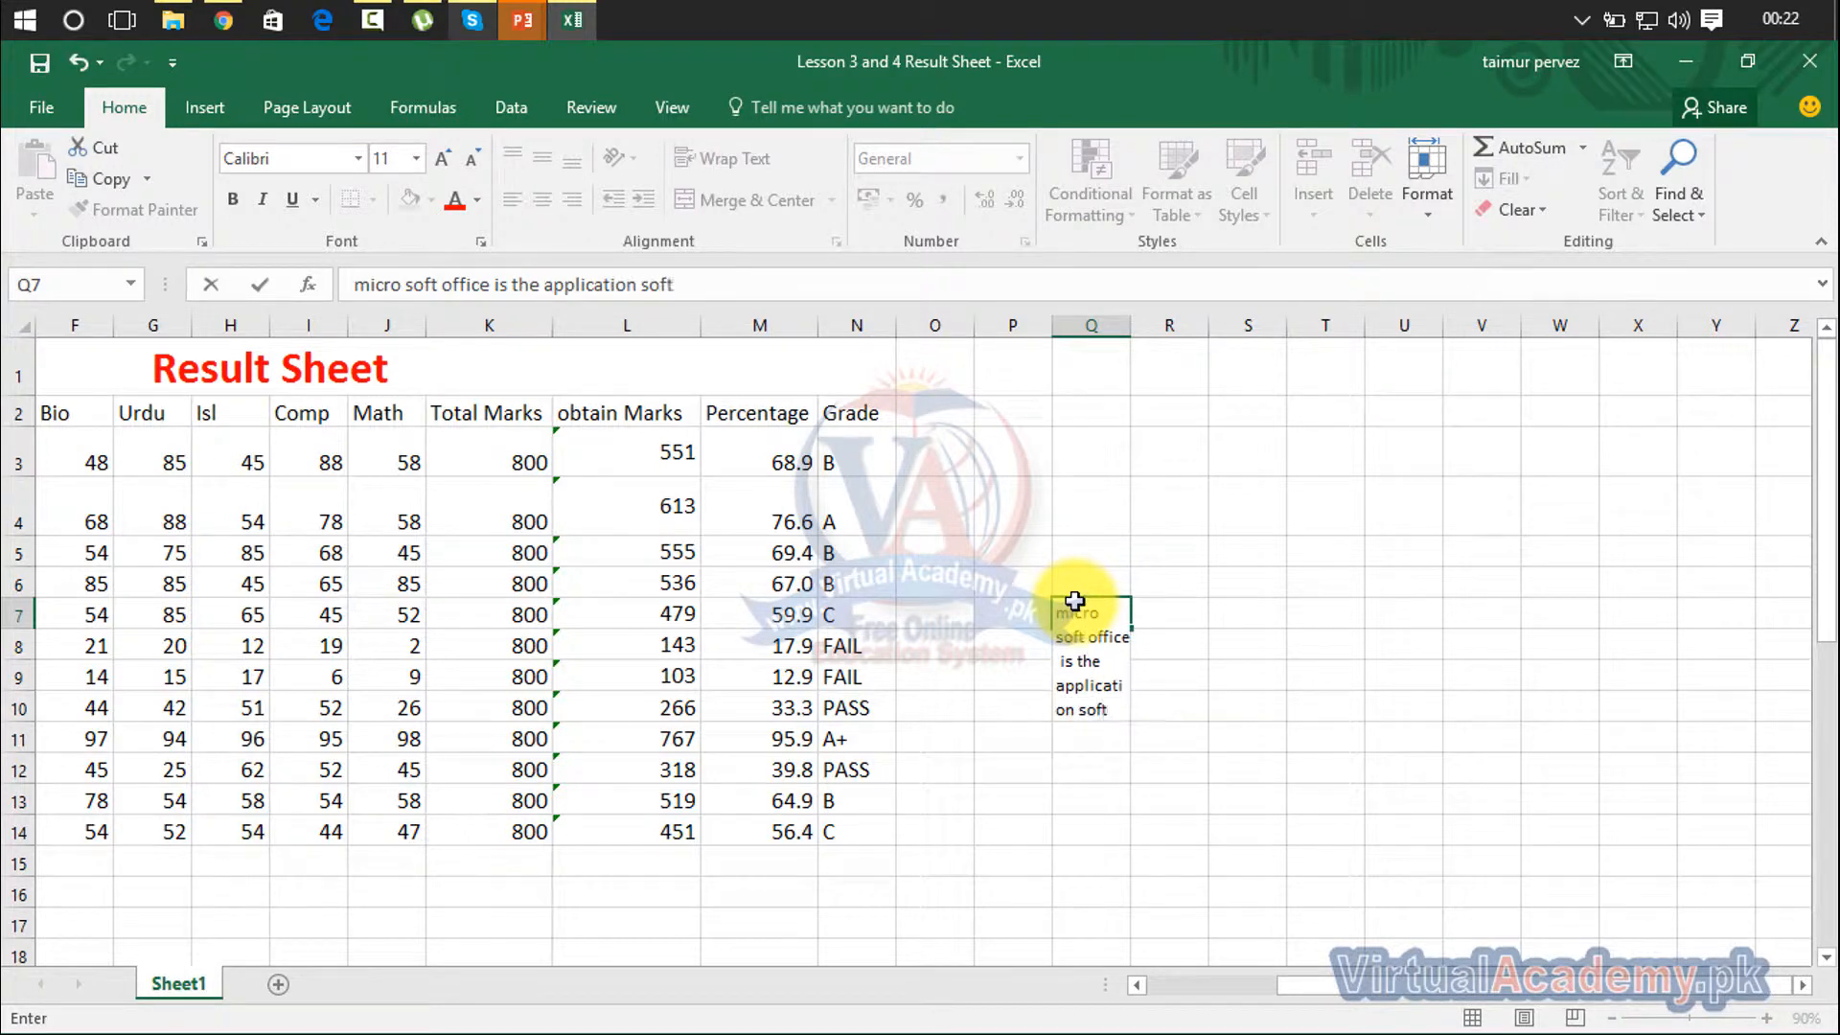
pyautogui.write('war')
pyautogui.moveTo(1289, 738); pyautogui.dragTo(1297, 748)
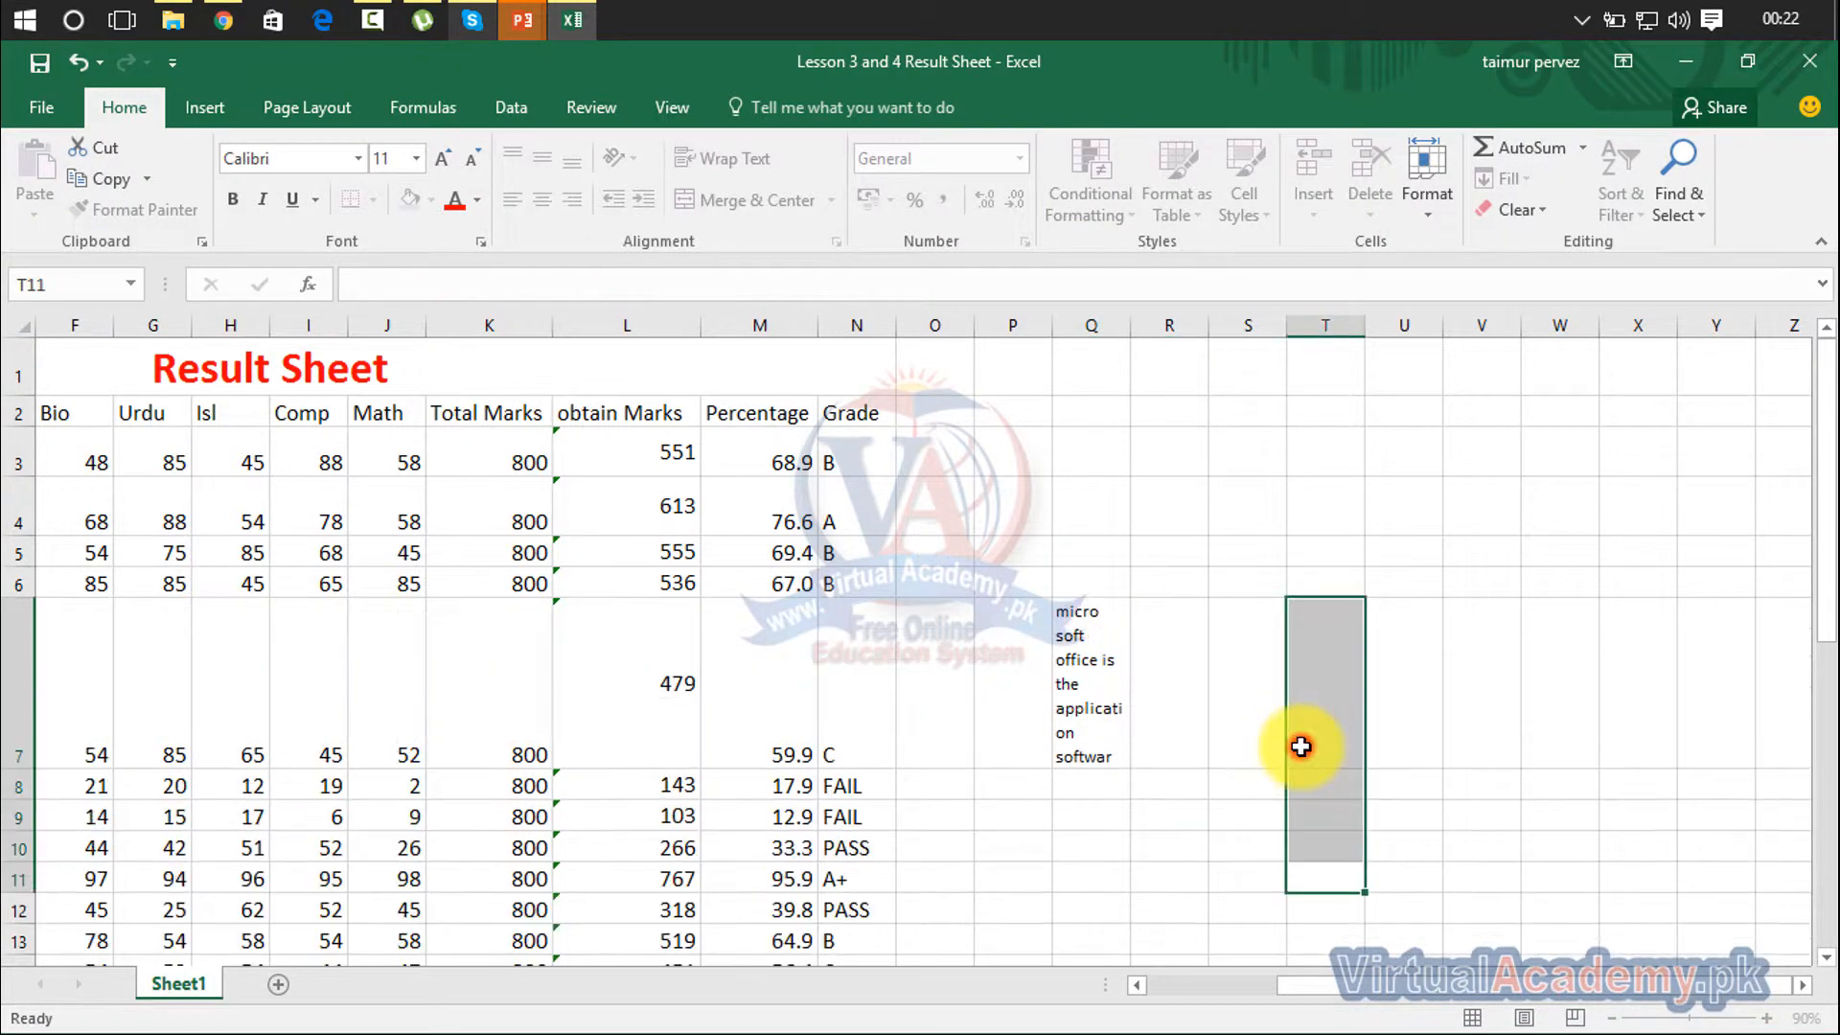
# Check the Wrap Text setting of Q7 and turn off Wrap Text for cell T6
pyautogui.click(1088, 632)
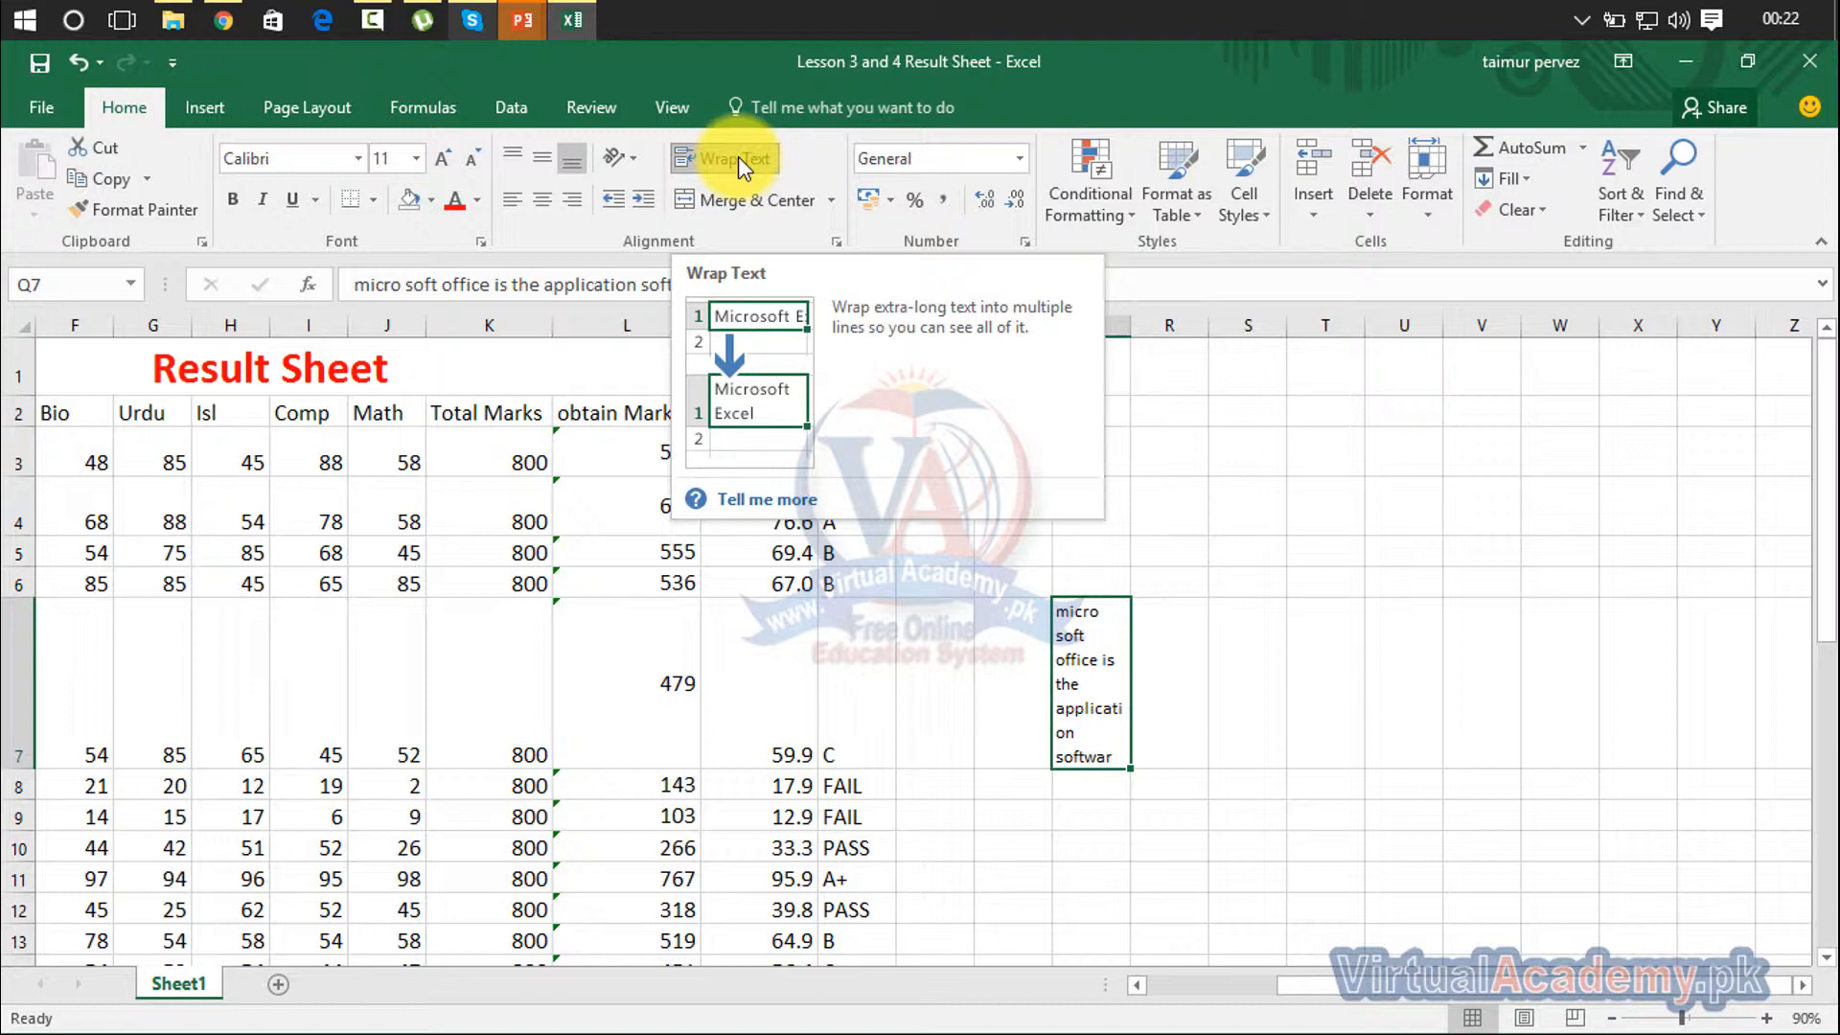
pyautogui.click(1309, 575)
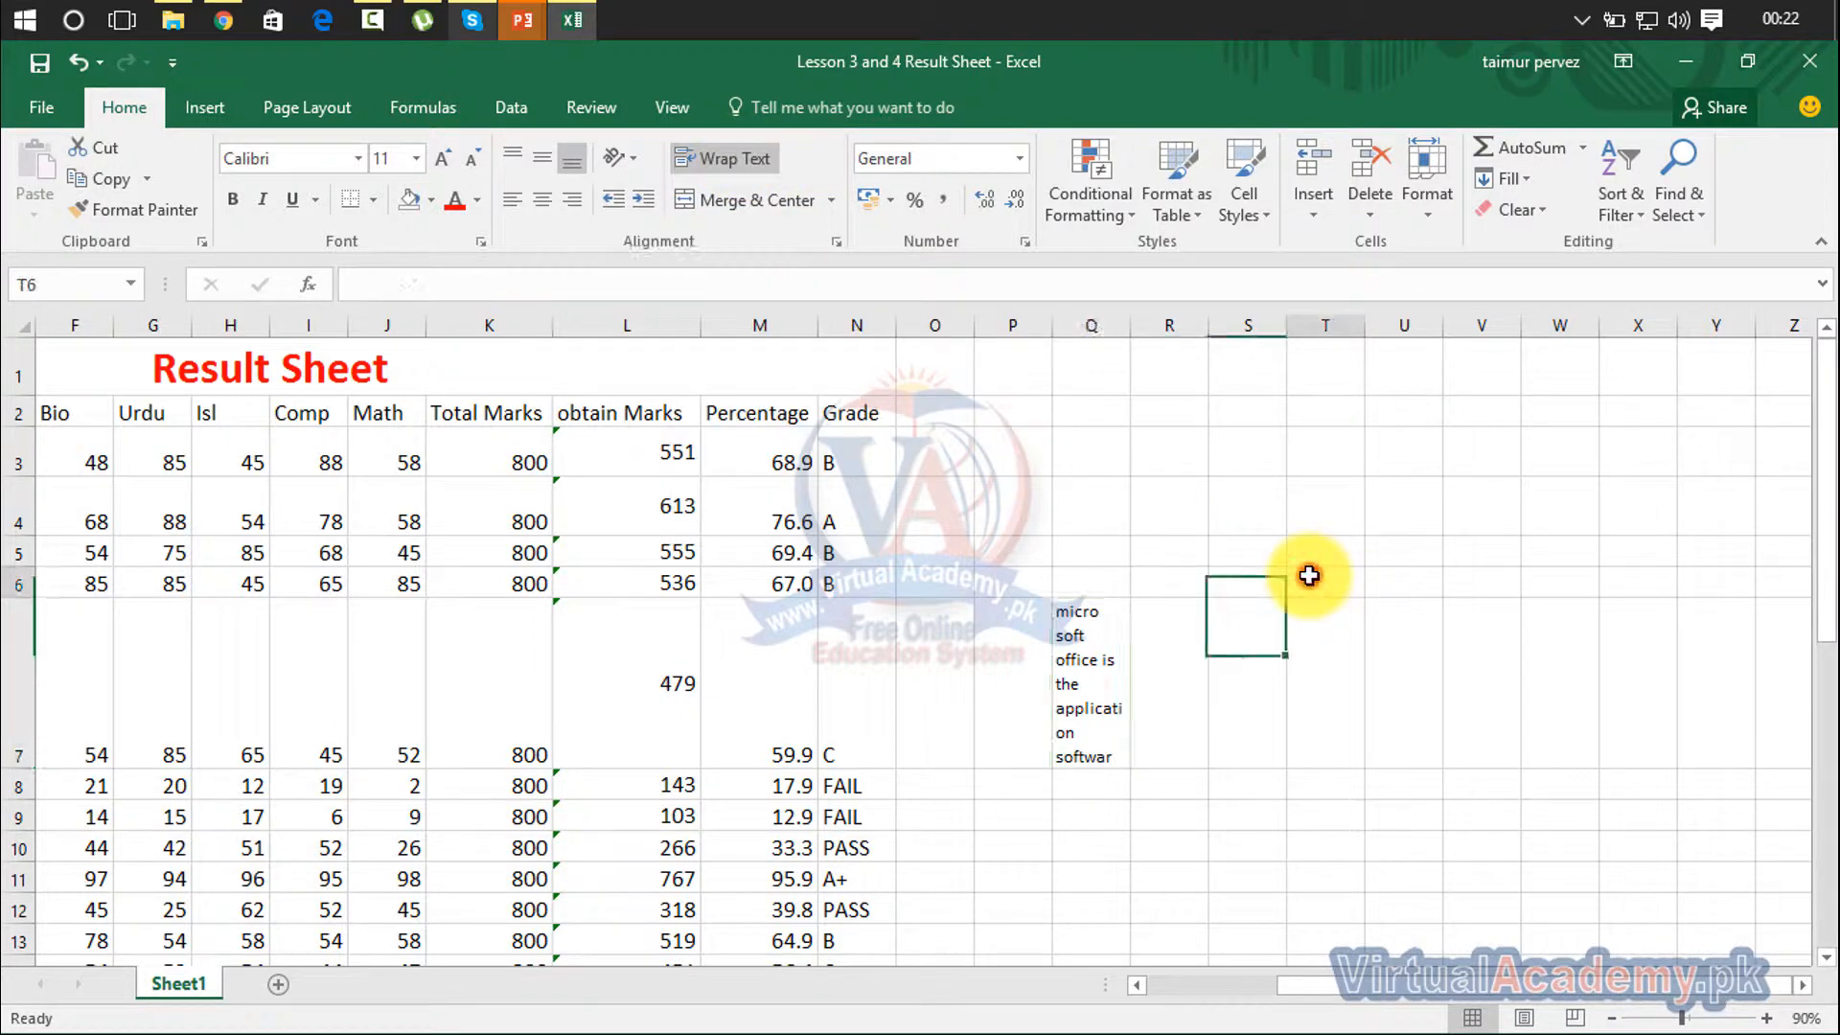
pyautogui.click(714, 159)
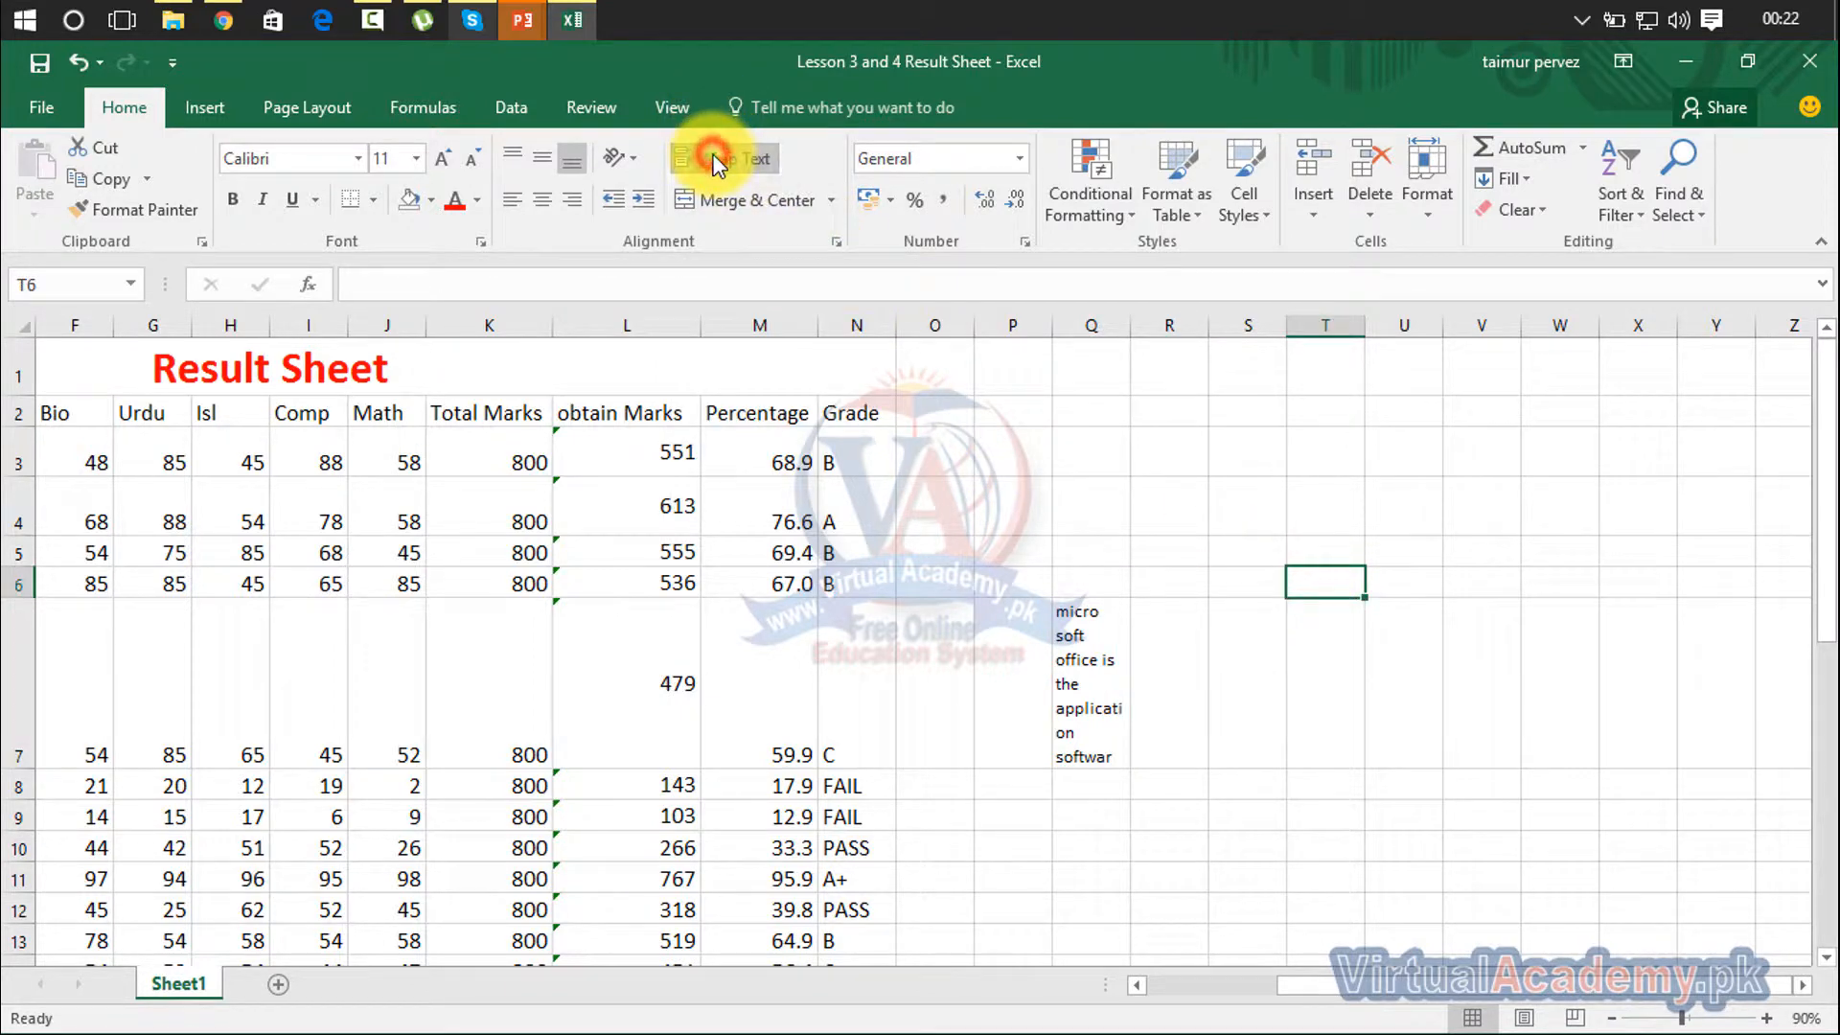
# Enter "microsoft office is the application software" in the unwrapped cell S4 and compare it with the wrapped text in Q7
pyautogui.click(1233, 501)
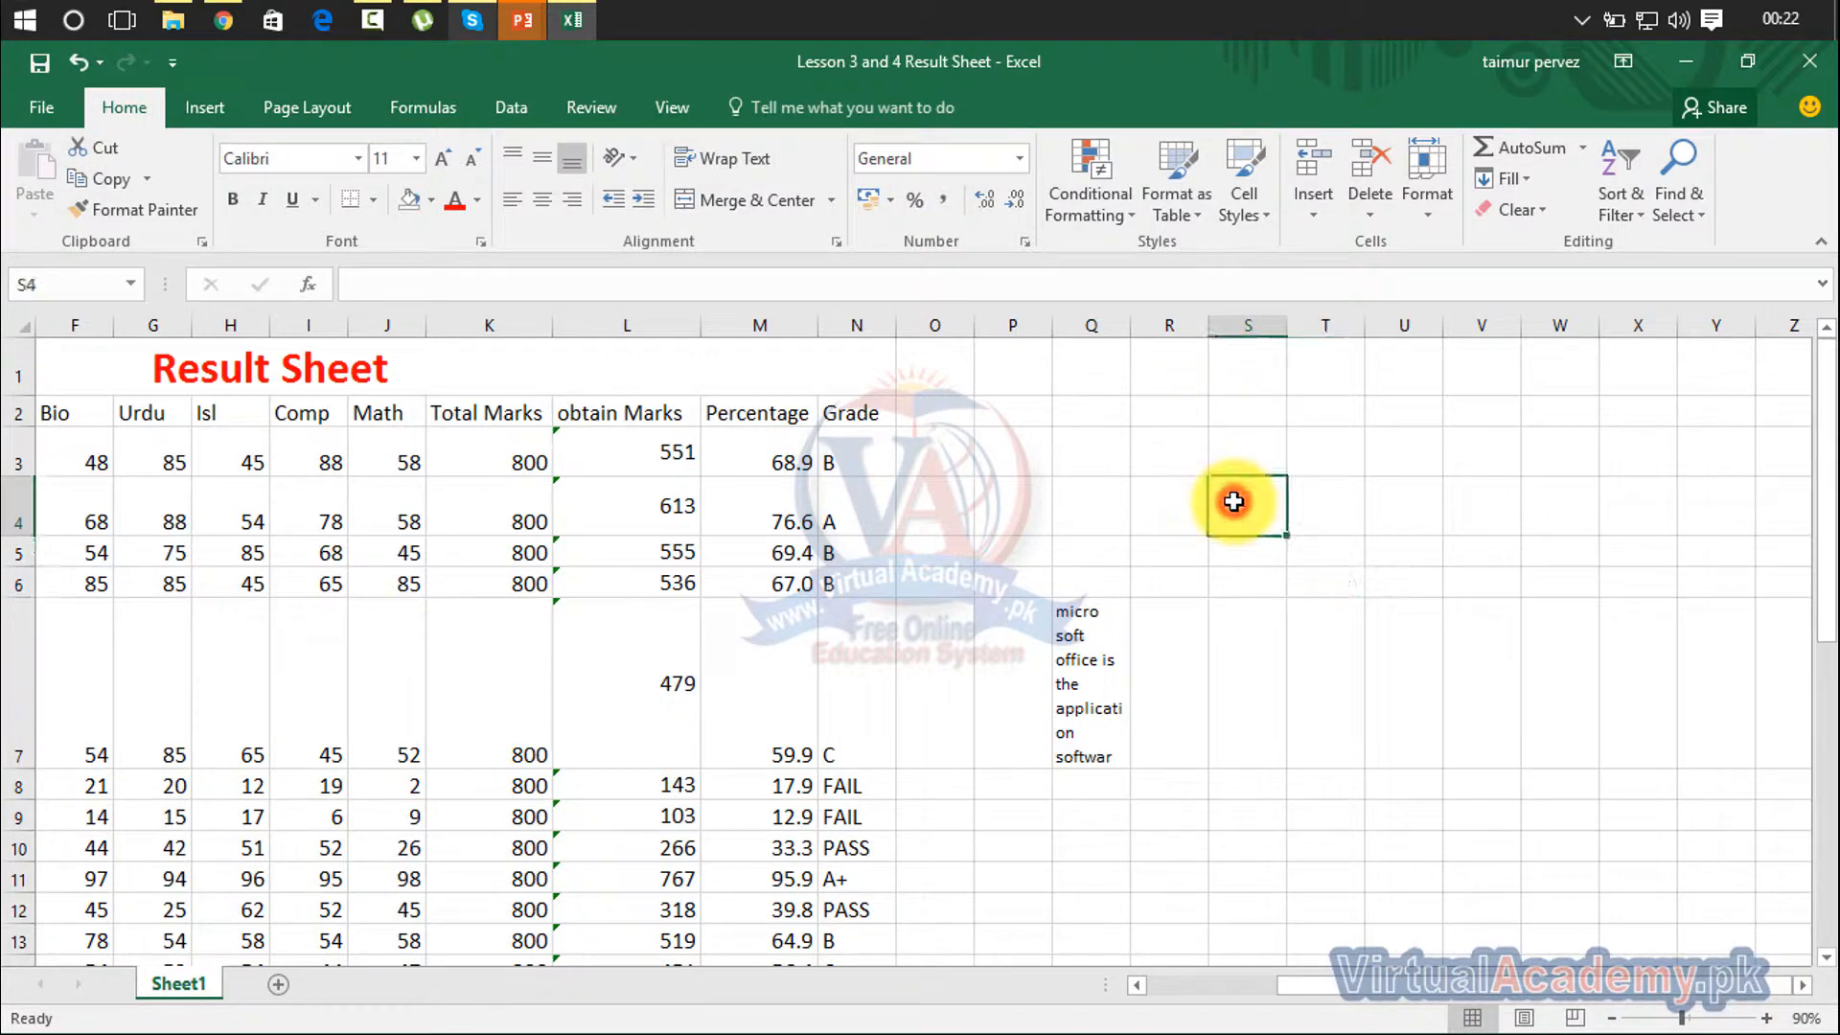
pyautogui.write('m')
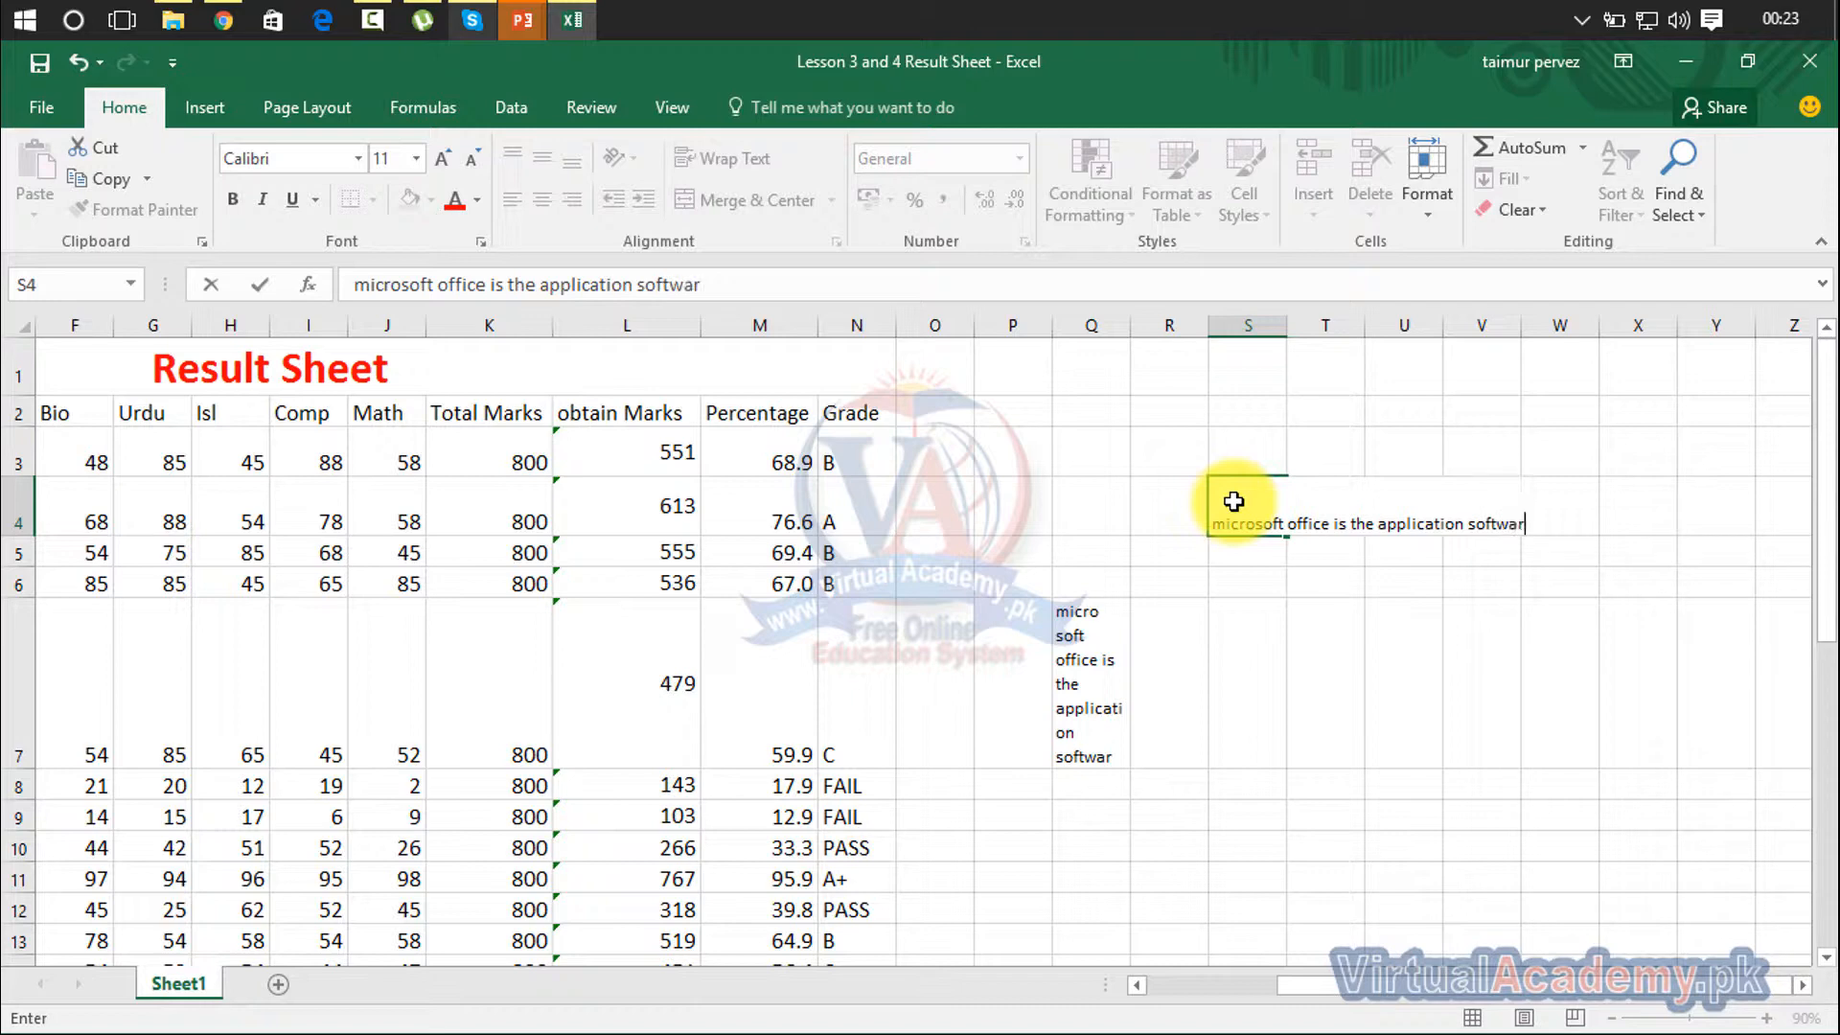
pyautogui.click(1430, 688)
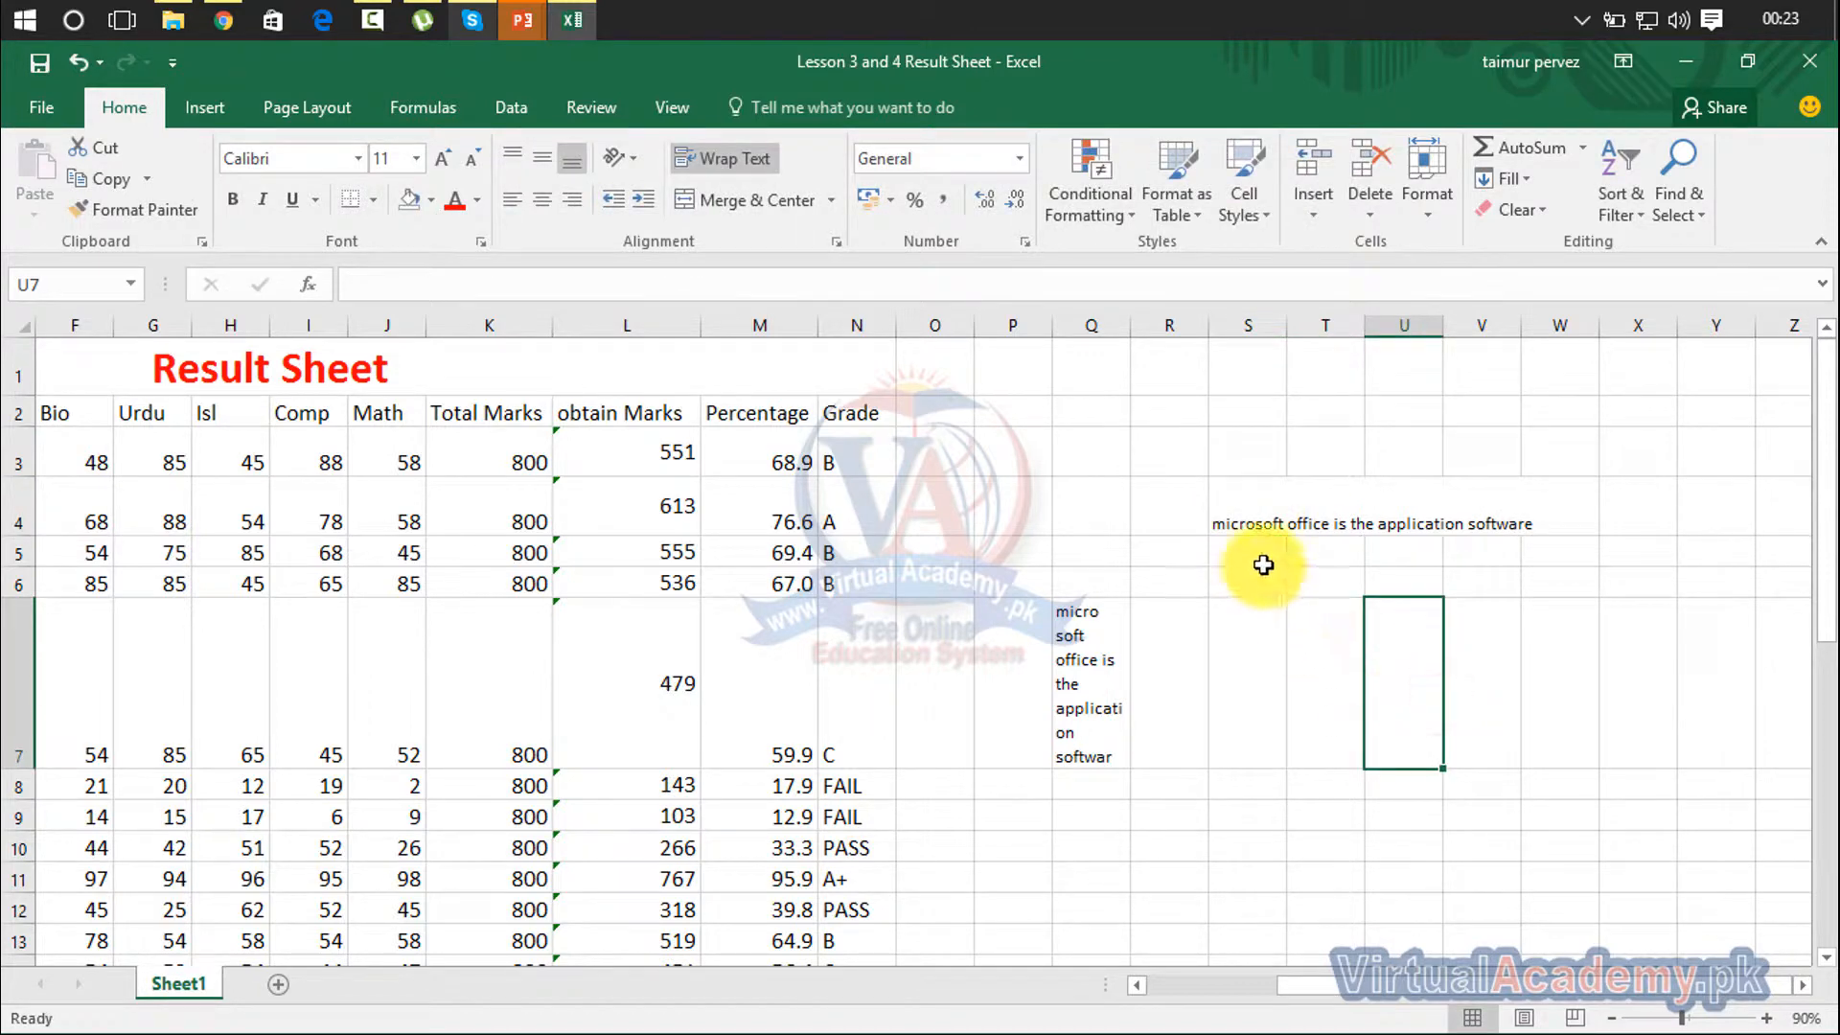
pyautogui.moveTo(1252, 534); pyautogui.dragTo(1552, 522)
pyautogui.click(1428, 715)
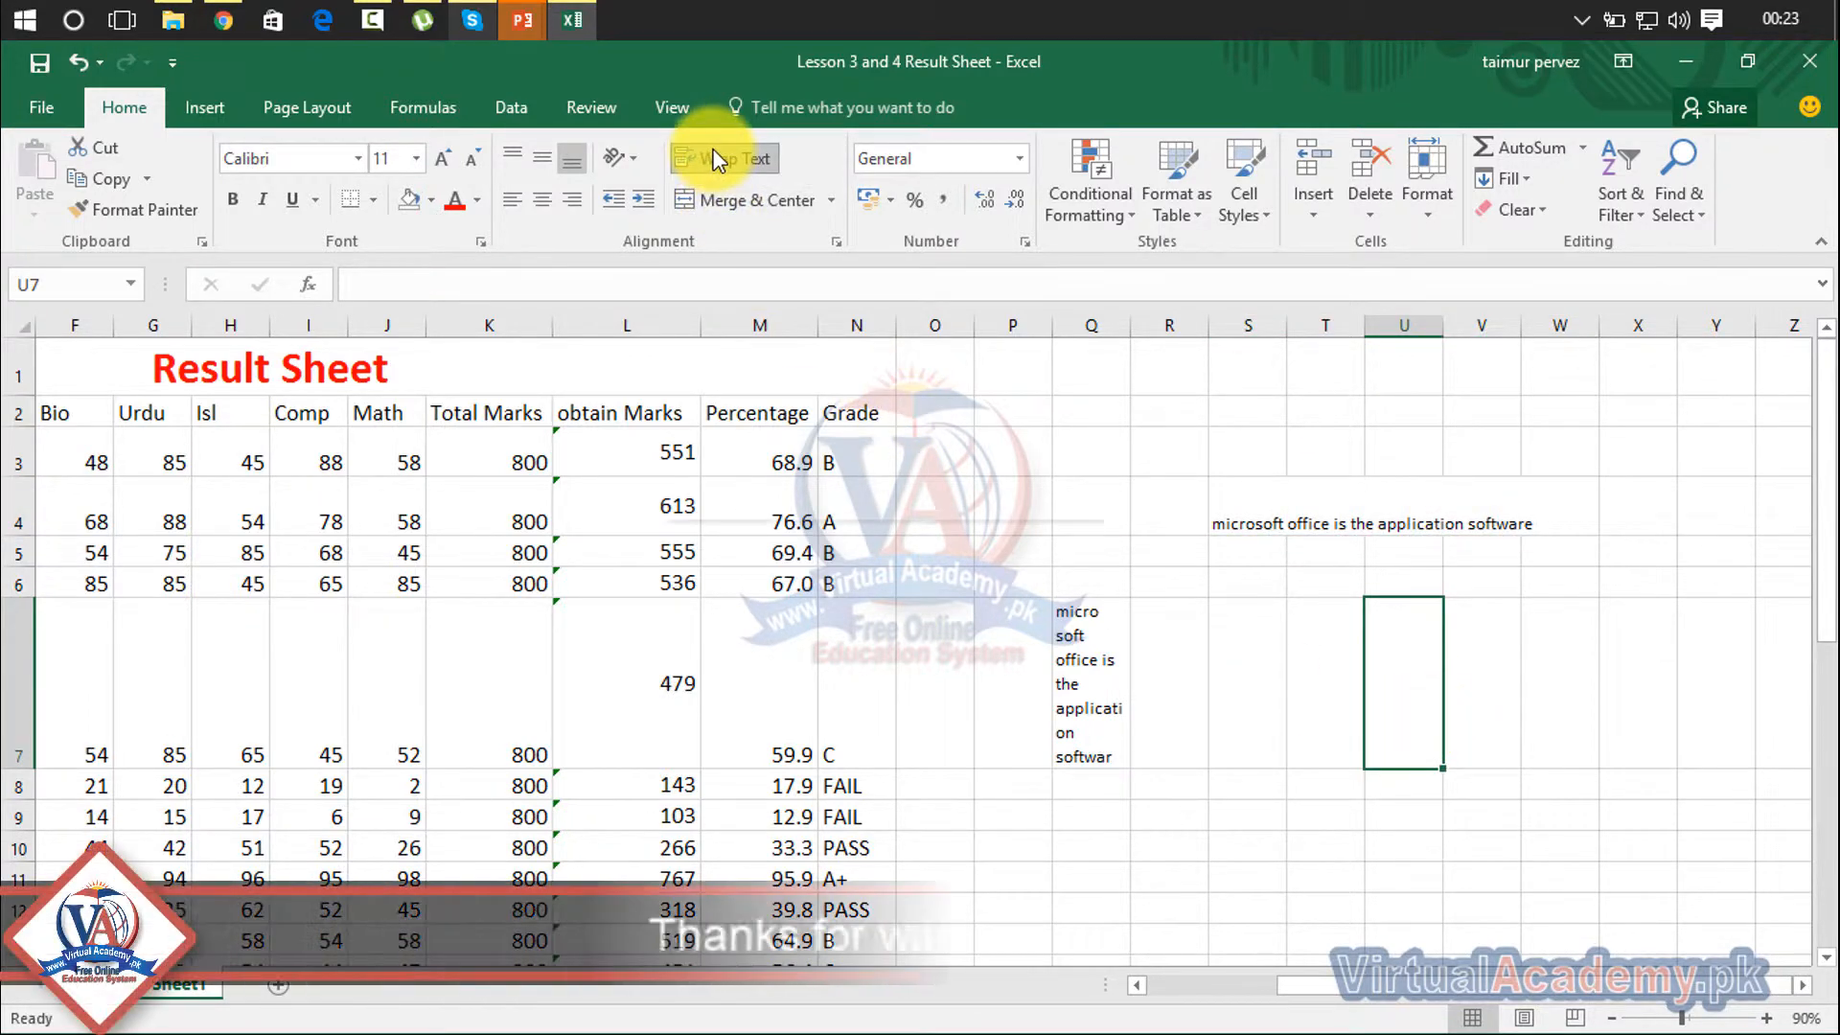
pyautogui.click(1089, 628)
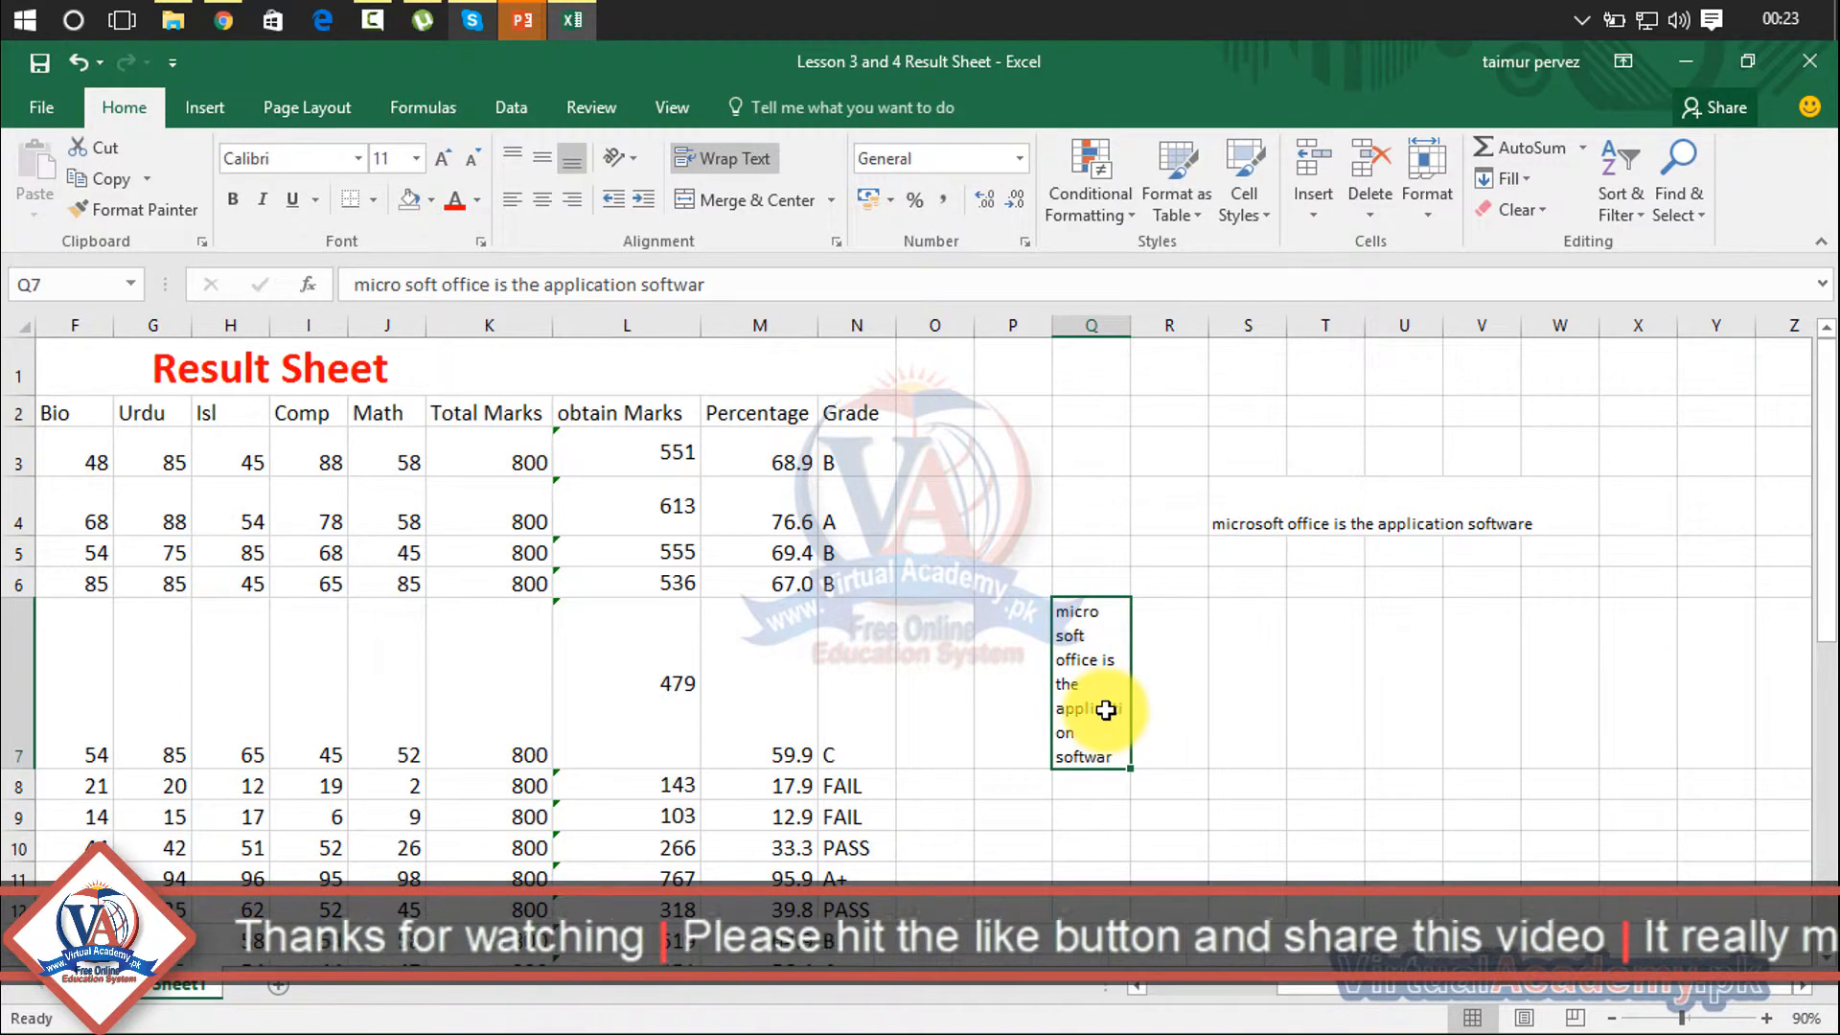
# Merge and center the empty range Q10:Y18 and select the merged cell
pyautogui.moveTo(1824, 595); pyautogui.dragTo(1824, 811)
pyautogui.moveTo(1092, 414); pyautogui.dragTo(1724, 657)
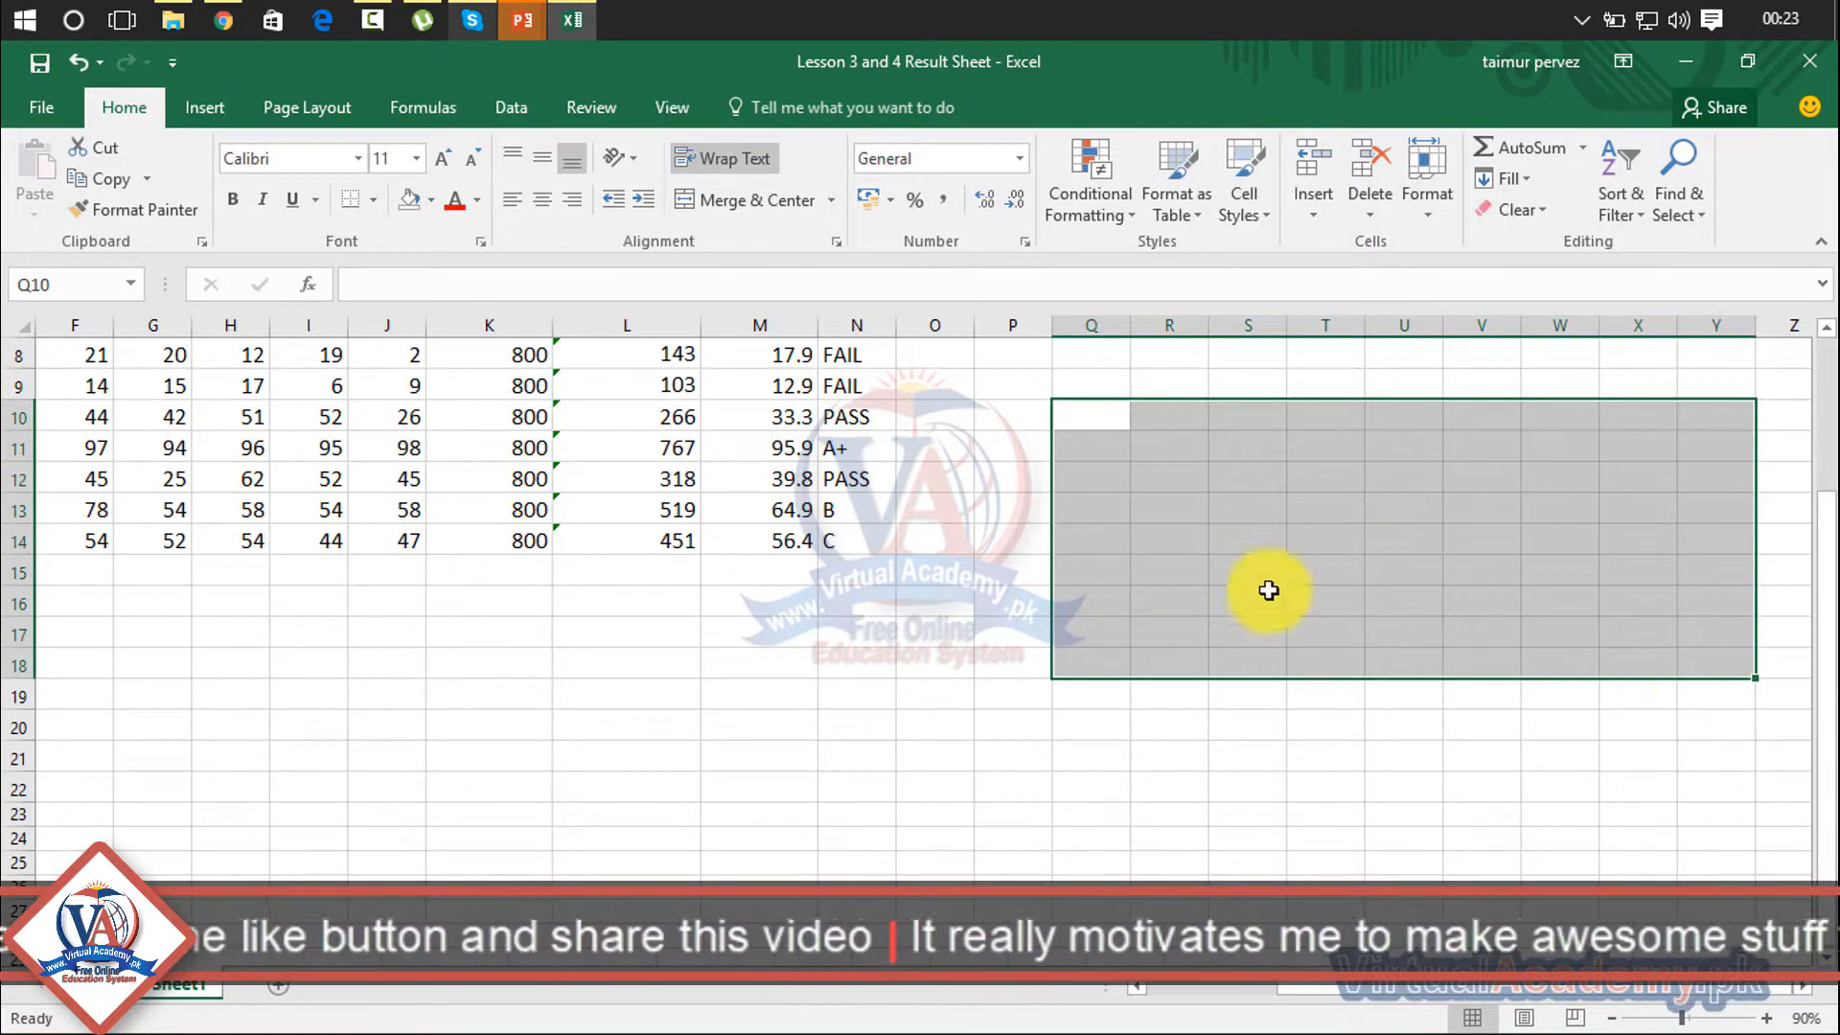
pyautogui.click(734, 201)
pyautogui.click(1342, 861)
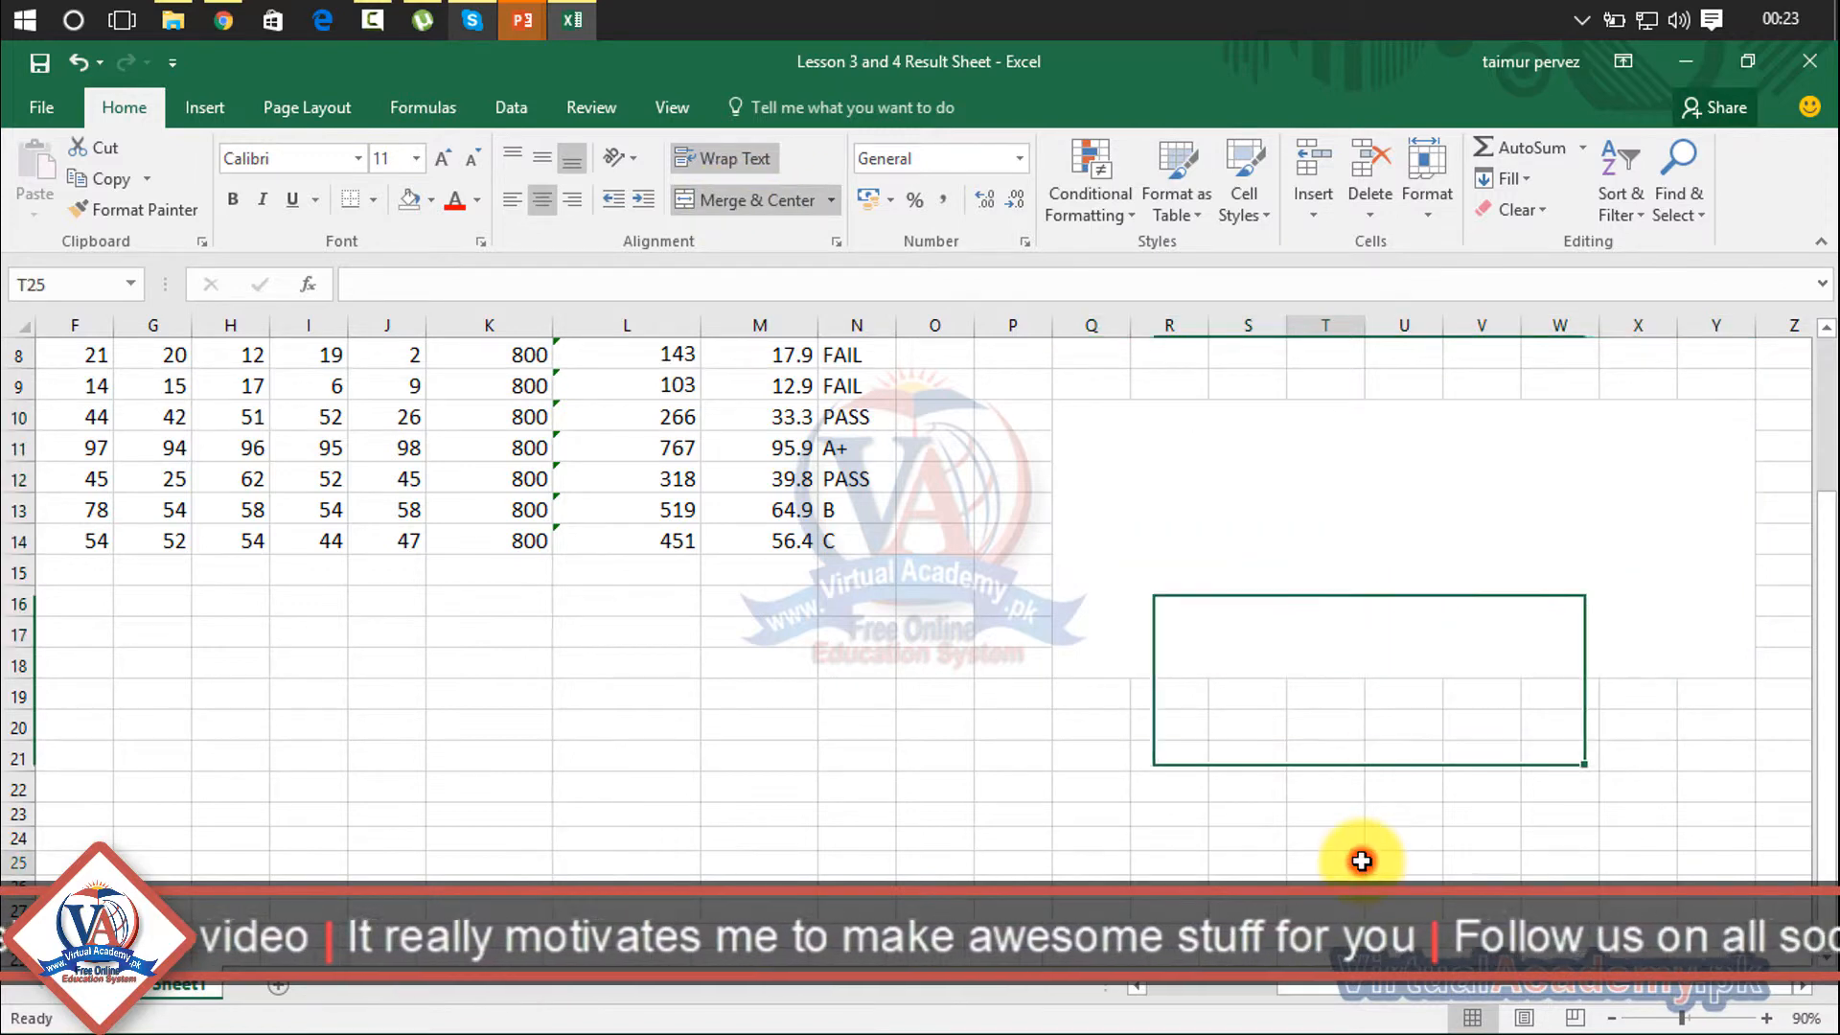
pyautogui.click(1273, 566)
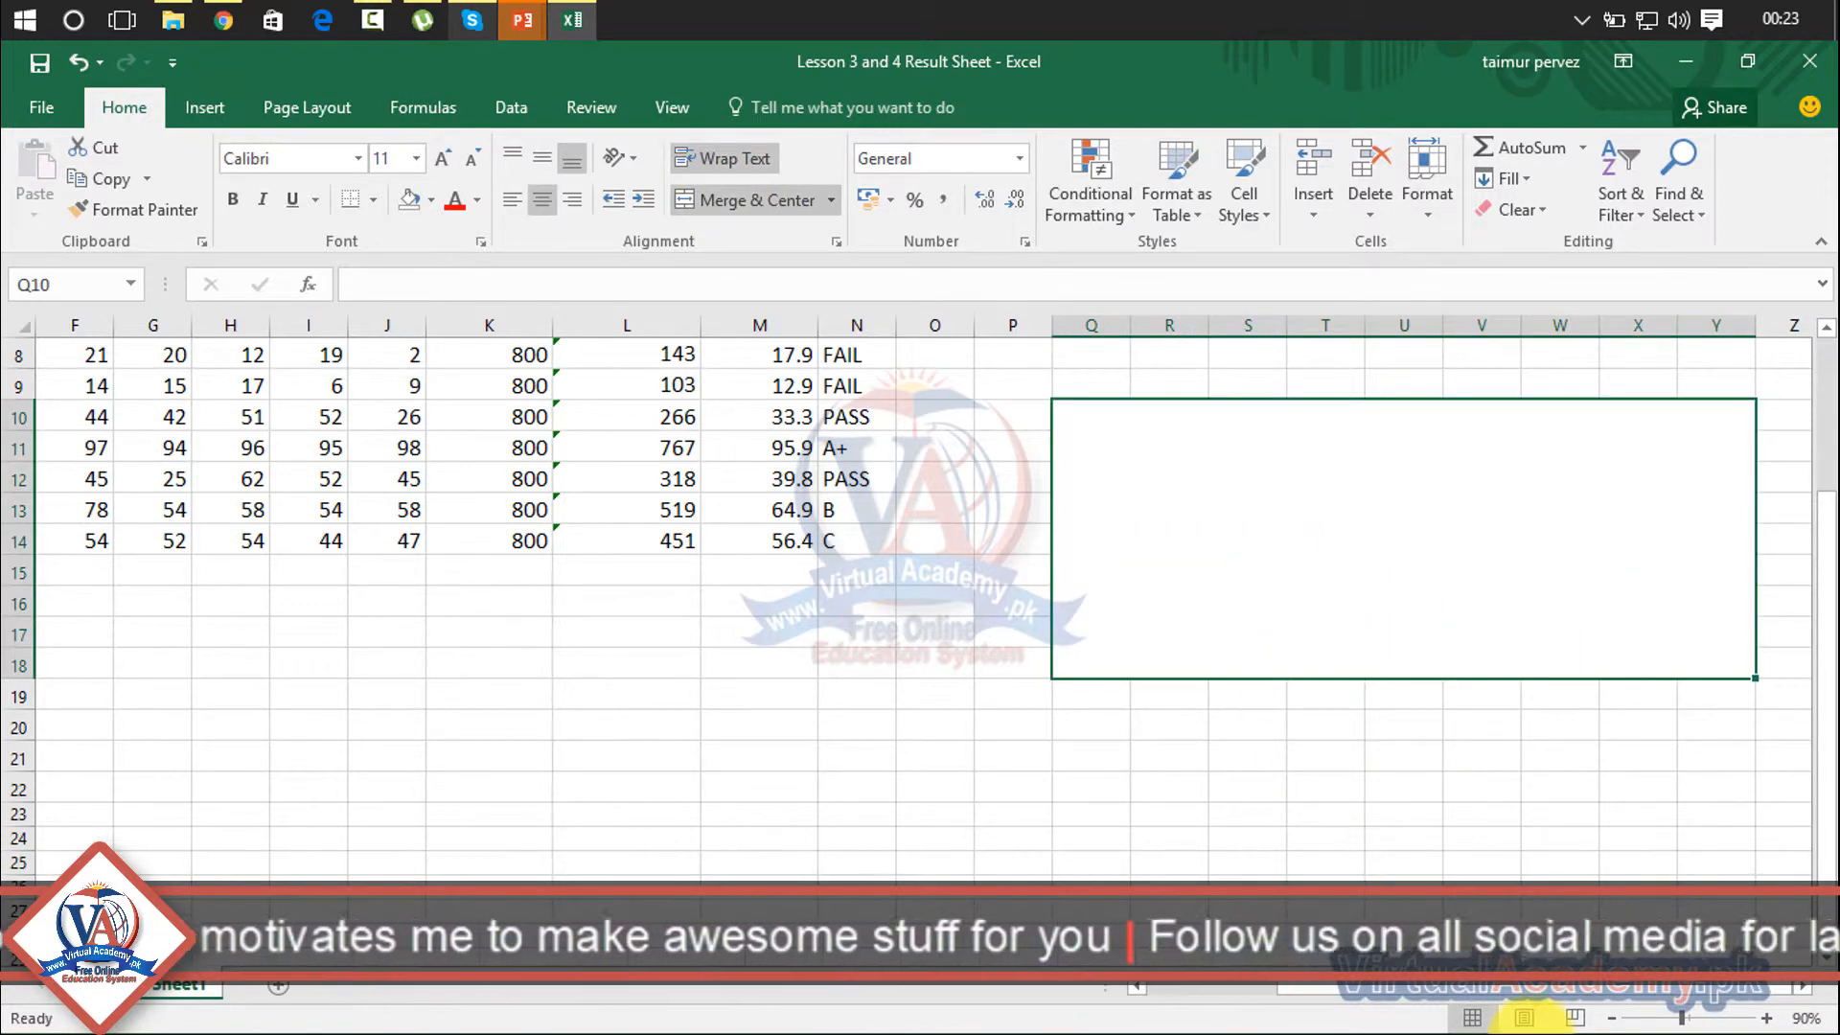
# Enter "fhjdosiejlkjdsoijfoijsfoksjdoifjslkjf" in the merged cell Q10:Y18 and "dfjsdjf" in Q19
pyautogui.write('fhjdosiejlkjdsoijfoijsfoksjdoifjslkjf')
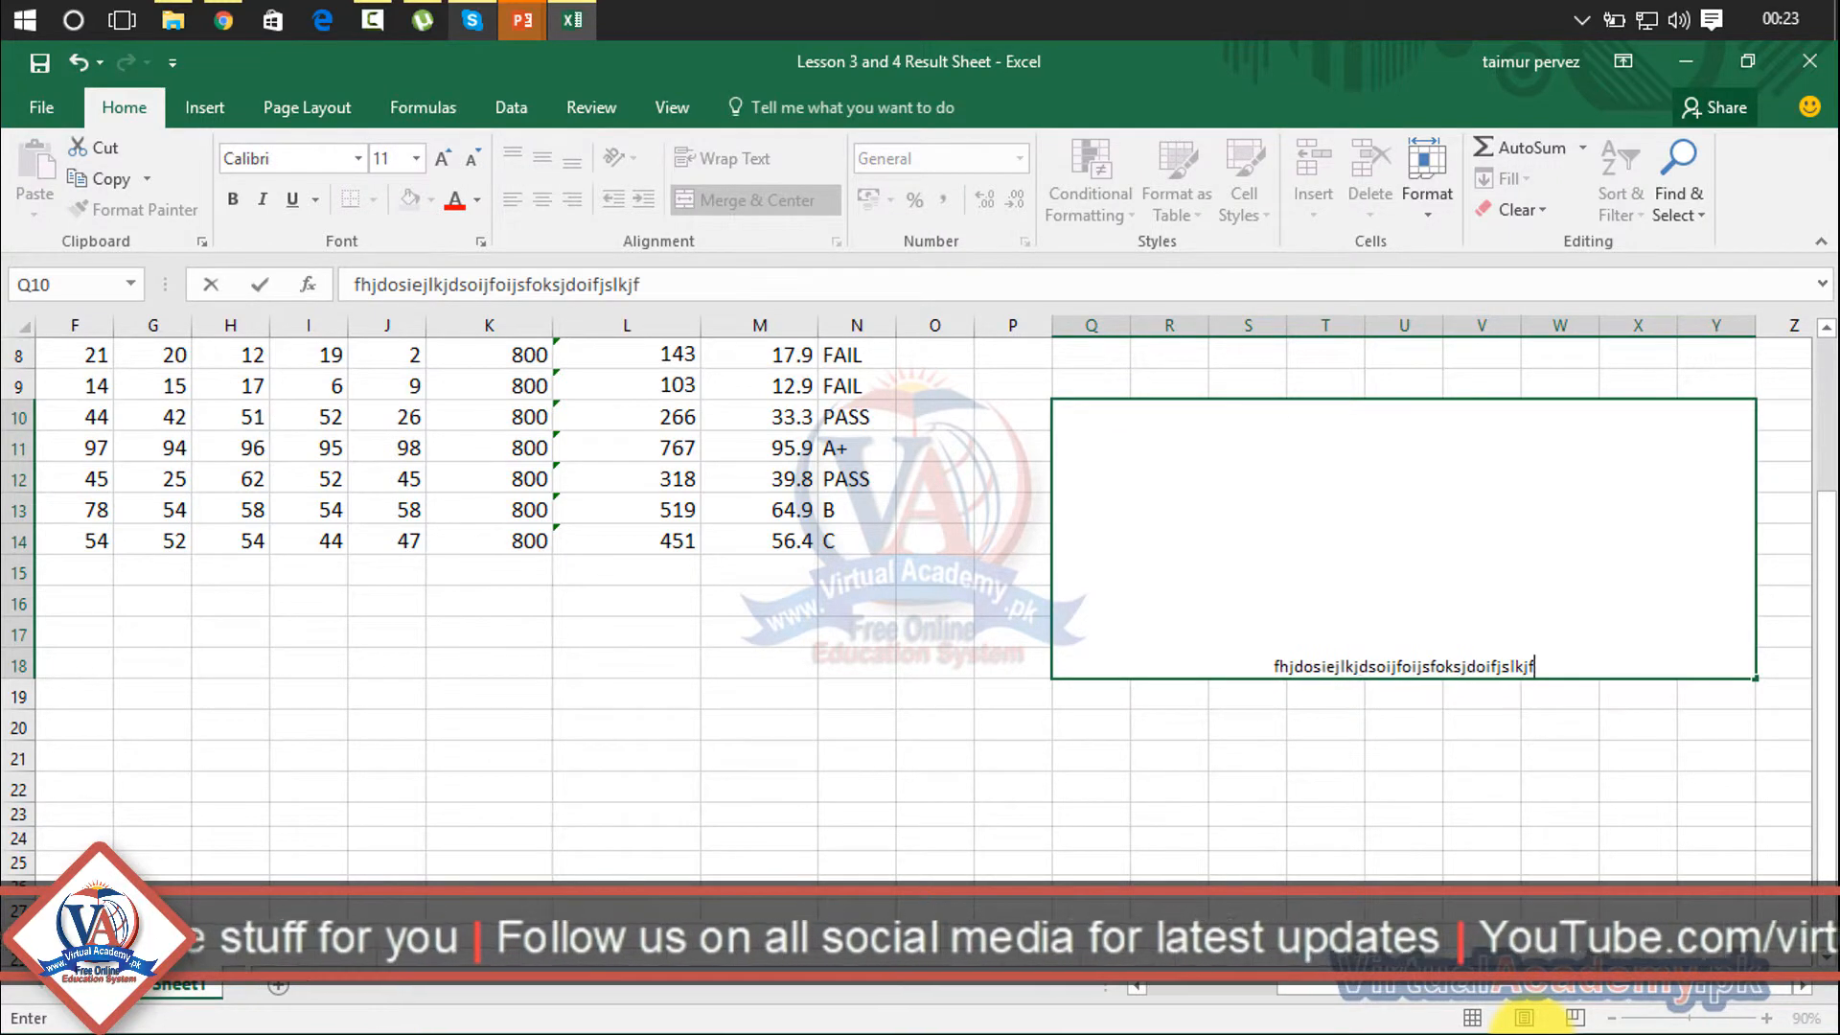
pyautogui.press('Return')
pyautogui.write('dfjsdjf')
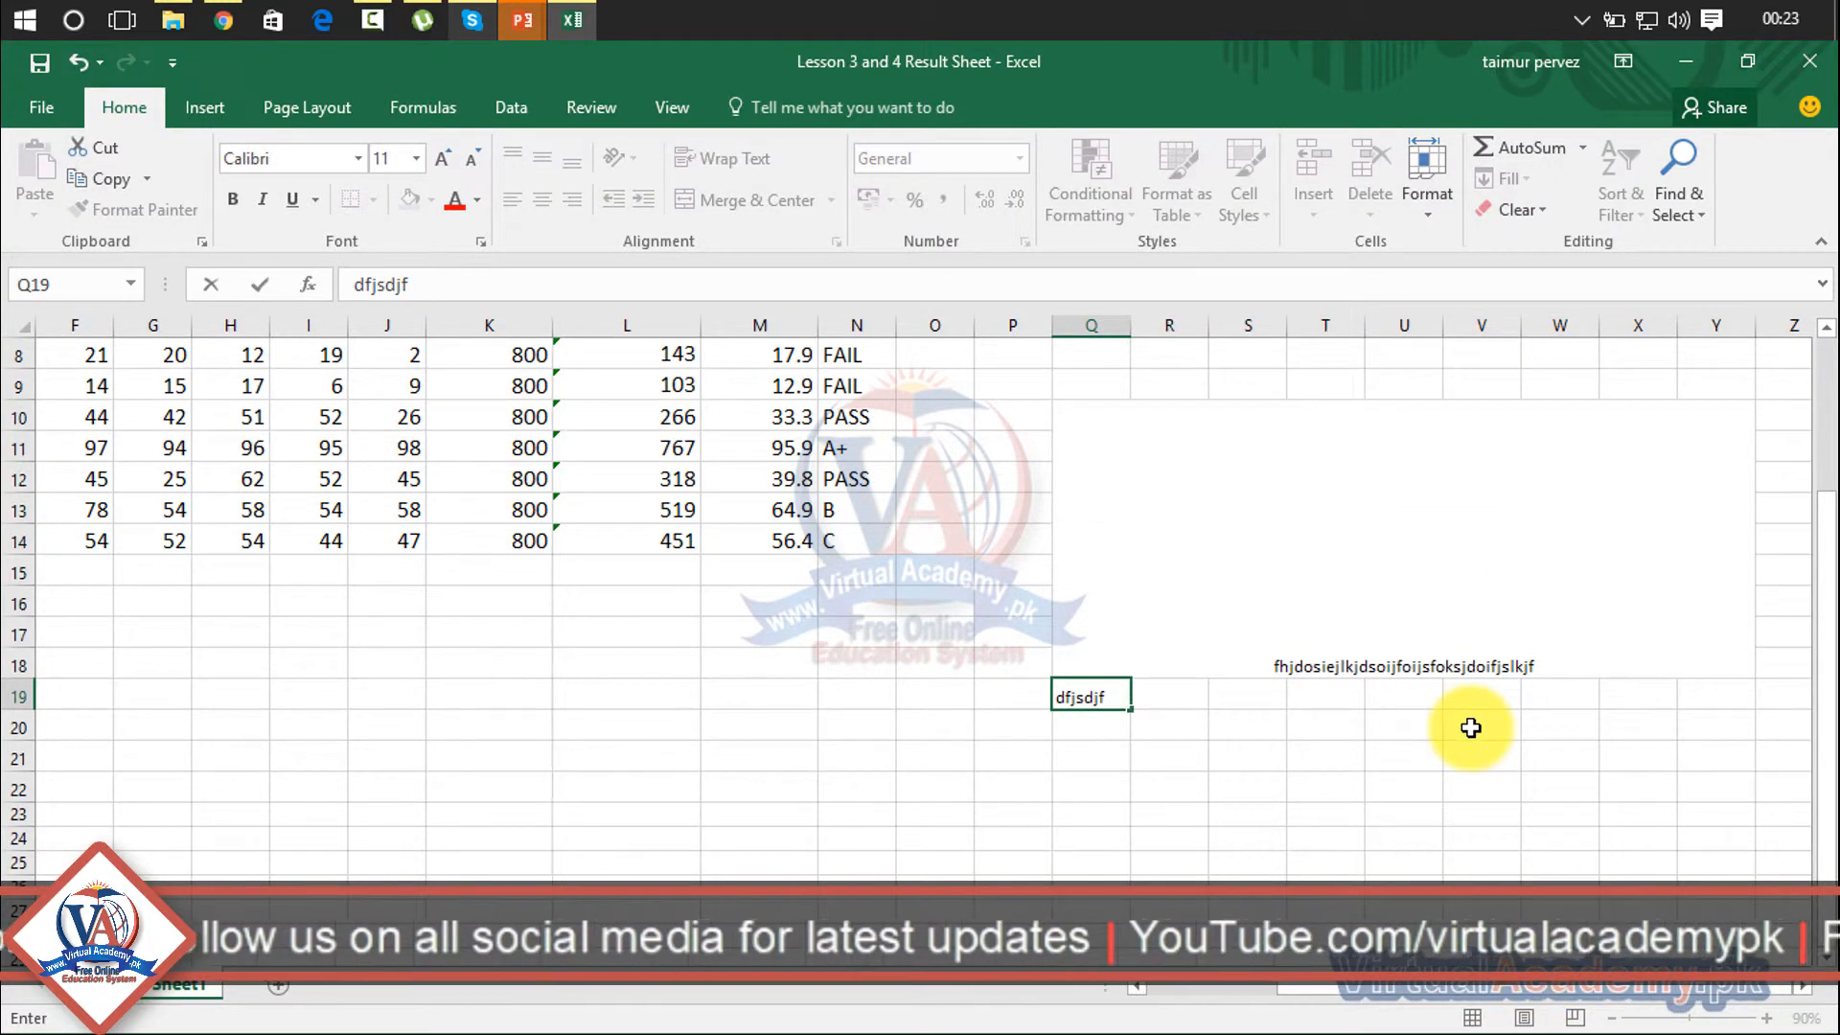
# Unmerge the range Q10:Y18 and turn off its Wrap Text
pyautogui.click(1421, 645)
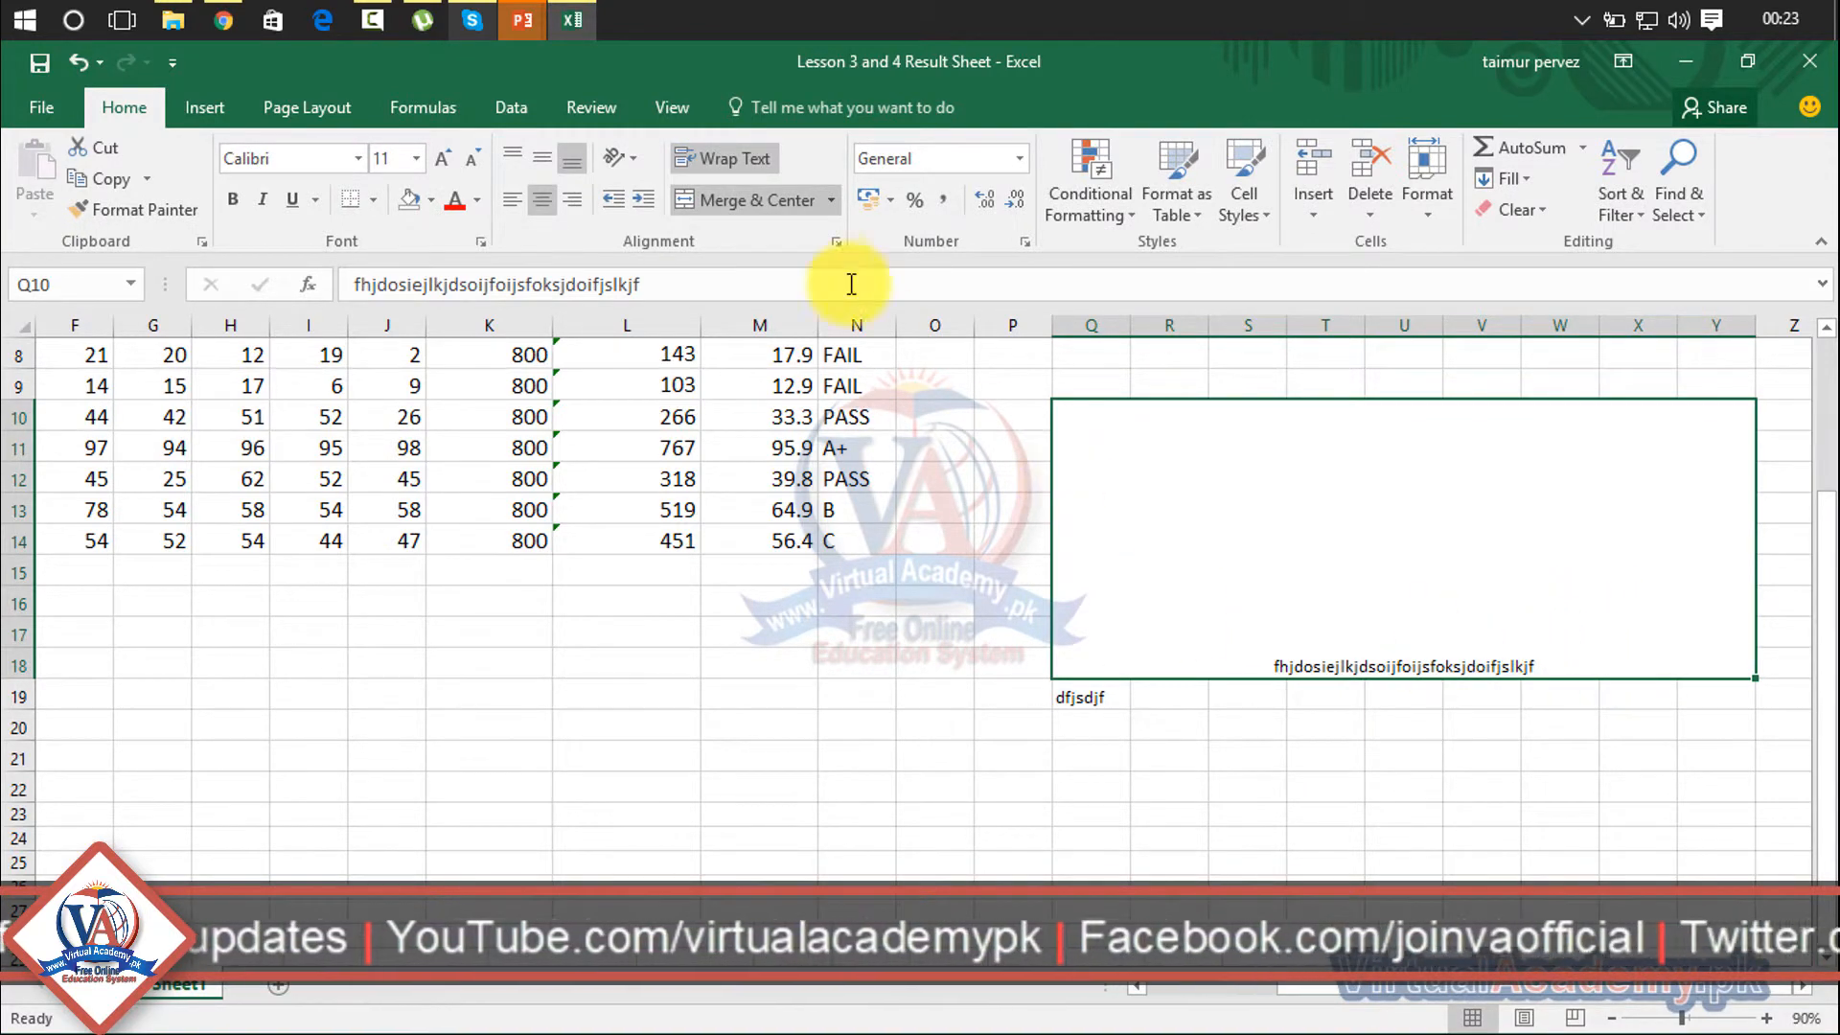
pyautogui.click(780, 209)
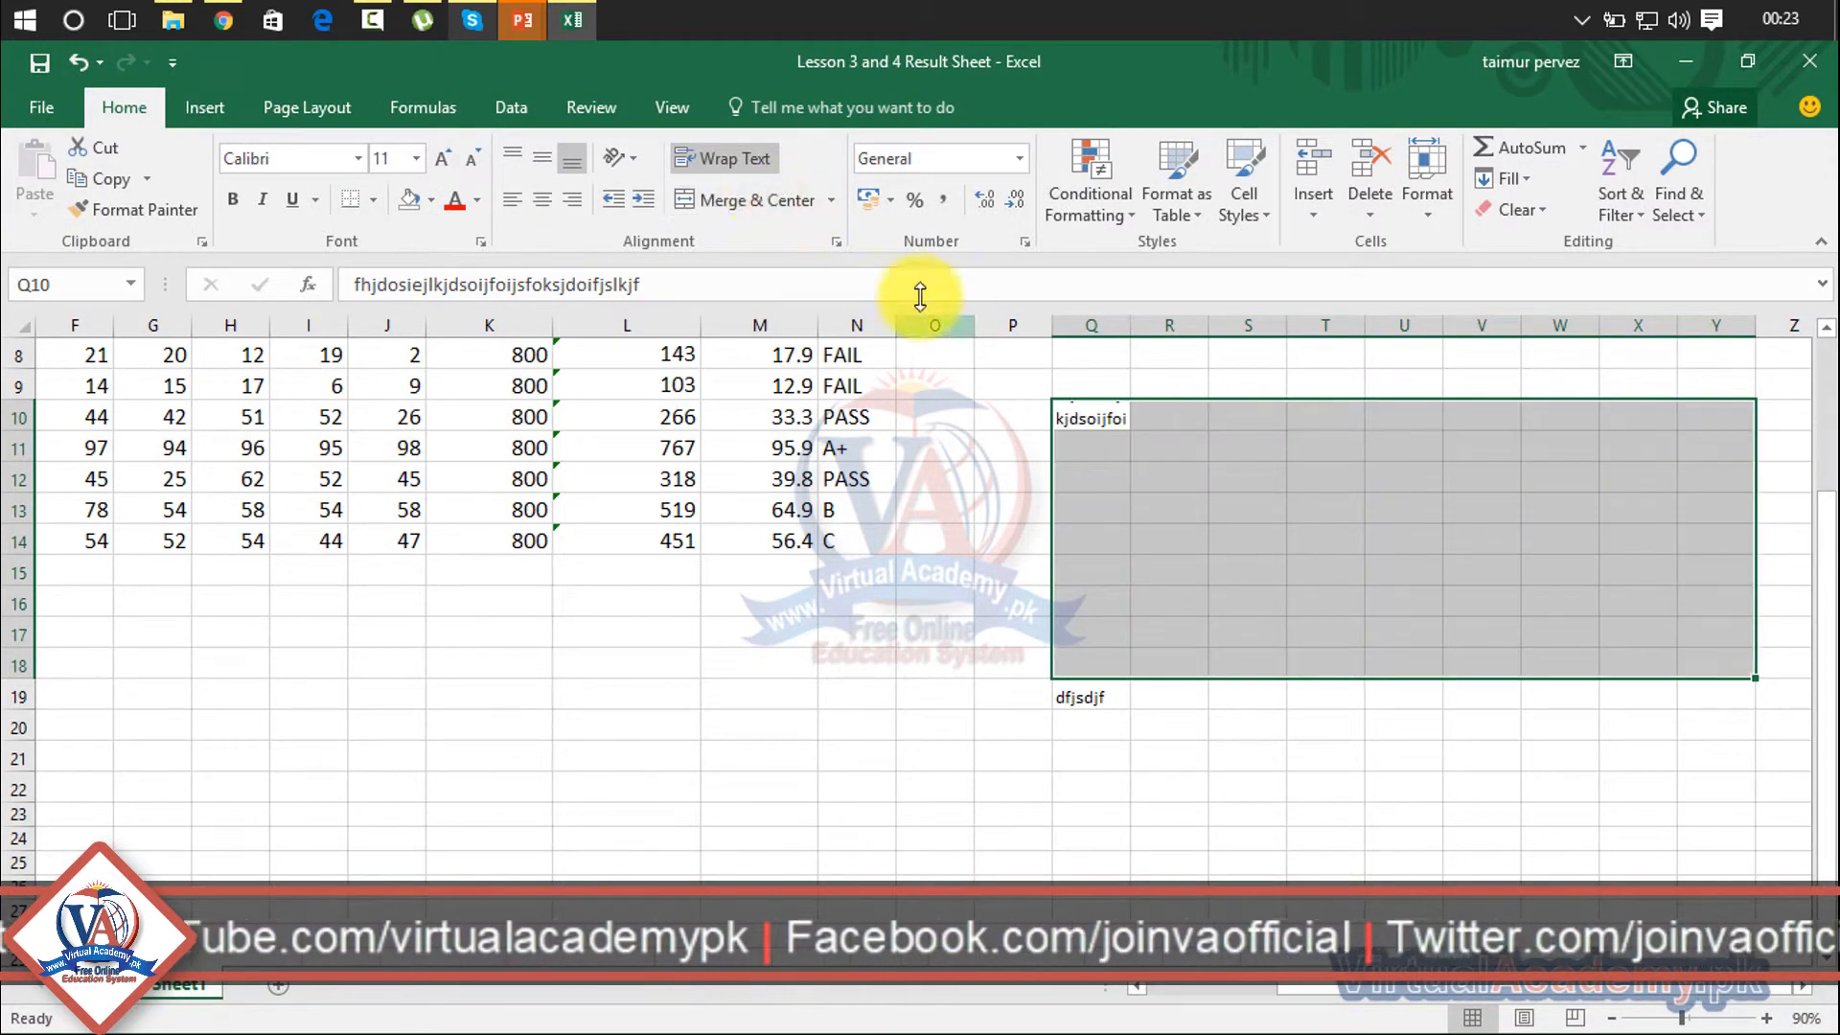
pyautogui.click(728, 165)
pyautogui.click(1193, 690)
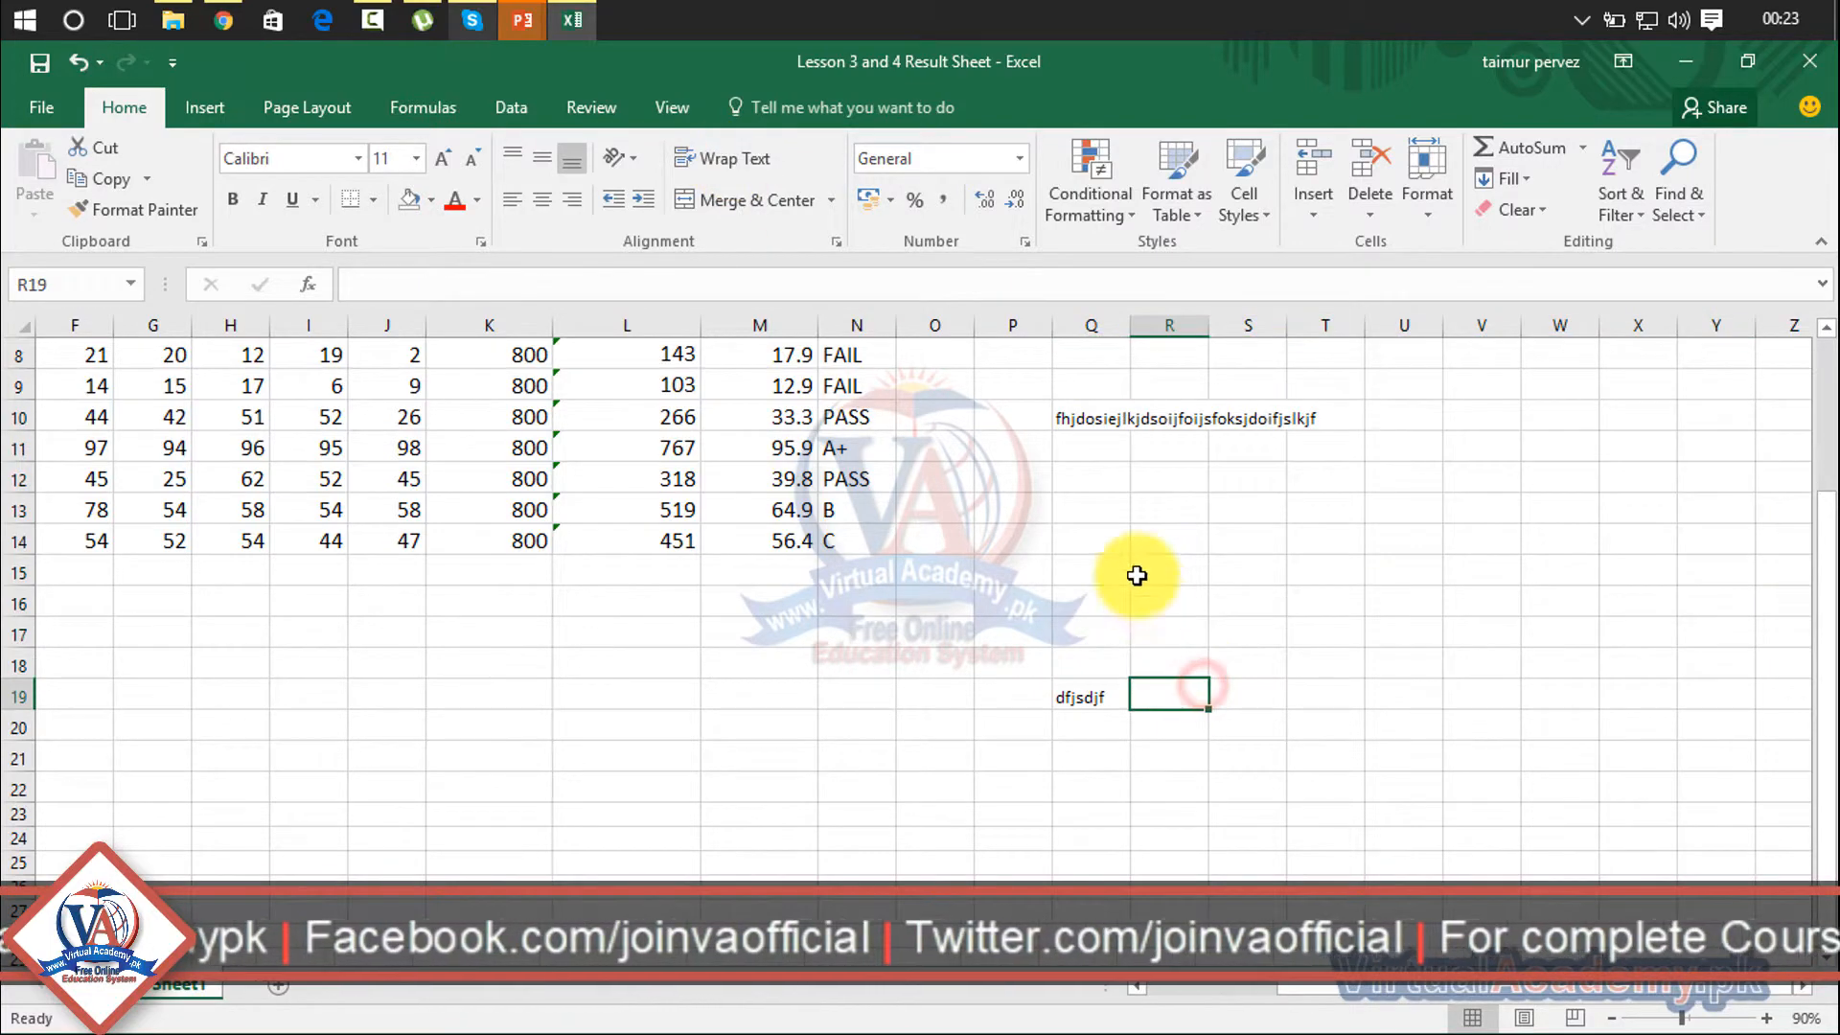
# Delete the sample entries from the range Q10:V21
pyautogui.moveTo(1069, 418); pyautogui.dragTo(1479, 746)
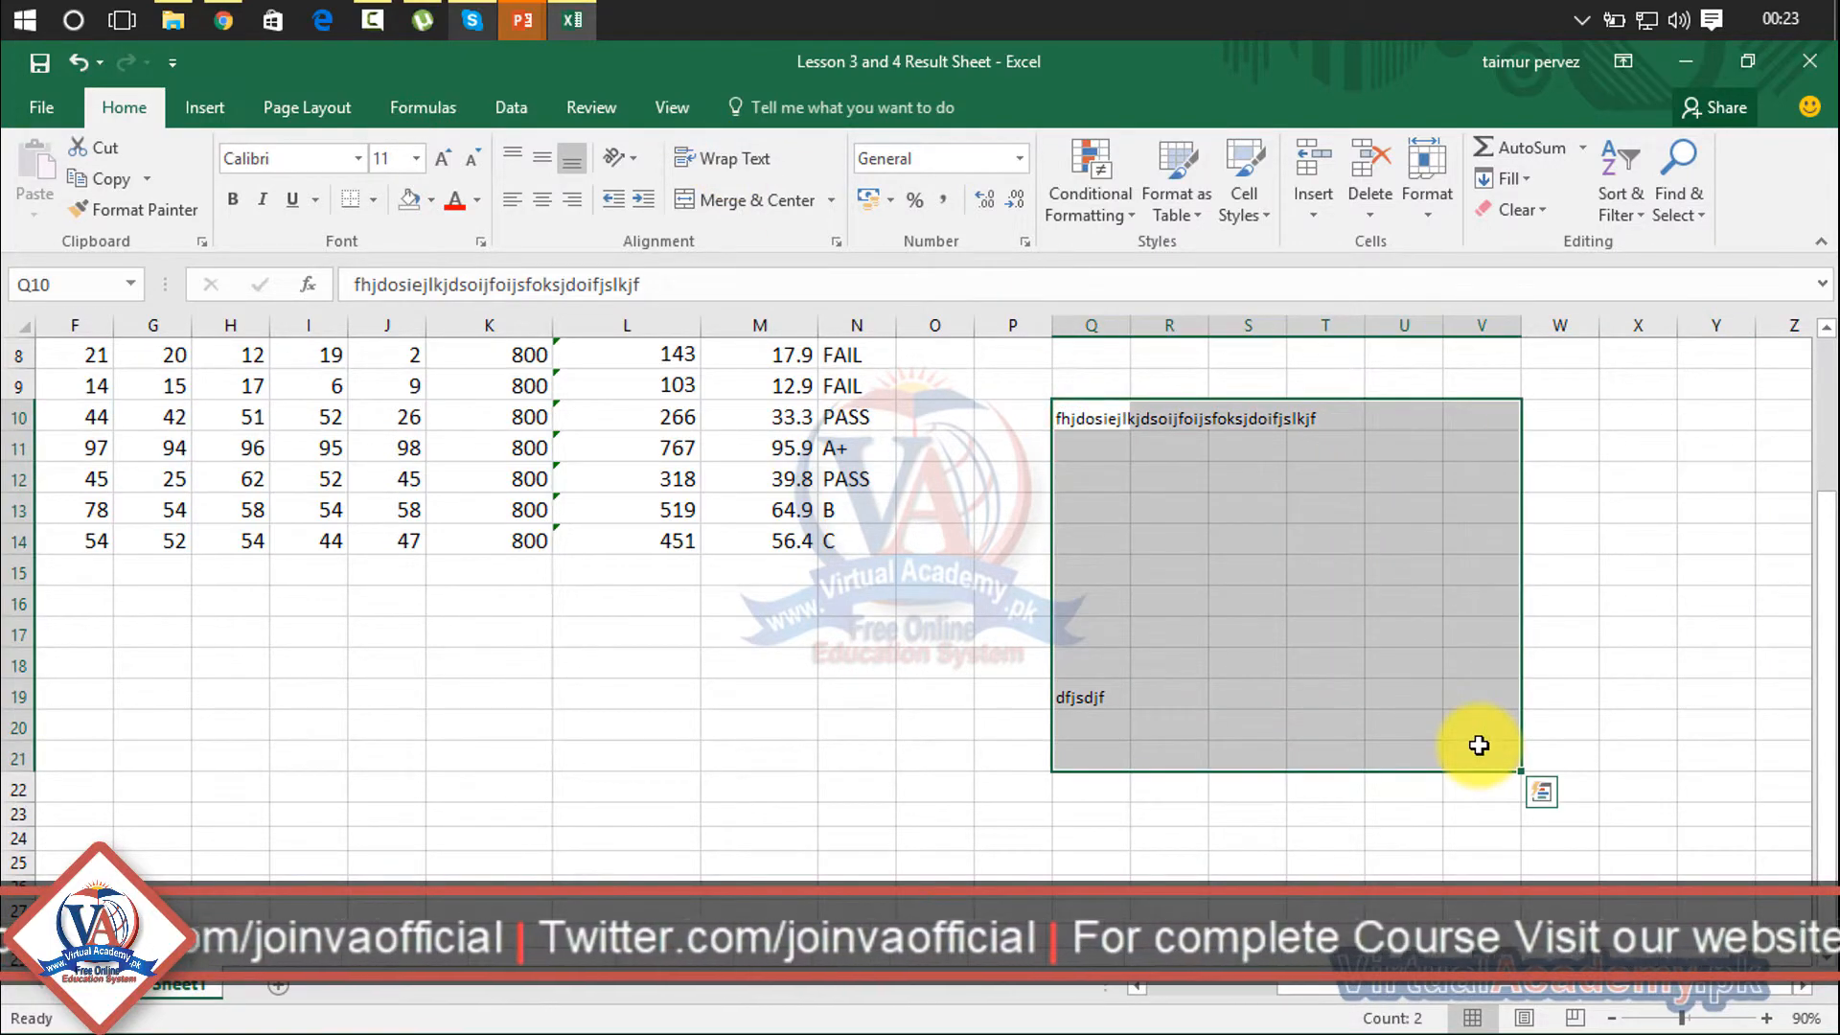
pyautogui.press('Delete')
# Clear the wrapped and unwrapped sample texts from the range Q4:W9 and select the empty cell S14
pyautogui.moveTo(1828, 714); pyautogui.dragTo(1811, 493)
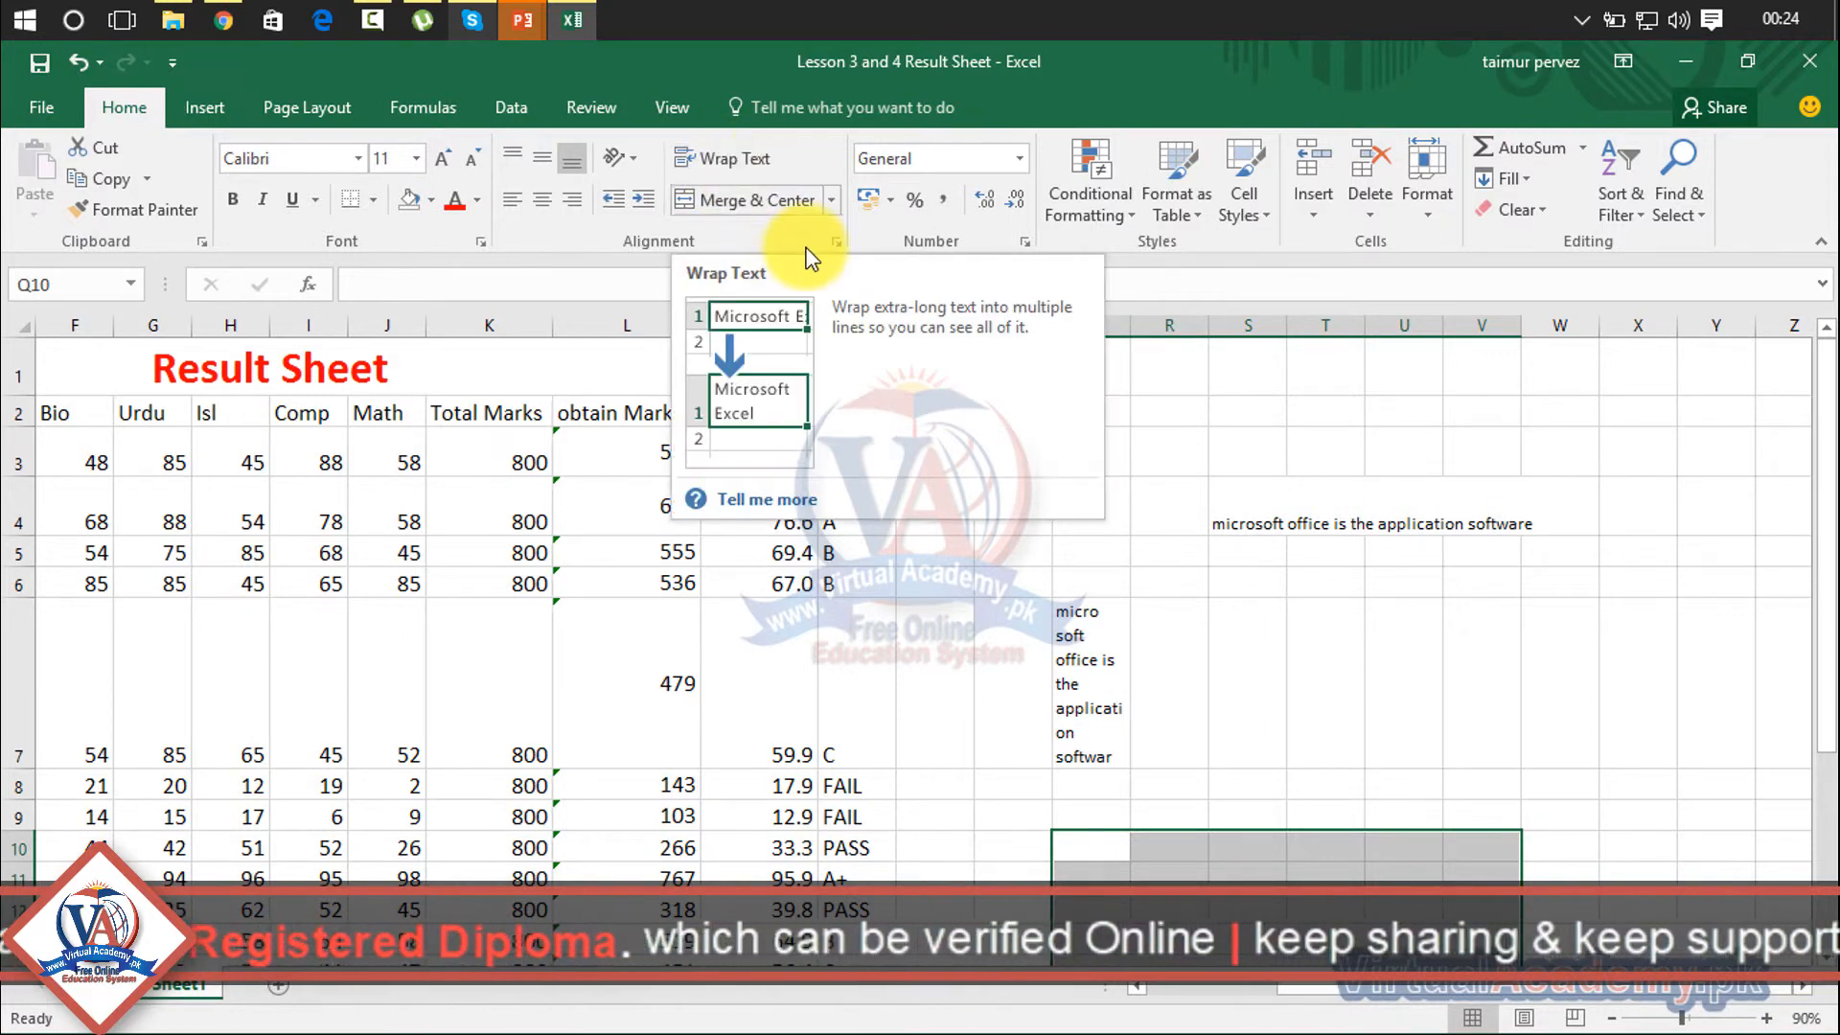
pyautogui.click(728, 161)
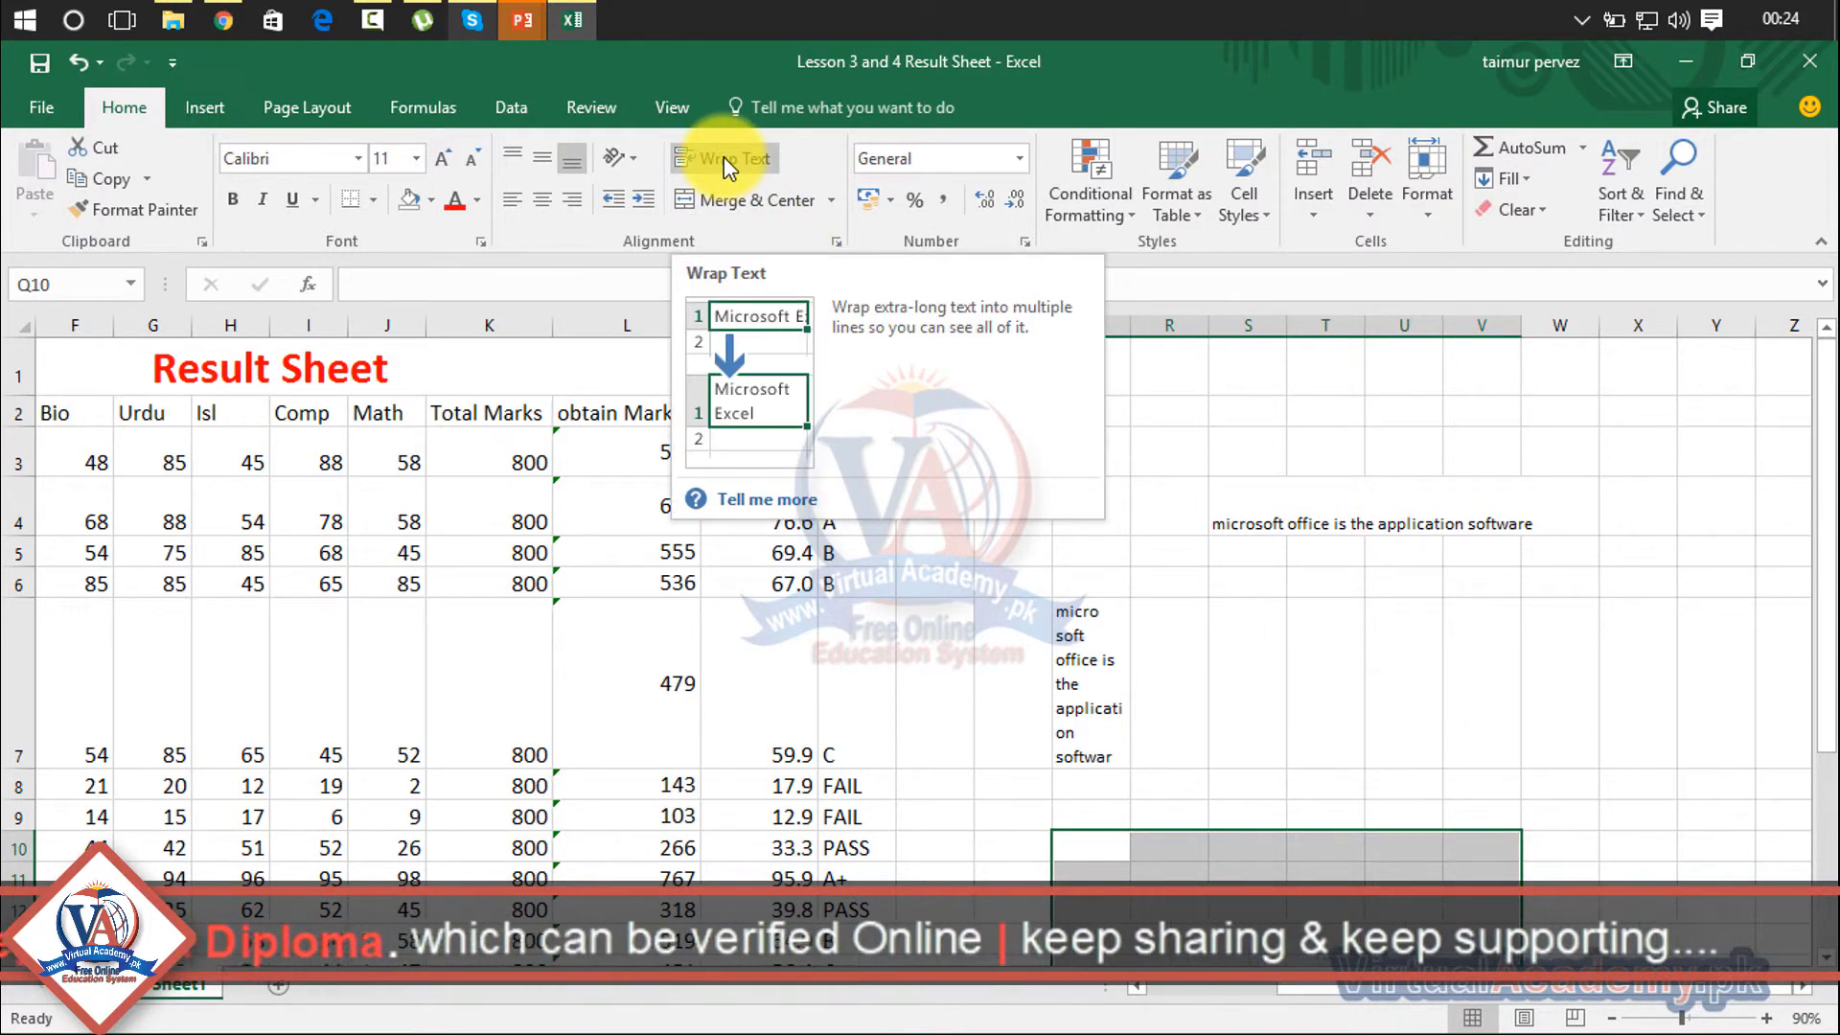
pyautogui.click(1246, 524)
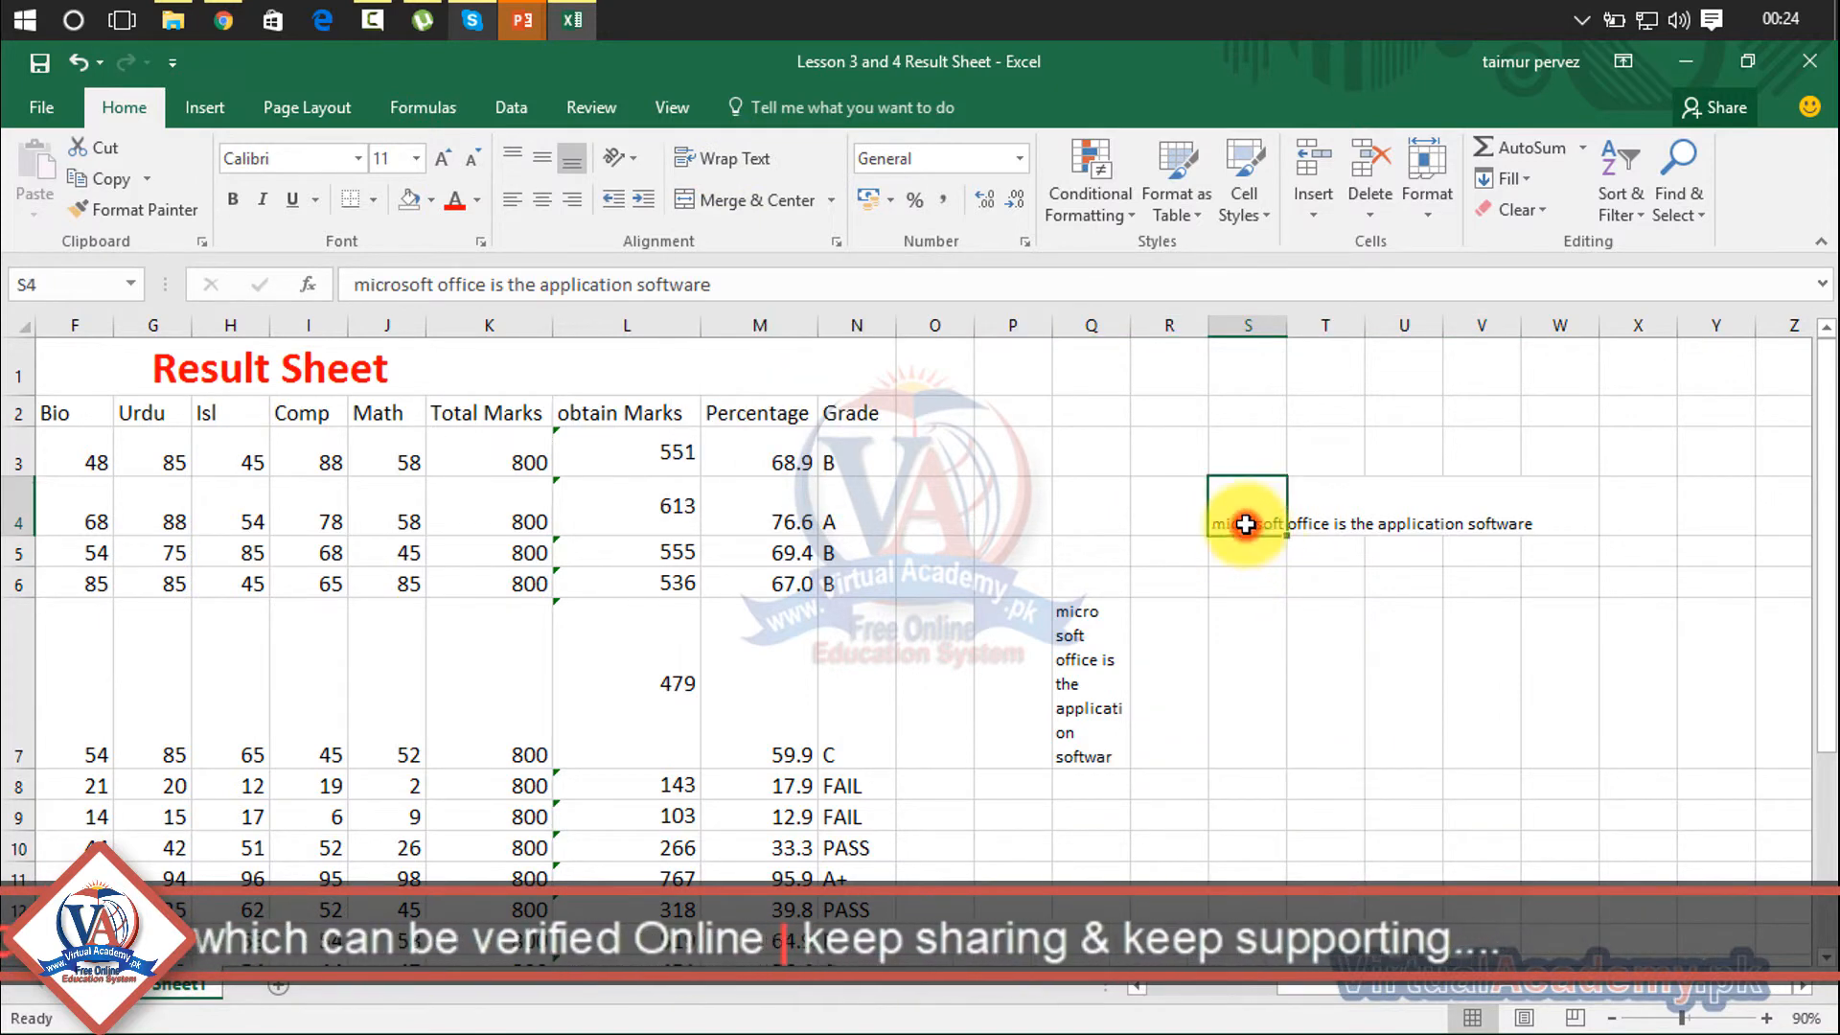
pyautogui.moveTo(1246, 524); pyautogui.dragTo(1561, 603)
pyautogui.moveTo(1561, 505); pyautogui.dragTo(1059, 800)
pyautogui.press('Delete')
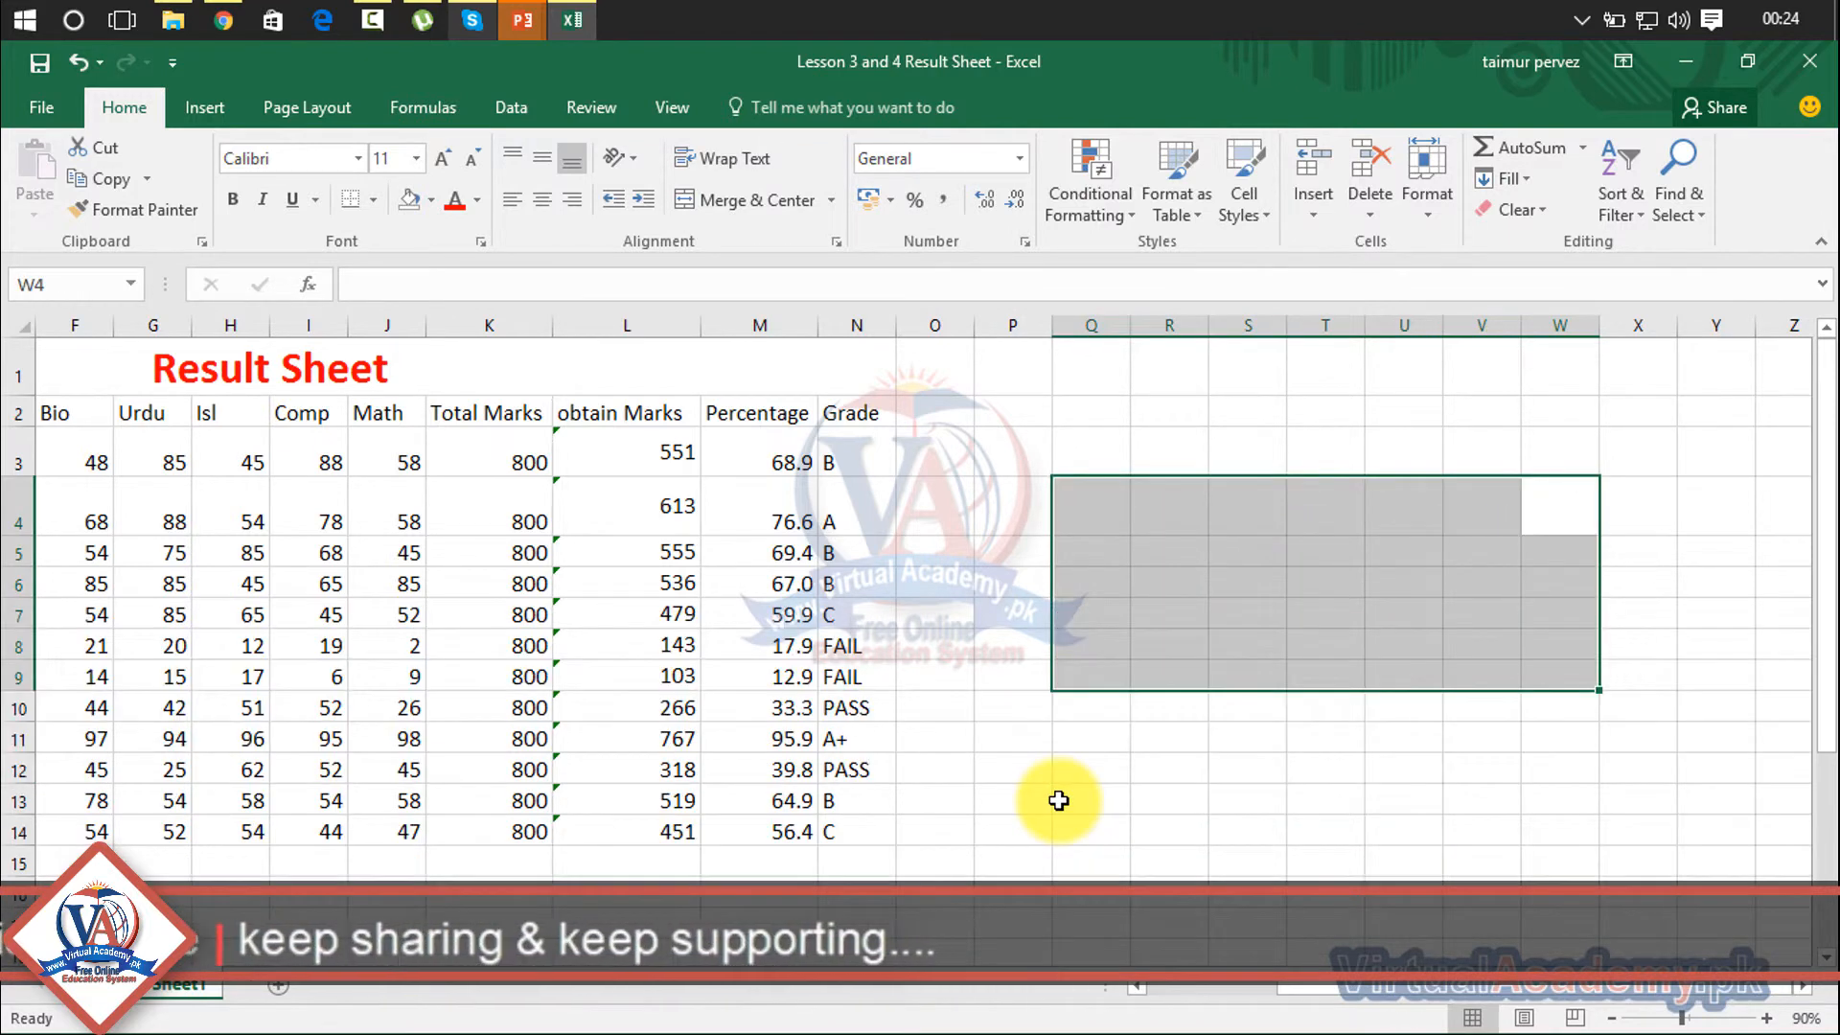
pyautogui.click(1209, 844)
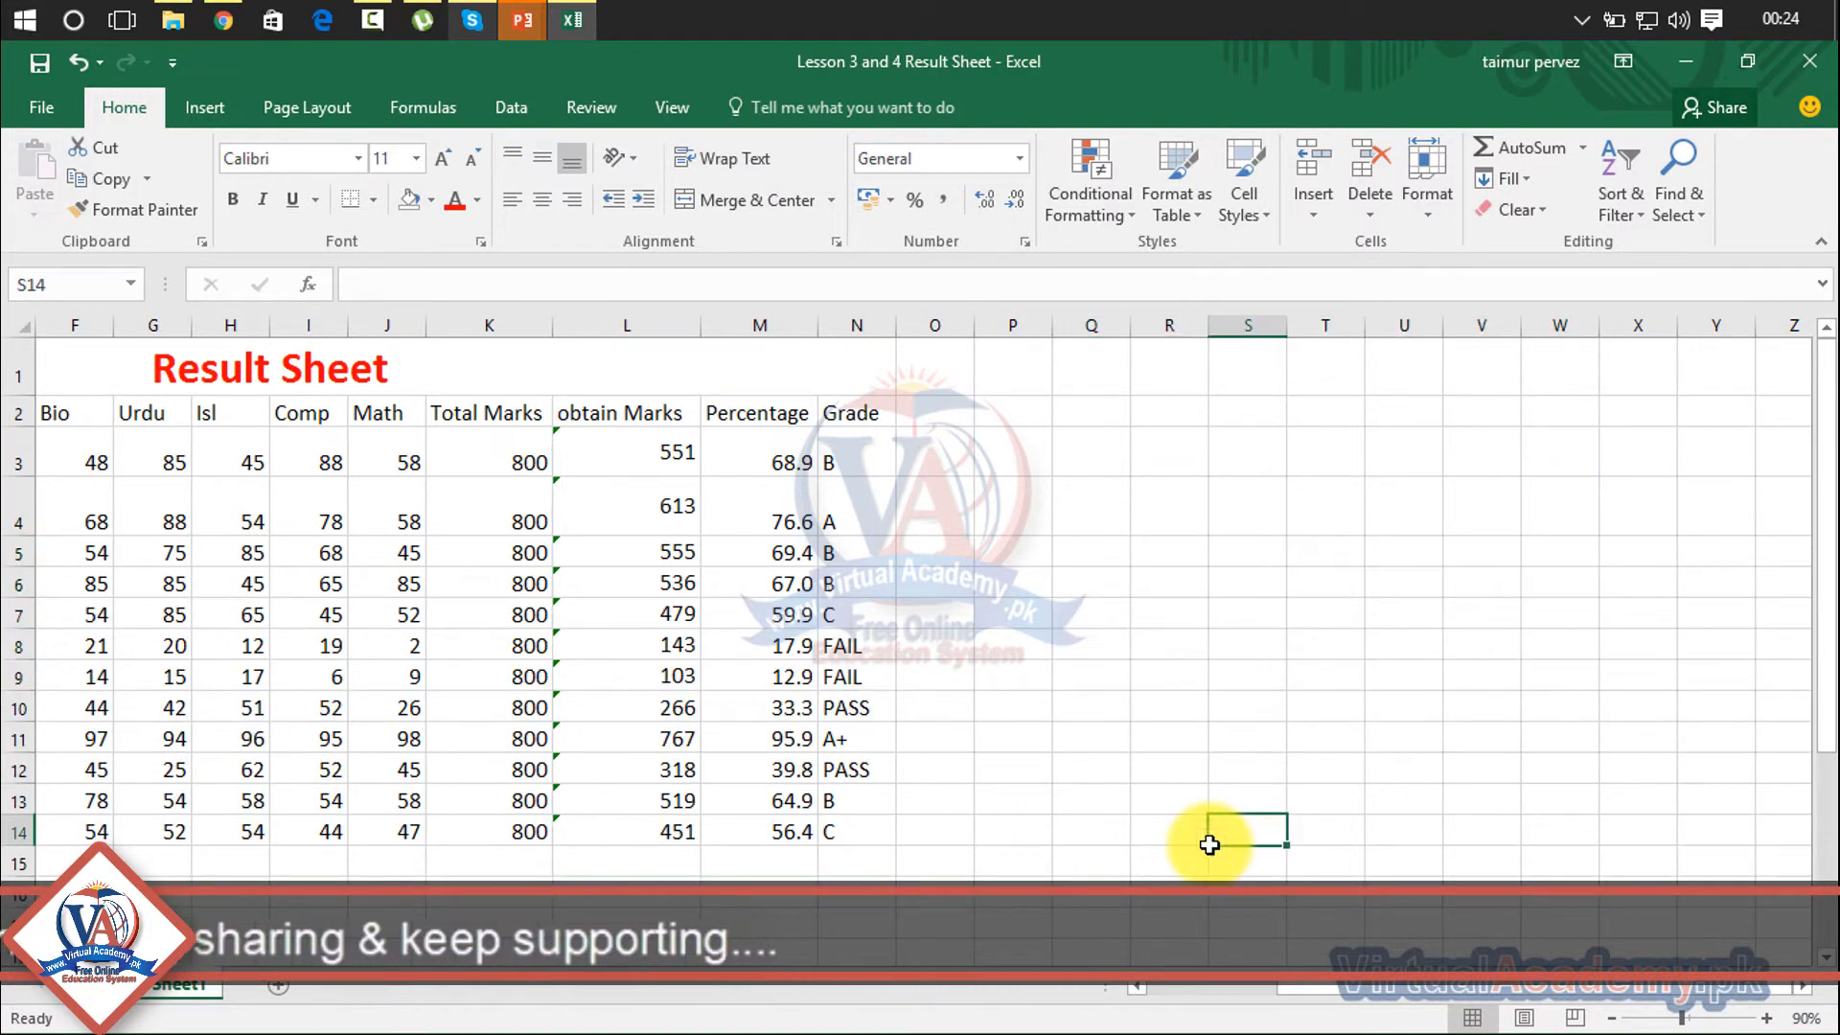